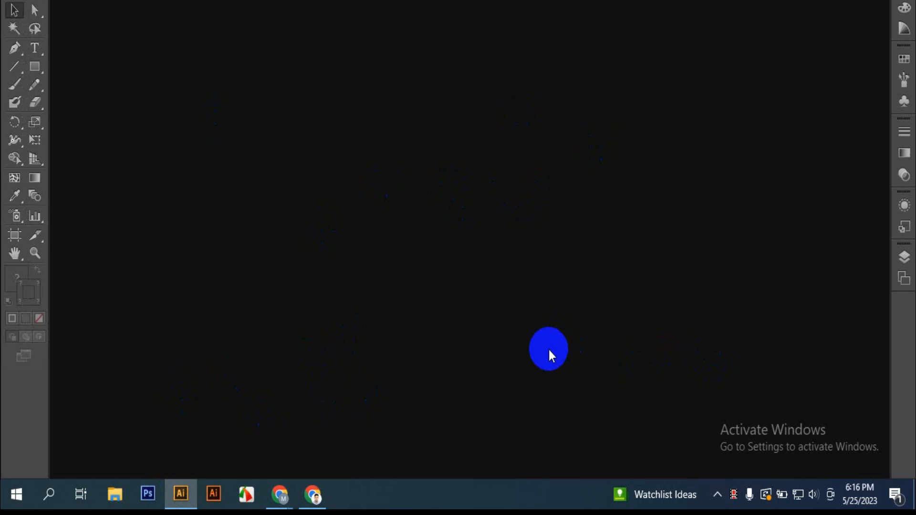
Create a new one-artboard Letter document in CMYK, 11 in wide and 8.5 in high.
{"action": "key", "text": "ctrl+n"}
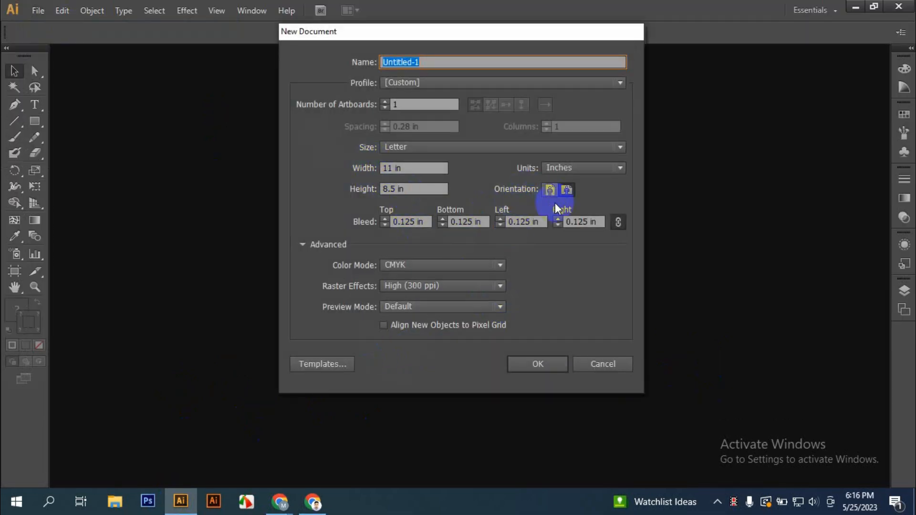
{"action": "left_click", "coordinate": [540, 365]}
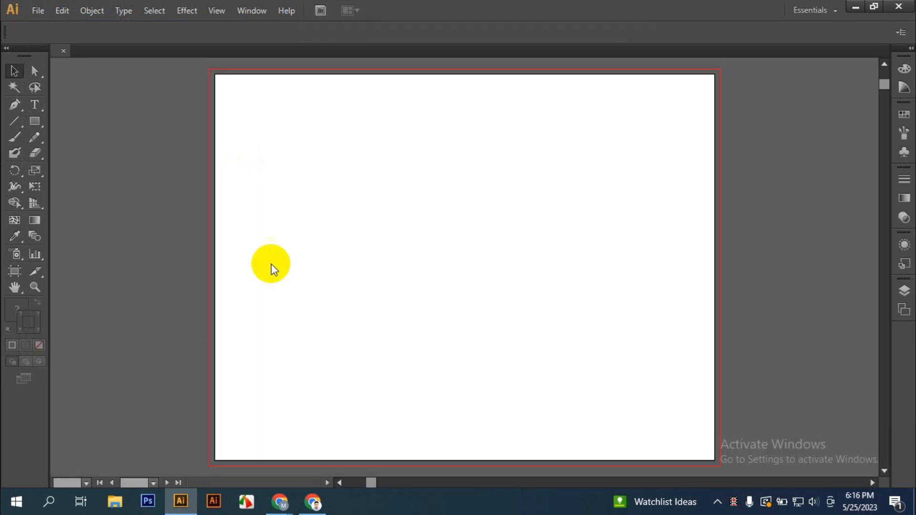
{"action": "scroll", "coordinate": [379, 256], "scroll_direction": "down", "scroll_amount": 1}
{"action": "scroll", "coordinate": [377, 258], "scroll_direction": "up", "scroll_amount": 1}
{"action": "scroll", "coordinate": [376, 258], "scroll_direction": "down", "scroll_amount": 1}
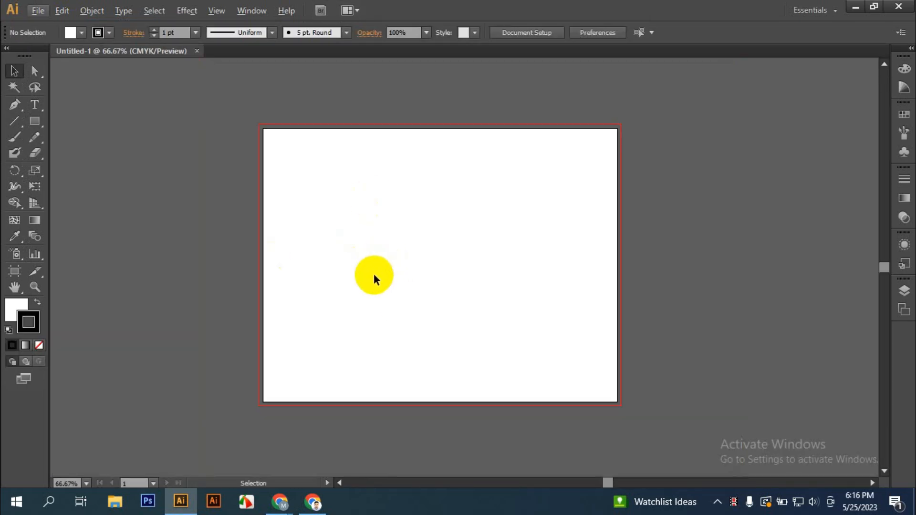
{"action": "scroll", "coordinate": [362, 274], "scroll_direction": "up", "scroll_amount": 1}
{"action": "scroll", "coordinate": [319, 258], "scroll_direction": "down", "scroll_amount": 1}
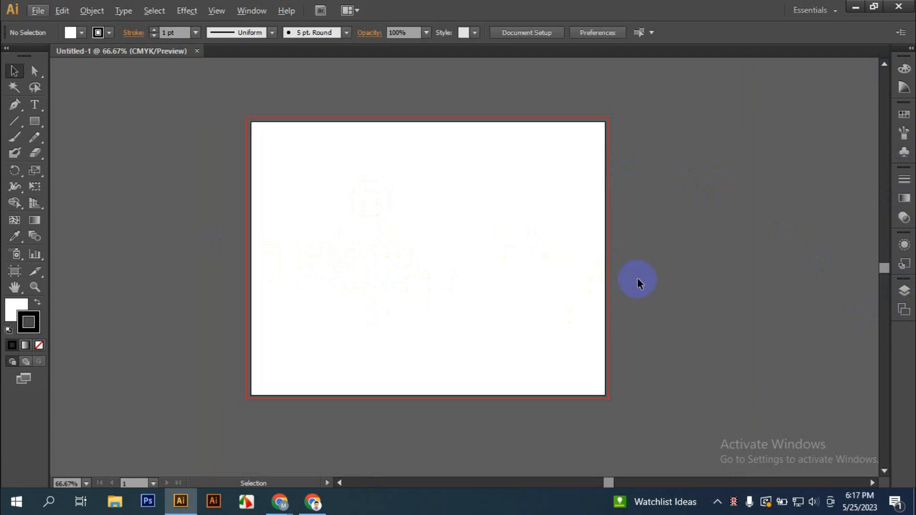
Show the Pathfinder panel, detach it from the Transform and Align group, close that group and place Pathfinder beside the artboard.
{"action": "left_click", "coordinate": [251, 11]}
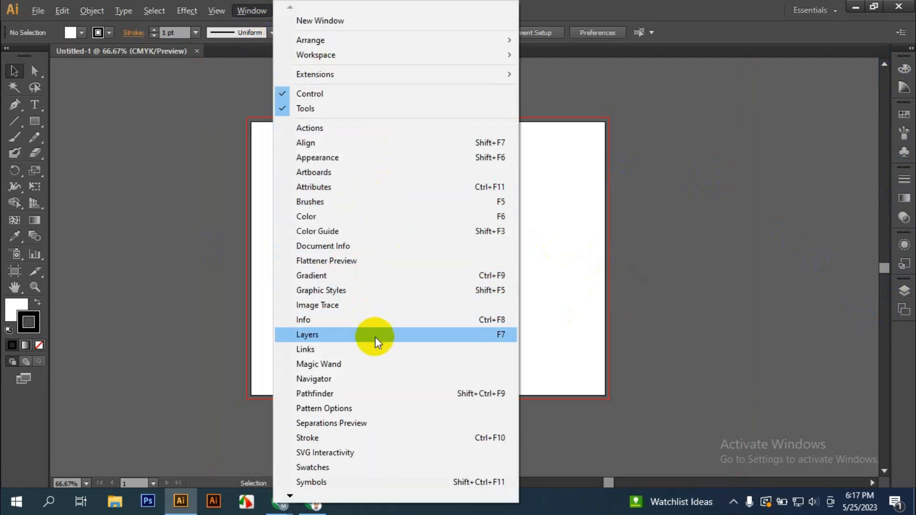
{"action": "left_click", "coordinate": [345, 393]}
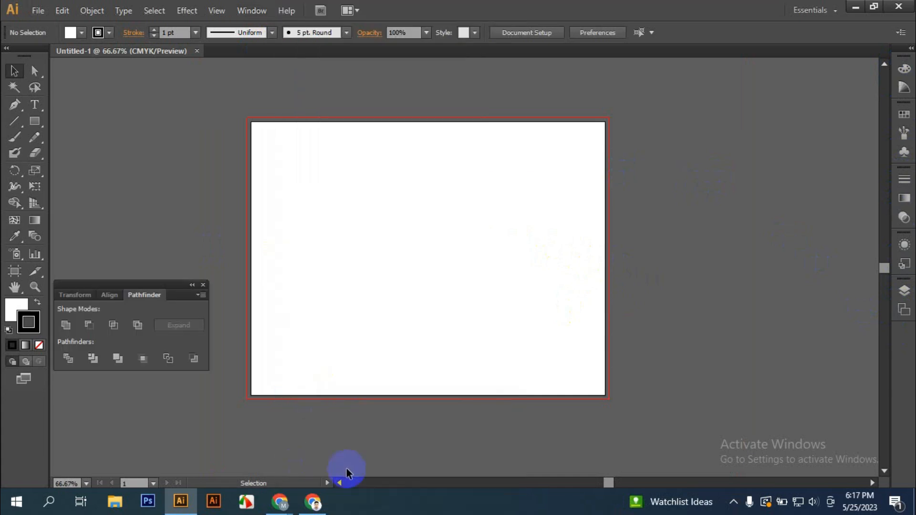
{"action": "left_click_drag", "start_coordinate": [97, 286], "coordinate": [752, 241]}
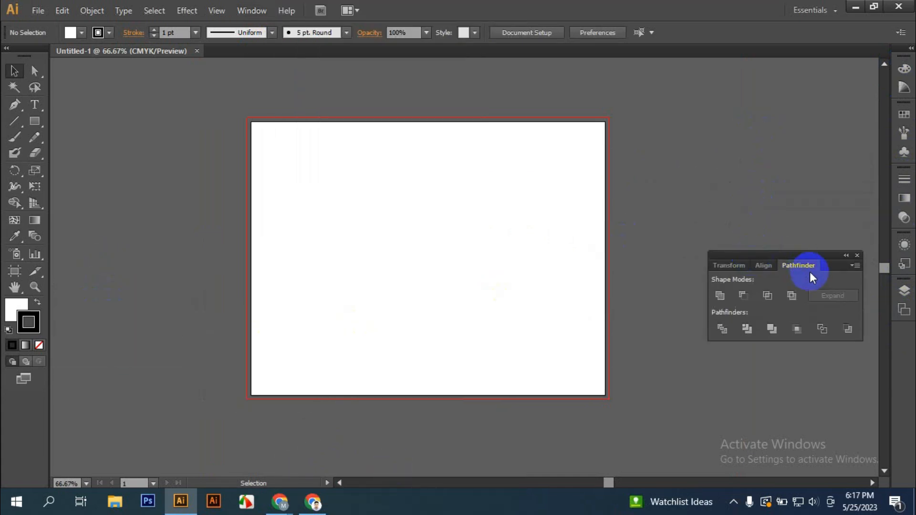
{"action": "left_click_drag", "start_coordinate": [808, 268], "coordinate": [722, 98]}
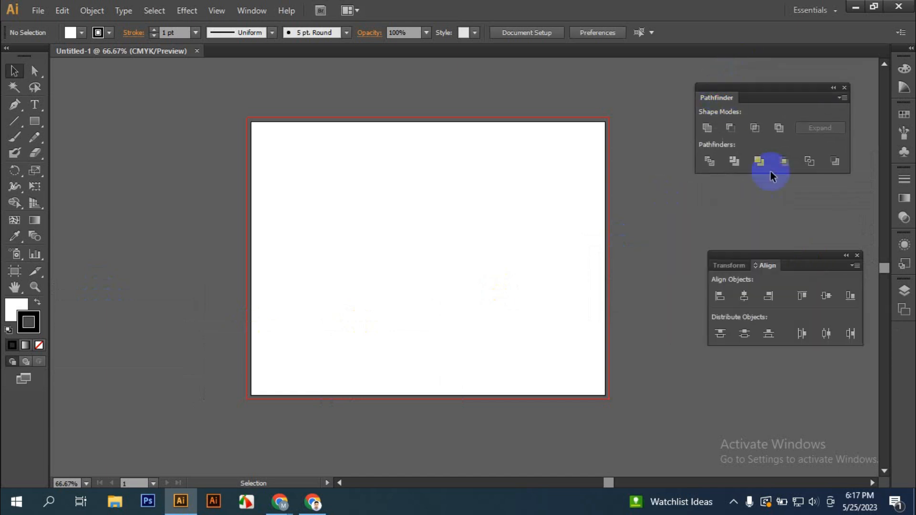
{"action": "left_click", "coordinate": [859, 256]}
{"action": "left_click_drag", "start_coordinate": [782, 88], "coordinate": [800, 168]}
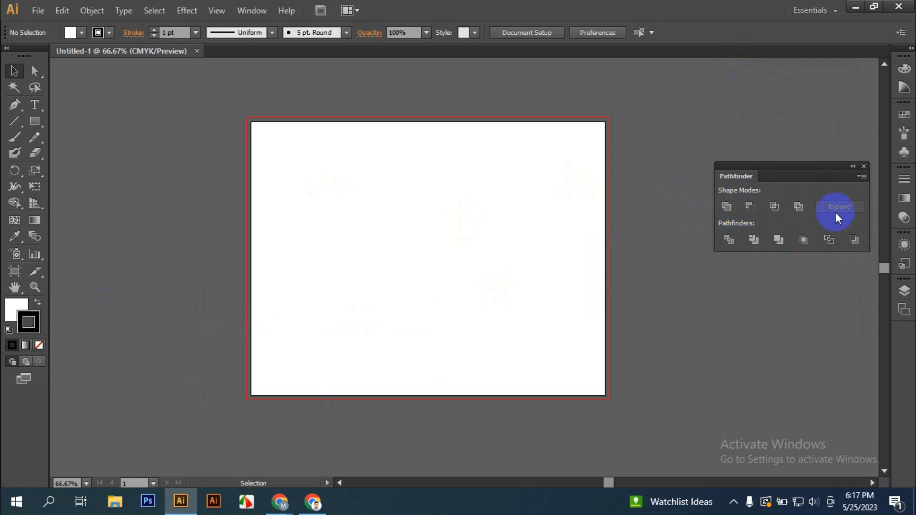
Draw a square in the artboard's upper-left area with no stroke and a green fill.
{"action": "left_click", "coordinate": [35, 123]}
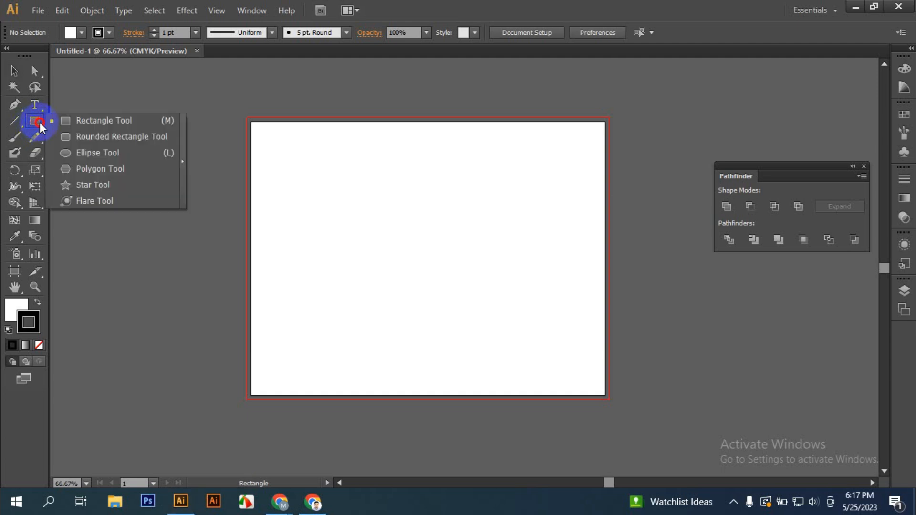
{"action": "left_click", "coordinate": [98, 120]}
{"action": "mouse_move", "coordinate": [276, 164]}
{"action": "left_mouse_down"}
{"action": "mouse_move", "coordinate": [300, 176]}
{"action": "mouse_move", "coordinate": [381, 271]}
{"action": "left_mouse_up"}
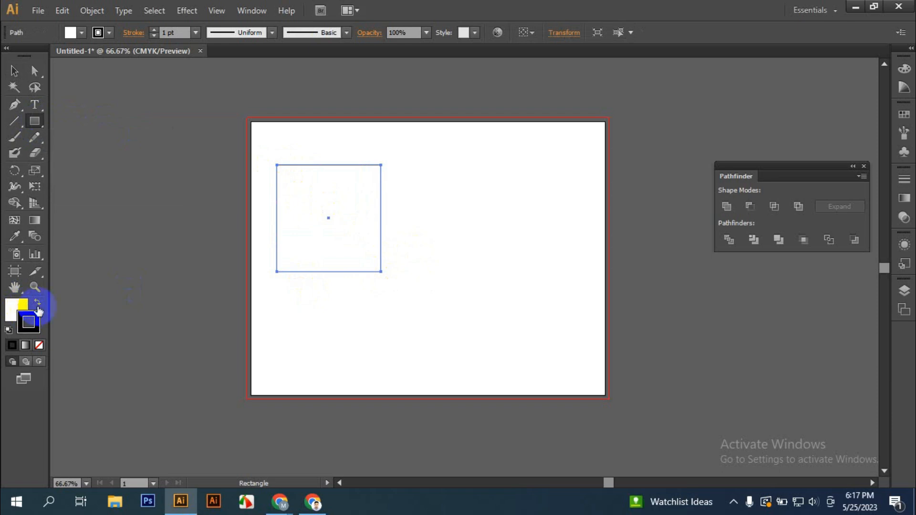
{"action": "left_click", "coordinate": [38, 346]}
{"action": "left_click", "coordinate": [28, 321]}
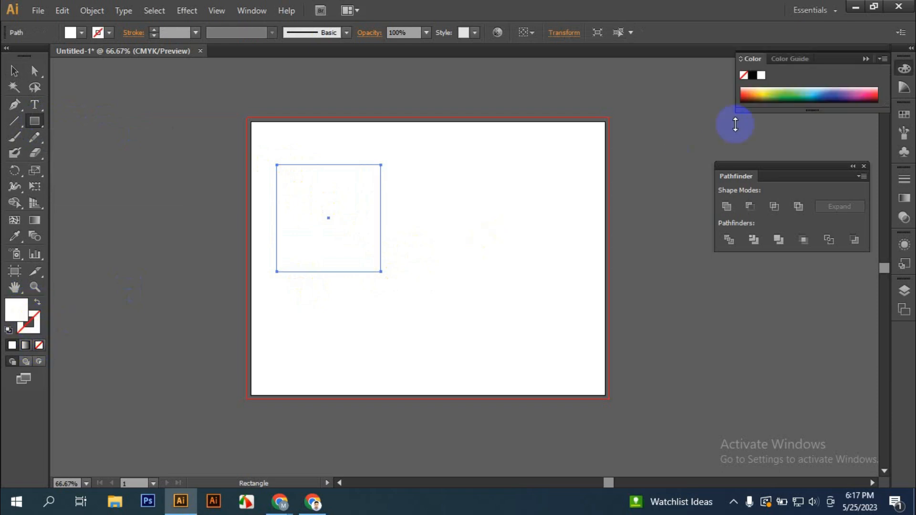
{"action": "left_click", "coordinate": [782, 92]}
Duplicate the green square diagonally down and right so the two overlap, and fill the copy blue.
{"action": "left_click", "coordinate": [14, 70]}
{"action": "left_click", "coordinate": [298, 178]}
{"action": "left_click_drag", "start_coordinate": [309, 260], "coordinate": [370, 277]}
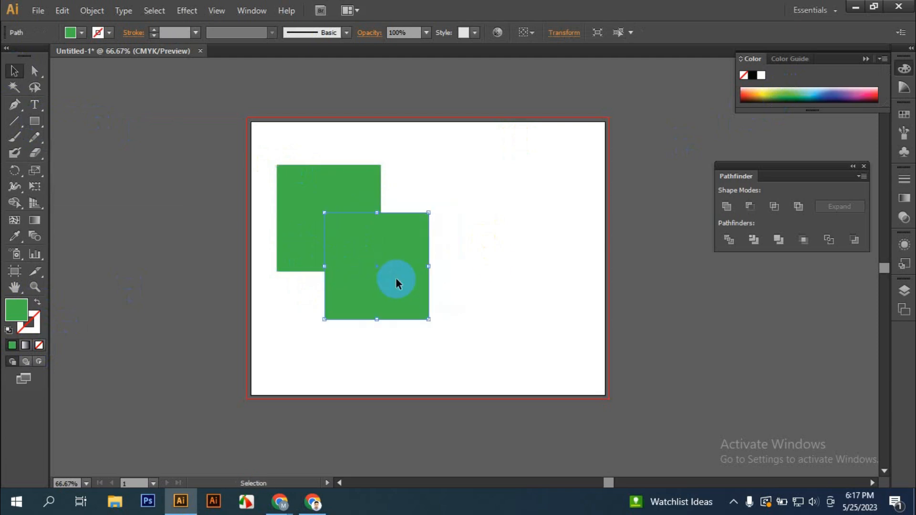
{"action": "left_click", "coordinate": [836, 92]}
Place a spare copy of the two overlapping squares above the artboard.
{"action": "left_click_drag", "start_coordinate": [499, 180], "coordinate": [361, 263]}
{"action": "left_click_drag", "start_coordinate": [423, 314], "coordinate": [412, 81]}
{"action": "left_click_drag", "start_coordinate": [459, 259], "coordinate": [452, 303]}
{"action": "scroll", "coordinate": [445, 302], "scroll_direction": "up", "scroll_amount": 1}
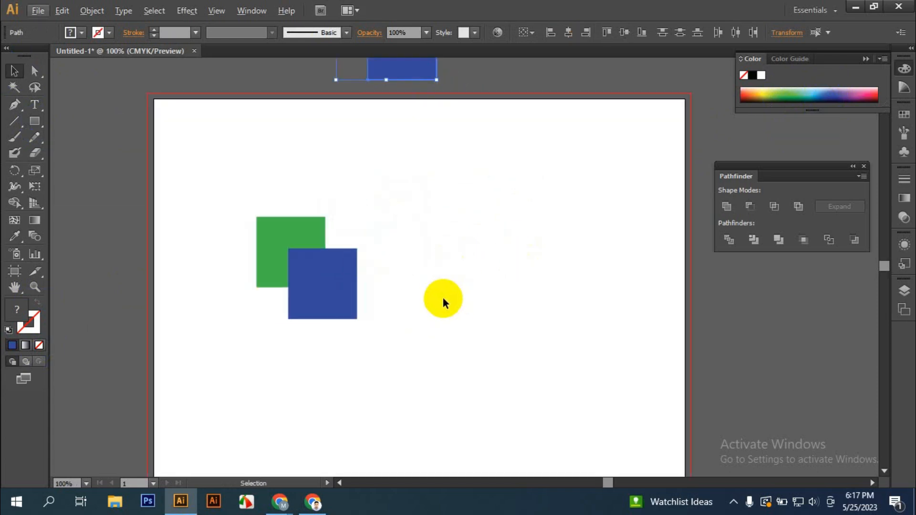
{"action": "left_click", "coordinate": [395, 315]}
{"action": "left_click_drag", "start_coordinate": [420, 352], "coordinate": [436, 336]}
Unite the overlapping green and blue squares on the artboard and move the merged shape up and right.
{"action": "left_click_drag", "start_coordinate": [236, 191], "coordinate": [329, 267]}
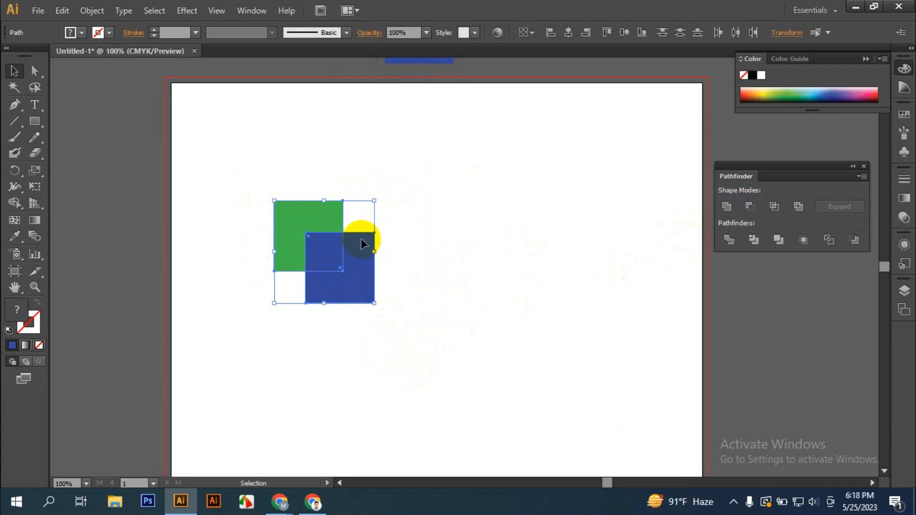
{"action": "left_click", "coordinate": [725, 209]}
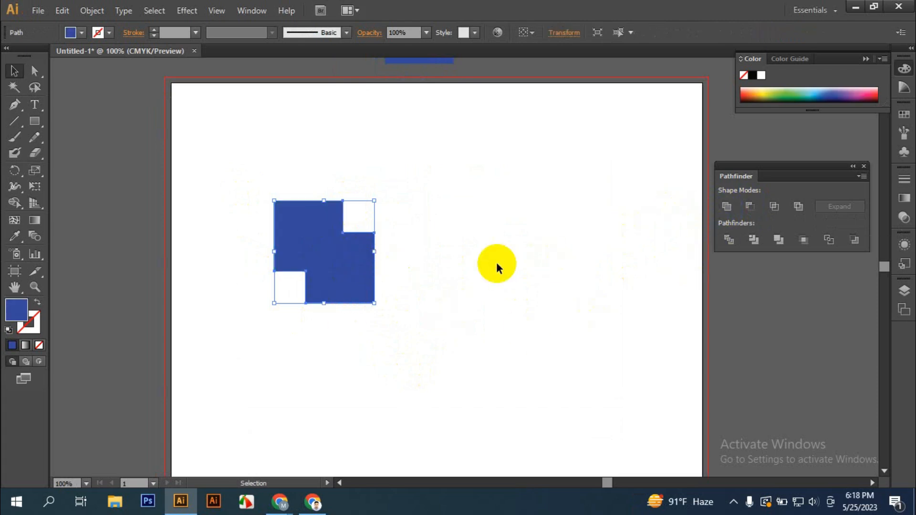
{"action": "left_click_drag", "start_coordinate": [341, 248], "coordinate": [382, 263]}
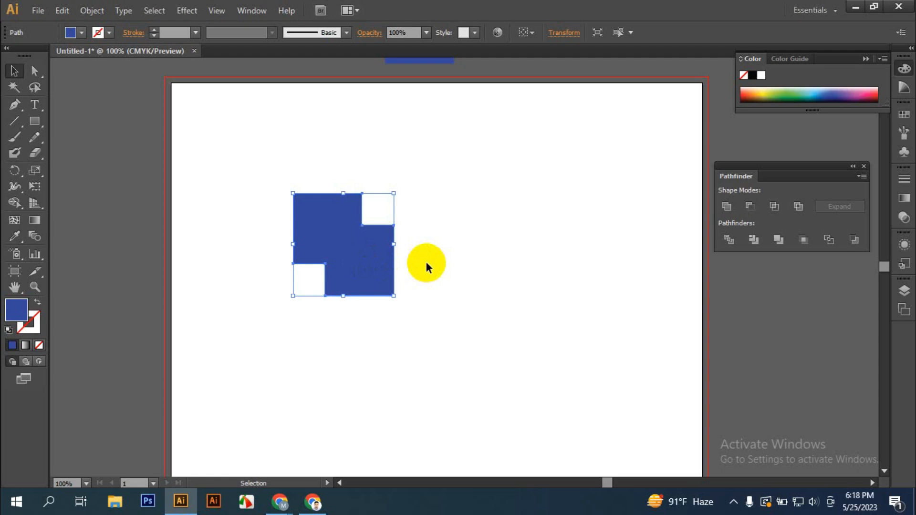
Undo the moves and the Unite operation on the two squares, and clear the selection.
{"action": "key", "text": "a"}
{"action": "key", "text": "ctrl+z"}
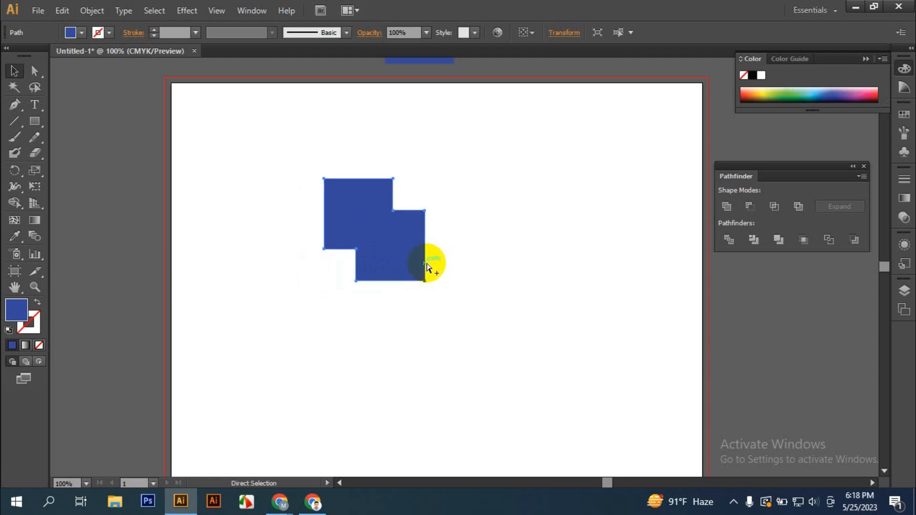
{"action": "key", "text": "ctrl+z"}
{"action": "key", "text": "ctrl+z"}
{"action": "left_click", "coordinate": [404, 299]}
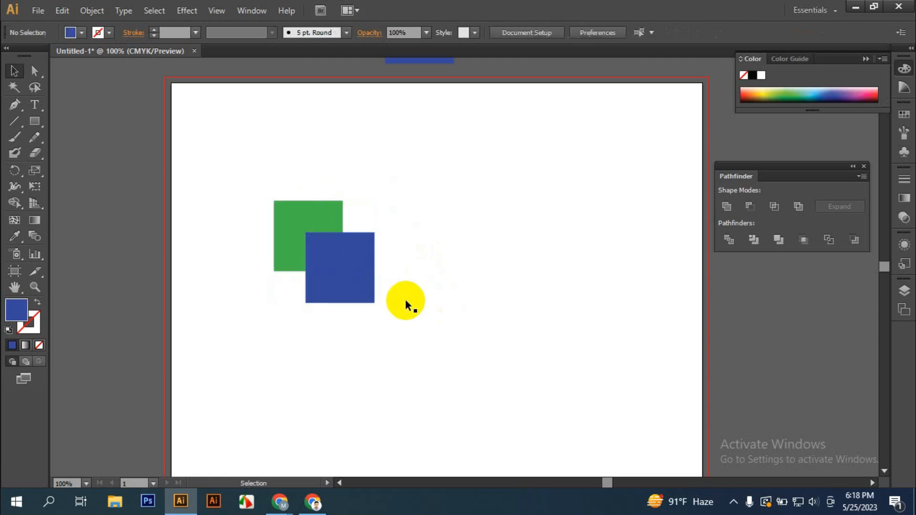
Unite the green and blue squares again and shift the merged shape slightly left.
{"action": "left_click", "coordinate": [354, 271]}
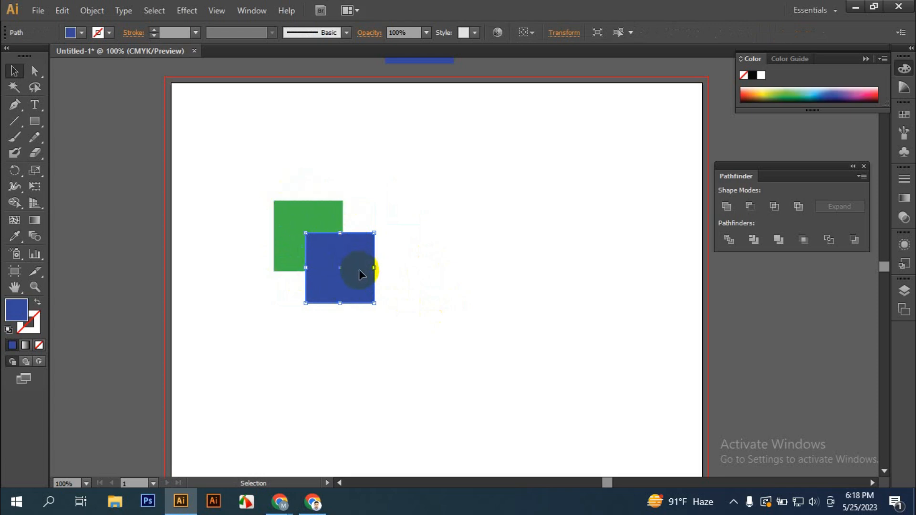
{"action": "left_click_drag", "start_coordinate": [242, 145], "coordinate": [429, 296]}
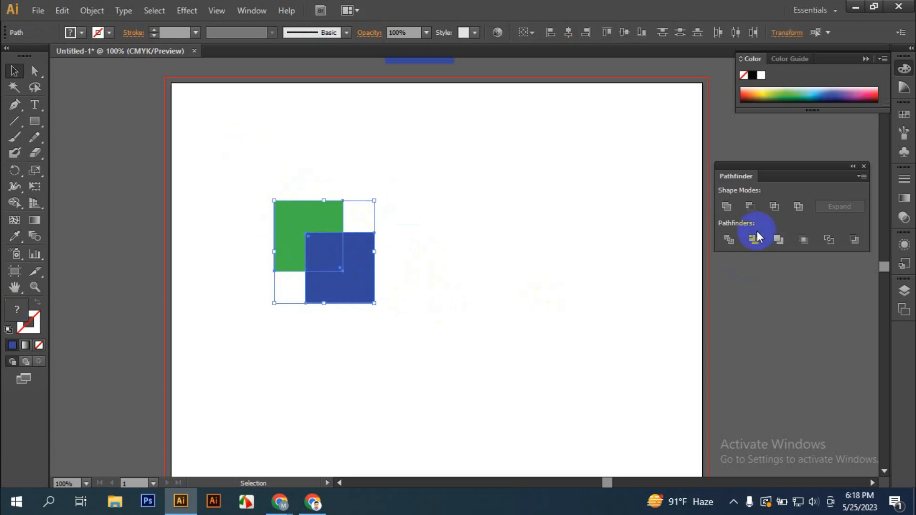
{"action": "left_click", "coordinate": [726, 206]}
{"action": "left_click", "coordinate": [429, 310]}
{"action": "left_click_drag", "start_coordinate": [359, 268], "coordinate": [354, 267]}
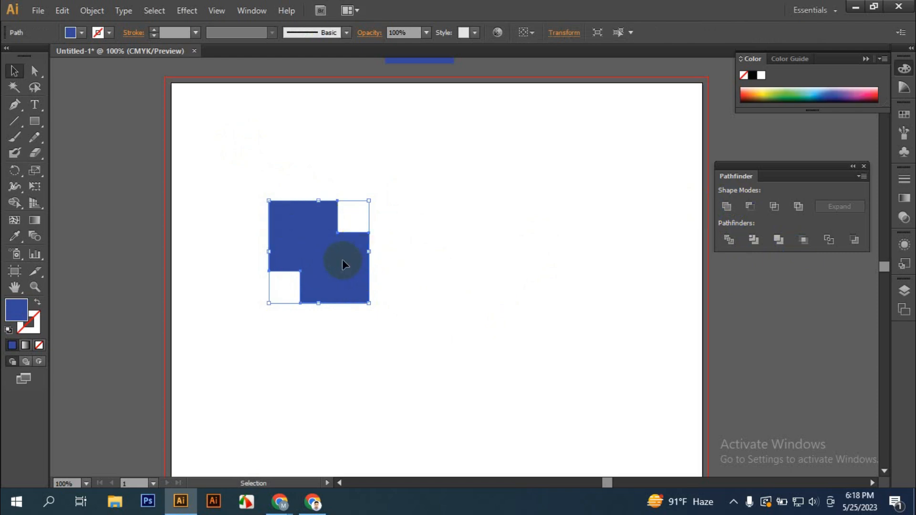
Undo the shift and the second Unite, and deselect the squares.
{"action": "key", "text": "ctrl+z"}
{"action": "key", "text": "ctrl+z"}
{"action": "left_click", "coordinate": [345, 285]}
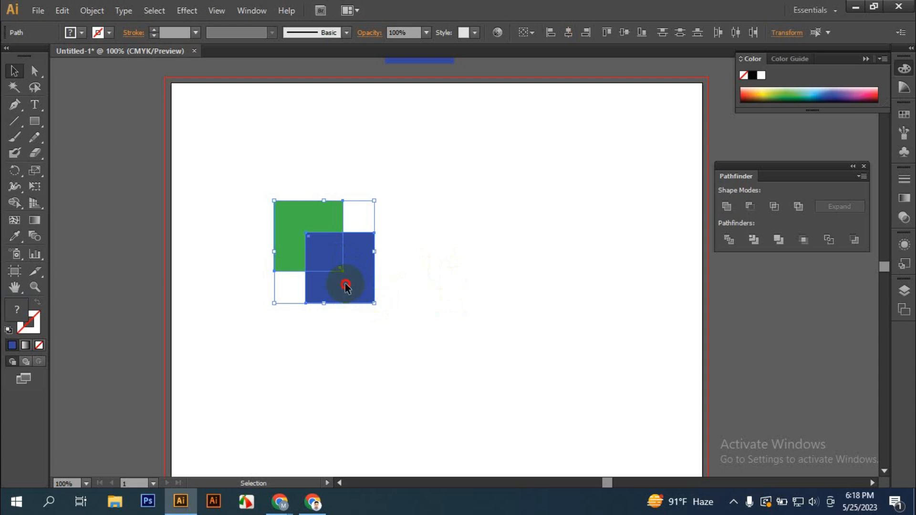
{"action": "left_click", "coordinate": [466, 286]}
Add two blue square copies overlapping the green square's lower-left and upper-right corners, unite all four squares and move the merged shape.
{"action": "left_click_drag", "start_coordinate": [348, 285], "coordinate": [261, 278]}
{"action": "left_click_drag", "start_coordinate": [231, 153], "coordinate": [364, 305]}
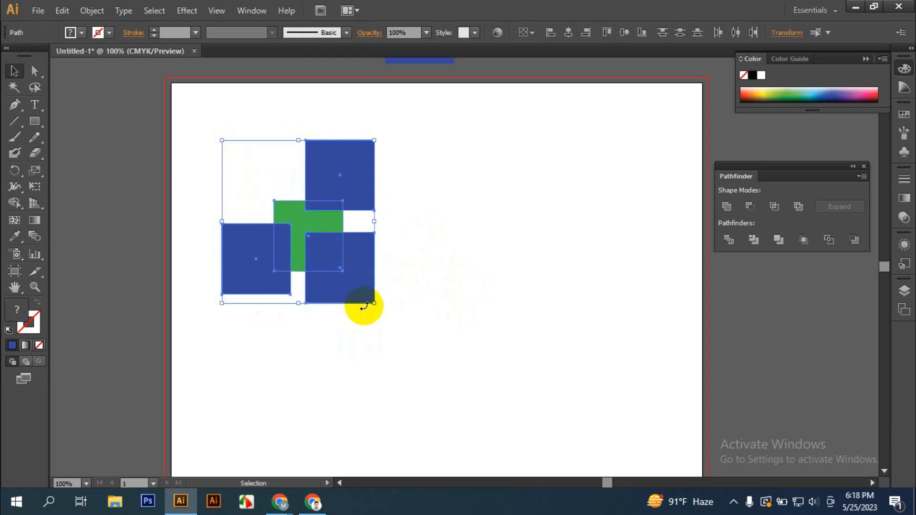
{"action": "left_click", "coordinate": [726, 206]}
{"action": "left_click", "coordinate": [422, 353]}
{"action": "left_click_drag", "start_coordinate": [327, 247], "coordinate": [365, 279]}
{"action": "left_click", "coordinate": [542, 368]}
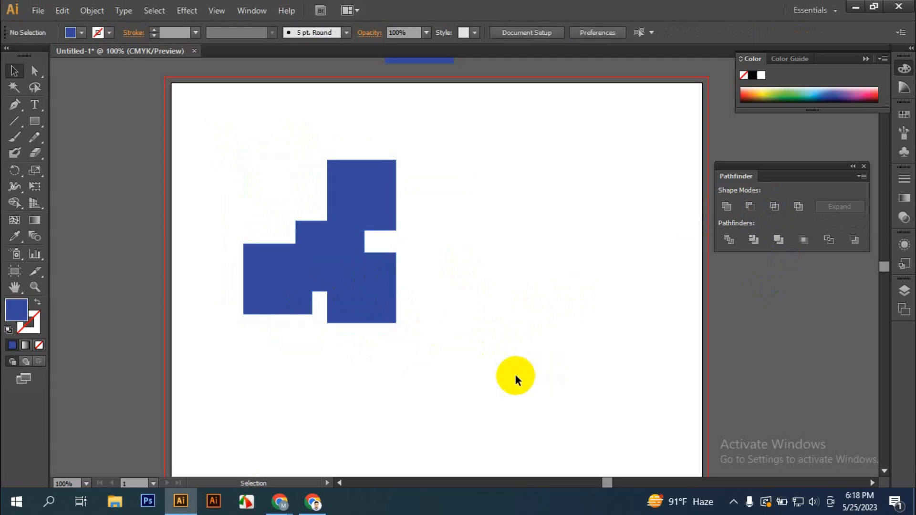
Undo the move, the four-square Unite and the two added blue copies.
{"action": "key", "text": "ctrl+z"}
{"action": "key", "text": "ctrl+z"}
{"action": "key", "text": "ctrl+z"}
{"action": "key", "text": "ctrl+z"}
{"action": "key", "text": "ctrl+z"}
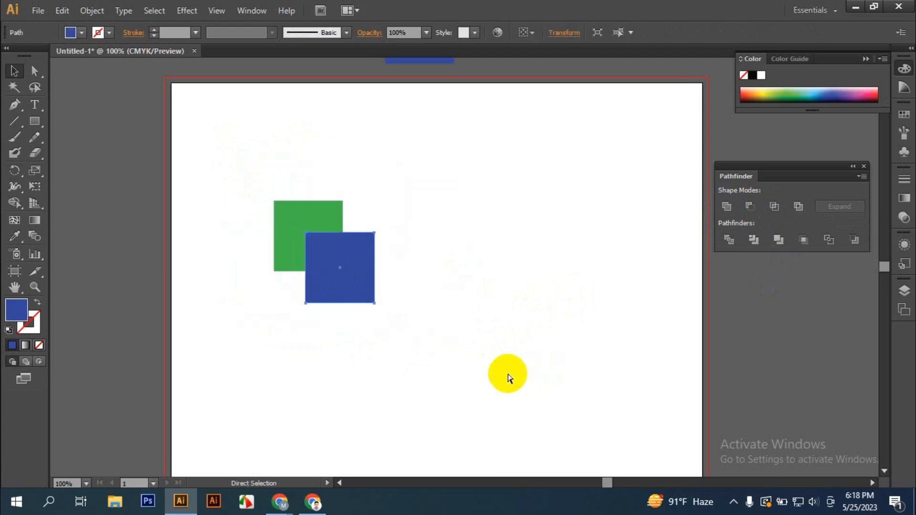
Subtract the front blue square from the green square with Minus Front and move the L-shaped remainder right.
{"action": "left_click_drag", "start_coordinate": [263, 183], "coordinate": [387, 324]}
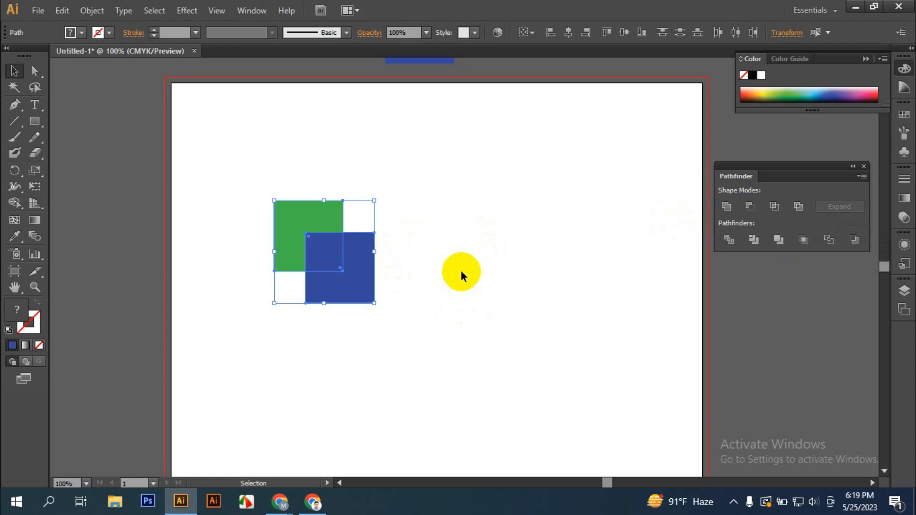
{"action": "scroll", "coordinate": [460, 270], "scroll_direction": "up", "scroll_amount": 2}
{"action": "scroll", "coordinate": [399, 284], "scroll_direction": "down", "scroll_amount": 2}
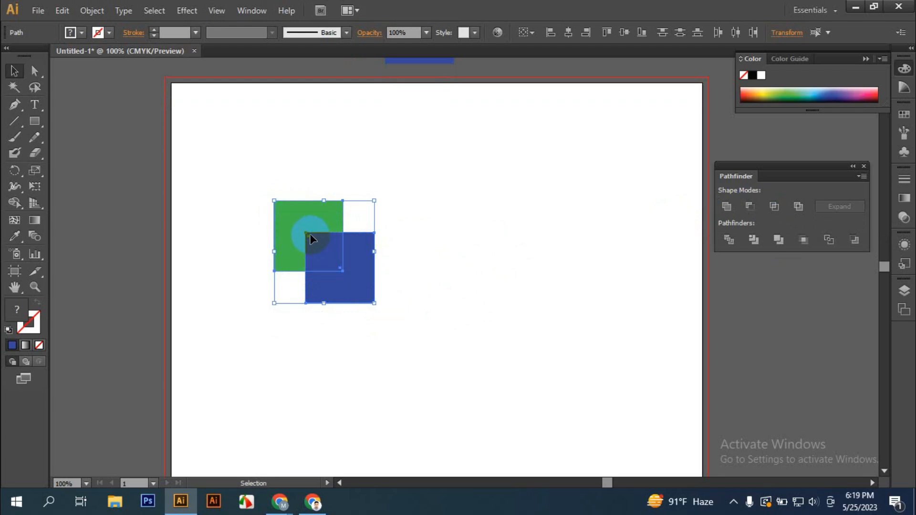
{"action": "left_click_drag", "start_coordinate": [242, 165], "coordinate": [420, 298]}
{"action": "left_click", "coordinate": [751, 206]}
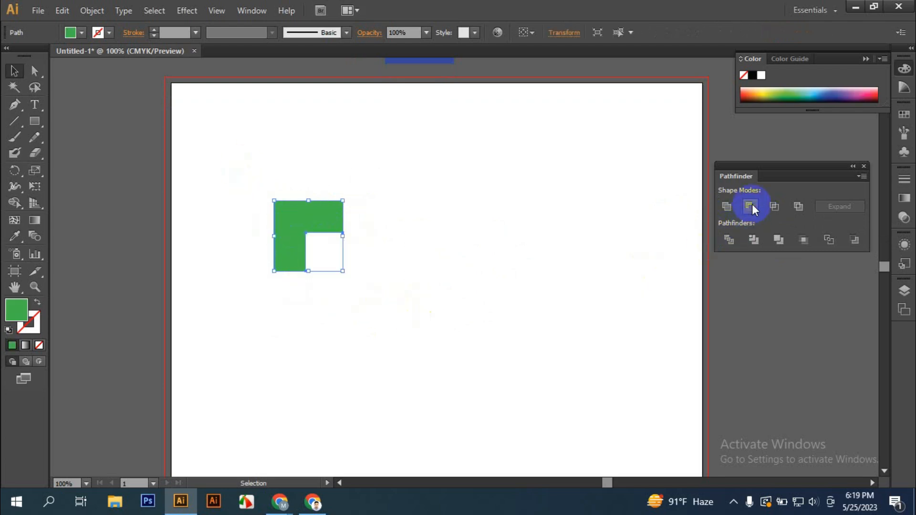
{"action": "left_click", "coordinate": [321, 249]}
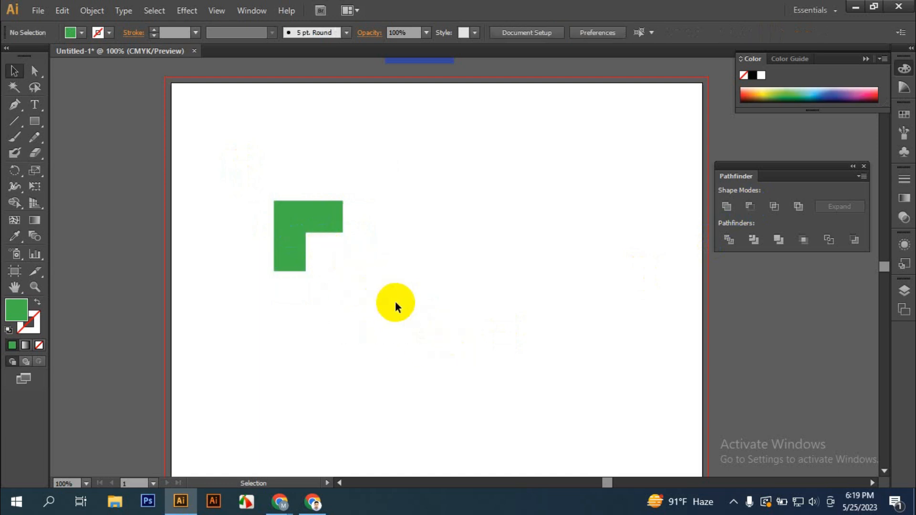
{"action": "left_click", "coordinate": [289, 235]}
{"action": "left_click_drag", "start_coordinate": [293, 232], "coordinate": [313, 231]}
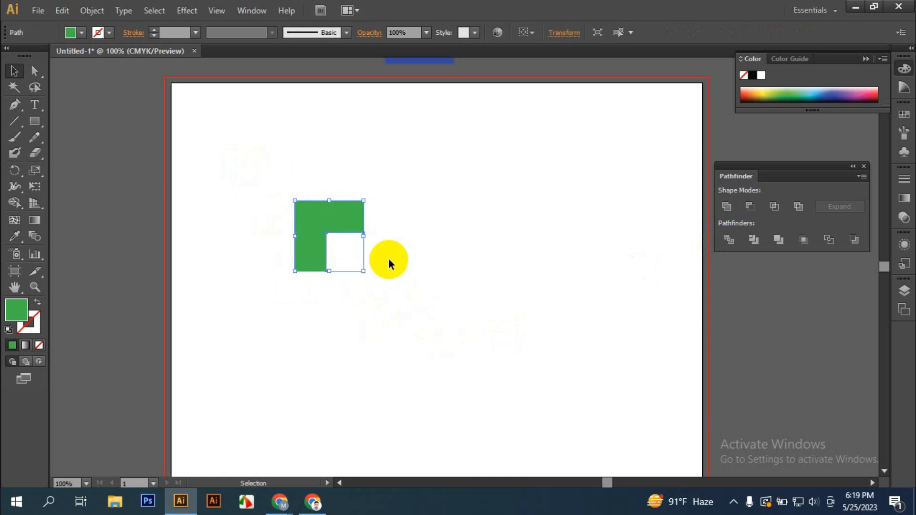
Undo the L-shape's move and the Minus Front operation.
{"action": "key", "text": "ctrl+z"}
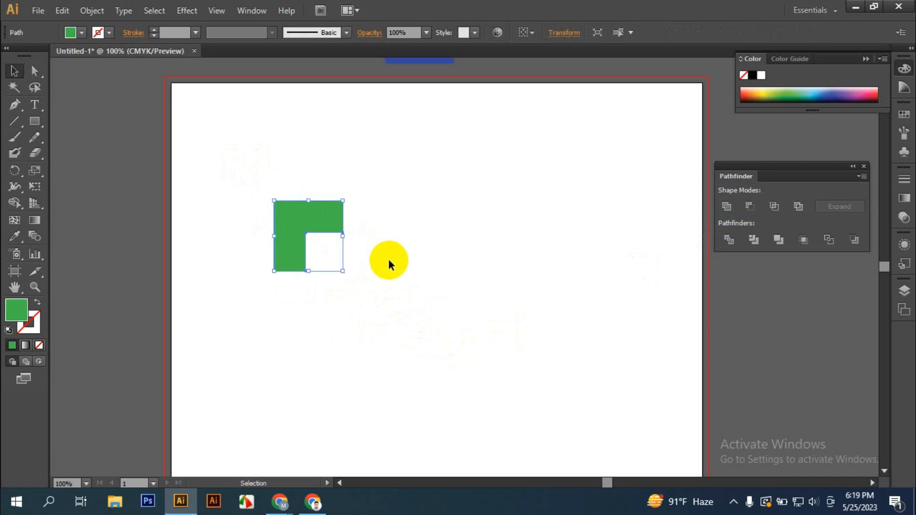
{"action": "key", "text": "ctrl+z"}
{"action": "key", "text": "ctrl+z"}
Apply Minus Front to the overlapping green and blue squares again, and delete the remaining green L-shape.
{"action": "left_click_drag", "start_coordinate": [233, 131], "coordinate": [435, 347]}
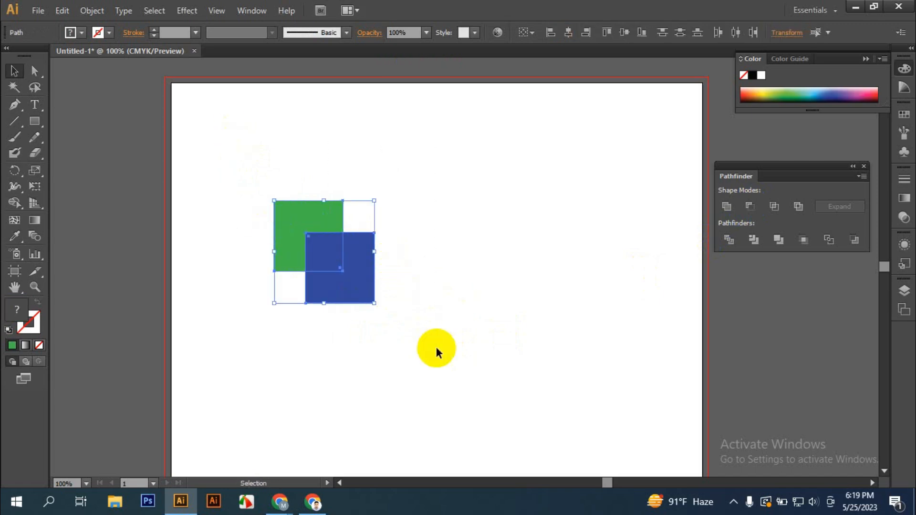
{"action": "left_click", "coordinate": [748, 208]}
{"action": "left_click", "coordinate": [489, 276]}
{"action": "left_click_drag", "start_coordinate": [229, 186], "coordinate": [346, 280]}
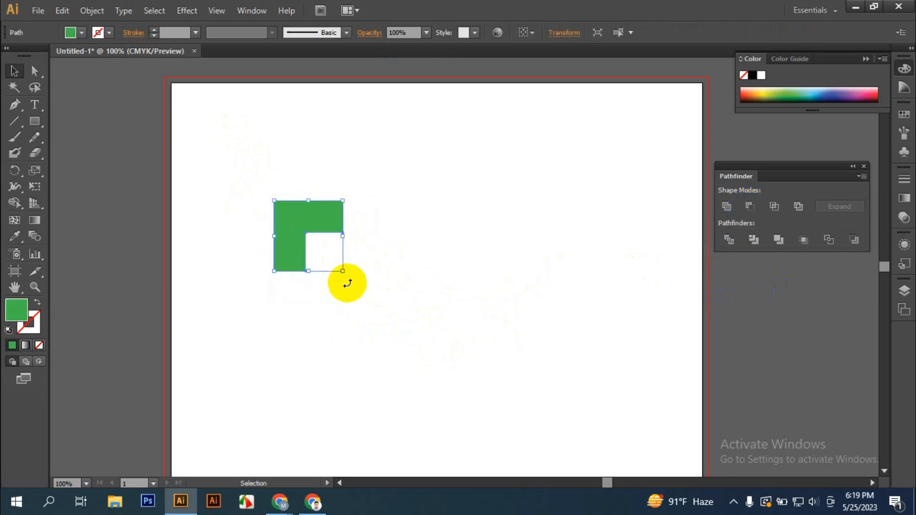
{"action": "key", "text": "Delete"}
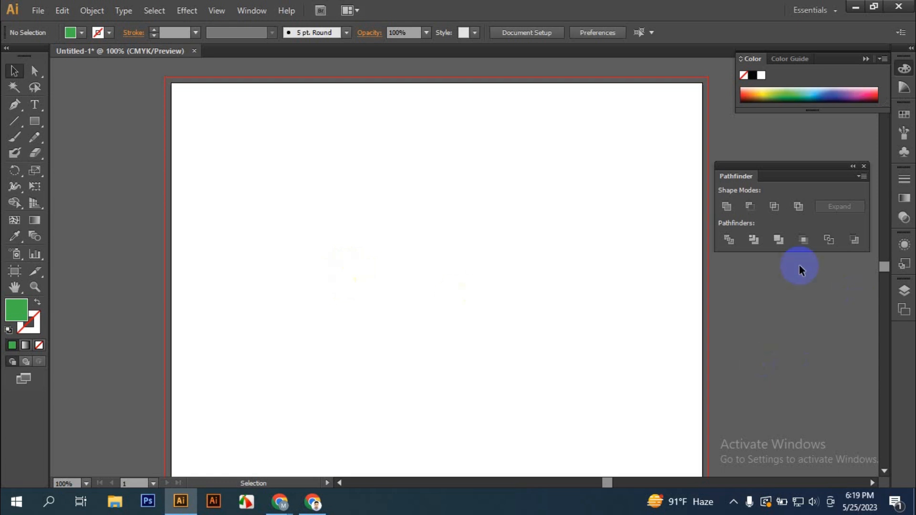
Draw a large circle in the middle of the artboard with the Ellipse tool and fill it black.
{"action": "left_click", "coordinate": [34, 121]}
{"action": "left_click_drag", "start_coordinate": [36, 124], "coordinate": [112, 152]}
{"action": "left_click_drag", "start_coordinate": [374, 239], "coordinate": [510, 385]}
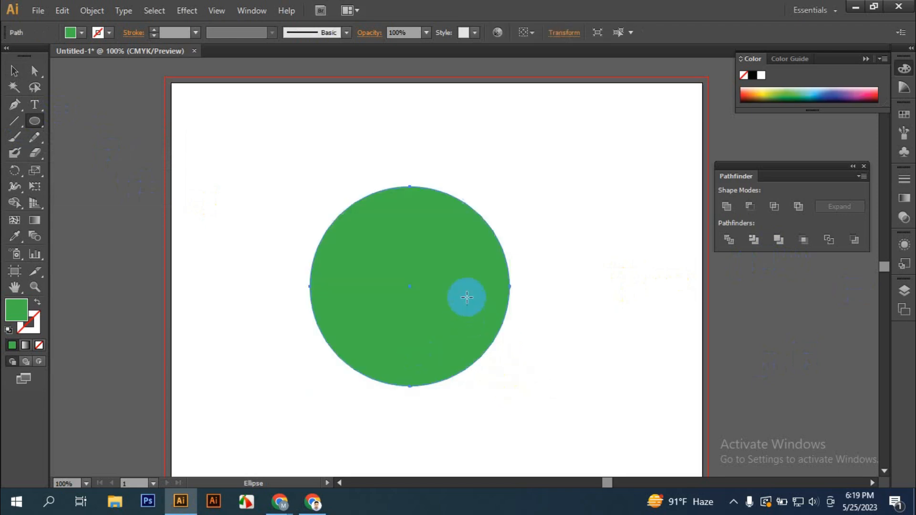
{"action": "left_click", "coordinate": [752, 75]}
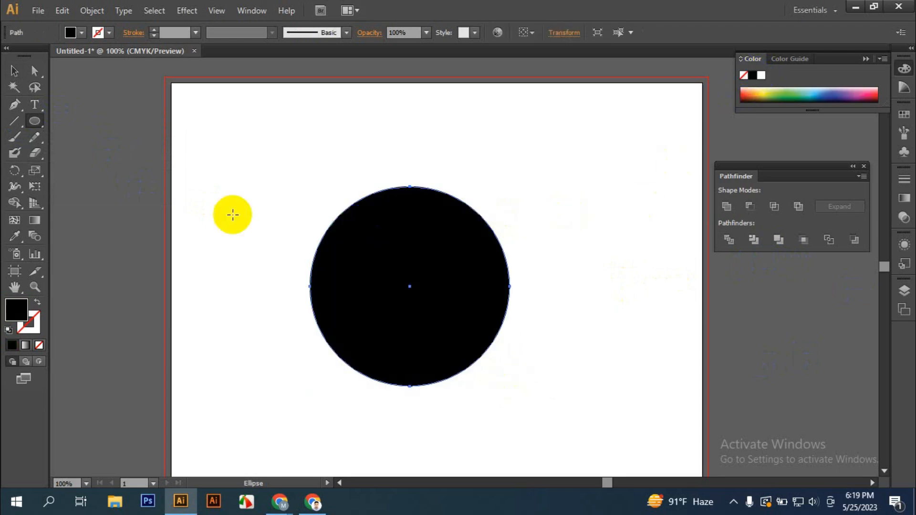
Copy the black circle in place and scale the copy about its centre to roughly a third of the size.
{"action": "left_click", "coordinate": [12, 72]}
{"action": "key", "text": "ctrl+c"}
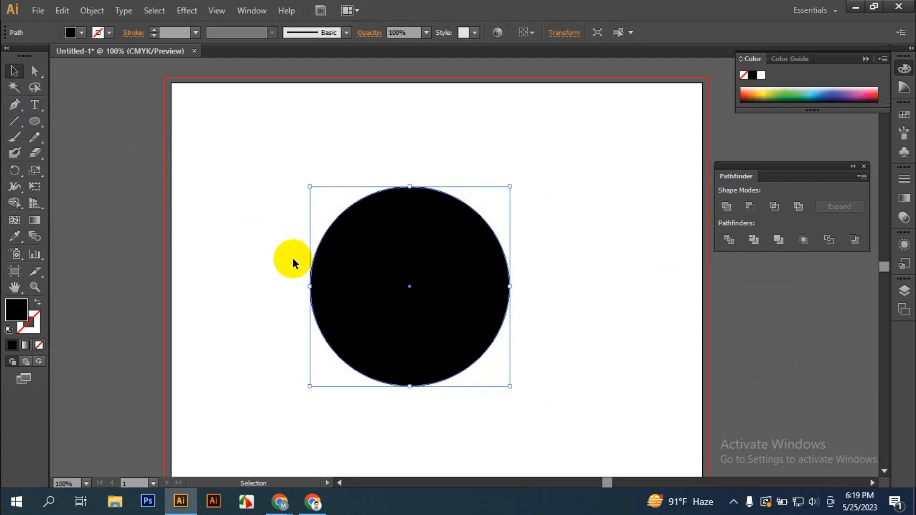
{"action": "left_click", "coordinate": [411, 243]}
{"action": "left_click_drag", "start_coordinate": [509, 185], "coordinate": [464, 253]}
{"action": "left_click", "coordinate": [417, 293]}
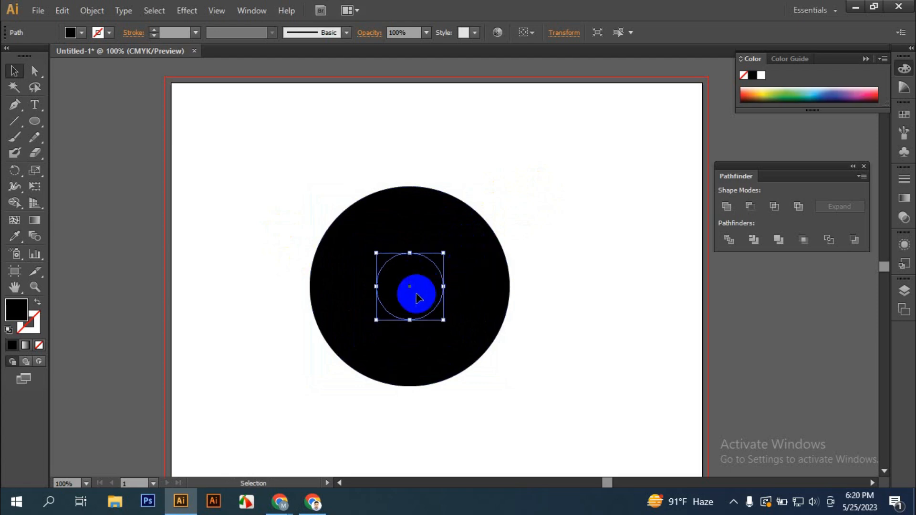
Duplicate the small circle onto the large circle's top edge and shrink the duplicate into a narrow vertical ellipse.
{"action": "left_click_drag", "start_coordinate": [415, 294], "coordinate": [414, 175]}
{"action": "left_click_drag", "start_coordinate": [442, 204], "coordinate": [439, 196]}
{"action": "left_click_drag", "start_coordinate": [437, 180], "coordinate": [416, 189]}
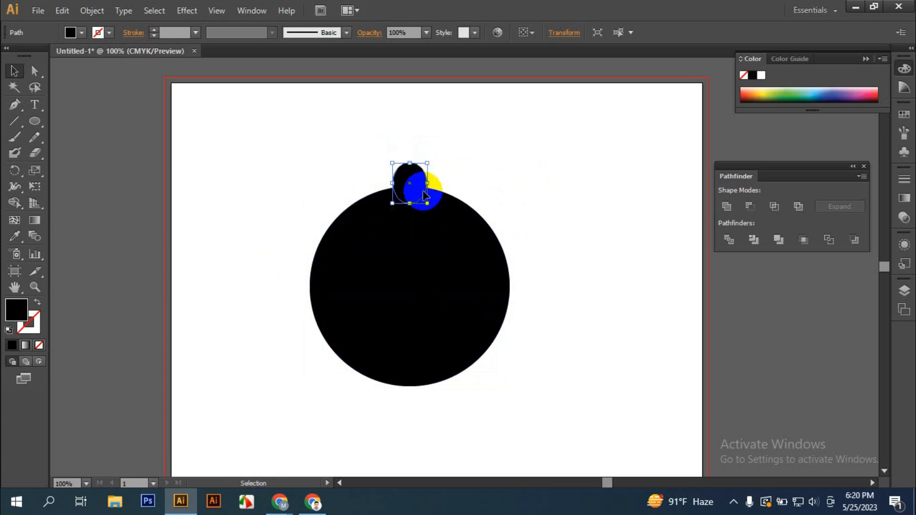
Centre the small ellipse horizontally on the large circle and stretch the ellipse taller in both directions.
{"action": "left_click", "coordinate": [434, 205], "text": "shift"}
{"action": "left_click", "coordinate": [414, 178]}
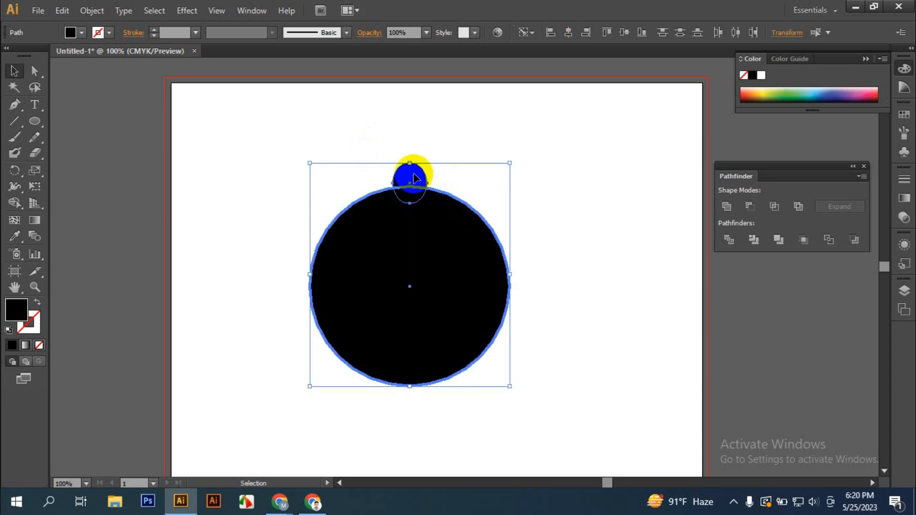
{"action": "left_click", "coordinate": [569, 33]}
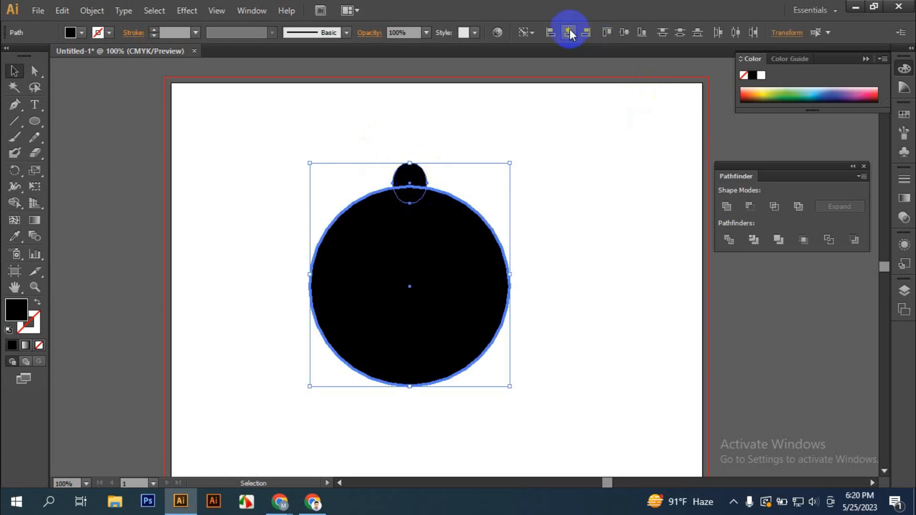
{"action": "left_click", "coordinate": [540, 186]}
{"action": "left_click", "coordinate": [413, 172]}
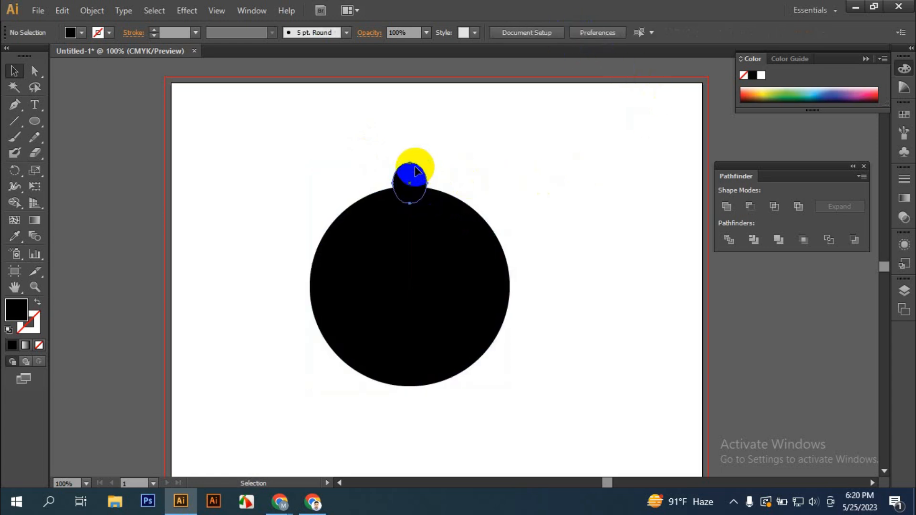
{"action": "mouse_move", "coordinate": [411, 164]}
{"action": "left_mouse_down"}
{"action": "mouse_move", "coordinate": [409, 146]}
{"action": "mouse_move", "coordinate": [406, 173]}
{"action": "left_mouse_up"}
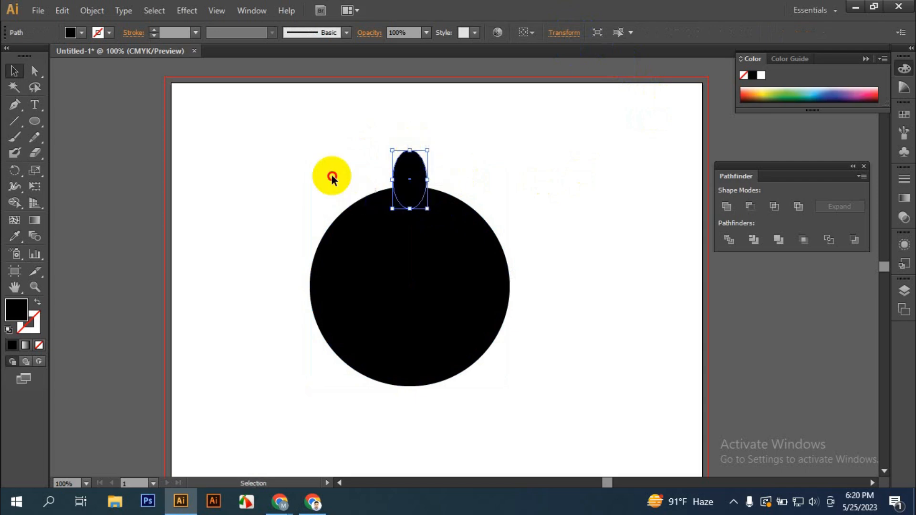
Move the tall ellipse slightly down over the large circle's edge and fill it yellow-green.
{"action": "left_click_drag", "start_coordinate": [333, 178], "coordinate": [471, 323]}
{"action": "left_click", "coordinate": [482, 158]}
{"action": "left_click", "coordinate": [411, 166]}
{"action": "double_click", "coordinate": [417, 181]}
{"action": "left_click", "coordinate": [470, 171]}
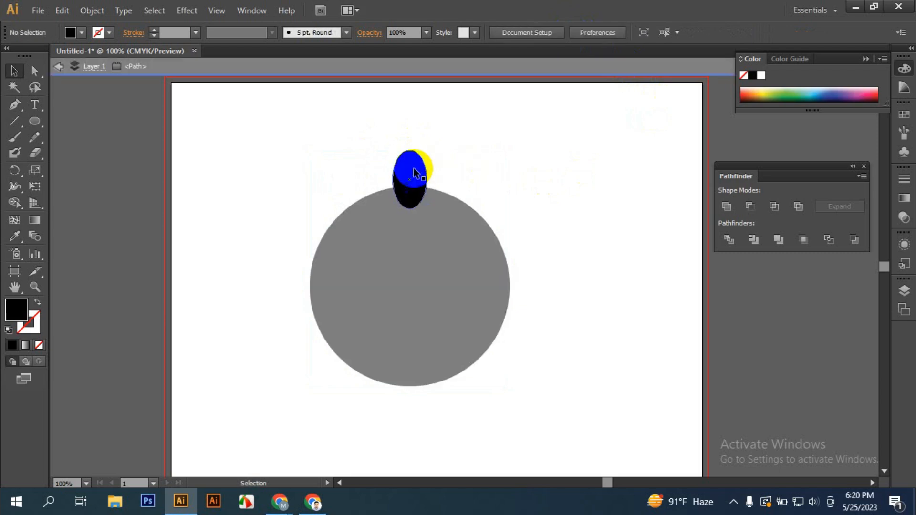
{"action": "double_click", "coordinate": [470, 171]}
{"action": "left_click_drag", "start_coordinate": [417, 170], "coordinate": [418, 177]}
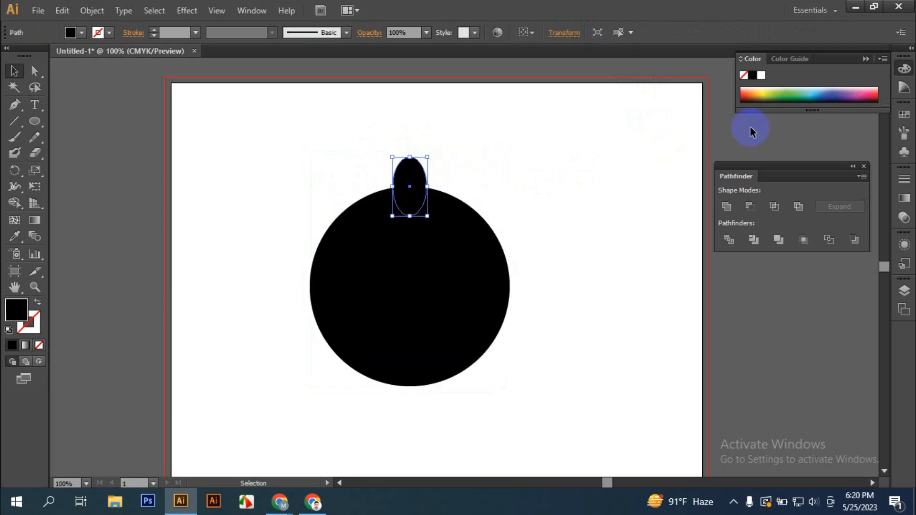
{"action": "left_click", "coordinate": [769, 89]}
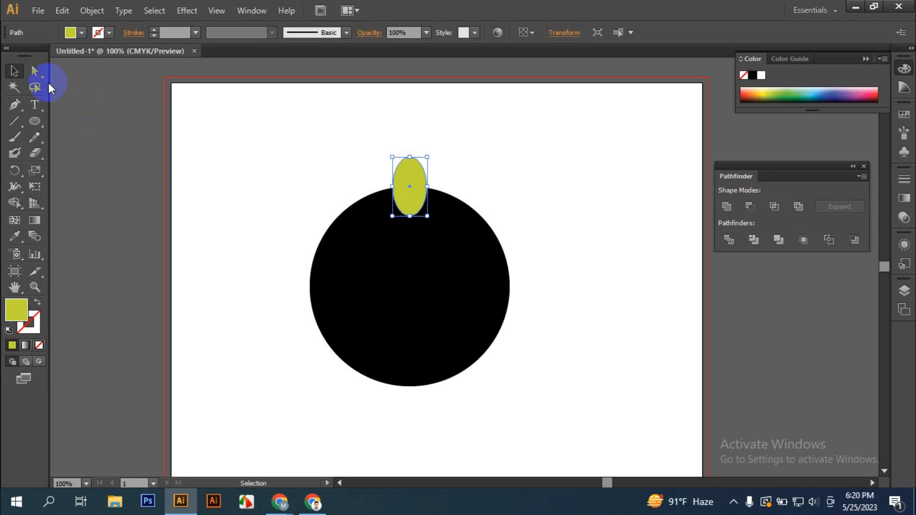
Align the yellow-green ellipse to the horizontal centre of the large black circle, using the circle as key object.
{"action": "left_click", "coordinate": [104, 97]}
{"action": "left_click_drag", "start_coordinate": [286, 157], "coordinate": [550, 387]}
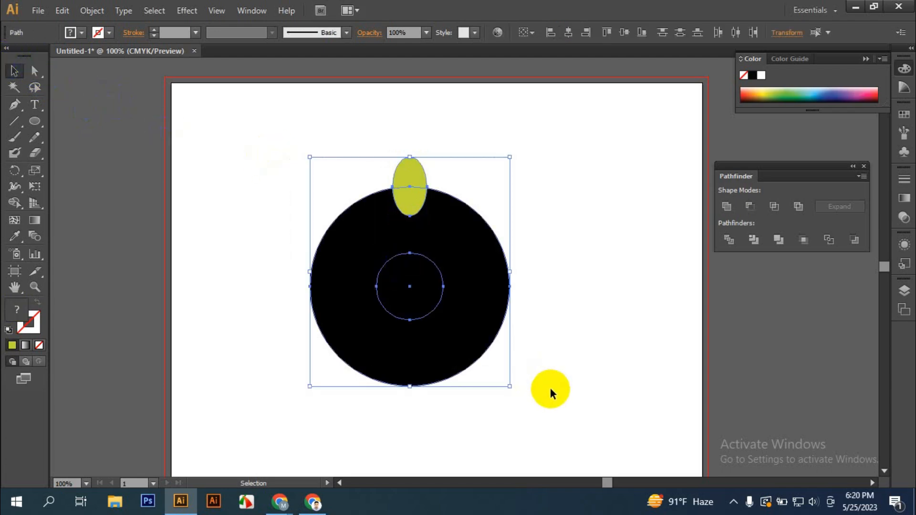
{"action": "left_click", "coordinate": [597, 370]}
{"action": "left_click", "coordinate": [401, 168]}
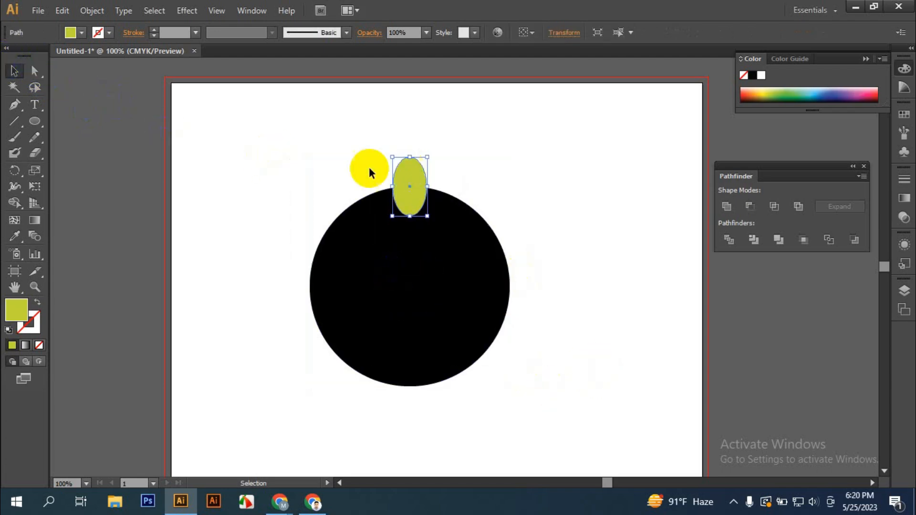
{"action": "left_click", "coordinate": [434, 224], "text": "shift"}
{"action": "left_click", "coordinate": [435, 225]}
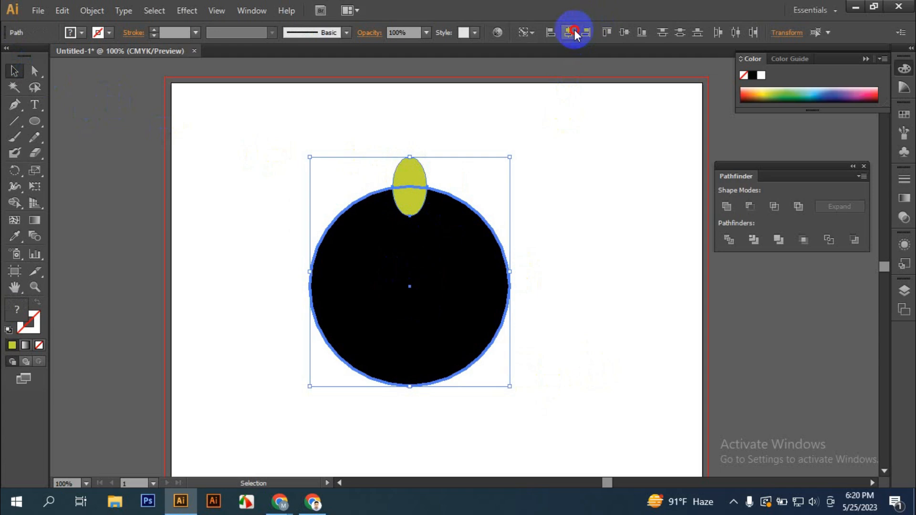
{"action": "left_click", "coordinate": [609, 106]}
Start a Rotate of the yellow-green ellipse around the large circle's centre, with preview on and the angle at 32°.
{"action": "left_click", "coordinate": [405, 185]}
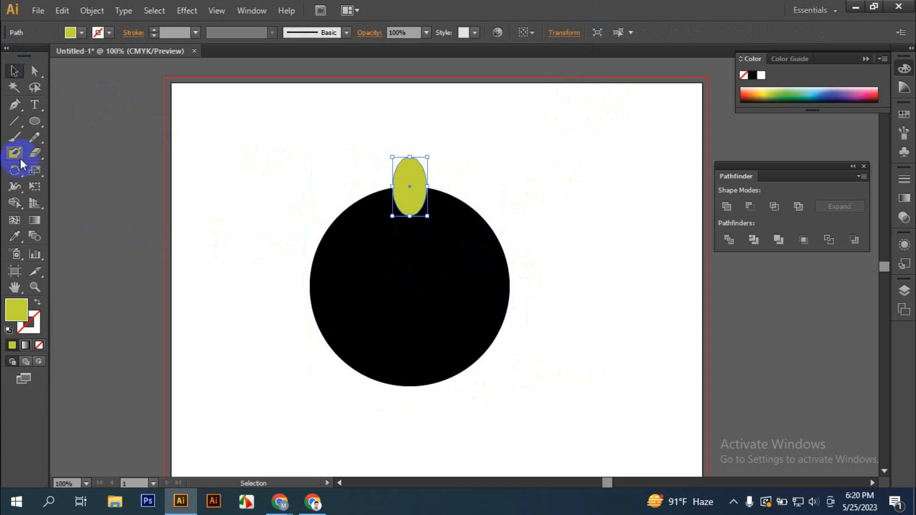
{"action": "left_click", "coordinate": [15, 170]}
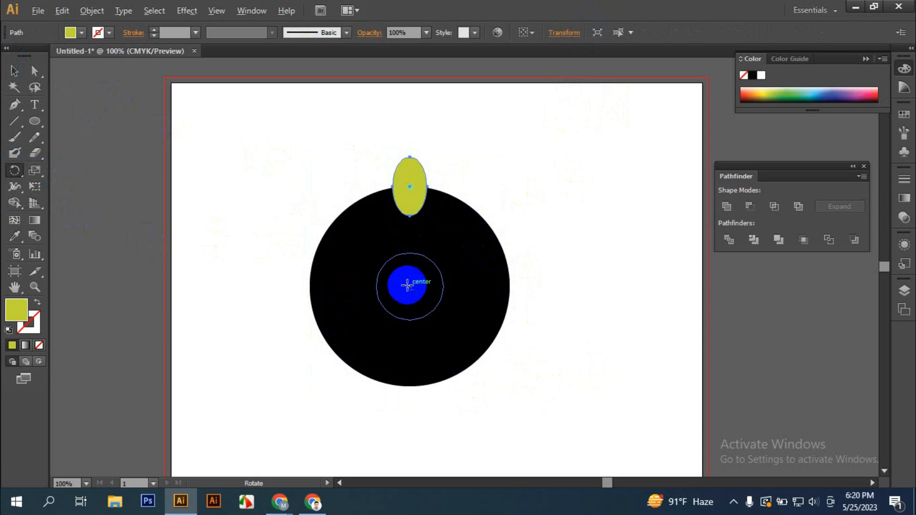
{"action": "left_click", "coordinate": [406, 285], "text": "alt"}
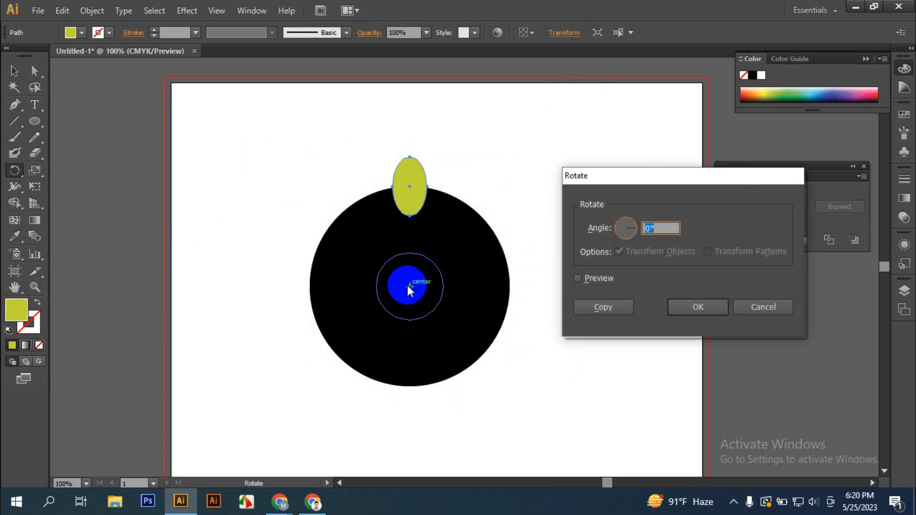
{"action": "left_click", "coordinate": [576, 279]}
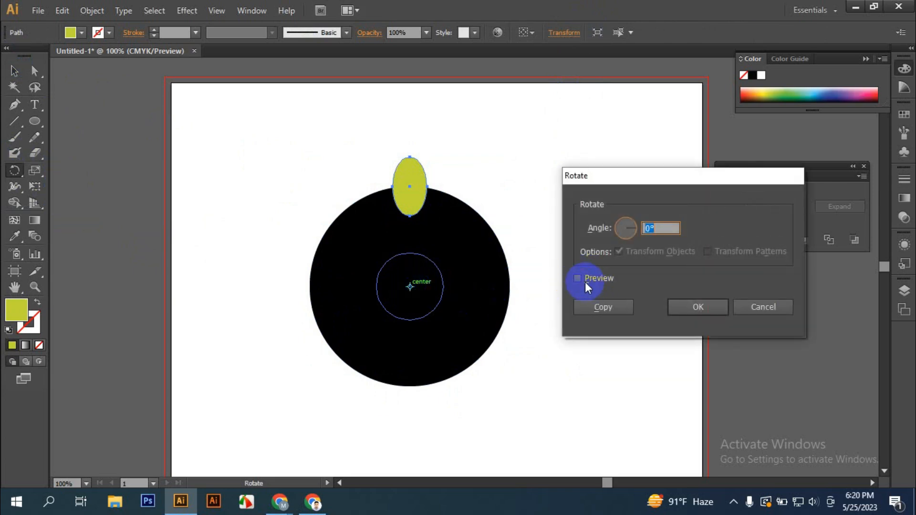
{"action": "left_click_drag", "start_coordinate": [639, 228], "coordinate": [659, 228]}
{"action": "scroll", "coordinate": [660, 228], "scroll_direction": "up", "scroll_amount": 20}
{"action": "scroll", "coordinate": [659, 228], "scroll_direction": "up", "scroll_amount": 5}
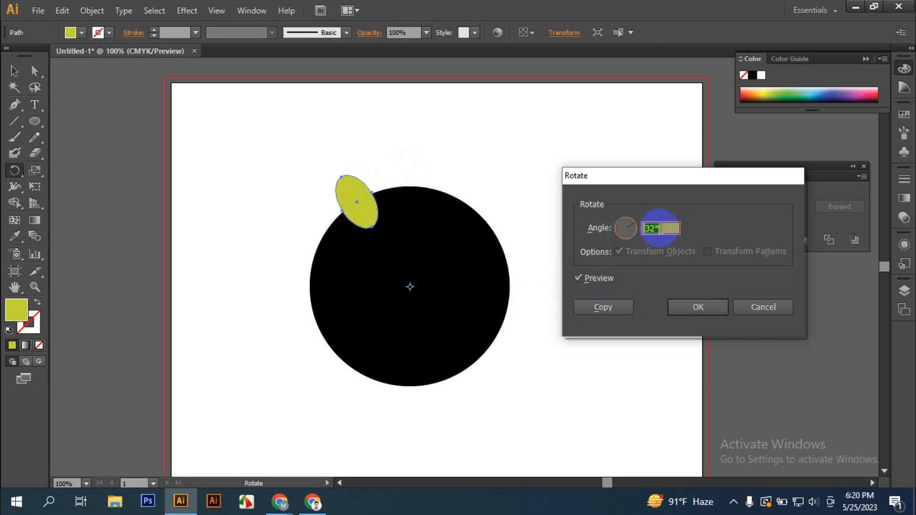
Compare the ellipse's rotation with preview off and on, and raise the angle to 36°.
{"action": "left_click", "coordinate": [578, 278]}
{"action": "left_click", "coordinate": [578, 278]}
{"action": "left_click", "coordinate": [578, 278]}
{"action": "left_click", "coordinate": [578, 278]}
{"action": "left_click", "coordinate": [578, 277]}
{"action": "left_click", "coordinate": [578, 278]}
{"action": "left_click", "coordinate": [578, 278]}
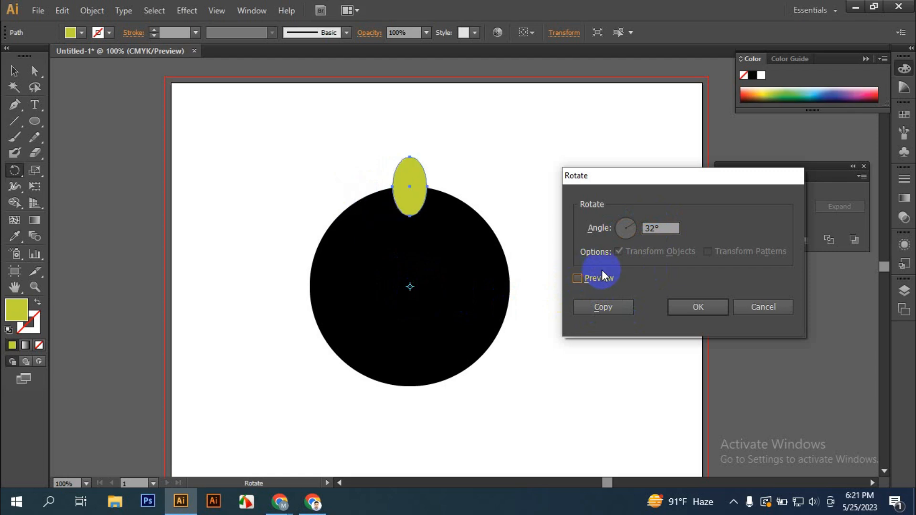
{"action": "scroll", "coordinate": [663, 227], "scroll_direction": "up", "scroll_amount": 2}
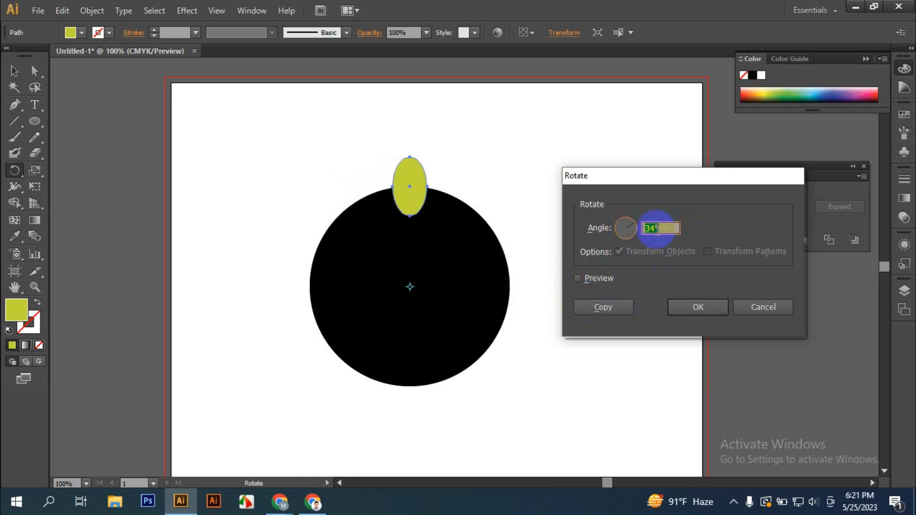
{"action": "scroll", "coordinate": [658, 229], "scroll_direction": "up", "scroll_amount": 1}
{"action": "left_click", "coordinate": [578, 278]}
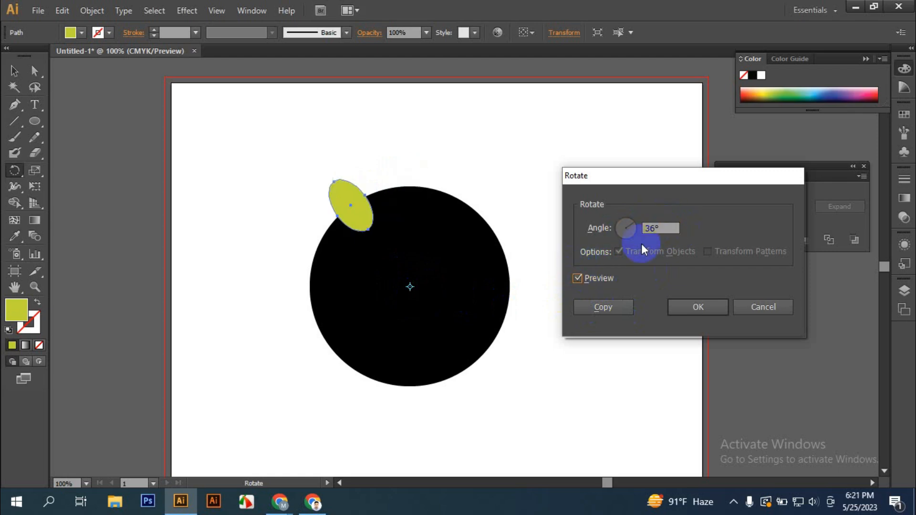
Set the rotation angle to 40° and create the rotated ellipse as a copy.
{"action": "left_click", "coordinate": [657, 229]}
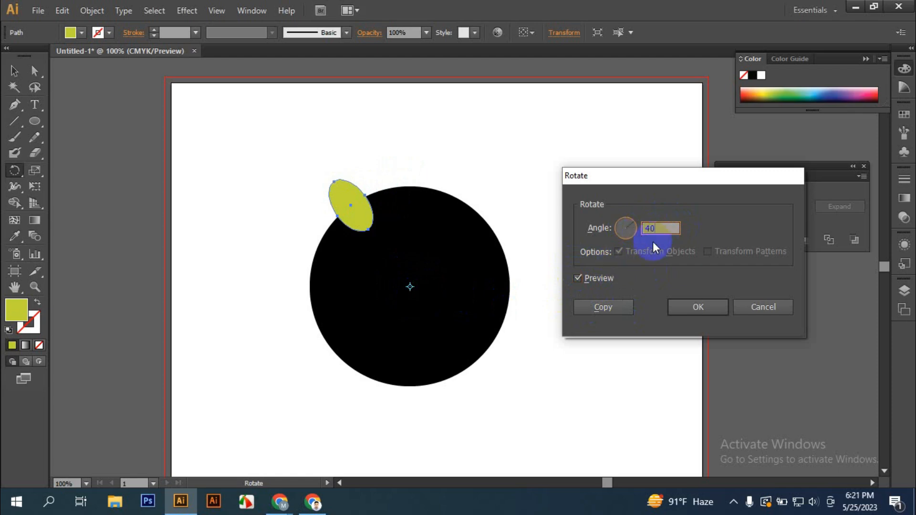
{"action": "left_click", "coordinate": [578, 278]}
{"action": "left_click", "coordinate": [578, 278]}
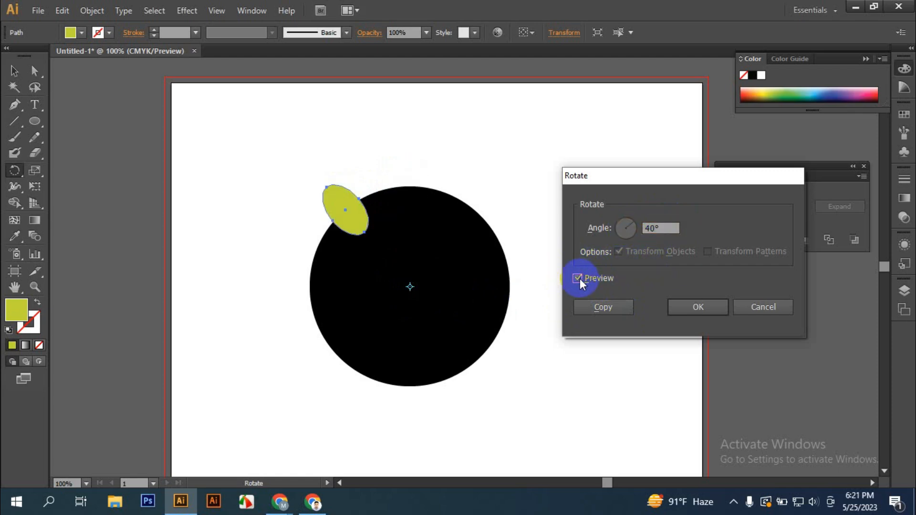
{"action": "left_click", "coordinate": [603, 307]}
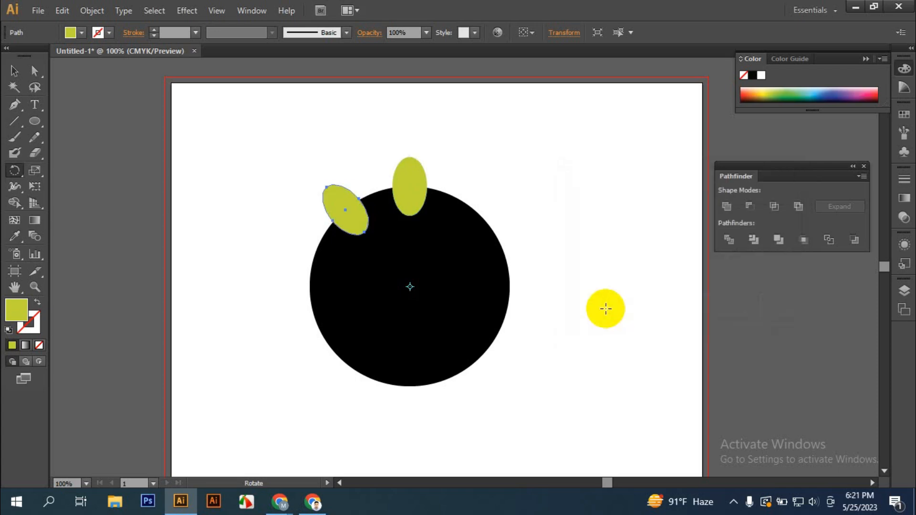
Repeat the 40° rotated copy until nine ellipses ring the large black circle.
{"action": "key", "text": "ctrl+d"}
{"action": "key", "text": "ctrl+d"}
{"action": "key", "text": "ctrl+d"}
{"action": "key", "text": "ctrl+d"}
{"action": "key", "text": "ctrl+d"}
{"action": "key", "text": "ctrl+d"}
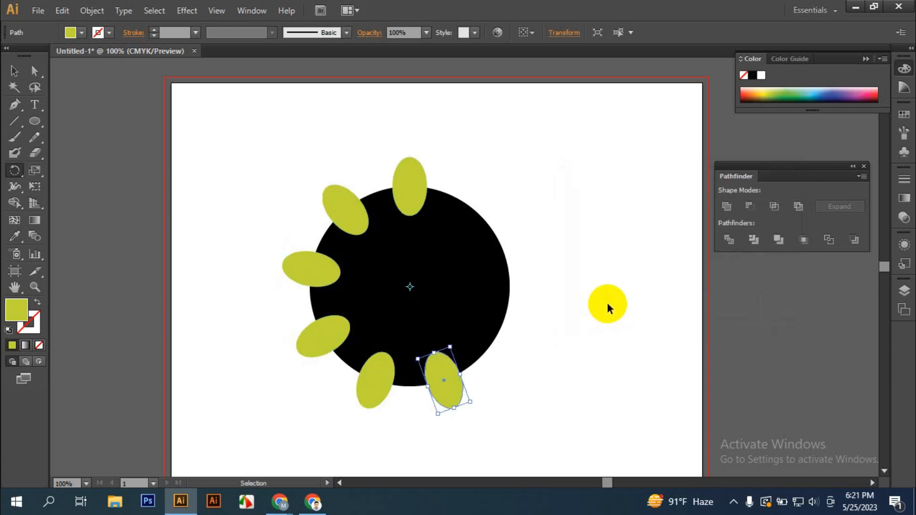
{"action": "key", "text": "ctrl+d"}
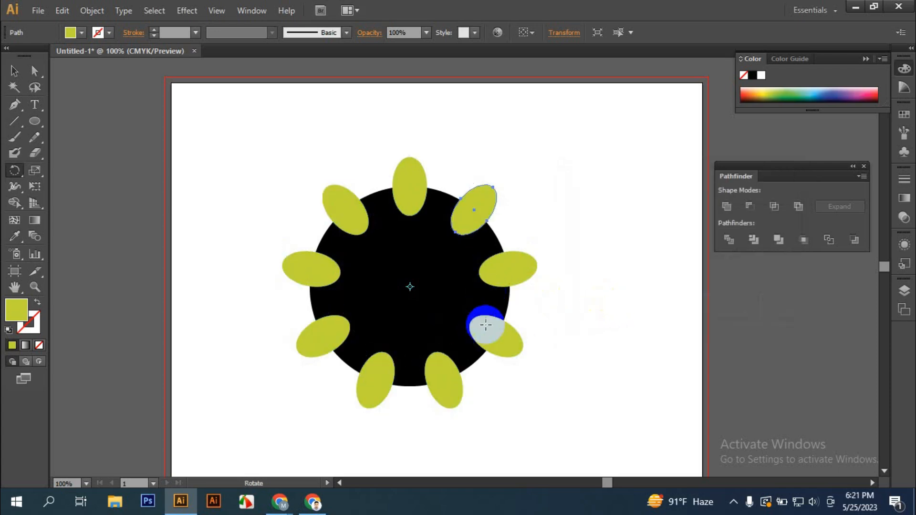
Recolour the small black centre circle with the ellipses' yellow-green by sampling the top ellipse with the Eyedropper.
{"action": "left_click", "coordinate": [16, 74]}
{"action": "left_click", "coordinate": [196, 143]}
{"action": "left_click_drag", "start_coordinate": [249, 127], "coordinate": [522, 418]}
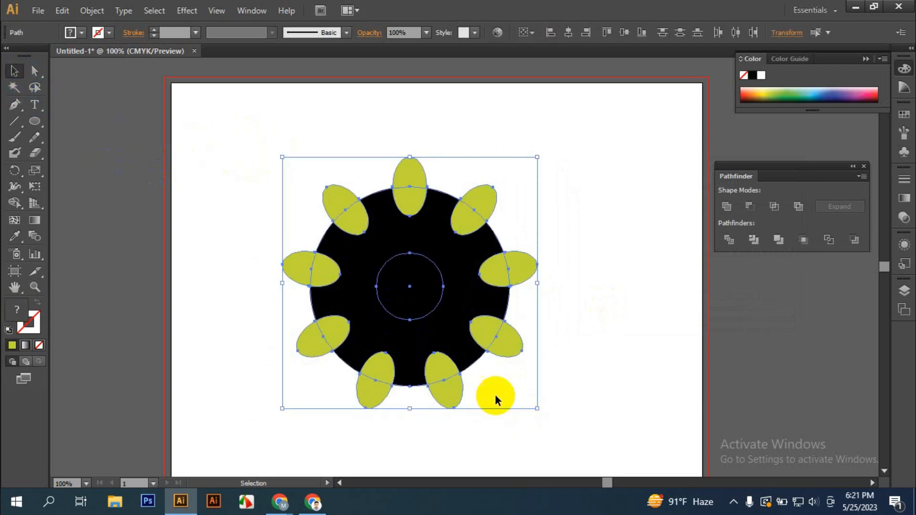
{"action": "left_click", "coordinate": [398, 362]}
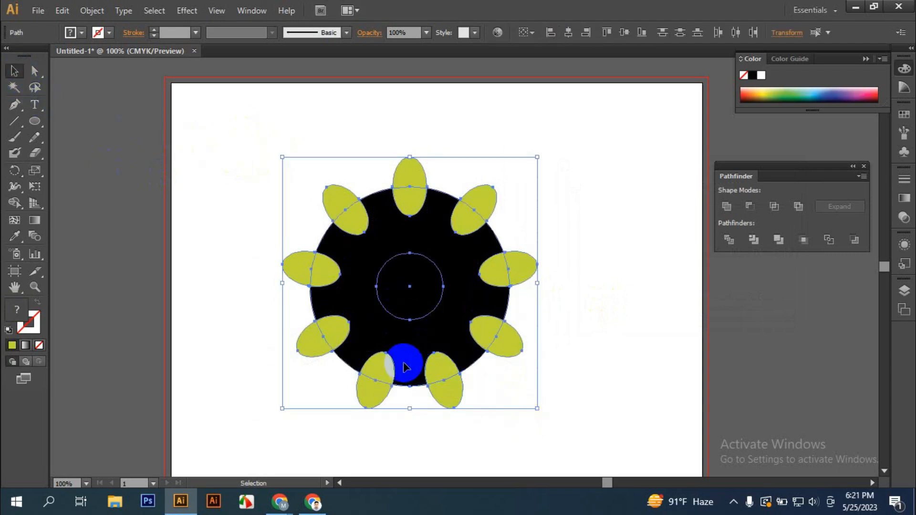
{"action": "left_click", "coordinate": [624, 272]}
{"action": "left_click", "coordinate": [428, 282]}
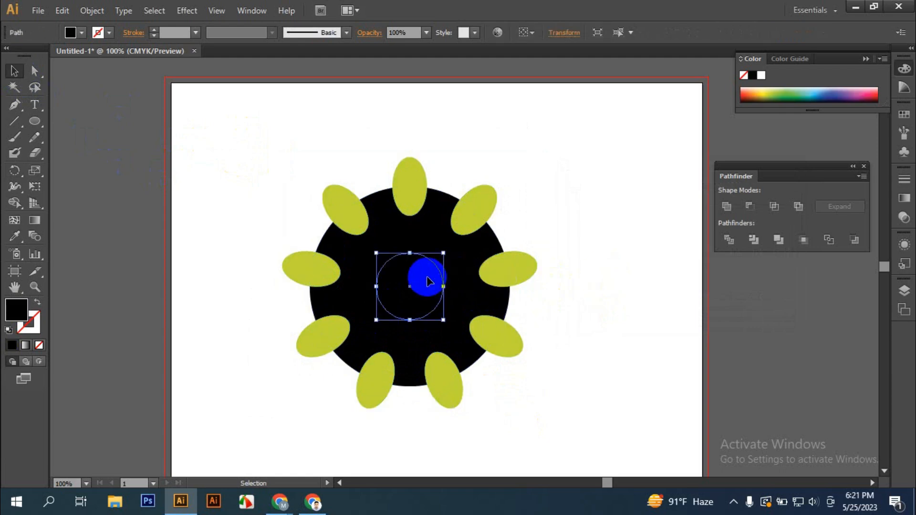
{"action": "key", "text": "i"}
{"action": "left_click", "coordinate": [409, 164]}
{"action": "left_click", "coordinate": [36, 70]}
{"action": "key", "text": "v"}
Examine how the nine ellipses and the centre circle overlap the large black circle, selecting them together and individually.
{"action": "left_click", "coordinate": [285, 153]}
{"action": "left_click_drag", "start_coordinate": [269, 147], "coordinate": [567, 433]}
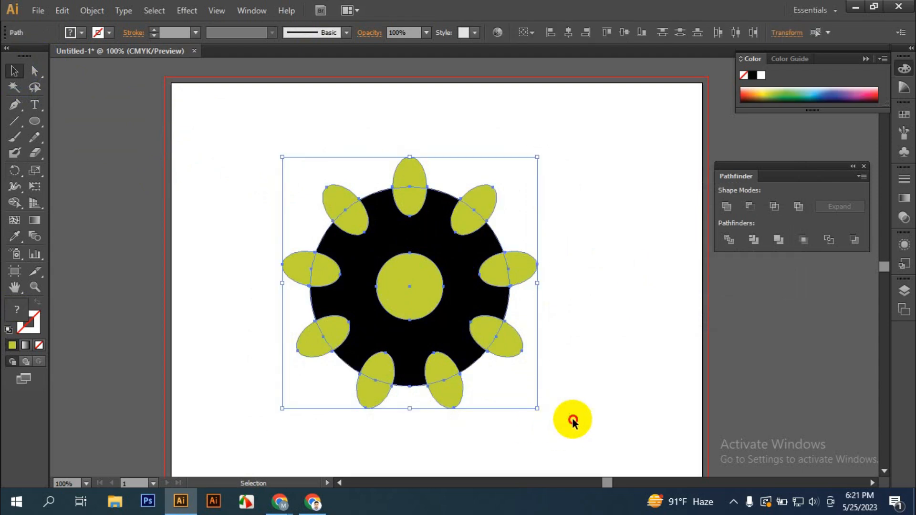
{"action": "left_click", "coordinate": [572, 419]}
{"action": "left_click", "coordinate": [422, 234]}
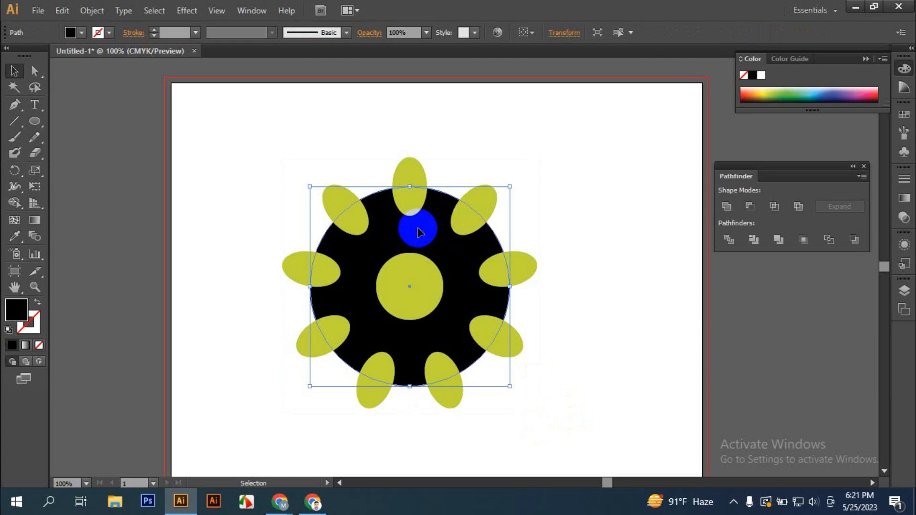
{"action": "left_click", "coordinate": [414, 163]}
{"action": "left_click", "coordinate": [480, 199]}
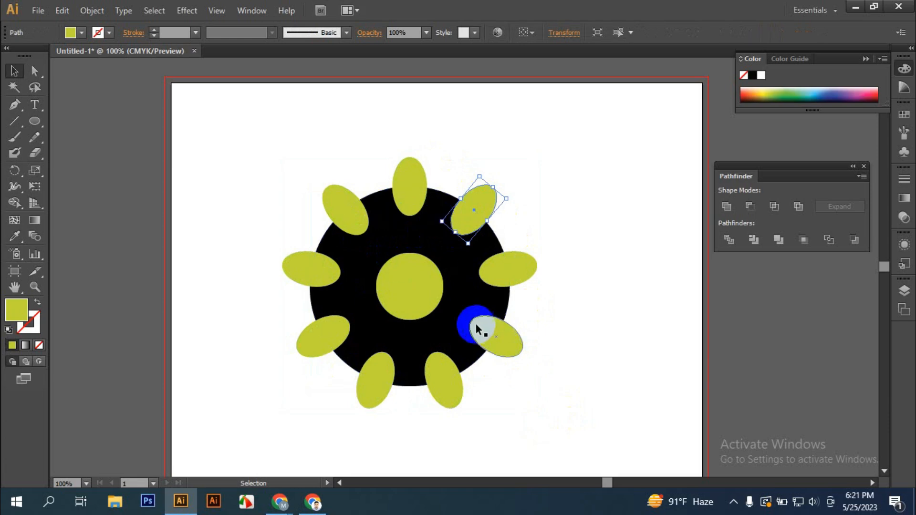
{"action": "left_click_drag", "start_coordinate": [245, 152], "coordinate": [559, 419]}
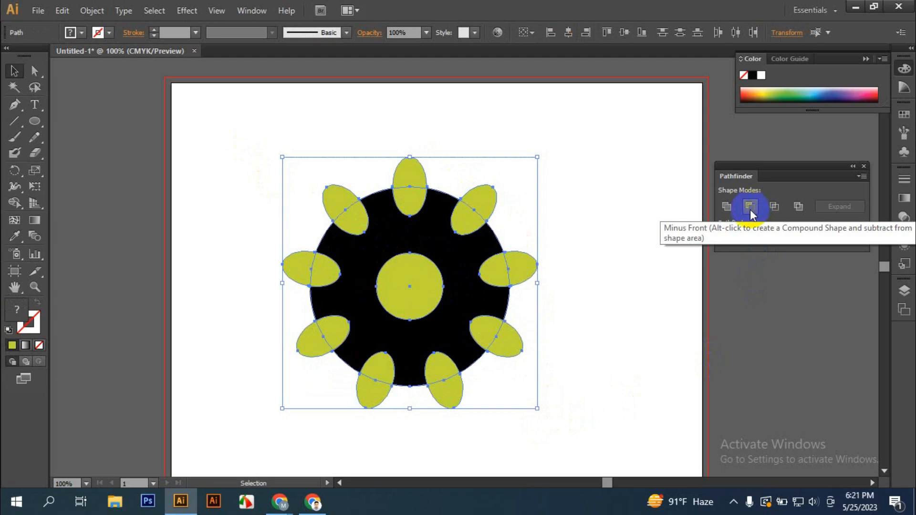
{"action": "left_click", "coordinate": [625, 248]}
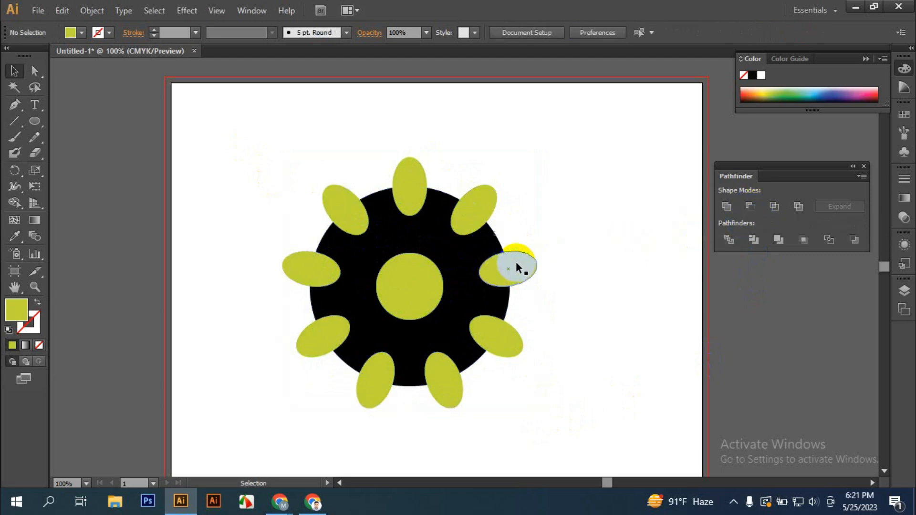
{"action": "left_click", "coordinate": [449, 252]}
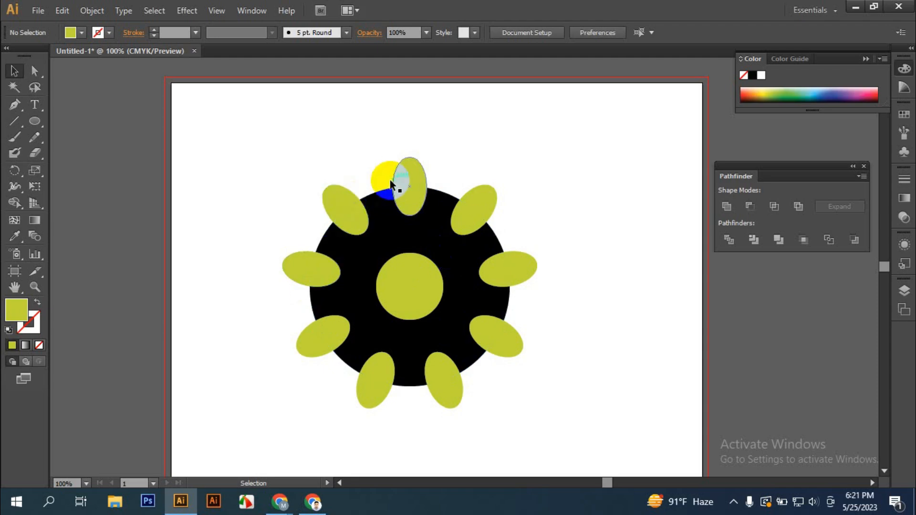
Subtract the nine ellipses and the centre circle from the large black circle with Pathfinder's Minus Front.
{"action": "left_click_drag", "start_coordinate": [218, 150], "coordinate": [530, 453]}
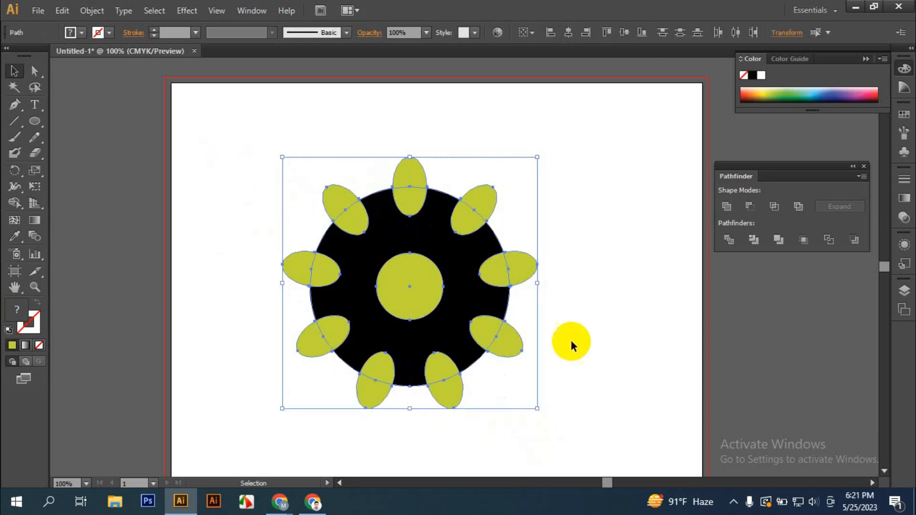
{"action": "left_click", "coordinate": [749, 206]}
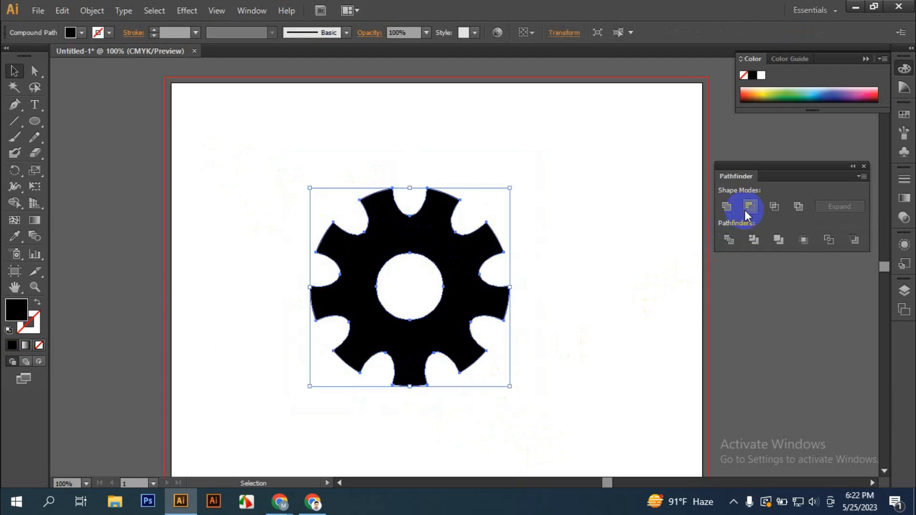
{"action": "left_click", "coordinate": [568, 324]}
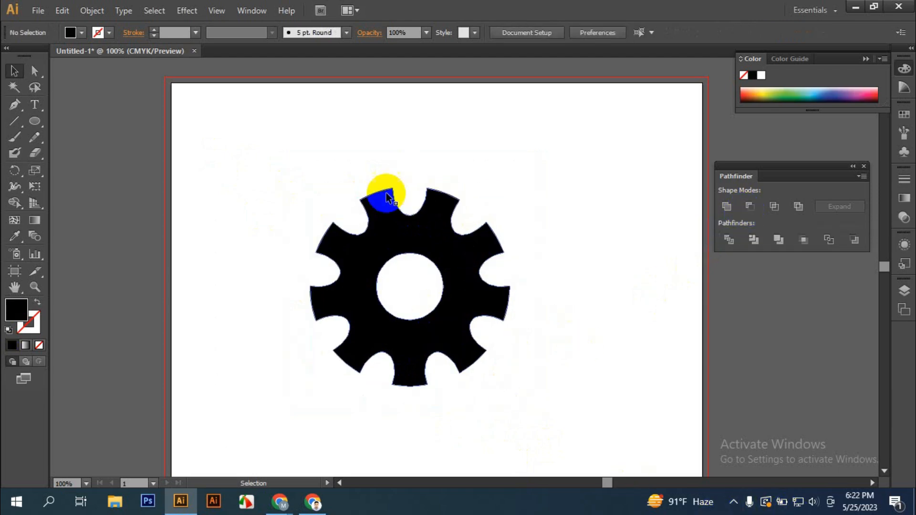
Scale the gear down proportionally to about 80% and place it near the middle of the artboard's width.
{"action": "left_click_drag", "start_coordinate": [441, 332], "coordinate": [437, 308]}
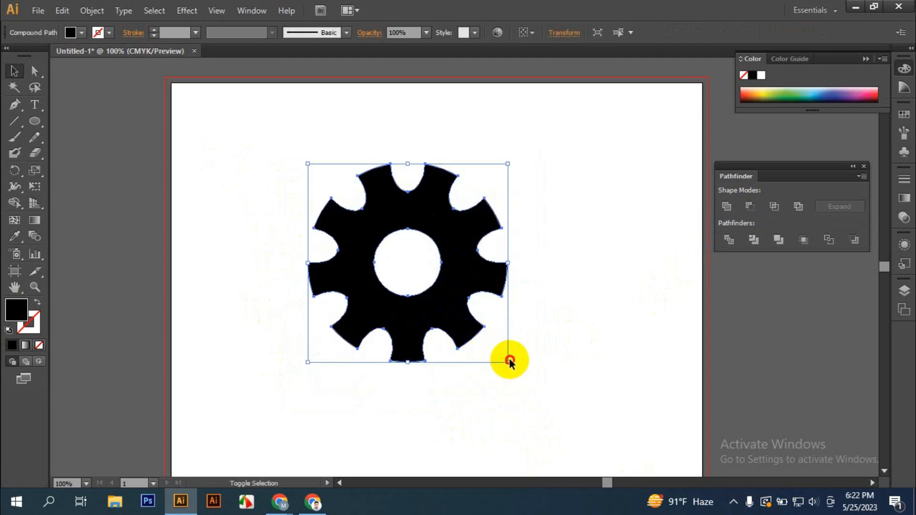
{"action": "left_click", "coordinate": [527, 360]}
{"action": "left_click", "coordinate": [430, 293]}
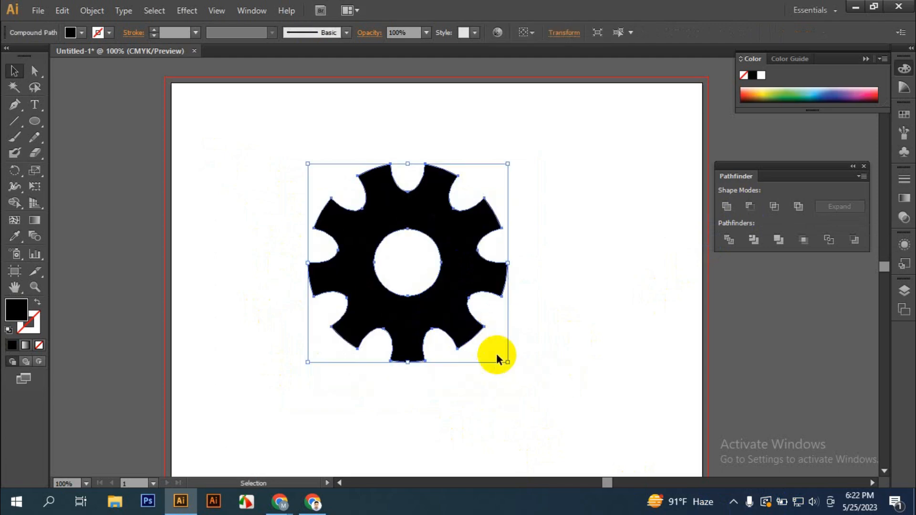
{"action": "left_click_drag", "start_coordinate": [506, 362], "coordinate": [473, 329]}
{"action": "left_click_drag", "start_coordinate": [402, 292], "coordinate": [460, 318]}
{"action": "left_click", "coordinate": [534, 384]}
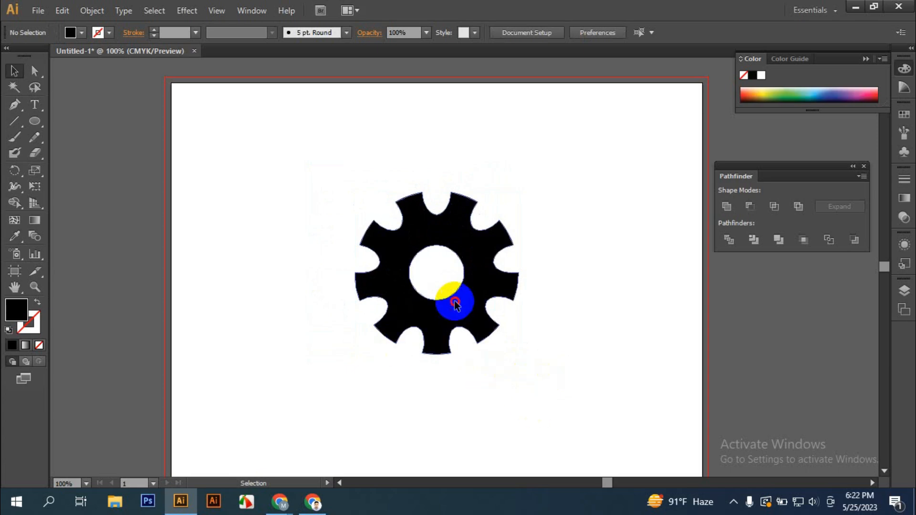
Try rotating the gear a few degrees clockwise, and undo the rotation.
{"action": "left_click", "coordinate": [401, 266]}
{"action": "left_click", "coordinate": [531, 306]}
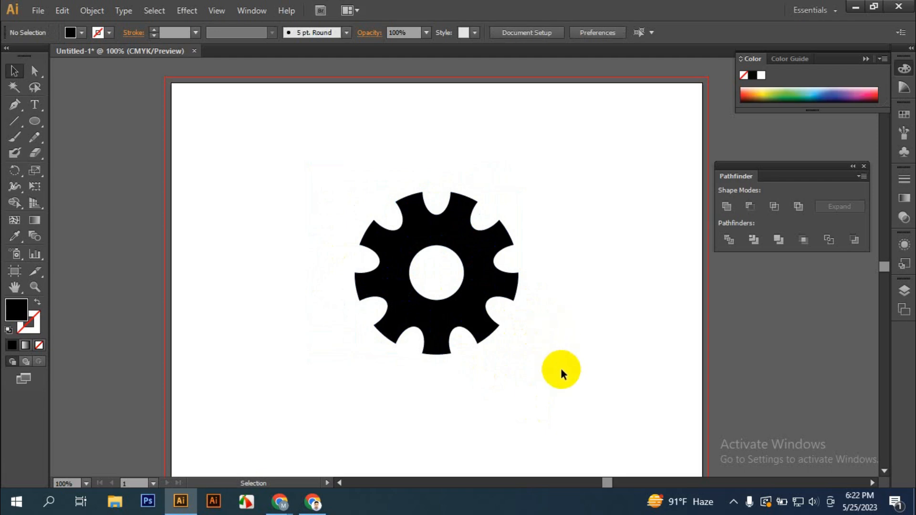
{"action": "left_click", "coordinate": [446, 284]}
{"action": "left_click", "coordinate": [474, 292]}
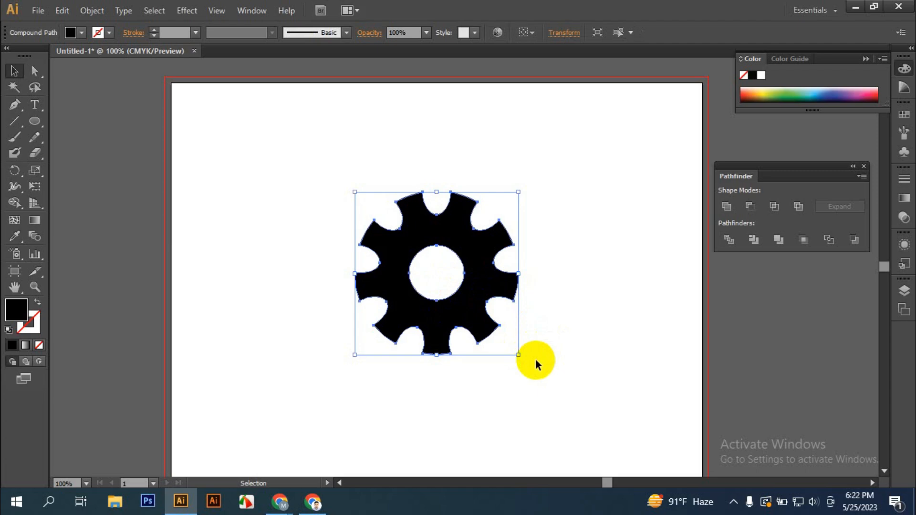
{"action": "left_click_drag", "start_coordinate": [523, 359], "coordinate": [509, 365]}
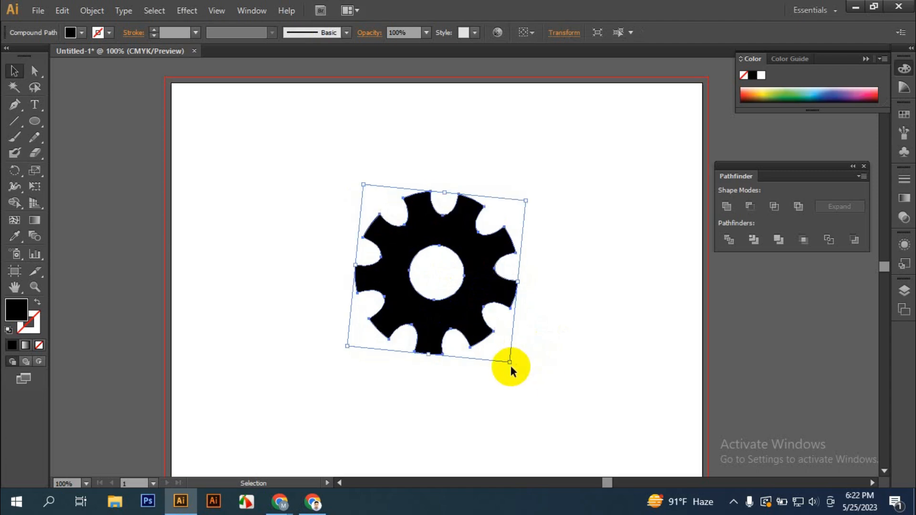
{"action": "left_click", "coordinate": [429, 338]}
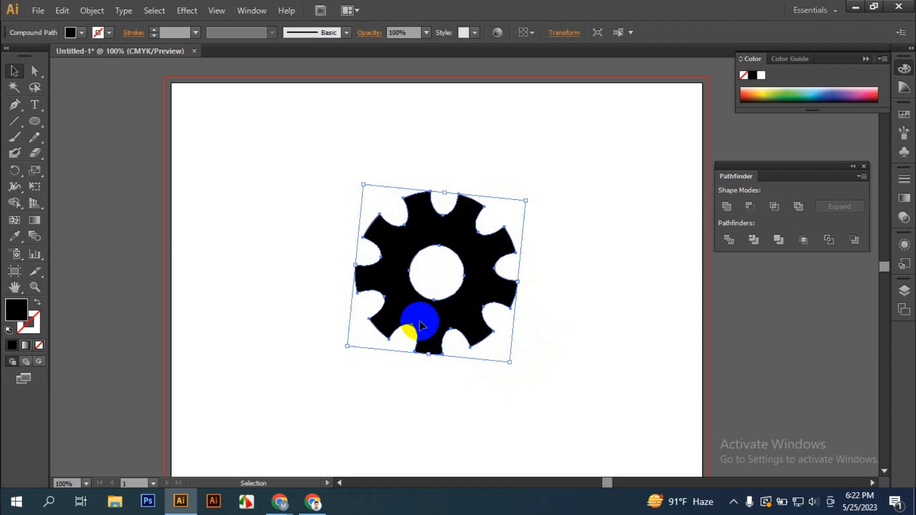
{"action": "key", "text": "ctrl+z"}
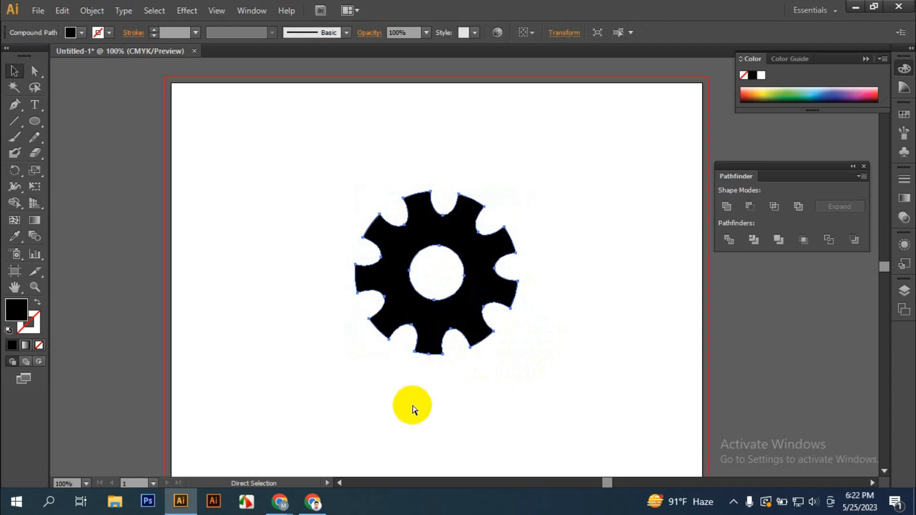
Move the gear to the artboard's upper-left corner and shrink it proportionally to about 80%.
{"action": "left_click", "coordinate": [447, 330]}
{"action": "left_click_drag", "start_coordinate": [447, 331], "coordinate": [274, 232]}
{"action": "left_click_drag", "start_coordinate": [342, 255], "coordinate": [314, 226]}
{"action": "left_click", "coordinate": [420, 316]}
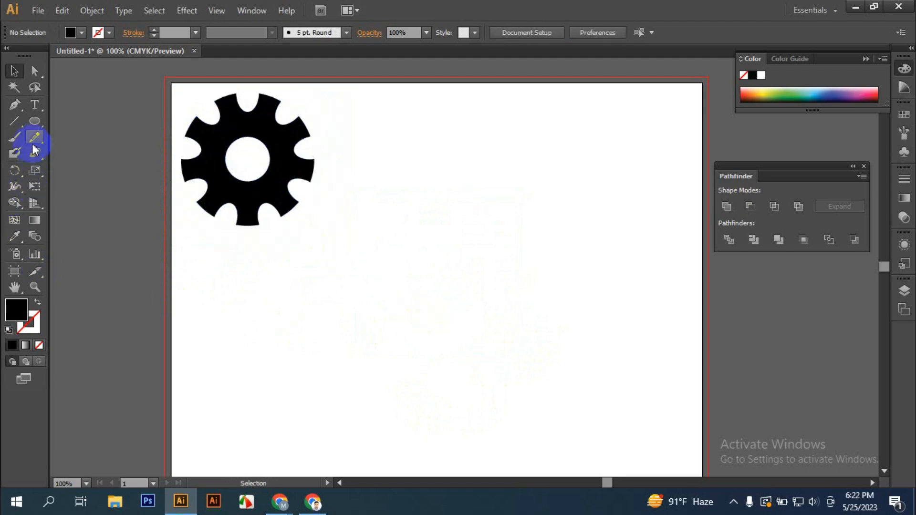
Draw a large, upright black rounded rectangle to the lower right of the gear.
{"action": "left_click", "coordinate": [39, 122]}
{"action": "left_click_drag", "start_coordinate": [40, 123], "coordinate": [125, 137]}
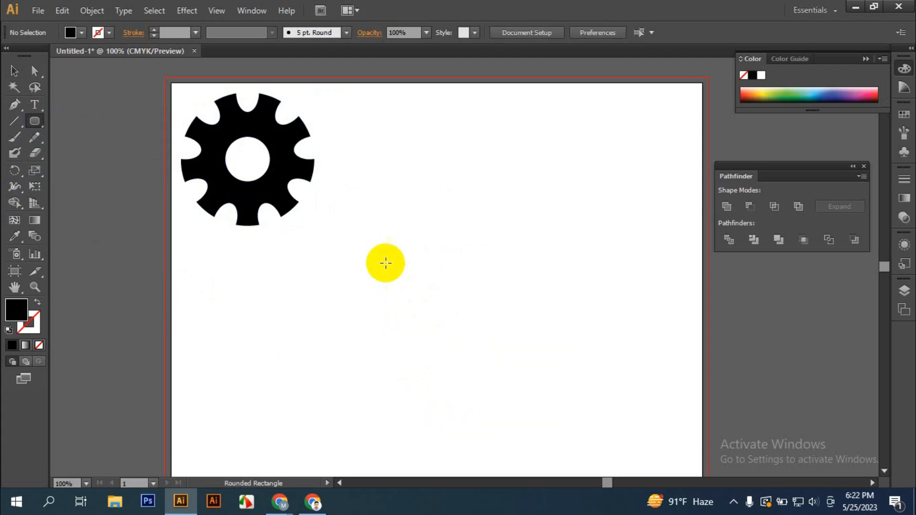
{"action": "left_click_drag", "start_coordinate": [356, 226], "coordinate": [542, 418]}
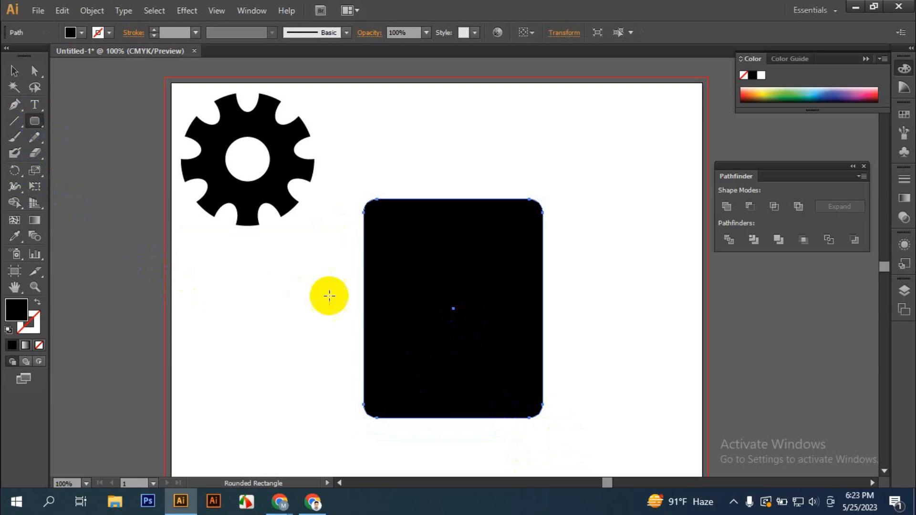
Draw a thin horizontal rectangle across the upper part of the black rounded rectangle, slightly narrower than it.
{"action": "left_click", "coordinate": [29, 121]}
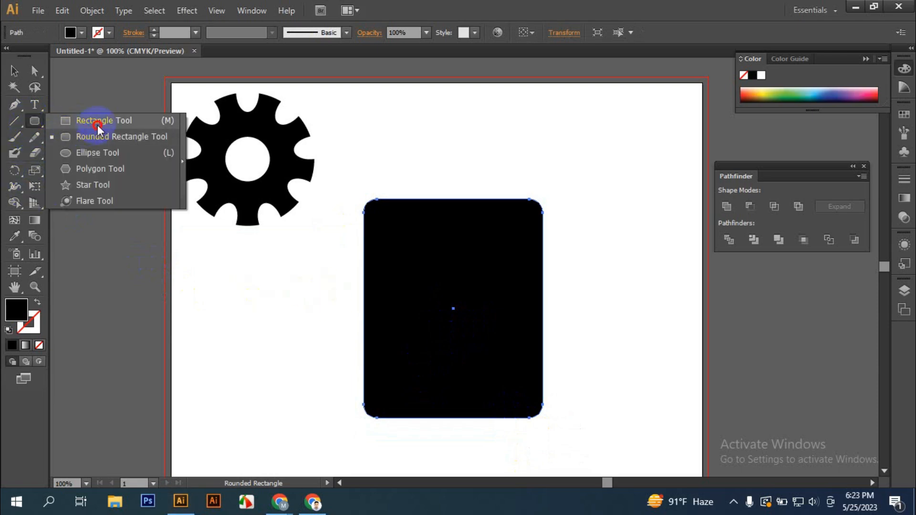
{"action": "left_click", "coordinate": [97, 123]}
{"action": "left_click_drag", "start_coordinate": [374, 262], "coordinate": [534, 287]}
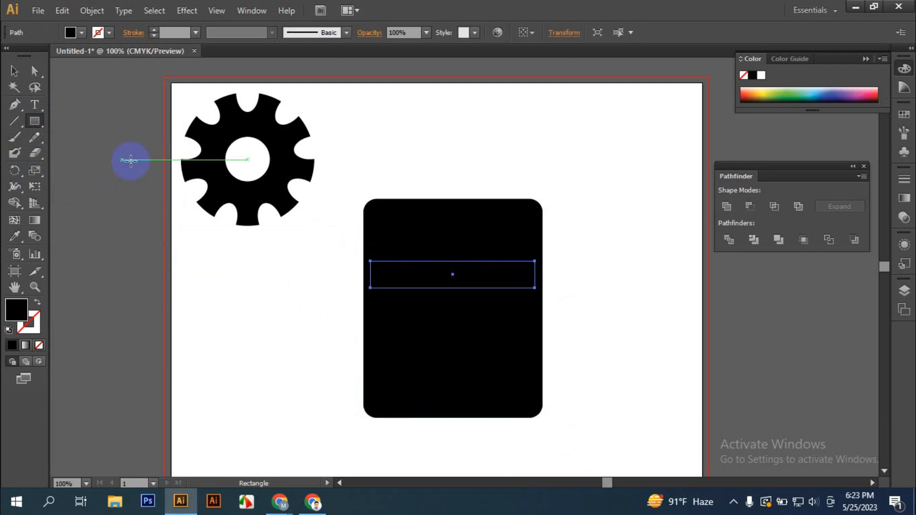
Fill the thin horizontal rectangle with light yellow from the colour spectrum and deselect it.
{"action": "left_click", "coordinate": [756, 93]}
{"action": "left_click", "coordinate": [755, 95]}
{"action": "left_click", "coordinate": [759, 96]}
{"action": "left_click", "coordinate": [766, 90]}
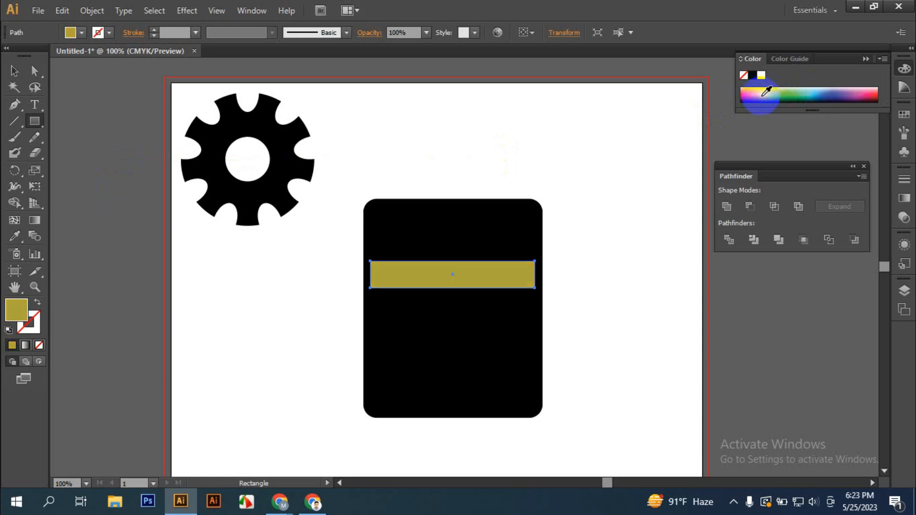
{"action": "left_click", "coordinate": [762, 91]}
{"action": "left_click", "coordinate": [757, 89]}
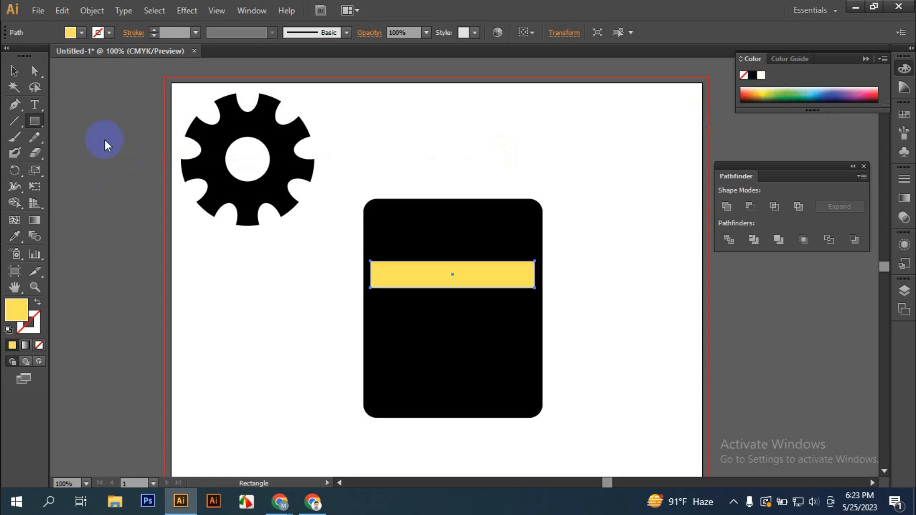
{"action": "left_click", "coordinate": [21, 69]}
{"action": "left_click", "coordinate": [229, 306]}
Move the yellow bar slightly higher and align it horizontally centred with the black rounded rectangle.
{"action": "left_click", "coordinate": [438, 267]}
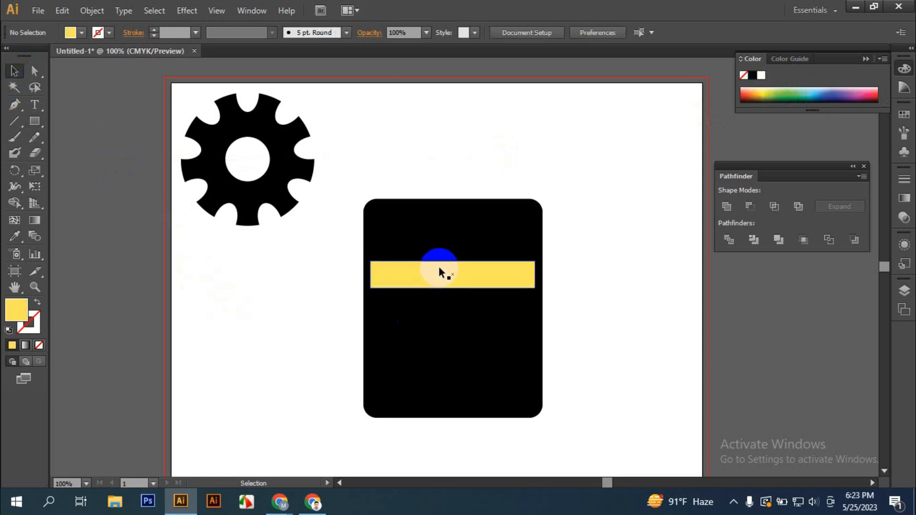
{"action": "mouse_move", "coordinate": [441, 274]}
{"action": "left_mouse_down"}
{"action": "mouse_move", "coordinate": [442, 246]}
{"action": "mouse_move", "coordinate": [446, 257]}
{"action": "left_mouse_up"}
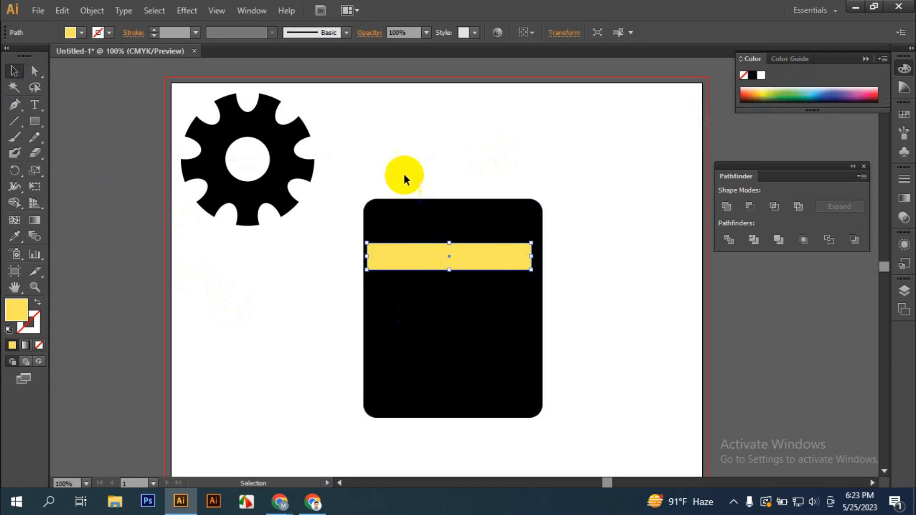
{"action": "left_click", "coordinate": [496, 319], "text": "shift"}
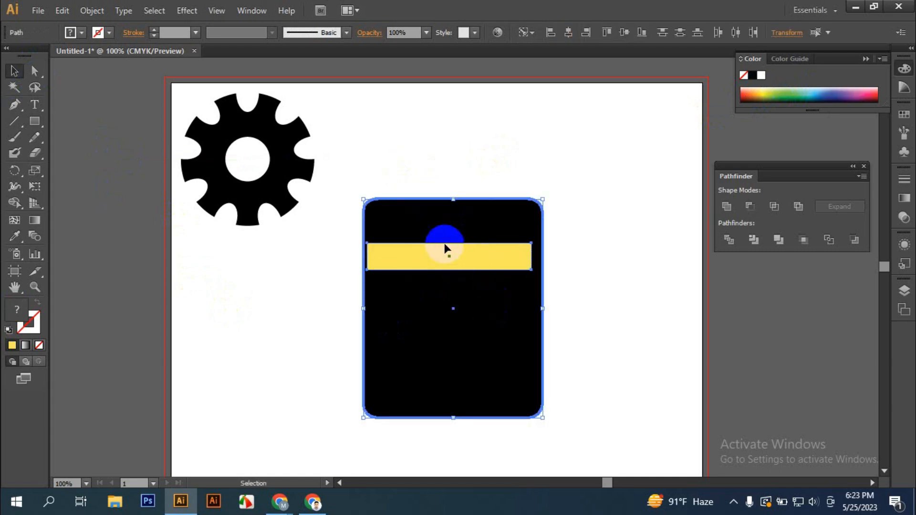
{"action": "left_click", "coordinate": [568, 32]}
{"action": "left_click", "coordinate": [601, 133]}
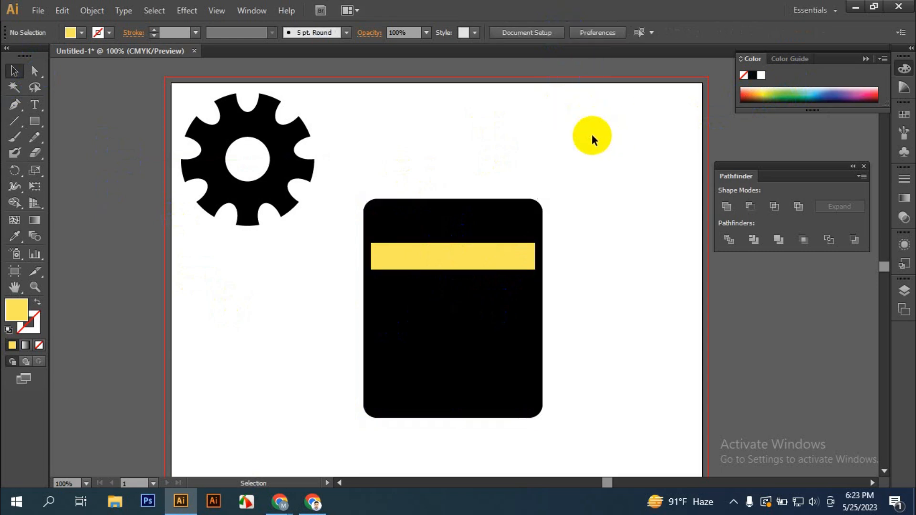
Copy the yellow bar just below itself and repeat the copy three times to make five evenly spaced bars.
{"action": "left_click", "coordinate": [482, 253]}
{"action": "left_click_drag", "start_coordinate": [479, 267], "coordinate": [482, 305]}
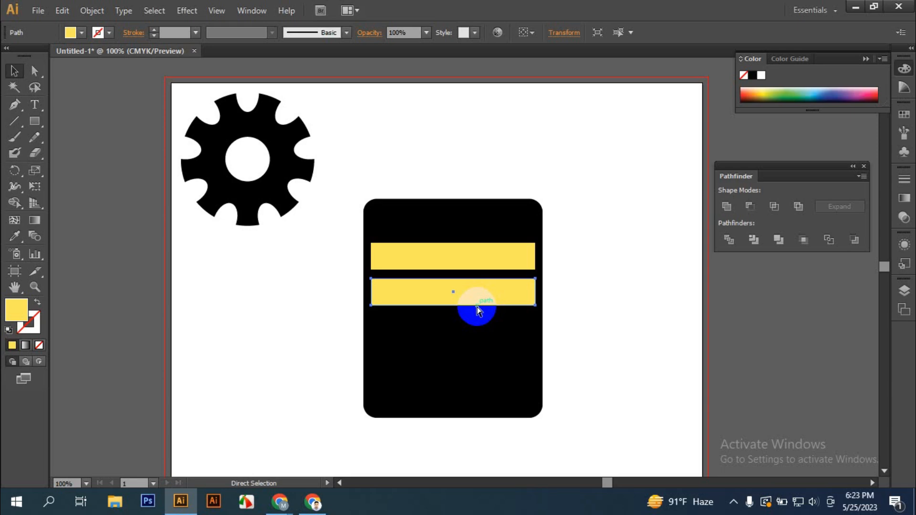
{"action": "key", "text": "ctrl+d"}
{"action": "key", "text": "ctrl+d"}
{"action": "key", "text": "ctrl+d"}
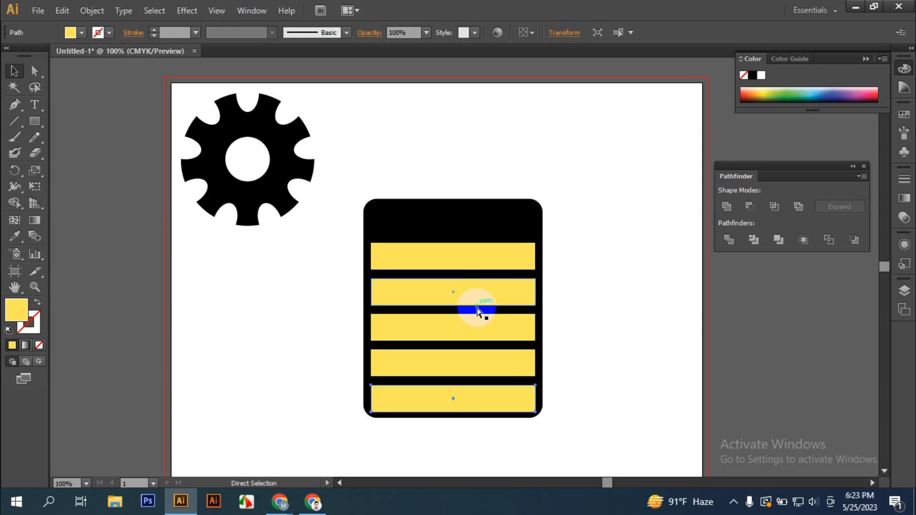
{"action": "left_click", "coordinate": [476, 309], "text": "shift"}
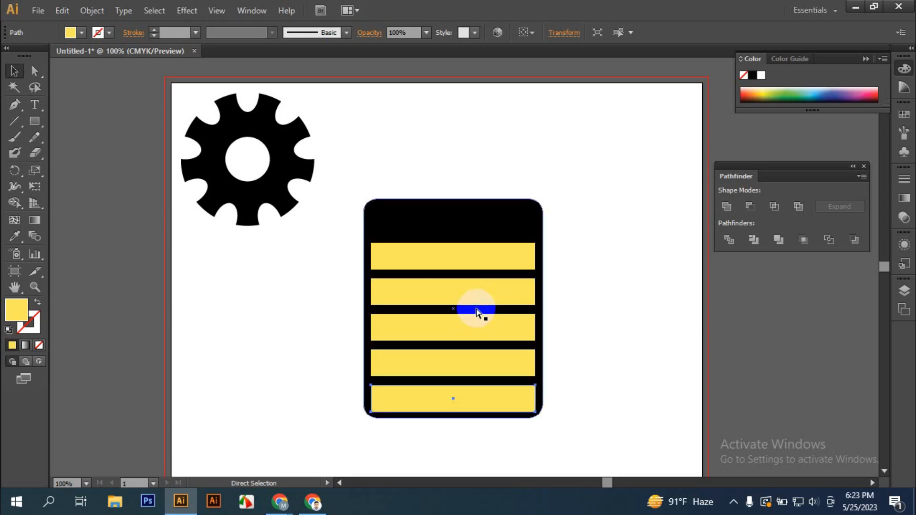
{"action": "left_click", "coordinate": [614, 280]}
Extend the black rounded rectangle's lower edge below the last yellow bar and nudge the rectangle slightly upward.
{"action": "left_click", "coordinate": [509, 215]}
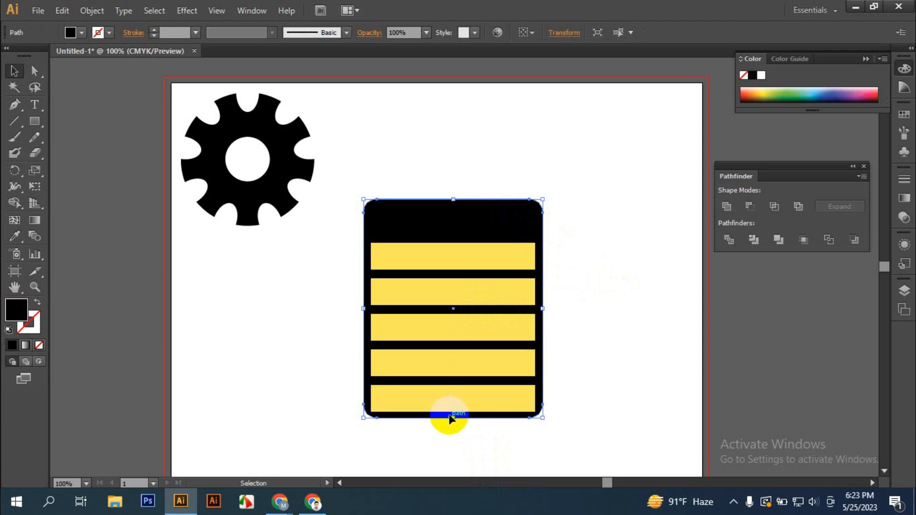
{"action": "left_click_drag", "start_coordinate": [453, 419], "coordinate": [453, 432]}
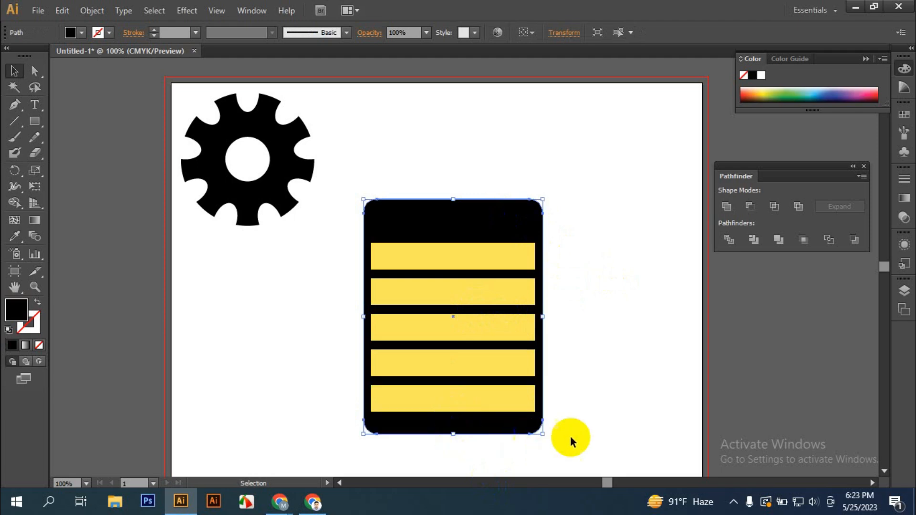
{"action": "left_click", "coordinate": [575, 436]}
{"action": "left_click", "coordinate": [454, 427]}
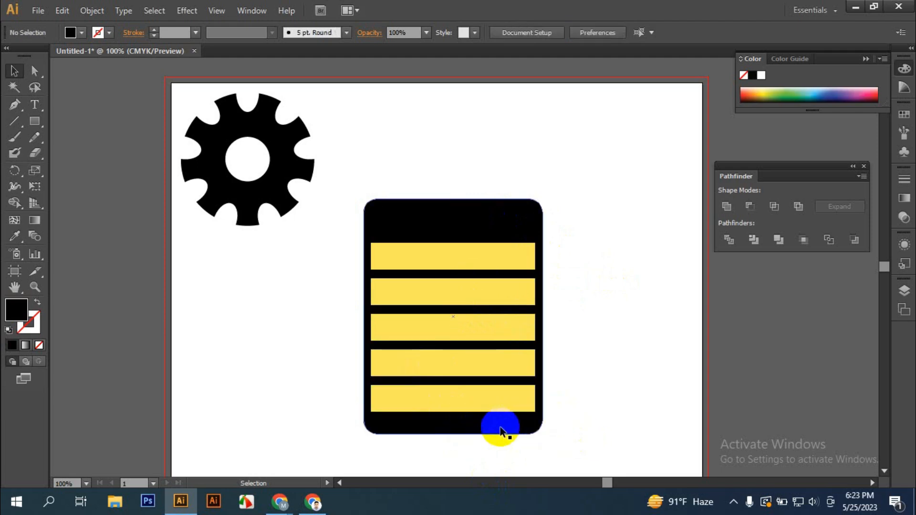
{"action": "left_click_drag", "start_coordinate": [490, 431], "coordinate": [490, 420]}
{"action": "left_click", "coordinate": [653, 387]}
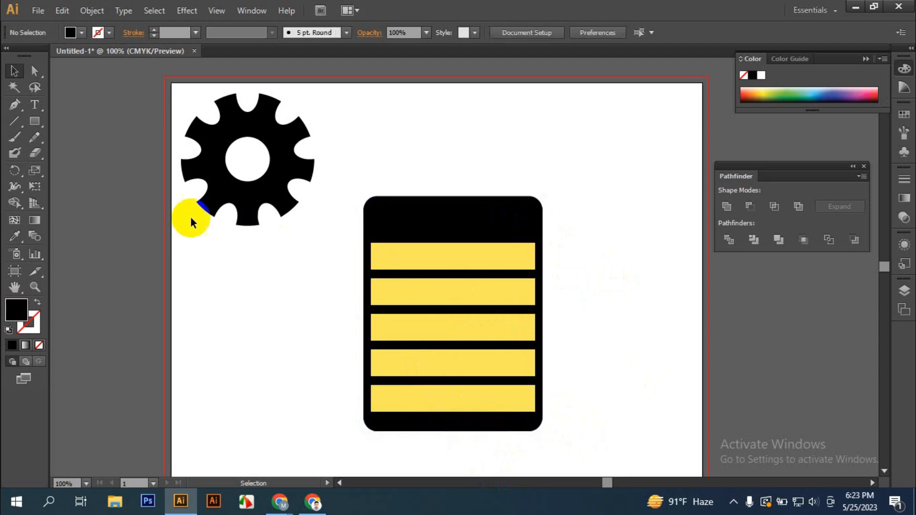
Draw a narrow vertical rounded bar across the black rectangle's upper edge, near its left corner.
{"action": "left_click", "coordinate": [42, 124]}
{"action": "left_click_drag", "start_coordinate": [41, 122], "coordinate": [92, 139]}
{"action": "left_click_drag", "start_coordinate": [382, 183], "coordinate": [382, 218]}
{"action": "left_click", "coordinate": [14, 72]}
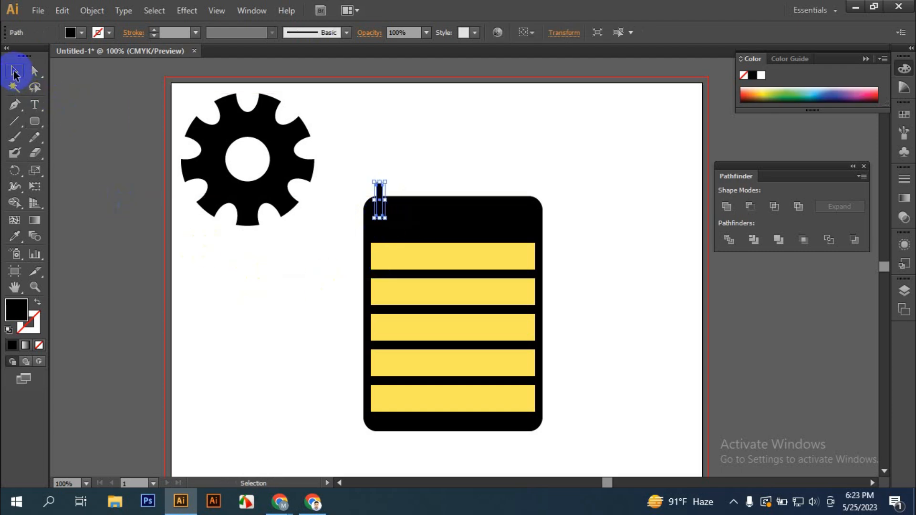
Fill the narrow rounded bar with the yellow sampled from the top wide bar using the Eyedropper.
{"action": "left_click", "coordinate": [440, 255]}
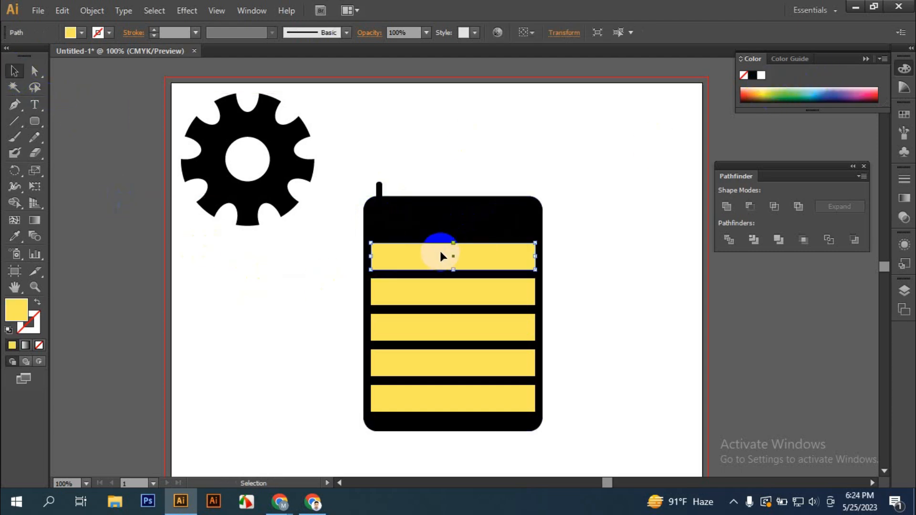
{"action": "left_click", "coordinate": [381, 183]}
{"action": "key", "text": "i"}
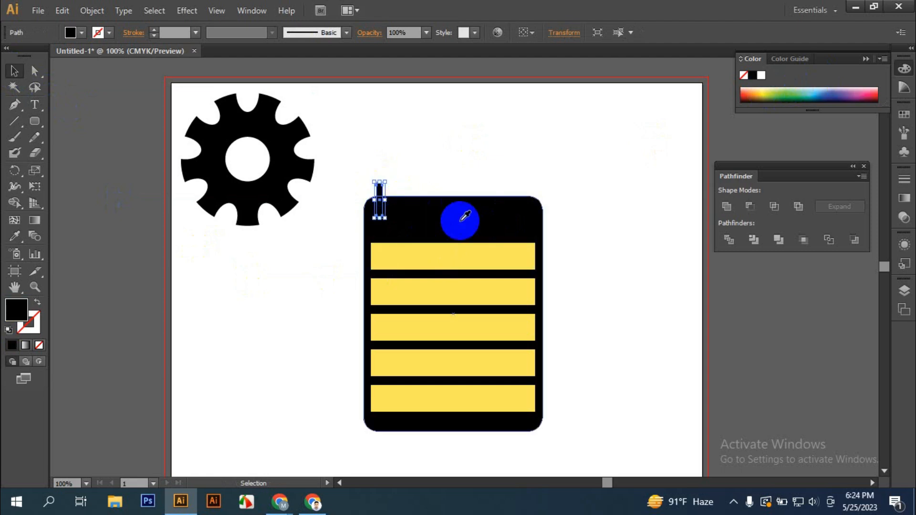
{"action": "left_click", "coordinate": [454, 252]}
{"action": "key", "text": "v"}
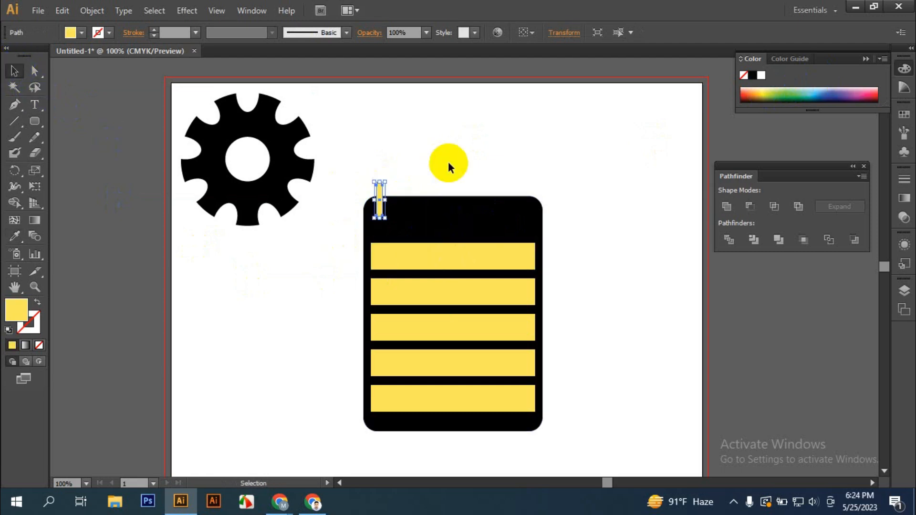
Copy the narrow yellow bar slightly to the right and repeat the copy eleven times to make a row of thirteen.
{"action": "left_click", "coordinate": [449, 163]}
{"action": "scroll", "coordinate": [382, 214], "scroll_direction": "up", "scroll_amount": 2}
{"action": "left_click", "coordinate": [379, 191]}
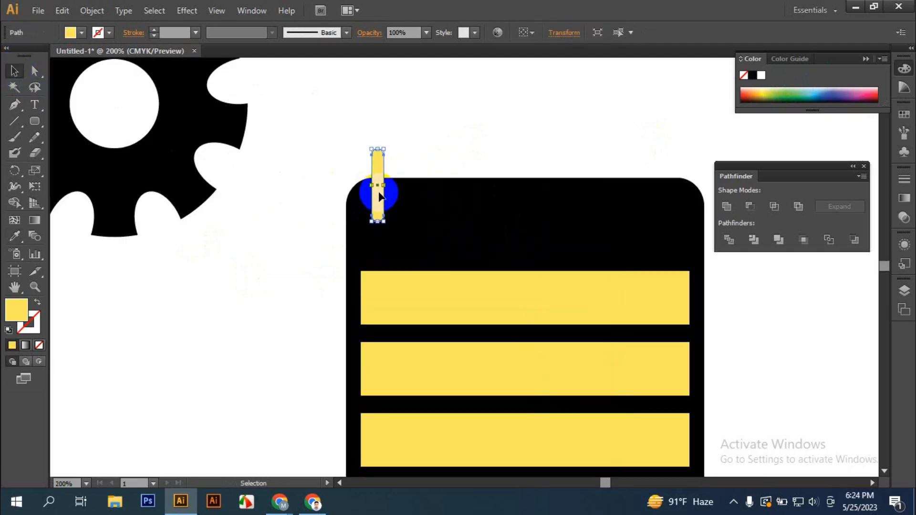
{"action": "left_click_drag", "start_coordinate": [380, 204], "coordinate": [401, 202]}
{"action": "key", "text": "ctrl+d"}
{"action": "key", "text": "ctrl+d"}
{"action": "key", "text": "ctrl+d"}
{"action": "key", "text": "ctrl+d"}
{"action": "key", "text": "ctrl+d"}
{"action": "key", "text": "ctrl+d"}
{"action": "key", "text": "ctrl+d"}
{"action": "key", "text": "ctrl+d"}
{"action": "key", "text": "ctrl+d"}
{"action": "key", "text": "ctrl+d"}
{"action": "key", "text": "ctrl+d"}
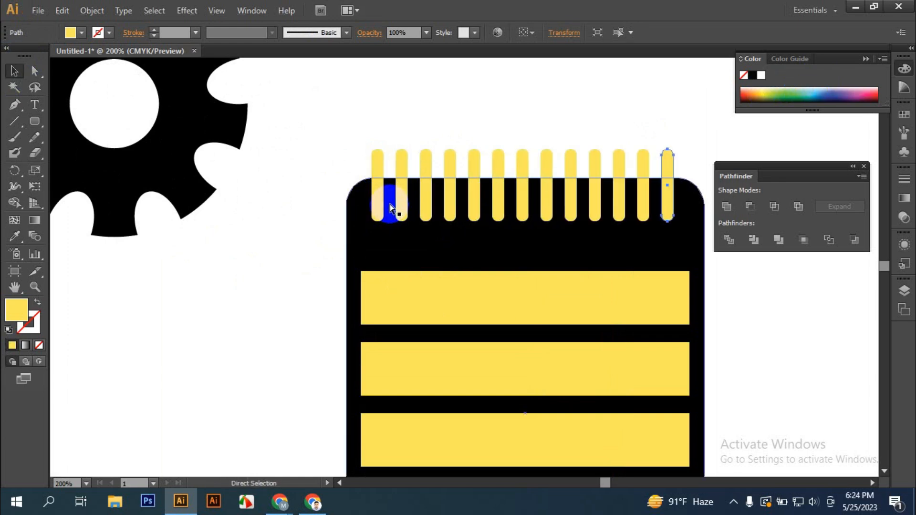
Group the thirteen narrow bars and align the group horizontally centred with the black rounded rectangle.
{"action": "key", "text": "v"}
{"action": "left_click_drag", "start_coordinate": [334, 94], "coordinate": [716, 162]}
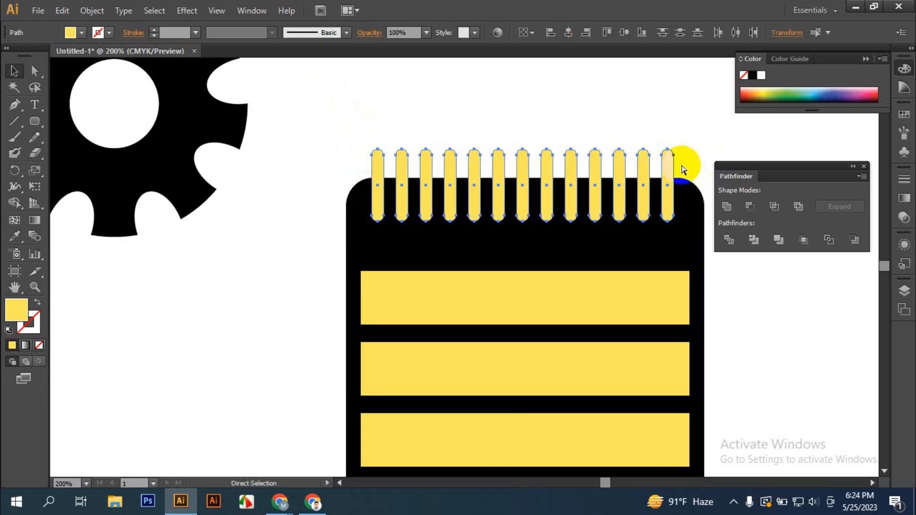
{"action": "key", "text": "ctrl+g"}
{"action": "left_click", "coordinate": [290, 184]}
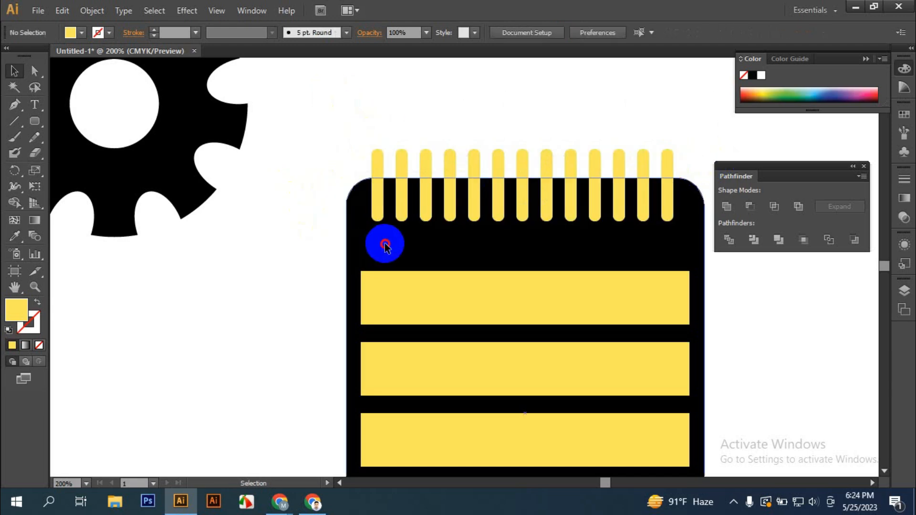
{"action": "left_click", "coordinate": [389, 233]}
{"action": "left_click", "coordinate": [403, 196], "text": "shift"}
{"action": "left_click", "coordinate": [405, 237]}
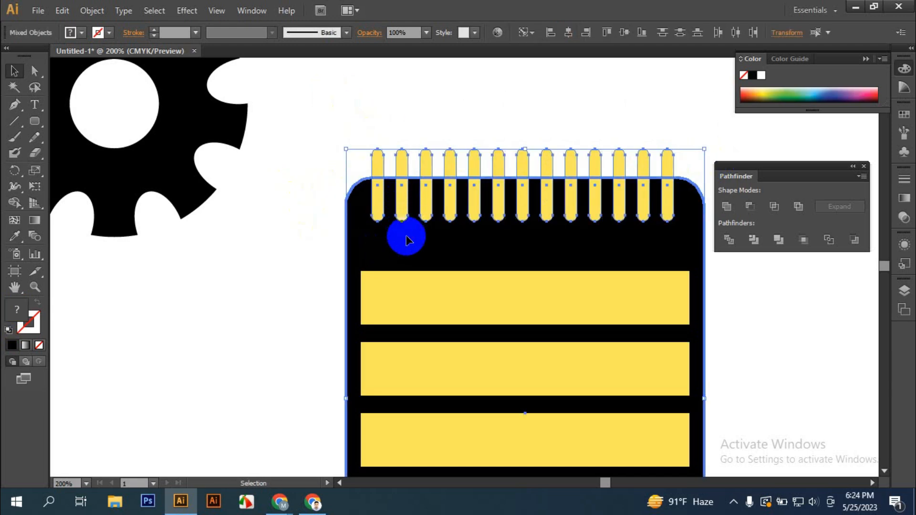
{"action": "left_click", "coordinate": [567, 32]}
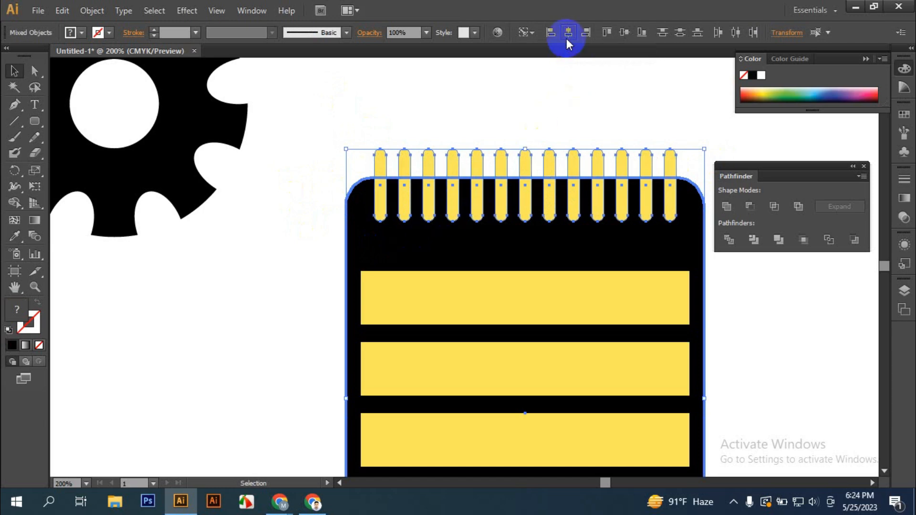
{"action": "left_click", "coordinate": [577, 99]}
Ungroup the row of narrow yellow bars and select a single one of them.
{"action": "scroll", "coordinate": [465, 190], "scroll_direction": "down", "scroll_amount": 1}
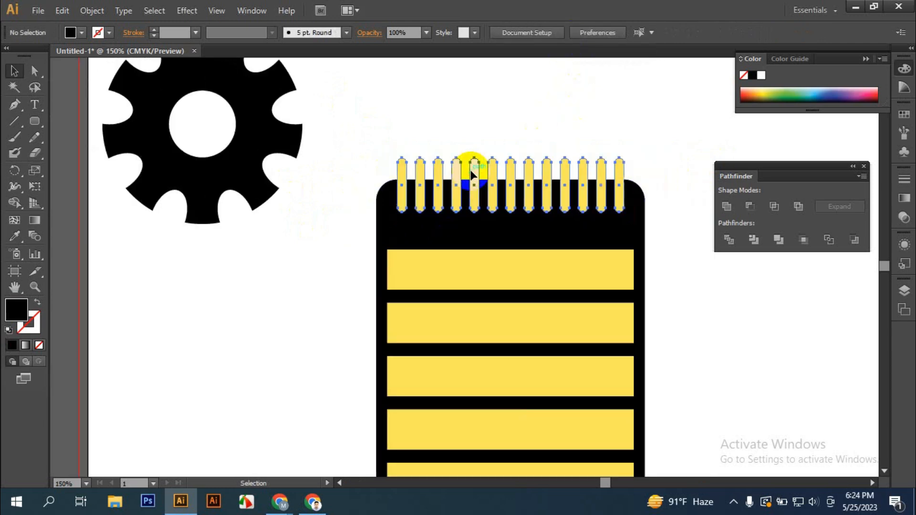
{"action": "left_click", "coordinate": [471, 174]}
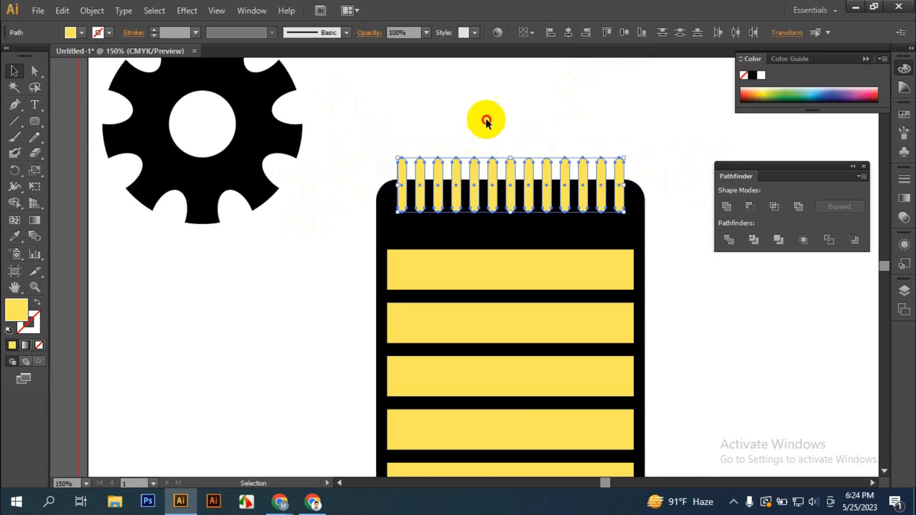
{"action": "left_click", "coordinate": [486, 122]}
{"action": "left_click", "coordinate": [491, 167]}
{"action": "scroll", "coordinate": [647, 239], "scroll_direction": "down", "scroll_amount": 1}
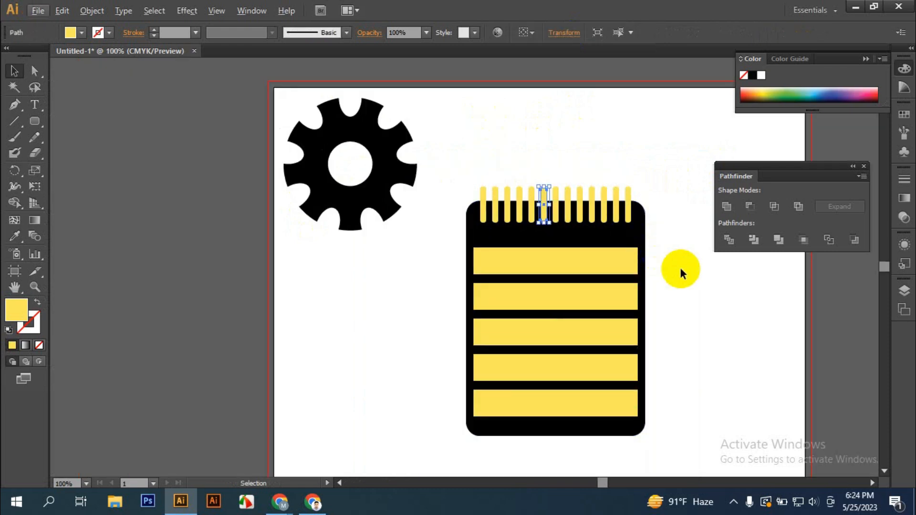
Move the top wide yellow bar slightly up and the bottom wide yellow bar slightly down.
{"action": "left_click_drag", "start_coordinate": [688, 287], "coordinate": [658, 268]}
{"action": "left_click_drag", "start_coordinate": [427, 150], "coordinate": [628, 427]}
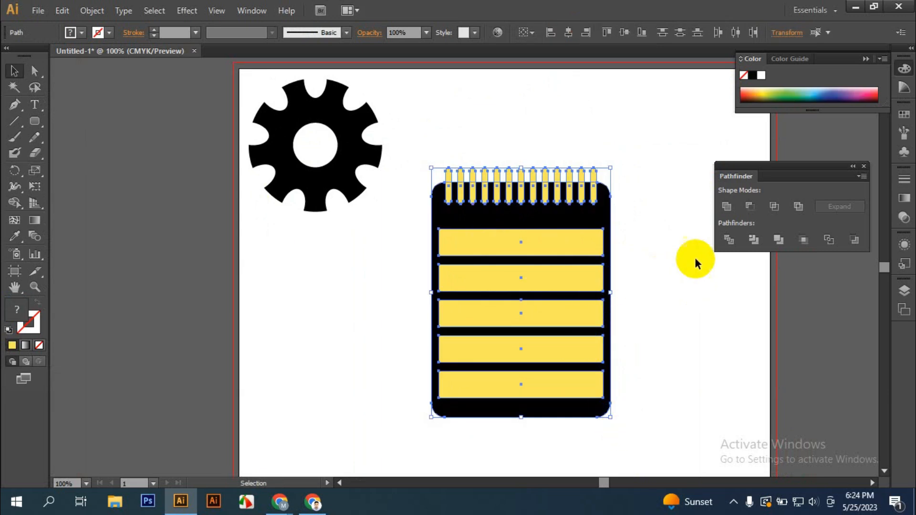
{"action": "mouse_move", "coordinate": [538, 241]}
{"action": "left_mouse_down"}
{"action": "mouse_move", "coordinate": [536, 229]}
{"action": "mouse_move", "coordinate": [553, 240]}
{"action": "left_mouse_up"}
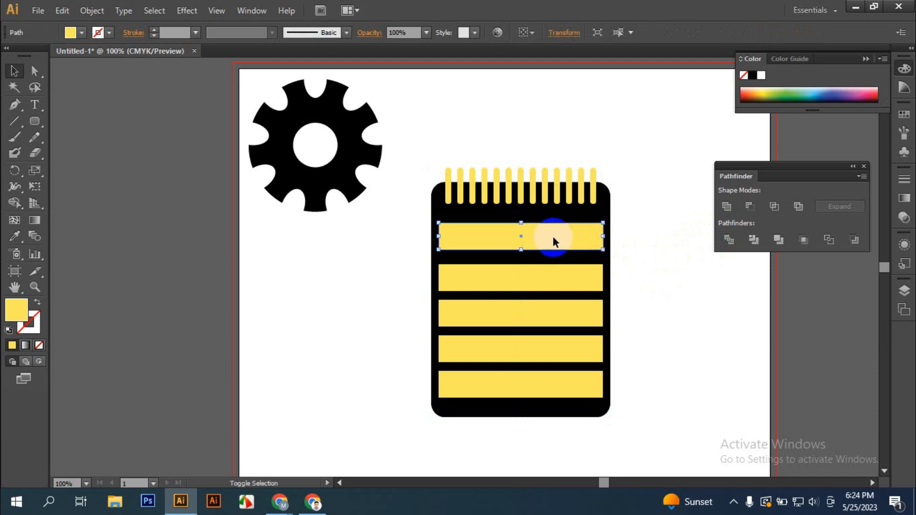
{"action": "left_click", "coordinate": [509, 381]}
{"action": "left_click", "coordinate": [509, 383], "text": "shift"}
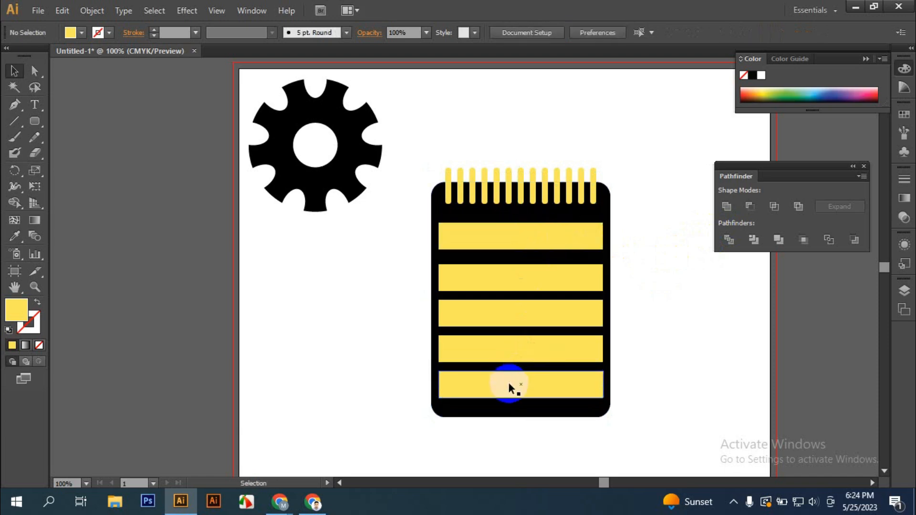
{"action": "left_click_drag", "start_coordinate": [509, 383], "coordinate": [508, 392]}
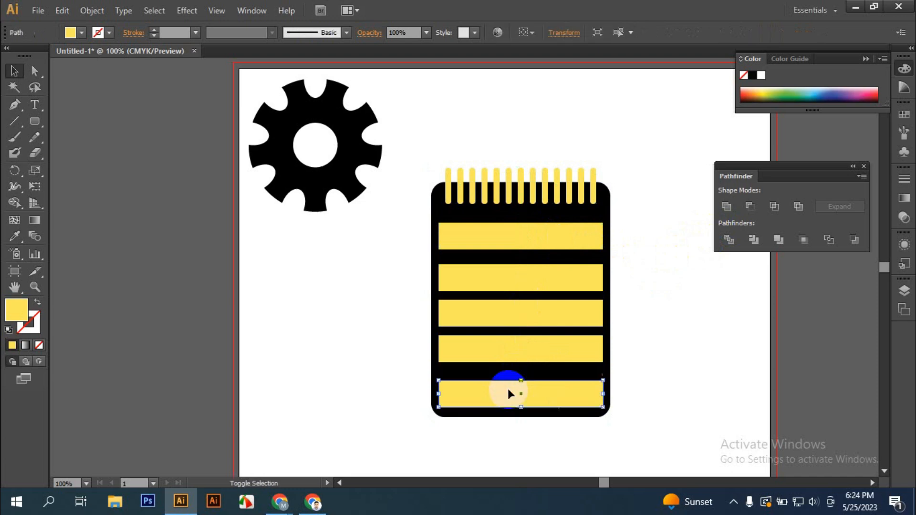
Select all five wide yellow bars and distribute them evenly by their vertical centres.
{"action": "left_click", "coordinate": [513, 348], "text": "shift"}
{"action": "left_click", "coordinate": [517, 310], "text": "shift"}
{"action": "left_click", "coordinate": [519, 277], "text": "shift"}
{"action": "left_click", "coordinate": [522, 238], "text": "shift"}
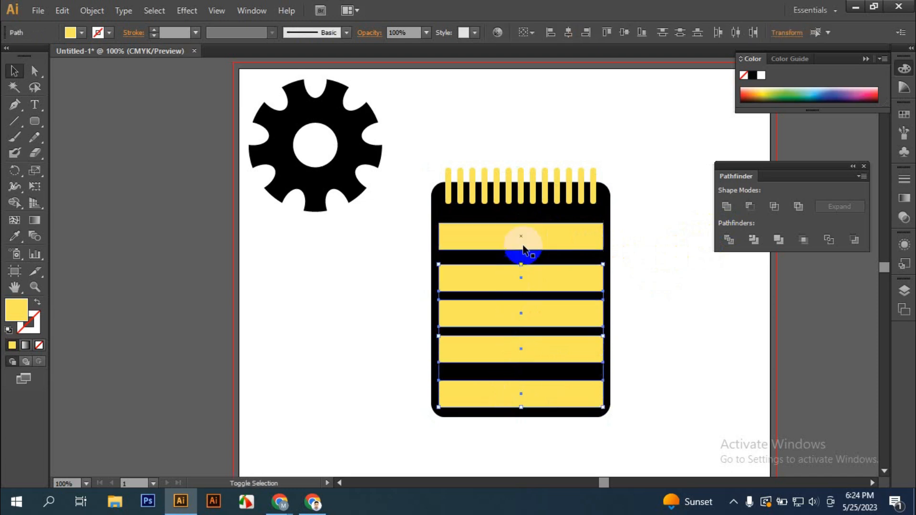
{"action": "left_click", "coordinate": [680, 32]}
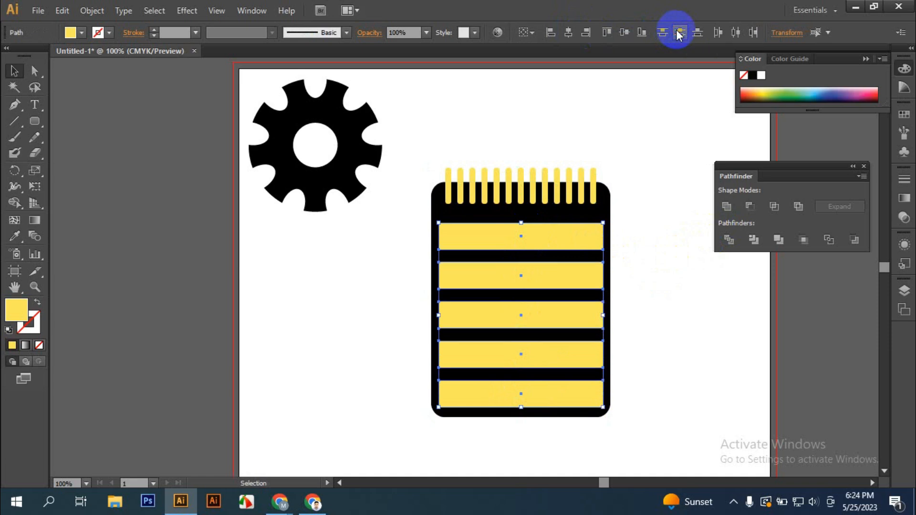
{"action": "left_click", "coordinate": [650, 287]}
Select the black rectangle with all yellow bars and cut the bars out of it with Minus Front.
{"action": "left_click_drag", "start_coordinate": [407, 167], "coordinate": [639, 456]}
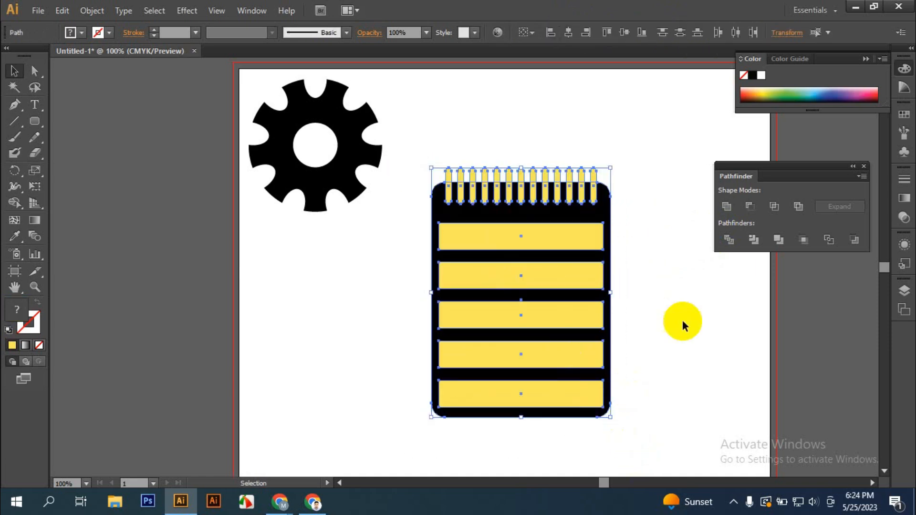
{"action": "left_click", "coordinate": [749, 208]}
{"action": "left_click", "coordinate": [692, 401]}
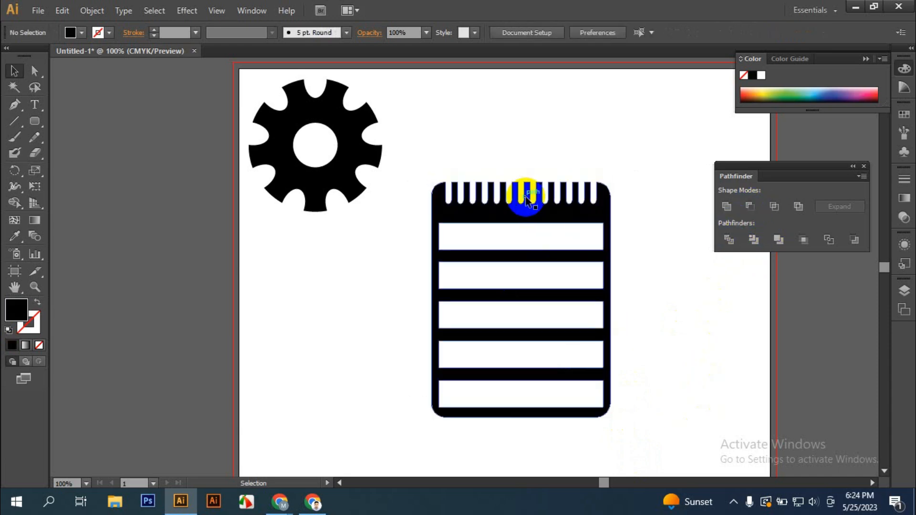
Move the notepad shape slightly up and scale it down proportionally to less than half its width.
{"action": "left_click_drag", "start_coordinate": [547, 214], "coordinate": [546, 206]}
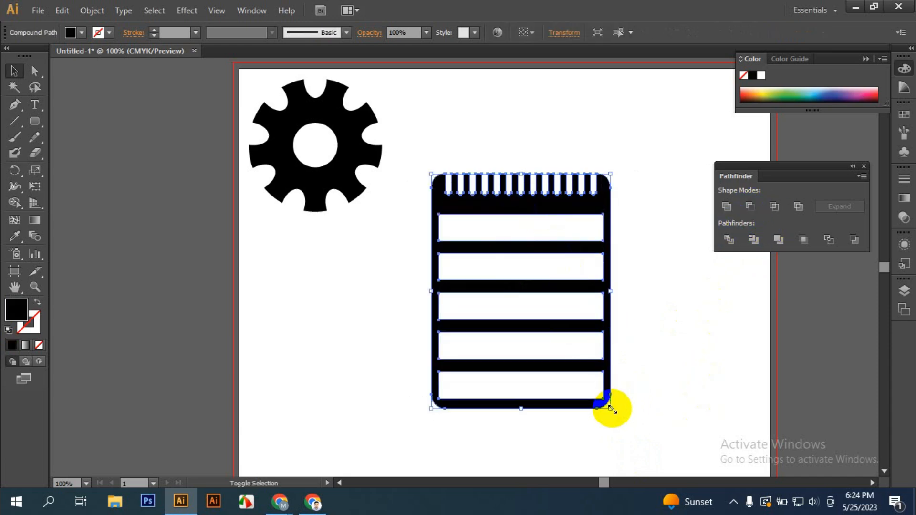
{"action": "left_click_drag", "start_coordinate": [612, 408], "coordinate": [527, 299]}
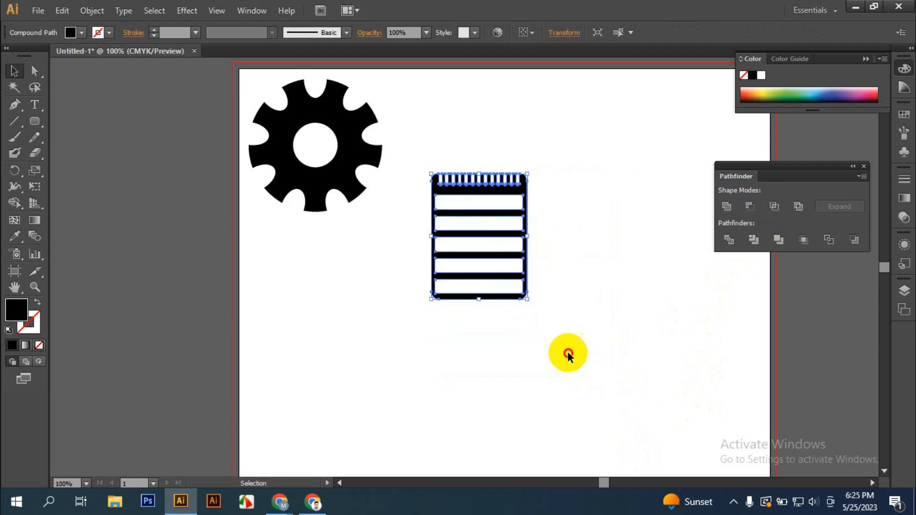
{"action": "left_click", "coordinate": [566, 354]}
{"action": "left_click", "coordinate": [470, 199]}
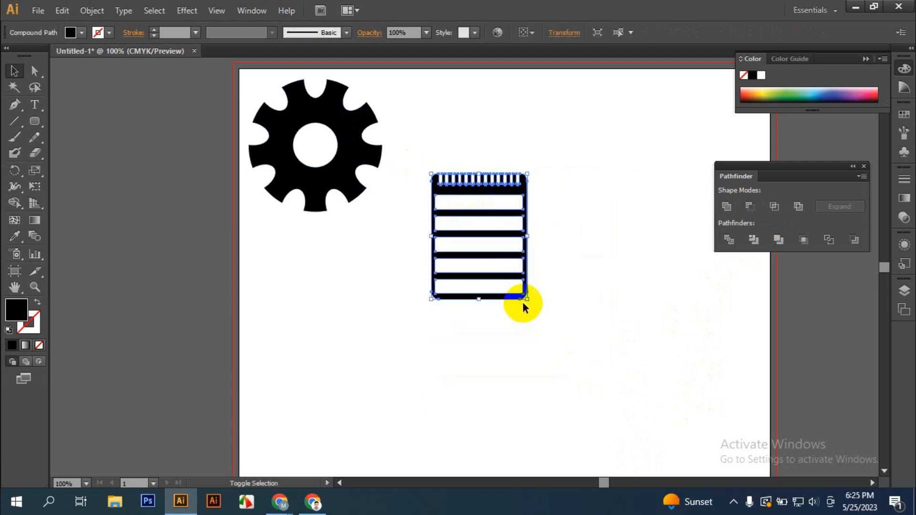
{"action": "left_click_drag", "start_coordinate": [527, 299], "coordinate": [498, 261]}
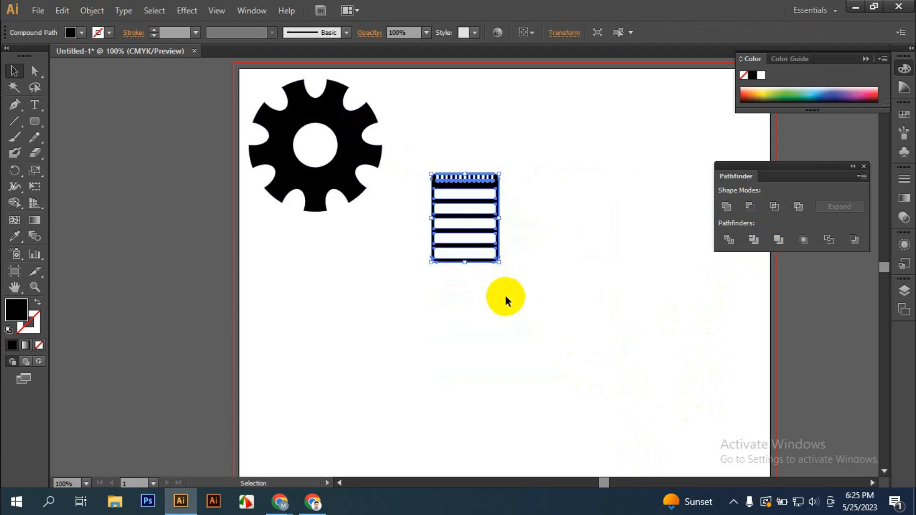
{"action": "left_click", "coordinate": [505, 294]}
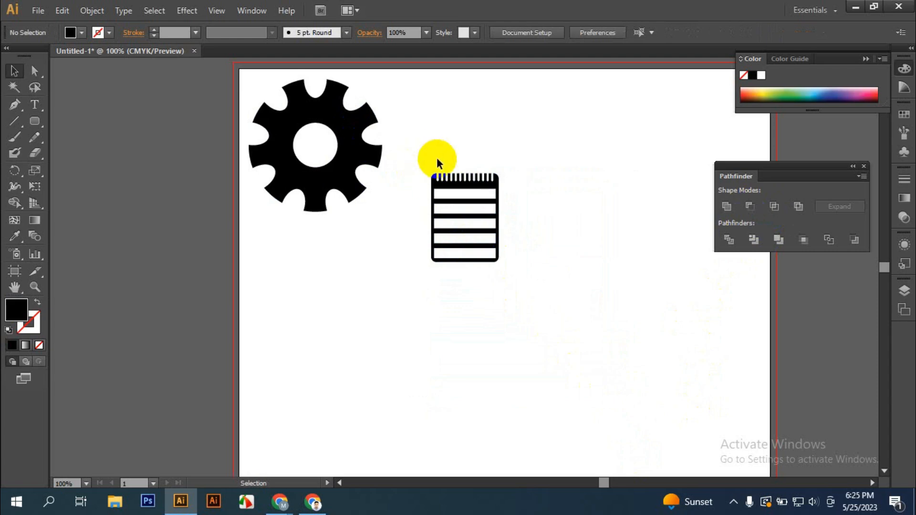
Place the notepad shape beside the gear, enlarge it to about the gear's height, and deselect it.
{"action": "left_click_drag", "start_coordinate": [457, 178], "coordinate": [448, 123]}
{"action": "left_click_drag", "start_coordinate": [488, 200], "coordinate": [524, 247]}
{"action": "left_click_drag", "start_coordinate": [473, 124], "coordinate": [460, 96]}
{"action": "left_click", "coordinate": [568, 234]}
{"action": "left_click", "coordinate": [732, 195]}
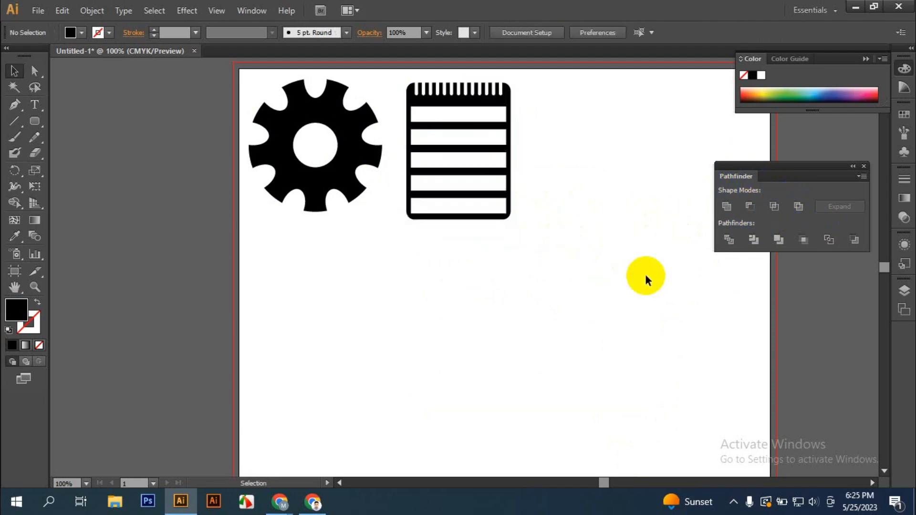
Draw a square in the empty area below the gear and fill it with green from the colour spectrum.
{"action": "scroll", "coordinate": [644, 276], "scroll_direction": "down", "scroll_amount": 2}
{"action": "scroll", "coordinate": [558, 270], "scroll_direction": "up", "scroll_amount": 1}
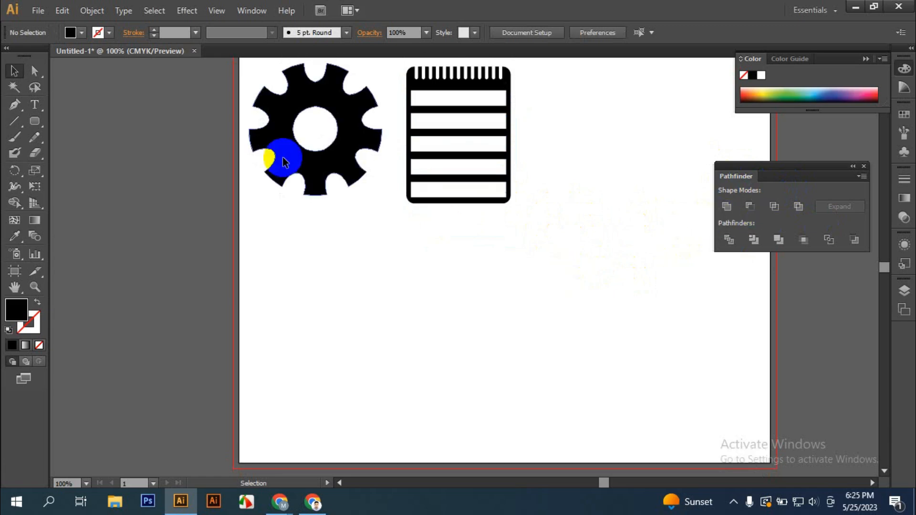
{"action": "left_click", "coordinate": [35, 122]}
{"action": "left_click_drag", "start_coordinate": [30, 125], "coordinate": [79, 120]}
{"action": "left_click_drag", "start_coordinate": [318, 258], "coordinate": [418, 358]}
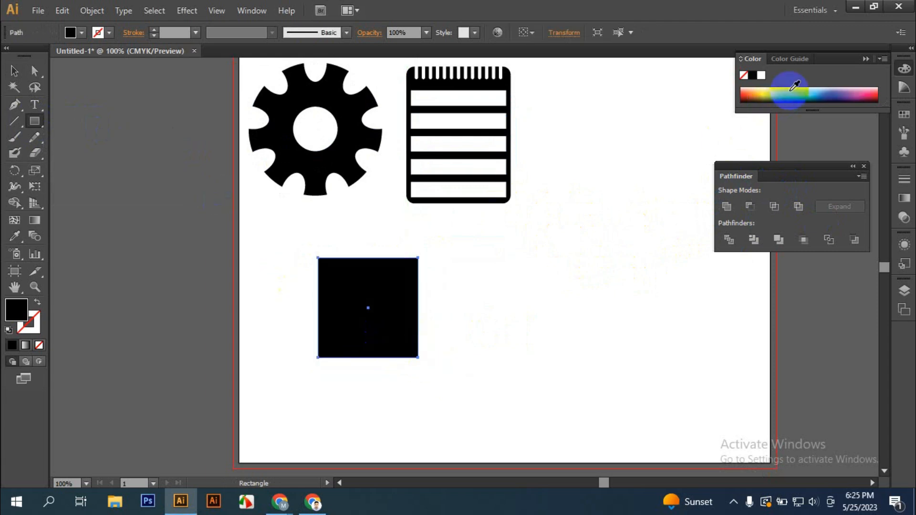
{"action": "left_click", "coordinate": [791, 89]}
Copy the green square diagonally down to the right so it overlaps the original, and fill the copy with blue.
{"action": "left_click", "coordinate": [14, 71]}
{"action": "left_click", "coordinate": [363, 307]}
{"action": "left_click_drag", "start_coordinate": [365, 308], "coordinate": [410, 343]}
{"action": "left_click", "coordinate": [844, 91]}
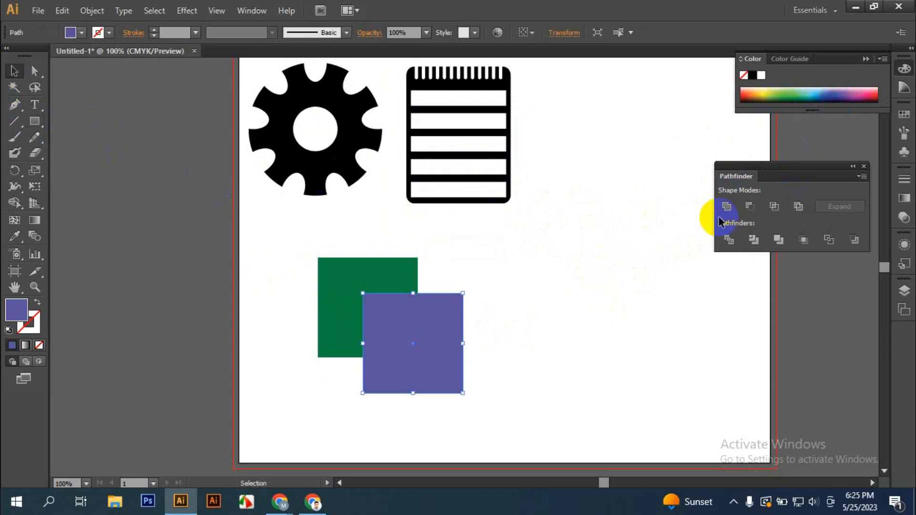
{"action": "left_click", "coordinate": [835, 89]}
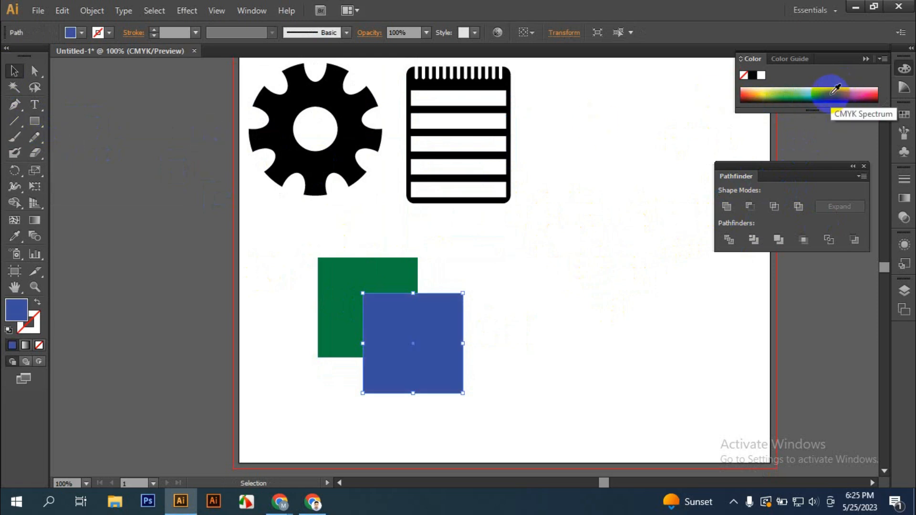
Select the green and blue squares and reduce them to their overlapping area with the Intersect shape mode.
{"action": "left_click_drag", "start_coordinate": [276, 221], "coordinate": [501, 371]}
{"action": "left_click", "coordinate": [780, 213]}
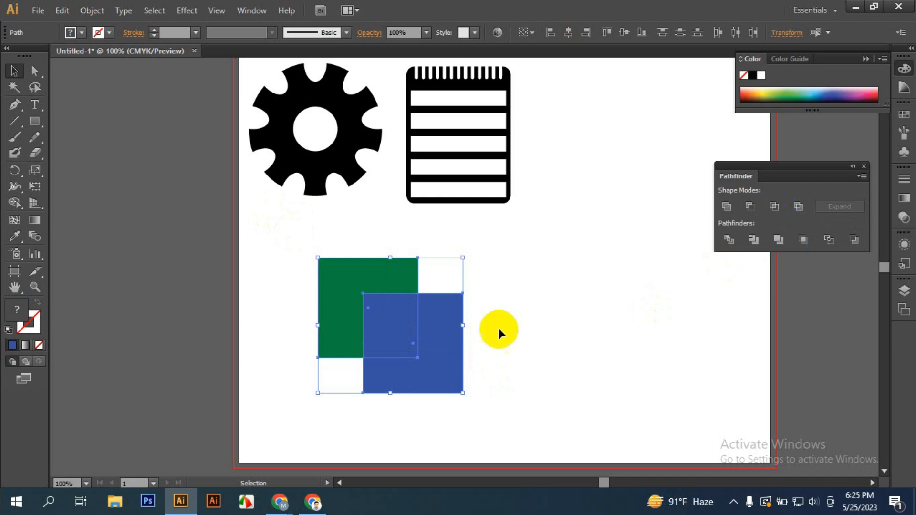
{"action": "left_click", "coordinate": [365, 366]}
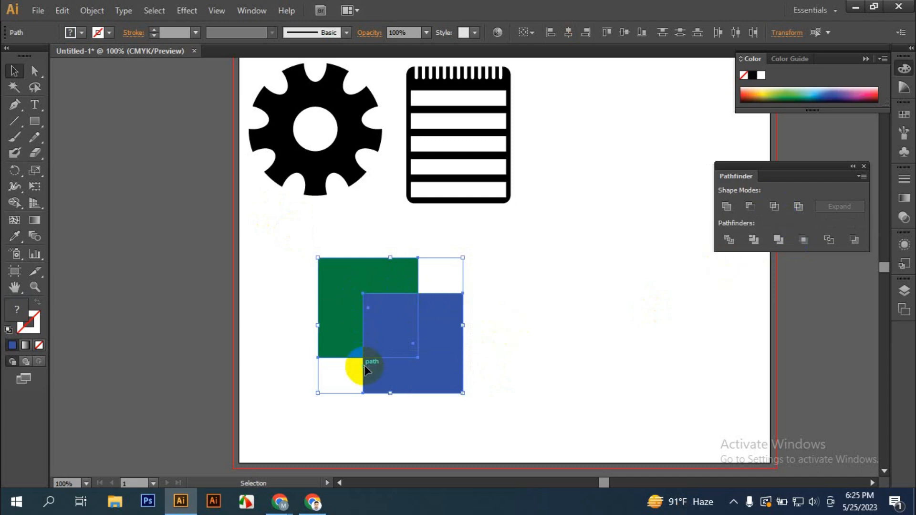
{"action": "left_click", "coordinate": [445, 394]}
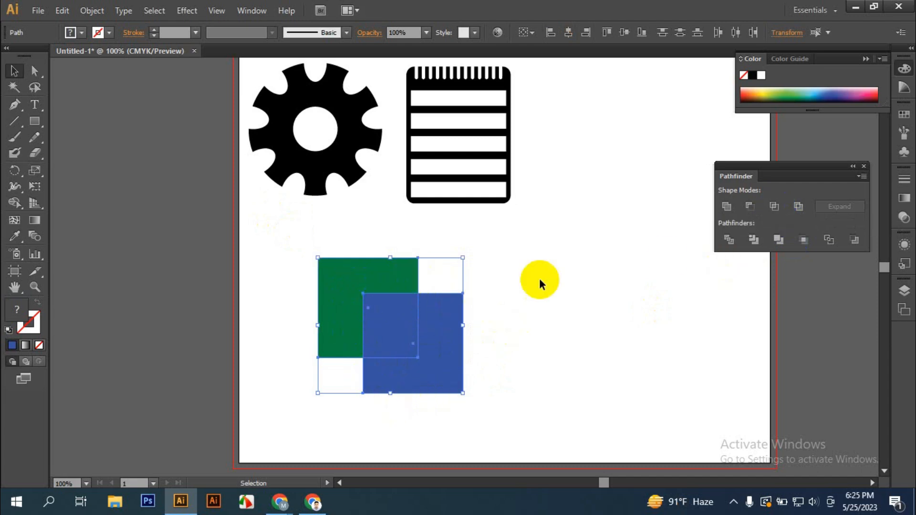
{"action": "left_click", "coordinate": [773, 206]}
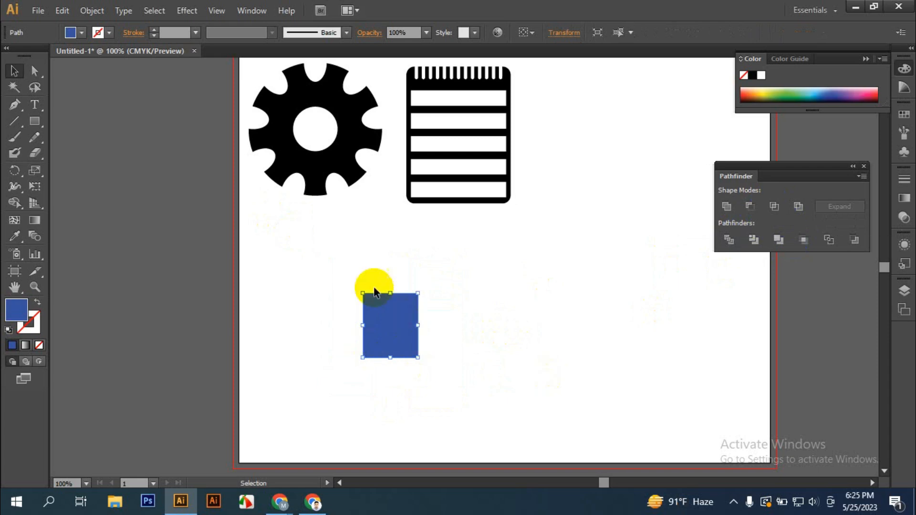
Undo the Intersect result, try the Exclude shape mode on the green and blue squares, and undo it.
{"action": "key", "text": "ctrl+z"}
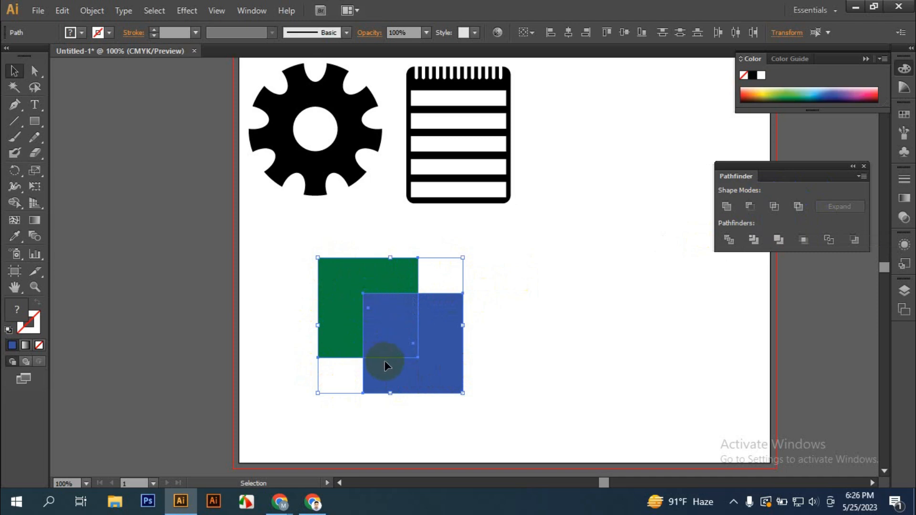
{"action": "left_click", "coordinate": [794, 208]}
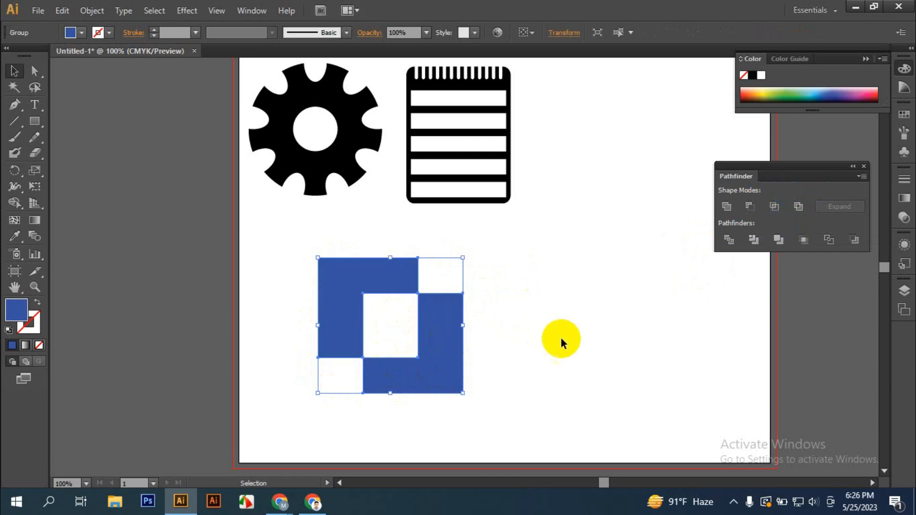
{"action": "key", "text": "ctrl+z"}
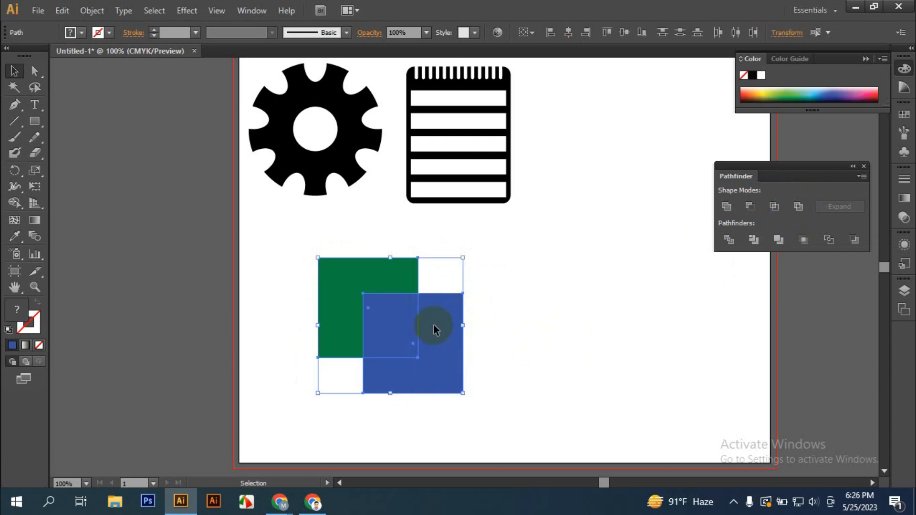
Reselect the green and blue squares, apply the Exclude shape mode again, deselect the result, and undo it.
{"action": "left_click", "coordinate": [555, 342]}
{"action": "left_click", "coordinate": [451, 345]}
{"action": "left_click_drag", "start_coordinate": [517, 266], "coordinate": [345, 376]}
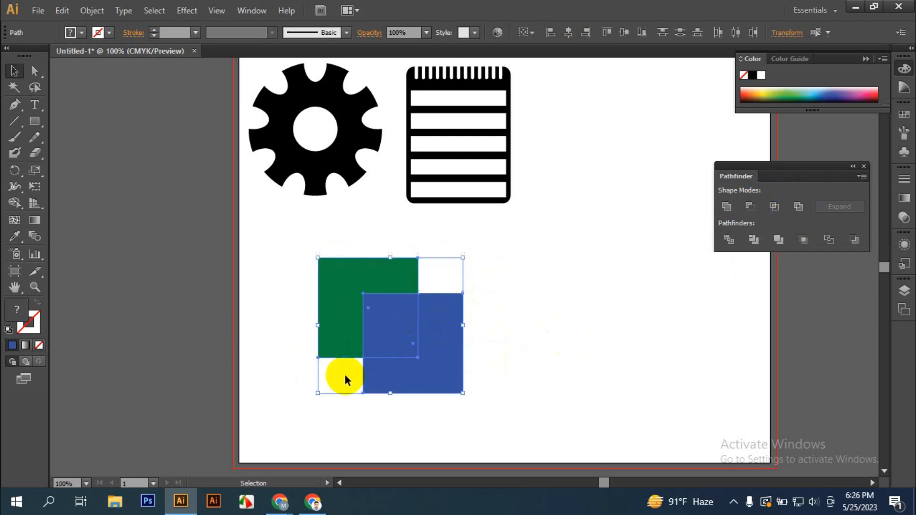
{"action": "left_click", "coordinate": [796, 206]}
{"action": "left_click", "coordinate": [538, 267]}
{"action": "left_click", "coordinate": [774, 211]}
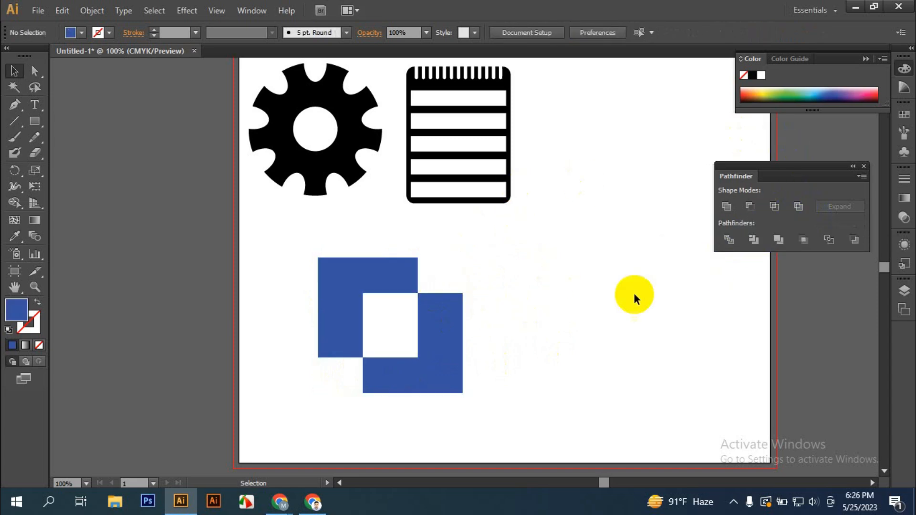
{"action": "key", "text": "ctrl+z"}
{"action": "left_click", "coordinate": [615, 305]}
{"action": "left_click_drag", "start_coordinate": [548, 256], "coordinate": [301, 373]}
{"action": "left_click", "coordinate": [714, 260]}
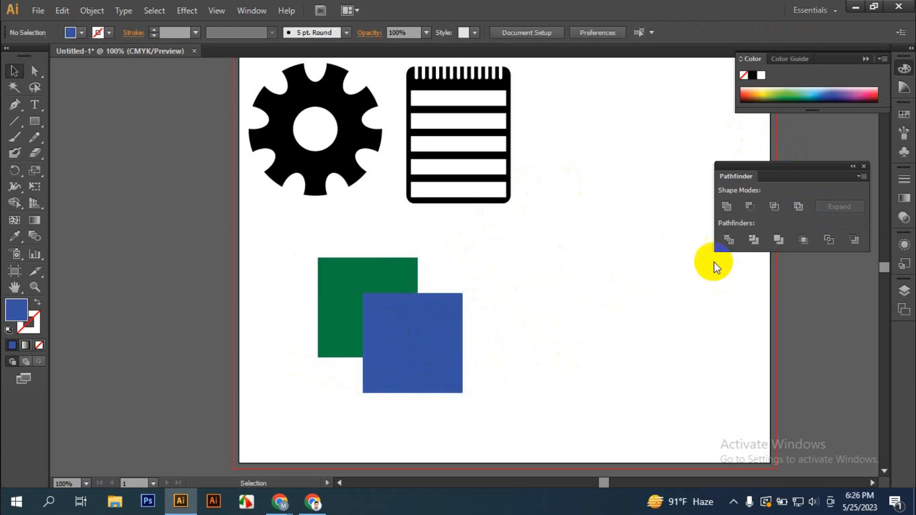
{"action": "left_click", "coordinate": [726, 206]}
{"action": "left_click", "coordinate": [578, 268]}
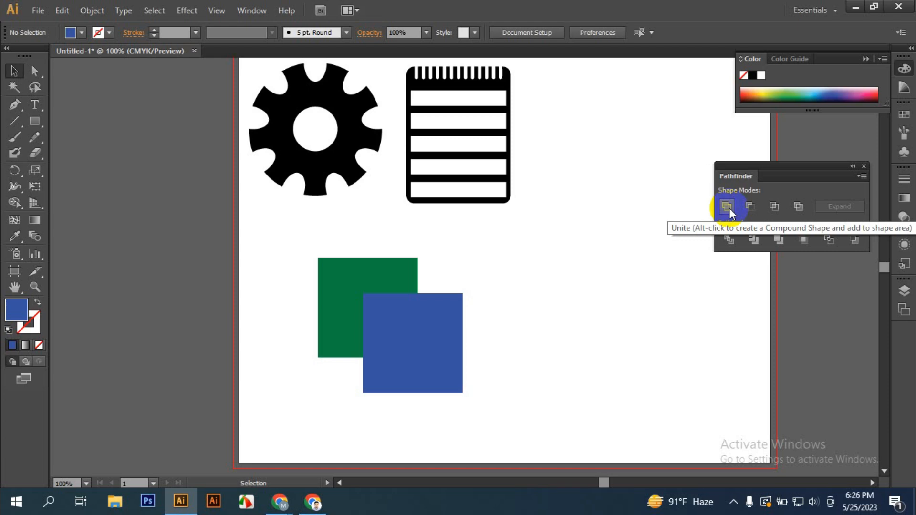
Combine the green and blue squares into a compound shape with the Unite shape mode and move it to the right.
{"action": "left_click_drag", "start_coordinate": [292, 239], "coordinate": [499, 401]}
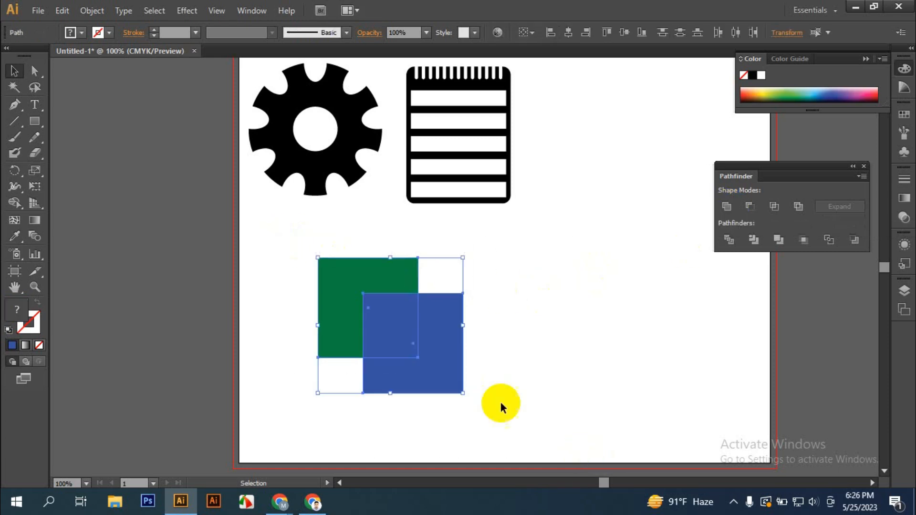
{"action": "left_click", "coordinate": [727, 207]}
{"action": "left_click", "coordinate": [682, 385]}
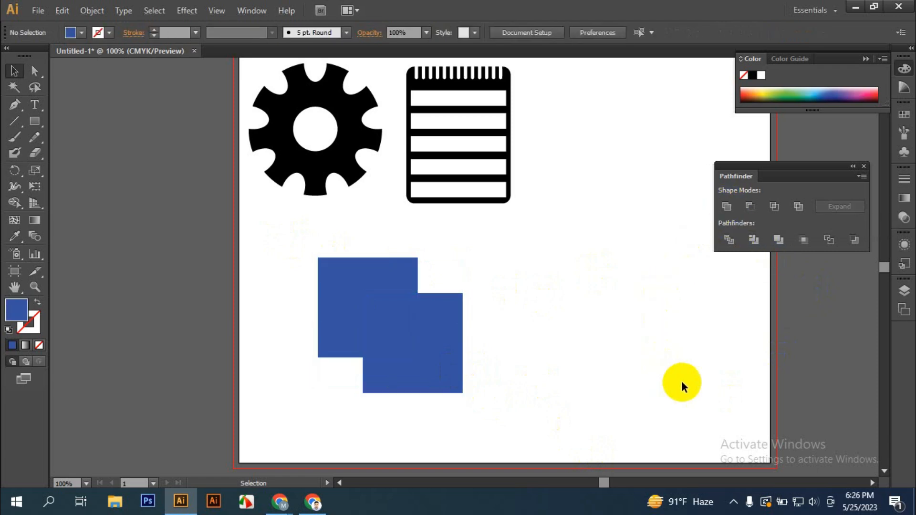
{"action": "left_click_drag", "start_coordinate": [439, 367], "coordinate": [481, 369]}
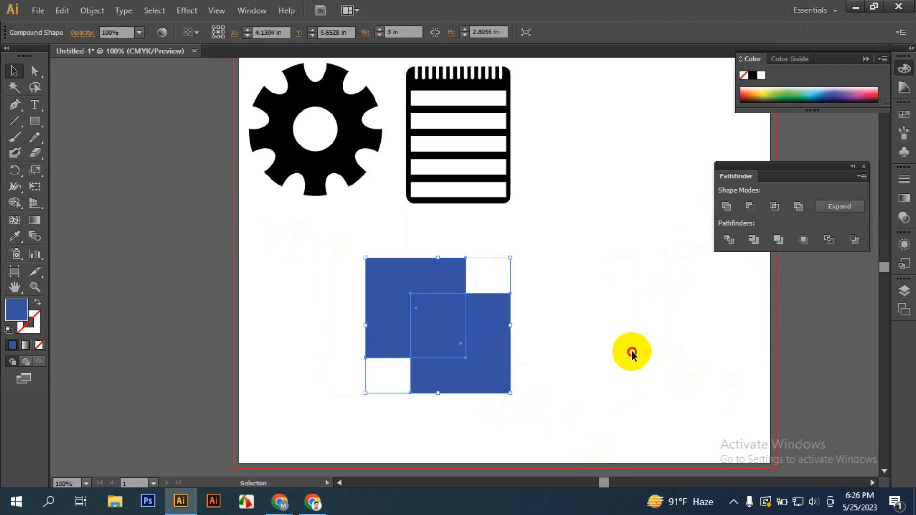
{"action": "left_click", "coordinate": [466, 371]}
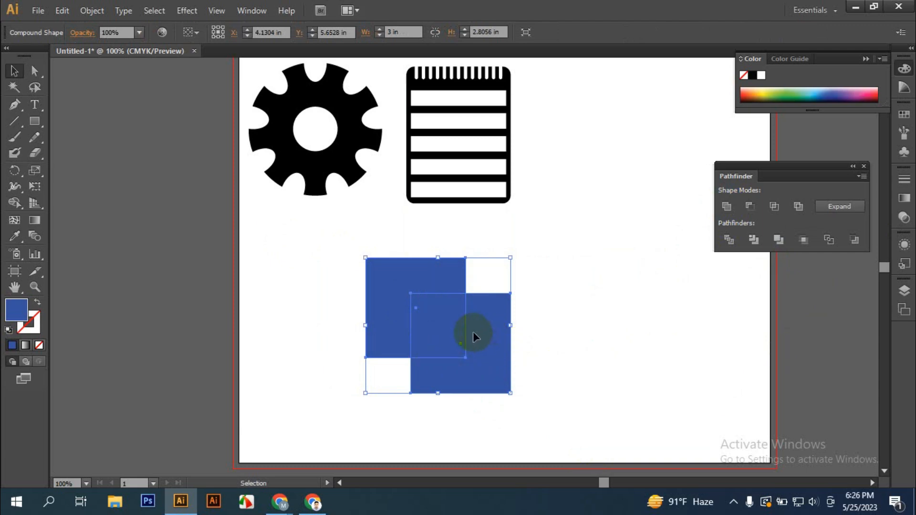
Isolate the compound shape to move its front square farther right, exit isolation, and shift the whole shape slightly down and right.
{"action": "double_click", "coordinate": [487, 331]}
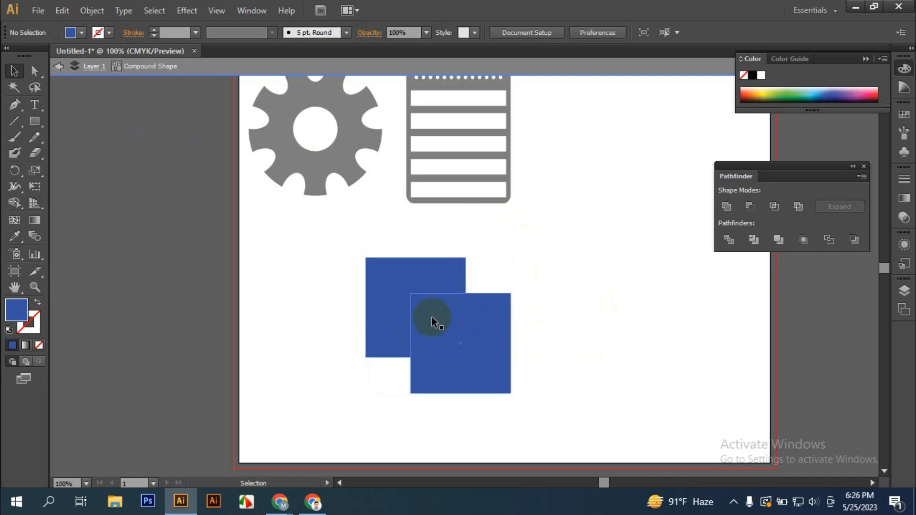
{"action": "left_click_drag", "start_coordinate": [482, 331], "coordinate": [518, 348]}
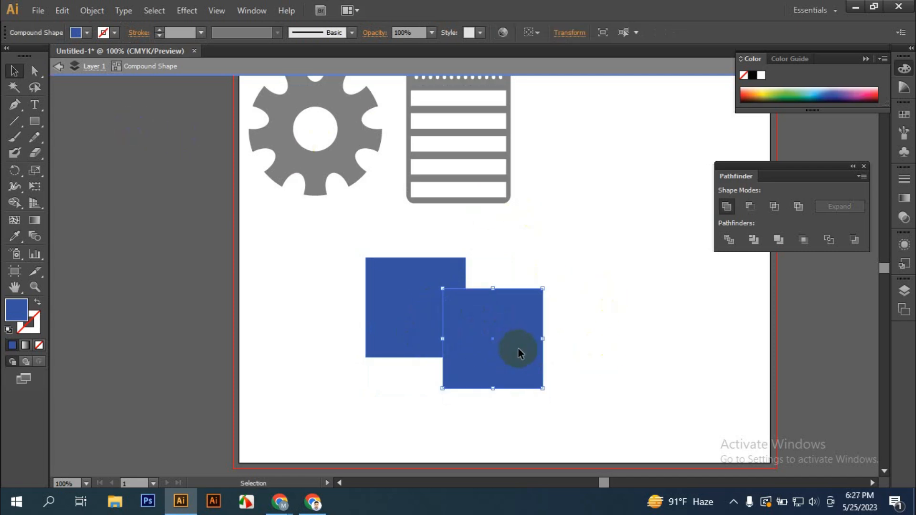
{"action": "double_click", "coordinate": [678, 348]}
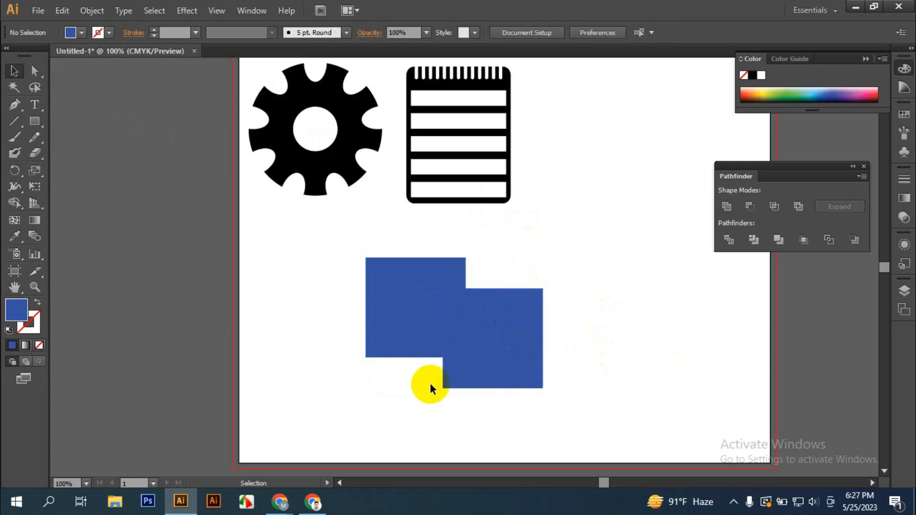
{"action": "left_click_drag", "start_coordinate": [505, 362], "coordinate": [542, 371]}
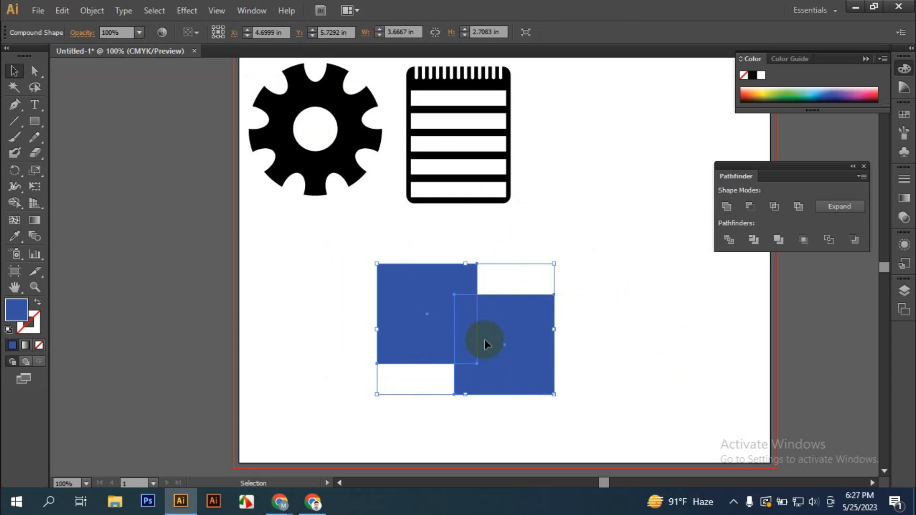
{"action": "left_click", "coordinate": [677, 354]}
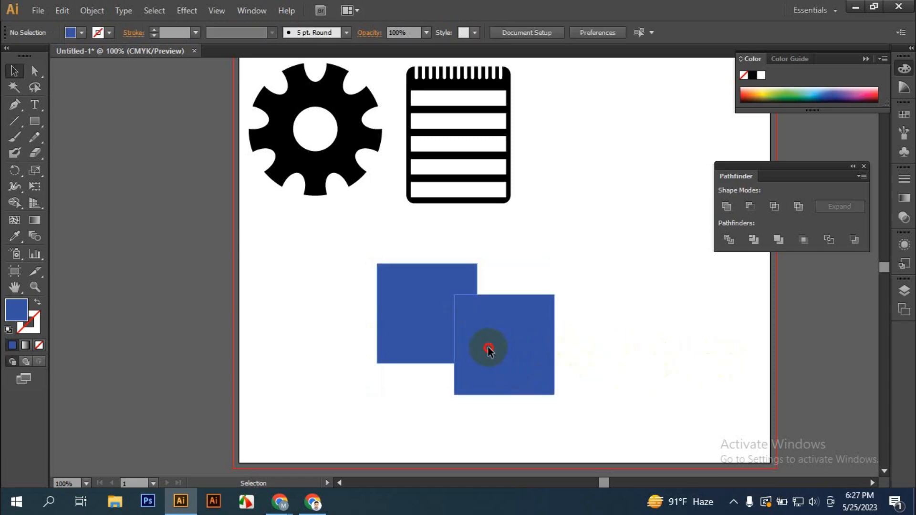
Move the front square back left inside the compound shape to increase the overlap, and exit isolation.
{"action": "double_click", "coordinate": [503, 353]}
{"action": "left_click_drag", "start_coordinate": [503, 353], "coordinate": [476, 350]}
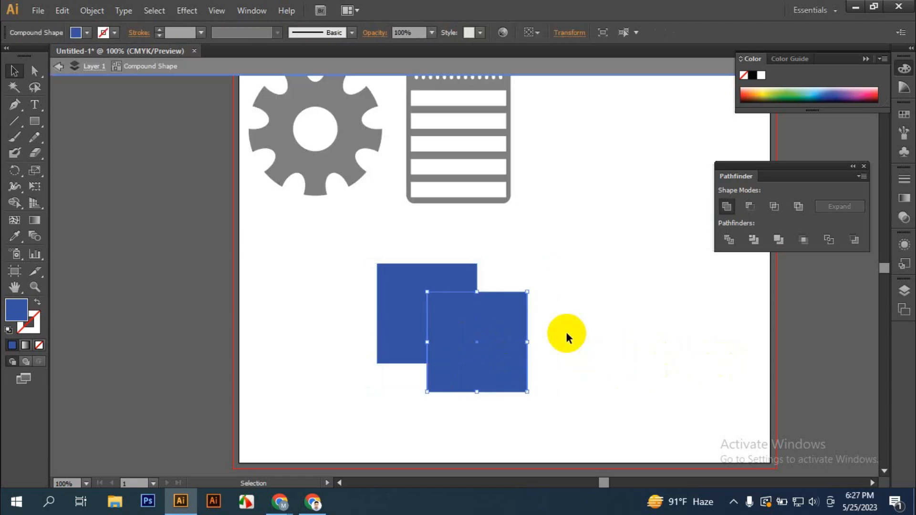
{"action": "double_click", "coordinate": [651, 341]}
Expand the united compound shape into a single path and delete it.
{"action": "left_click_drag", "start_coordinate": [308, 288], "coordinate": [545, 415]}
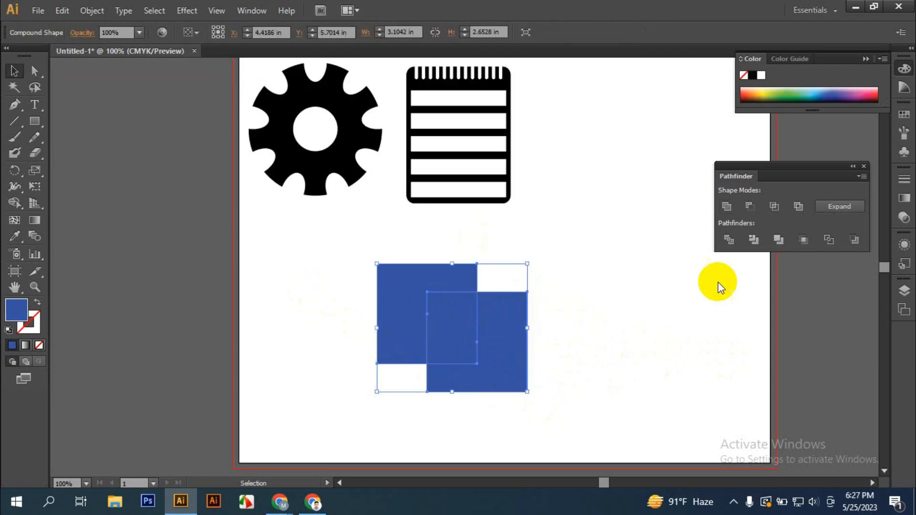
{"action": "left_click", "coordinate": [845, 208]}
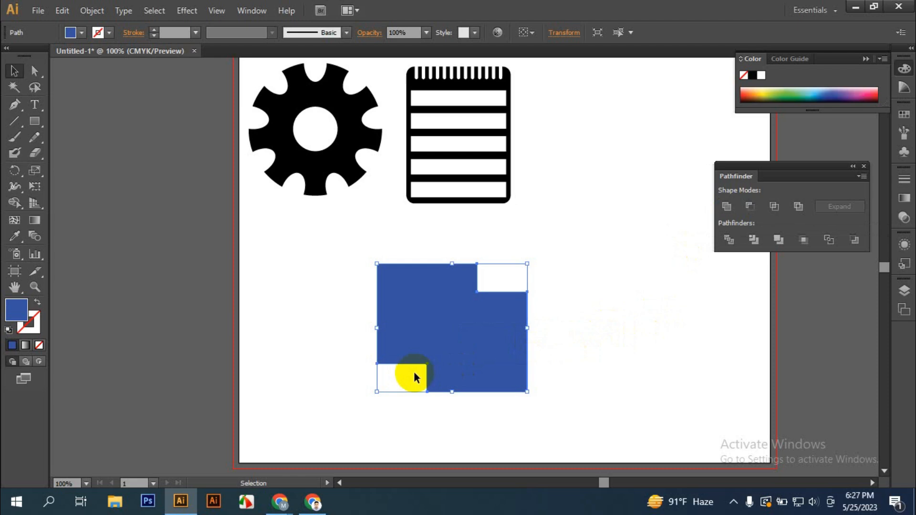
{"action": "key", "text": "Delete"}
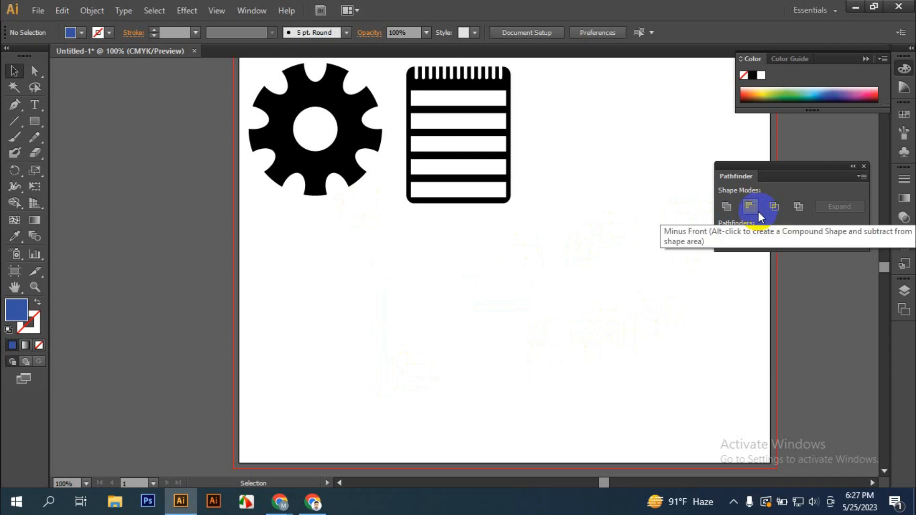
Draw a blue rectangle in the empty area below the gear.
{"action": "left_click", "coordinate": [34, 121]}
{"action": "left_click_drag", "start_coordinate": [257, 261], "coordinate": [393, 377]}
{"action": "left_click", "coordinate": [14, 70]}
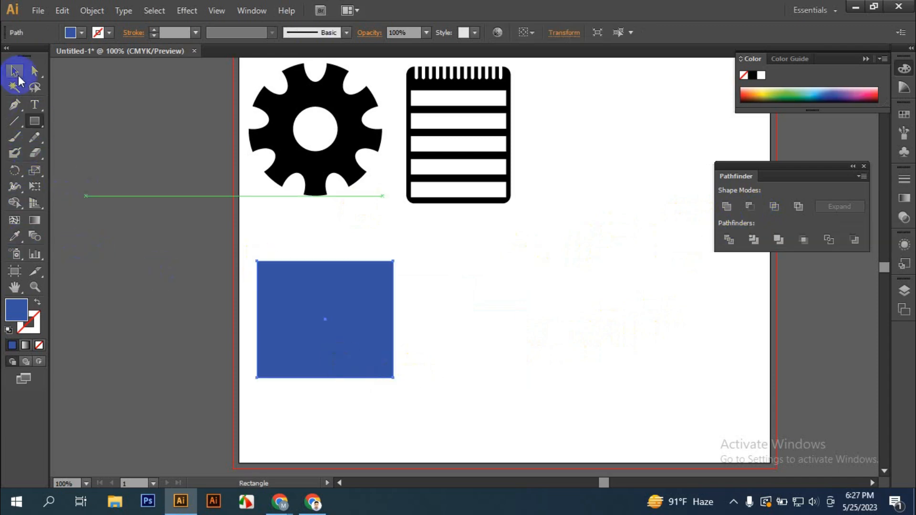
Copy the blue rectangle diagonally down to the right so it overlaps the original, and fill the copy with green.
{"action": "key", "text": "super"}
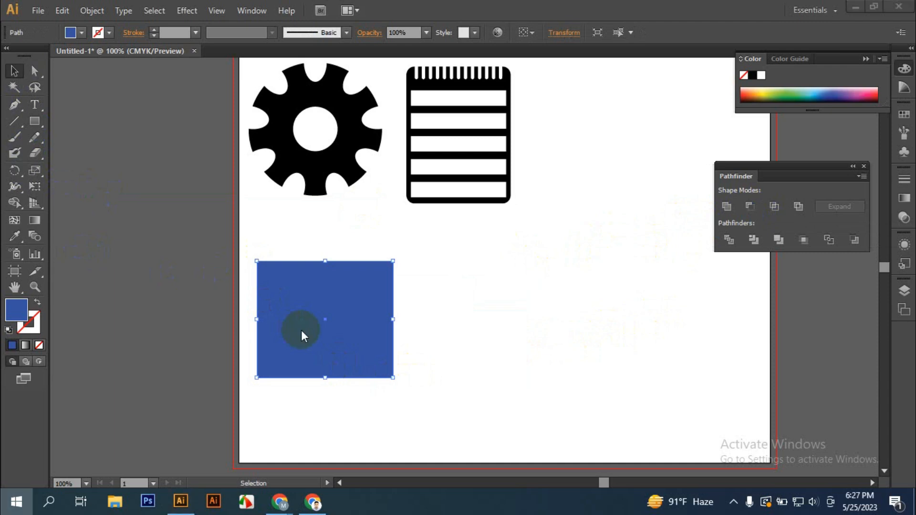
{"action": "key", "text": "super"}
{"action": "left_click_drag", "start_coordinate": [315, 334], "coordinate": [398, 386]}
{"action": "left_click", "coordinate": [824, 92]}
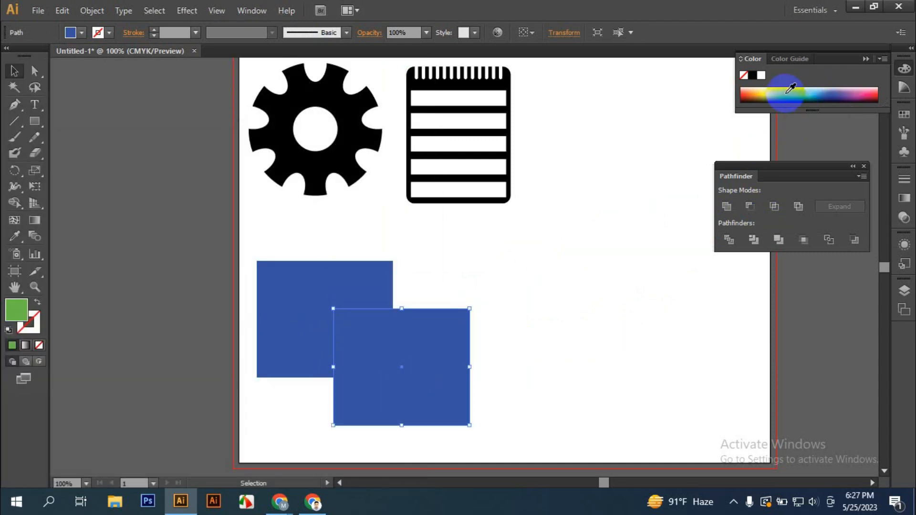
Cut the green rectangle out of the blue one as an editable compound shape with the Minus Front shape mode.
{"action": "left_click_drag", "start_coordinate": [270, 253], "coordinate": [431, 403]}
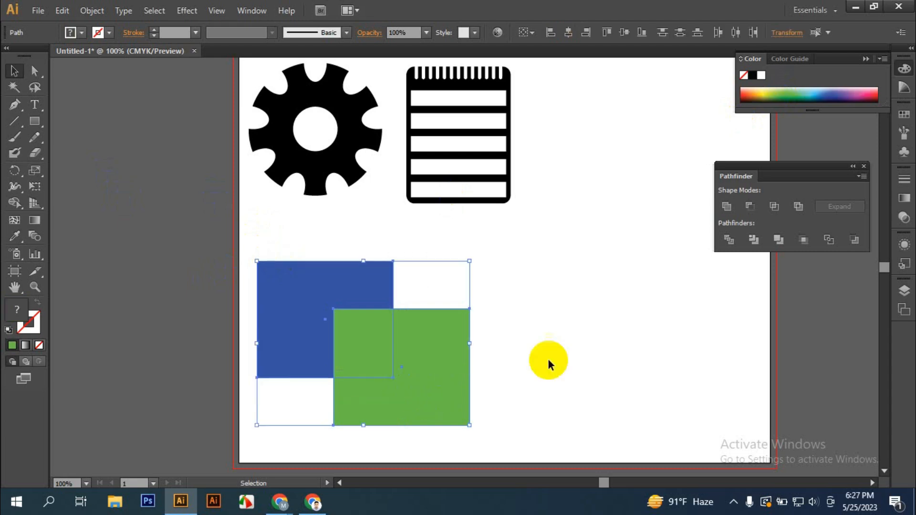
{"action": "left_click", "coordinate": [751, 207]}
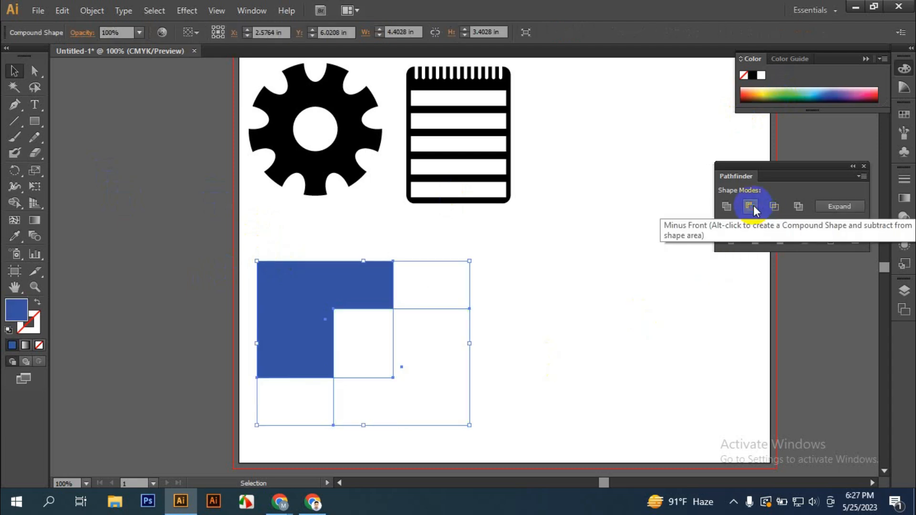
{"action": "left_click", "coordinate": [667, 339]}
{"action": "left_click", "coordinate": [380, 312]}
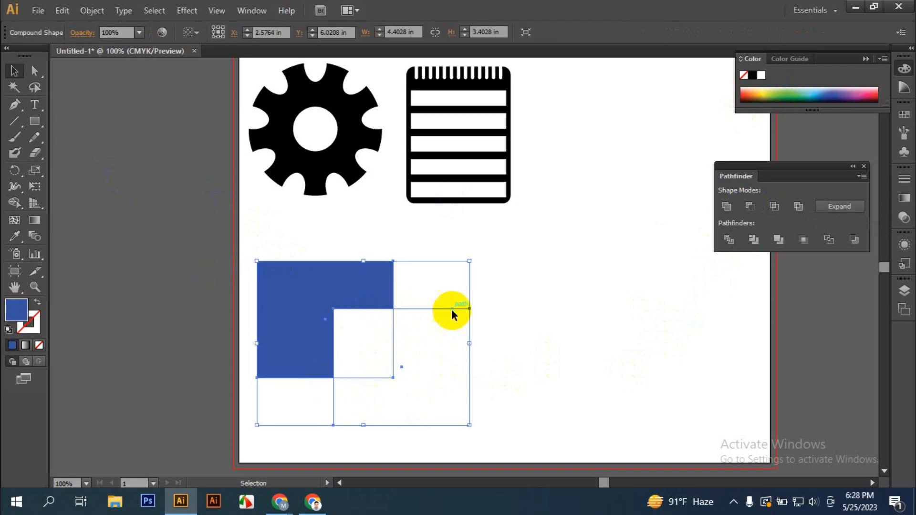
{"action": "left_click", "coordinate": [556, 405]}
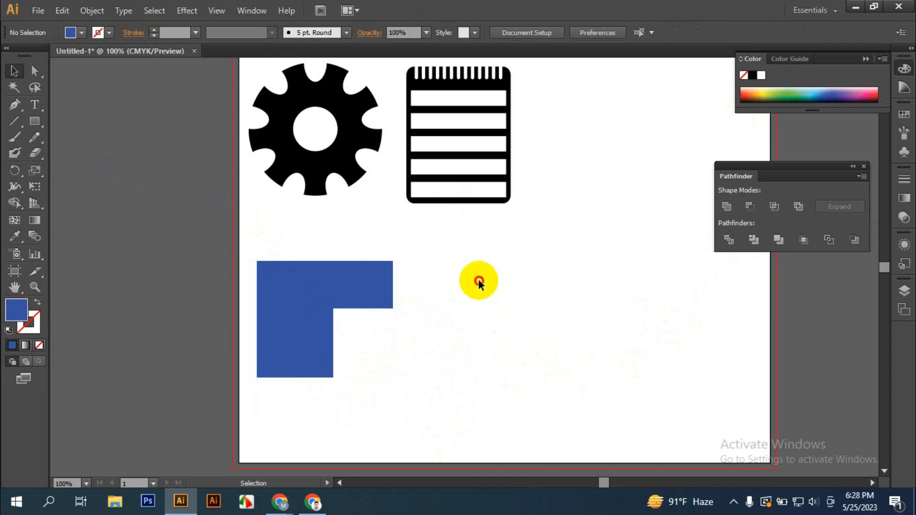
Isolate the Minus Front compound shape and move the cutting rectangle up and left to enlarge the cutout.
{"action": "left_click", "coordinate": [292, 373]}
{"action": "left_click", "coordinate": [522, 368]}
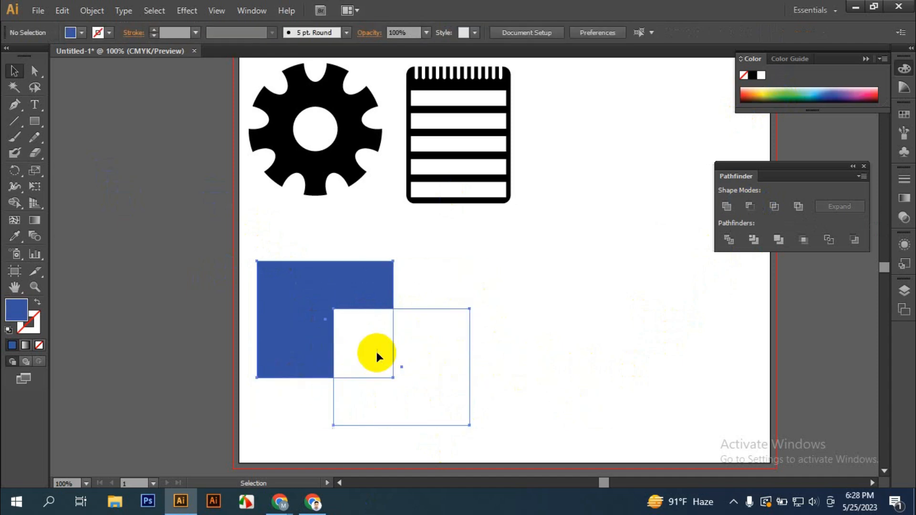
{"action": "left_click", "coordinate": [376, 352]}
{"action": "double_click", "coordinate": [376, 352]}
{"action": "left_click_drag", "start_coordinate": [413, 366], "coordinate": [390, 345]}
{"action": "double_click", "coordinate": [532, 352]}
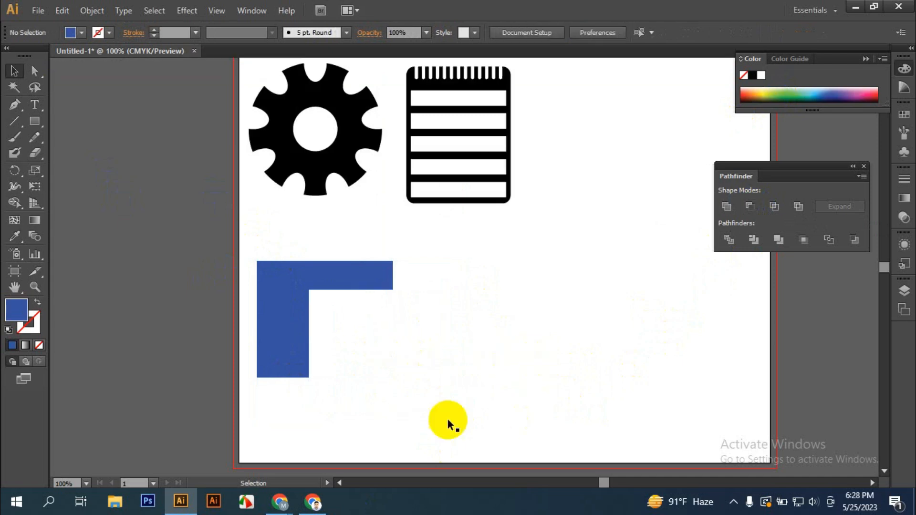
Within the compound shape, move the blue rectangle slightly right and down and the cutting rectangle farther right, and exit isolation.
{"action": "left_click", "coordinate": [377, 365]}
{"action": "double_click", "coordinate": [420, 374]}
{"action": "left_click_drag", "start_coordinate": [290, 303], "coordinate": [328, 312]}
{"action": "left_click_drag", "start_coordinate": [407, 352], "coordinate": [477, 348]}
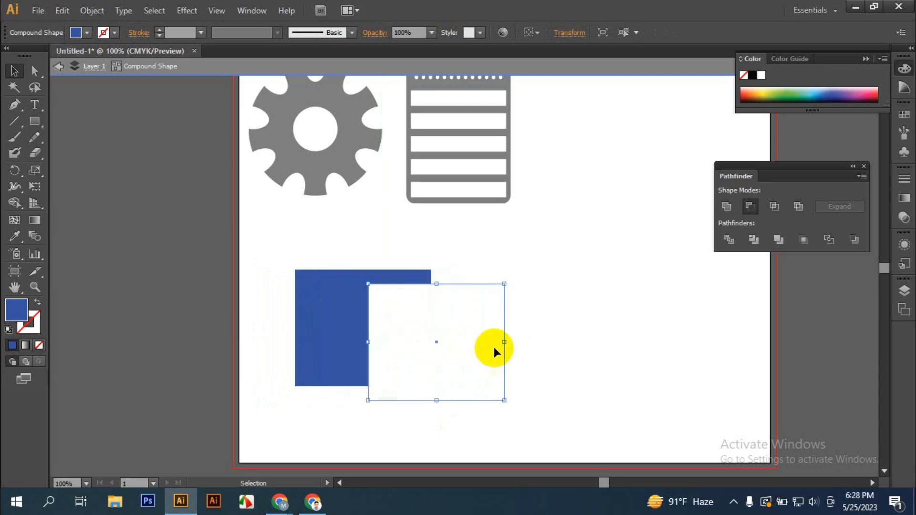
{"action": "double_click", "coordinate": [589, 353]}
Select the Minus Front compound shape and expand it into a plain path.
{"action": "left_click_drag", "start_coordinate": [265, 249], "coordinate": [469, 416]}
{"action": "left_click", "coordinate": [512, 381]}
{"action": "left_click", "coordinate": [433, 351]}
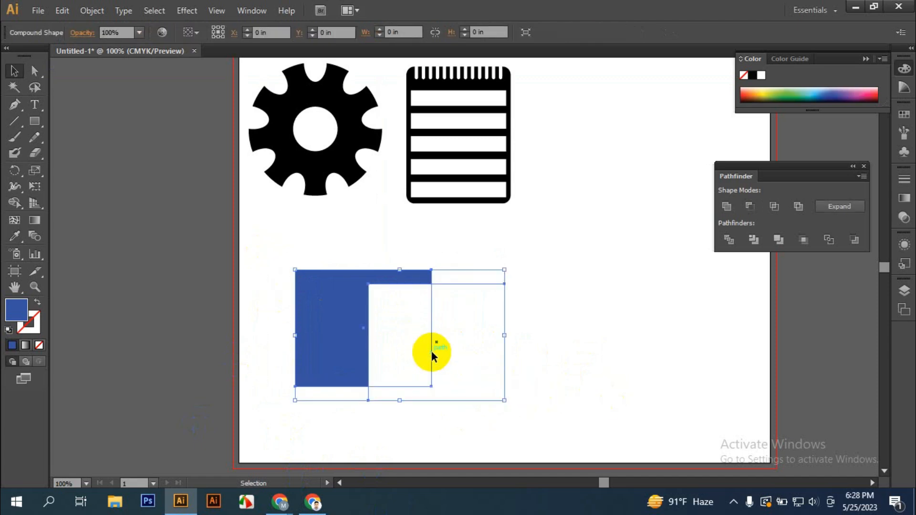
{"action": "left_click", "coordinate": [846, 211]}
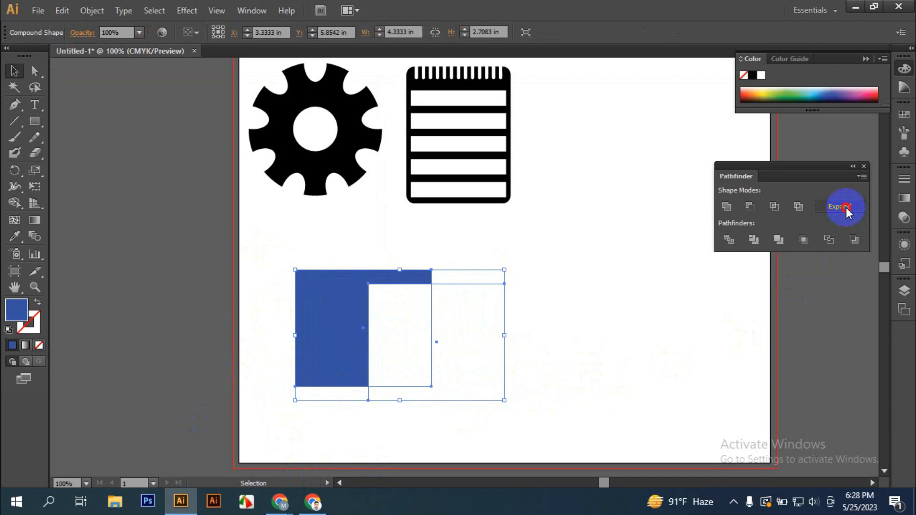
Select the expanded blue cutout shape below the gear and delete it.
{"action": "left_click", "coordinate": [535, 373]}
{"action": "left_click_drag", "start_coordinate": [461, 325], "coordinate": [370, 336]}
{"action": "left_click_drag", "start_coordinate": [245, 266], "coordinate": [365, 364]}
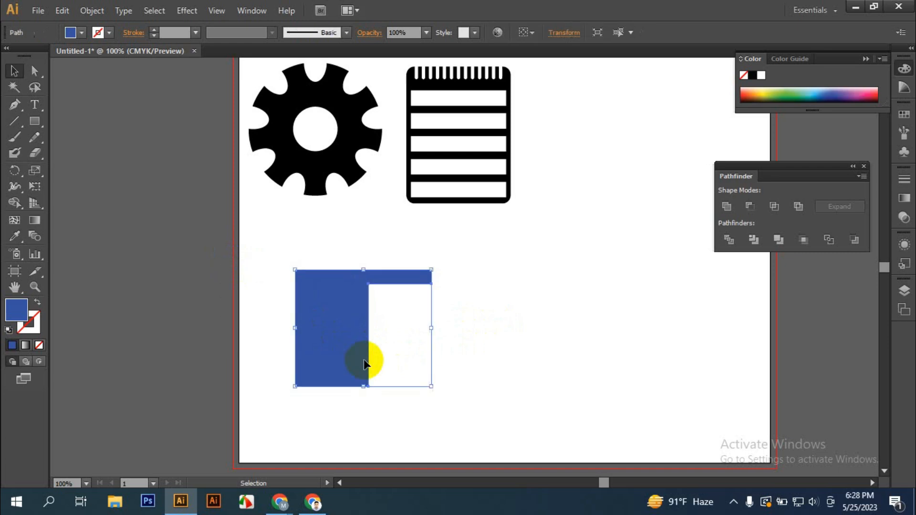
{"action": "key", "text": "Delete"}
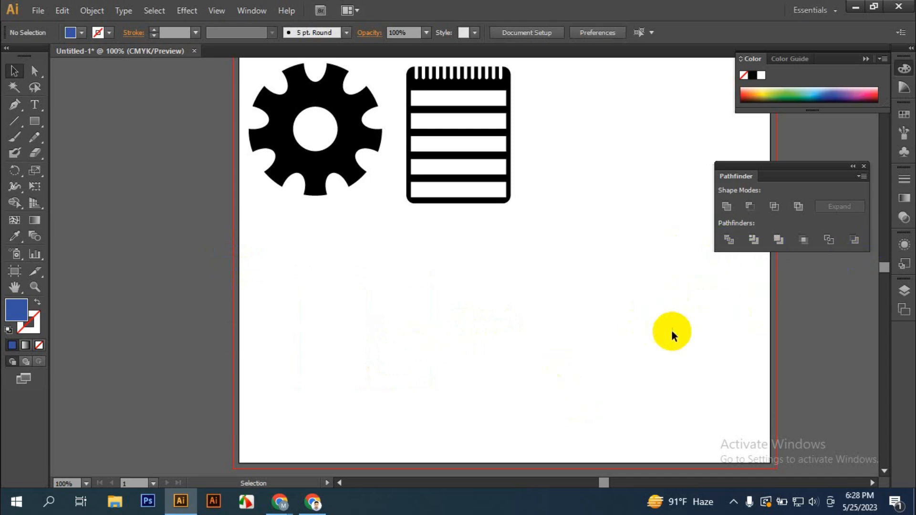
{"action": "left_click_drag", "start_coordinate": [621, 370], "coordinate": [480, 385]}
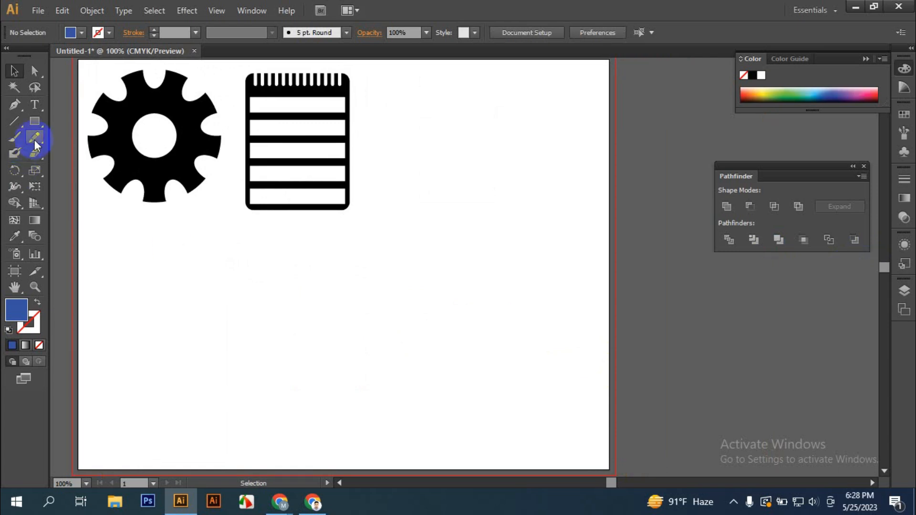
Draw a circle below the gear with the Ellipse tool and duplicate it into three overlapping circles.
{"action": "left_click", "coordinate": [34, 126]}
{"action": "left_click_drag", "start_coordinate": [34, 127], "coordinate": [111, 160]}
{"action": "left_click_drag", "start_coordinate": [153, 295], "coordinate": [268, 425]}
{"action": "left_click", "coordinate": [15, 72]}
{"action": "left_click_drag", "start_coordinate": [219, 385], "coordinate": [249, 322]}
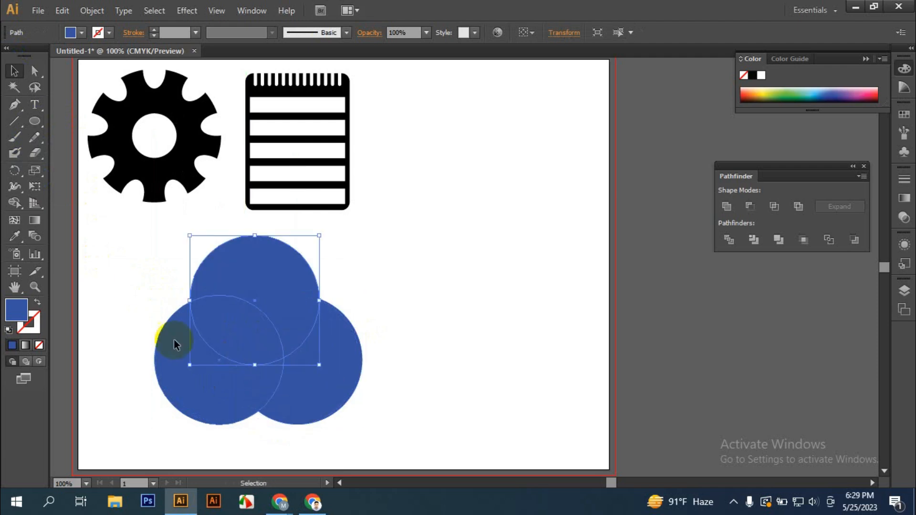
Fill the upper circle with green and the lower-right circle with red.
{"action": "left_click", "coordinate": [773, 90]}
{"action": "left_click", "coordinate": [362, 362]}
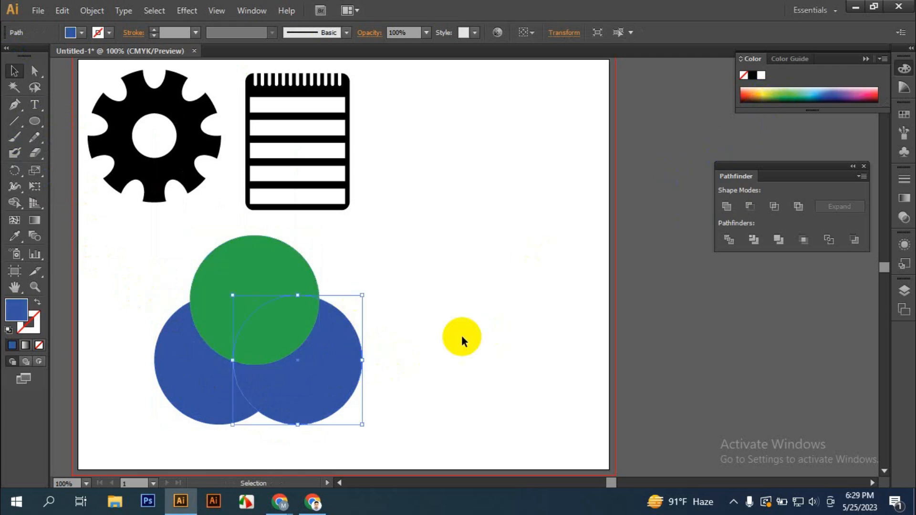
{"action": "left_click", "coordinate": [875, 91]}
Copy the set of three overlapping circles to the empty area beside the artboard's left edge.
{"action": "left_click_drag", "start_coordinate": [149, 291], "coordinate": [299, 403]}
{"action": "key", "text": "space"}
{"action": "left_click_drag", "start_coordinate": [353, 418], "coordinate": [483, 411]}
{"action": "left_click_drag", "start_coordinate": [422, 379], "coordinate": [176, 375]}
Move the set of three circles on the artboard a little to the right, away from the spare copy.
{"action": "left_click_drag", "start_coordinate": [286, 254], "coordinate": [448, 379]}
{"action": "key", "text": "space"}
{"action": "left_click_drag", "start_coordinate": [422, 388], "coordinate": [489, 391]}
{"action": "key", "text": "space"}
{"action": "left_click_drag", "start_coordinate": [540, 403], "coordinate": [470, 398]}
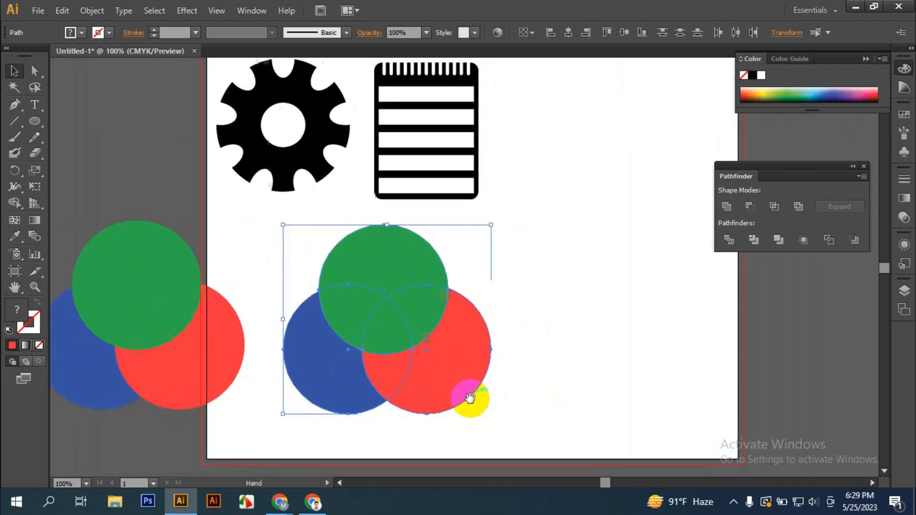
{"action": "left_click_drag", "start_coordinate": [556, 365], "coordinate": [617, 361]}
{"action": "left_click", "coordinate": [617, 362]}
Apply Pathfinder Divide to the three overlapping circles on the artboard and ungroup the result.
{"action": "left_click", "coordinate": [454, 313]}
{"action": "left_click", "coordinate": [515, 383]}
{"action": "left_click", "coordinate": [409, 391]}
{"action": "left_click_drag", "start_coordinate": [344, 263], "coordinate": [548, 430]}
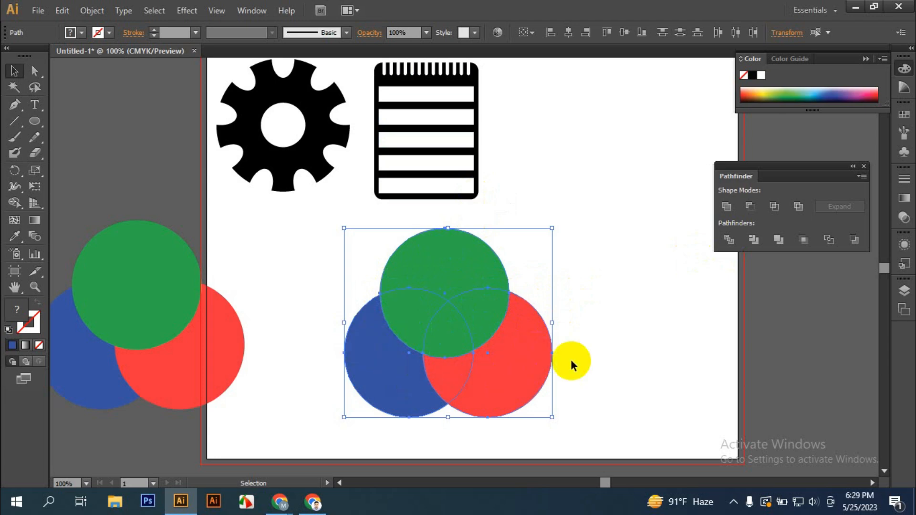
{"action": "left_click", "coordinate": [728, 240]}
{"action": "left_click", "coordinate": [728, 240]}
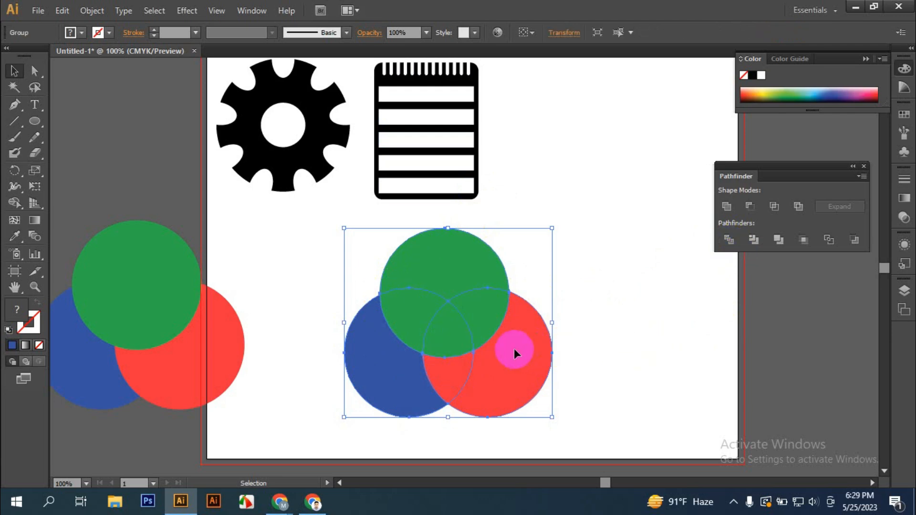
{"action": "right_click", "coordinate": [467, 341]}
{"action": "left_click", "coordinate": [515, 417]}
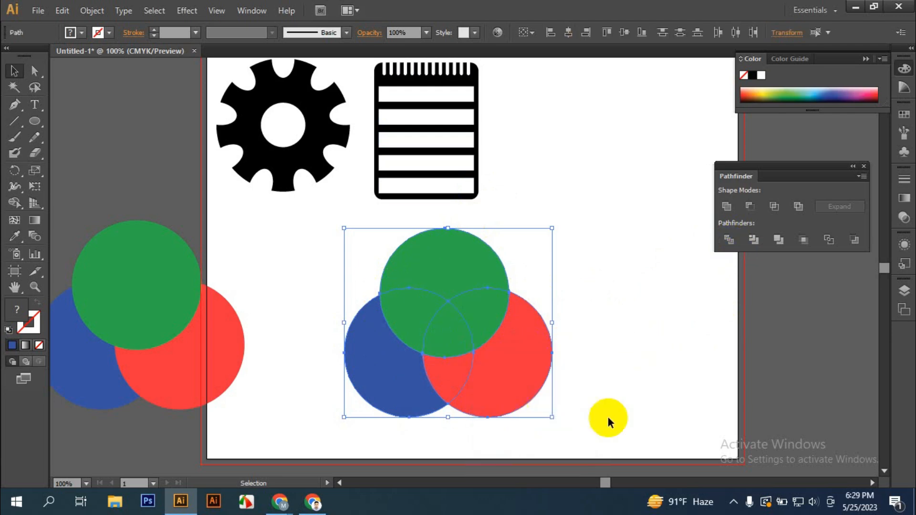
Move the outer, overlapping and lower-middle pieces of the divided circles apart, leaving gaps around the central green piece.
{"action": "left_click", "coordinate": [654, 392]}
{"action": "left_click_drag", "start_coordinate": [458, 269], "coordinate": [469, 271]}
{"action": "left_click_drag", "start_coordinate": [536, 349], "coordinate": [562, 365]}
{"action": "left_click_drag", "start_coordinate": [381, 371], "coordinate": [355, 377]}
{"action": "left_click_drag", "start_coordinate": [402, 317], "coordinate": [380, 317]}
{"action": "left_click_drag", "start_coordinate": [486, 324], "coordinate": [510, 328]}
{"action": "left_click_drag", "start_coordinate": [447, 359], "coordinate": [446, 383]}
{"action": "left_click_drag", "start_coordinate": [391, 398], "coordinate": [378, 402]}
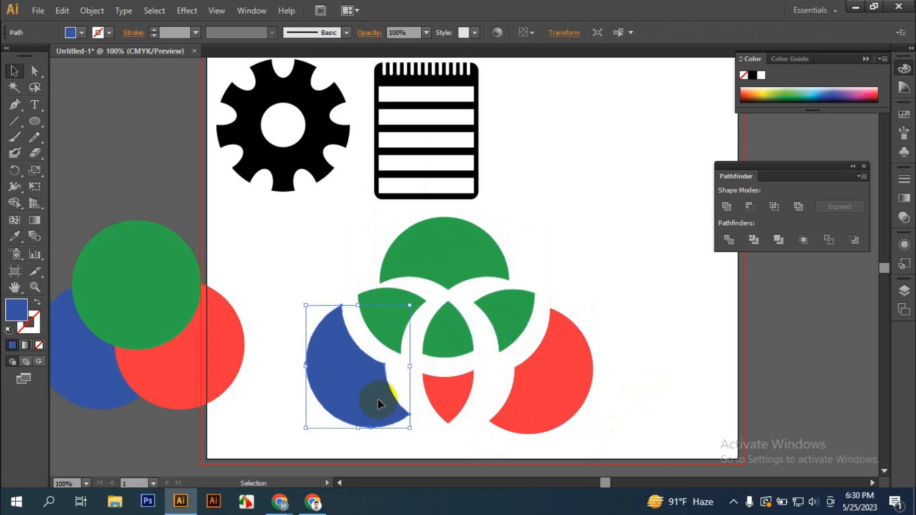
{"action": "left_click", "coordinate": [582, 433]}
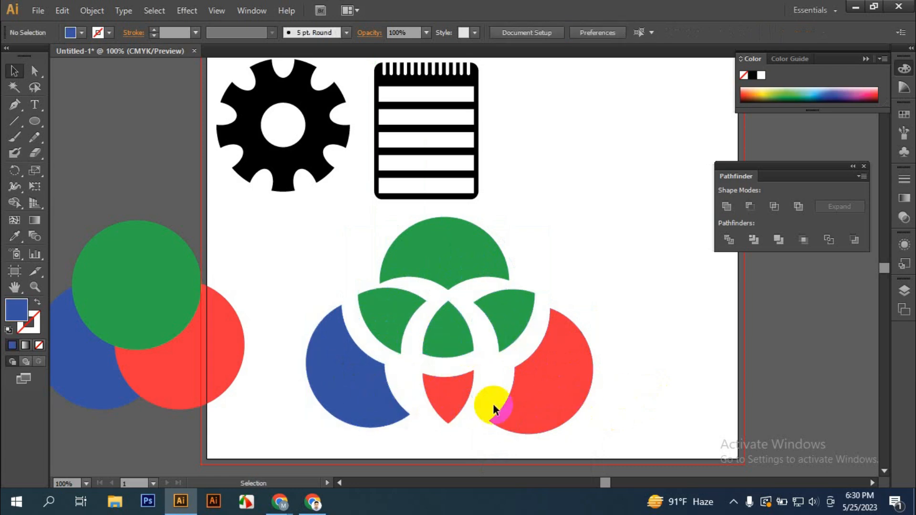
Move the large red piece to the right and place the large green top piece over it so they overlap.
{"action": "left_click_drag", "start_coordinate": [309, 253], "coordinate": [617, 432]}
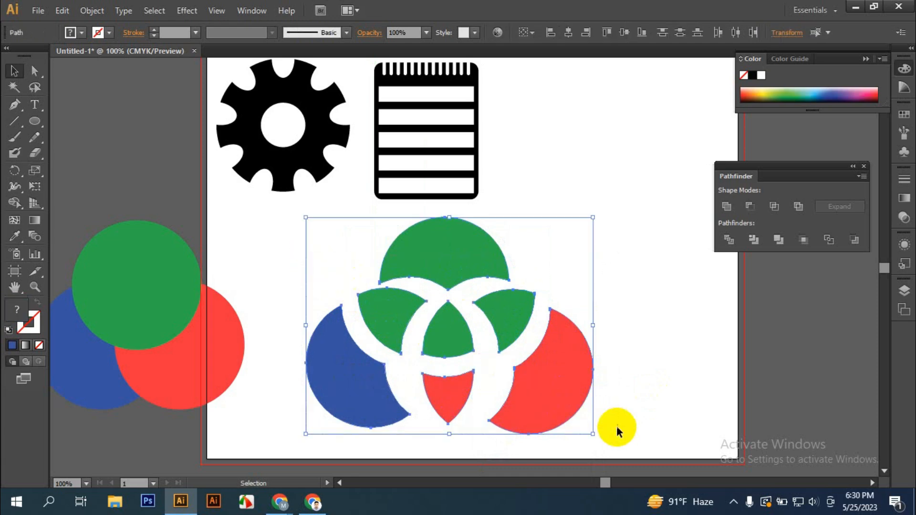
{"action": "left_click", "coordinate": [678, 401]}
{"action": "left_click_drag", "start_coordinate": [546, 377], "coordinate": [611, 352]}
{"action": "left_click_drag", "start_coordinate": [474, 263], "coordinate": [632, 370]}
Apply Pathfinder Divide to the overlapping large green and red pieces and ungroup the result.
{"action": "left_click_drag", "start_coordinate": [571, 297], "coordinate": [648, 387]}
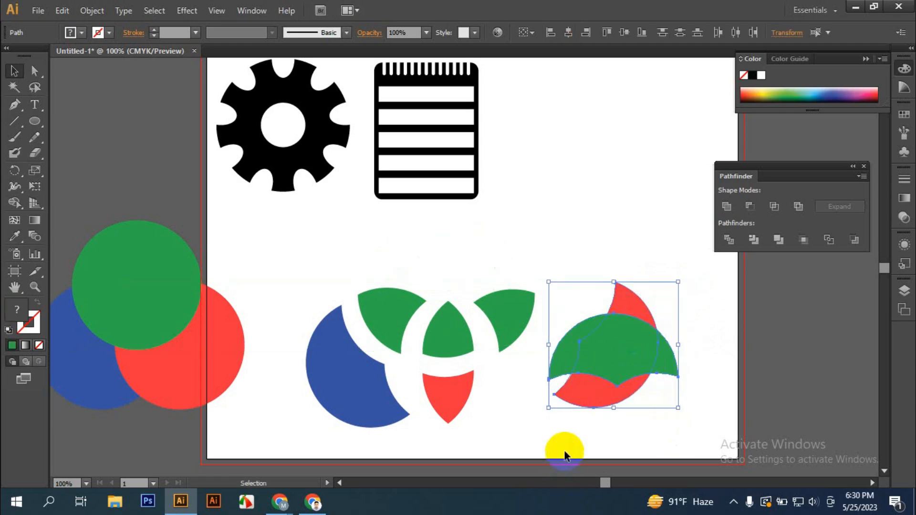
{"action": "scroll", "coordinate": [565, 452], "scroll_direction": "up", "scroll_amount": 3}
{"action": "left_click_drag", "start_coordinate": [672, 416], "coordinate": [428, 457]}
{"action": "left_click_drag", "start_coordinate": [488, 398], "coordinate": [480, 427]}
{"action": "scroll", "coordinate": [474, 416], "scroll_direction": "down", "scroll_amount": 1}
{"action": "scroll", "coordinate": [474, 417], "scroll_direction": "up", "scroll_amount": 1}
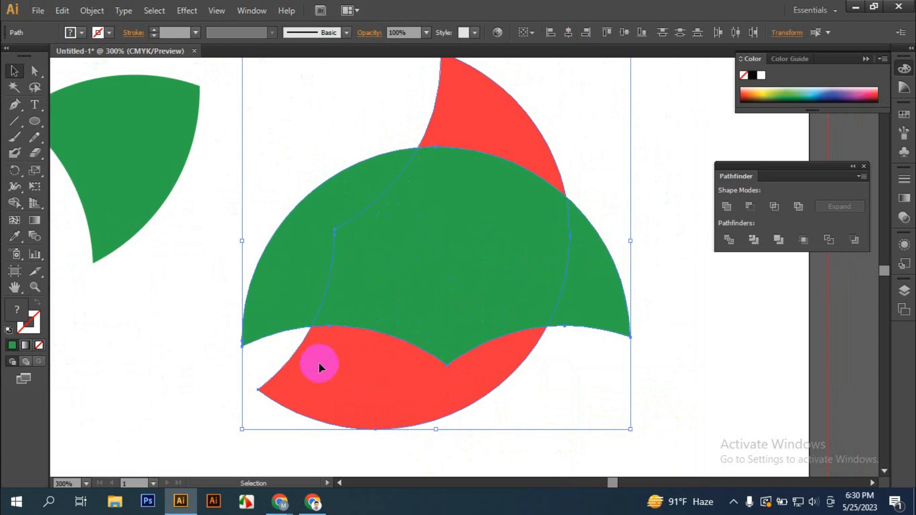
{"action": "left_click", "coordinate": [729, 239]}
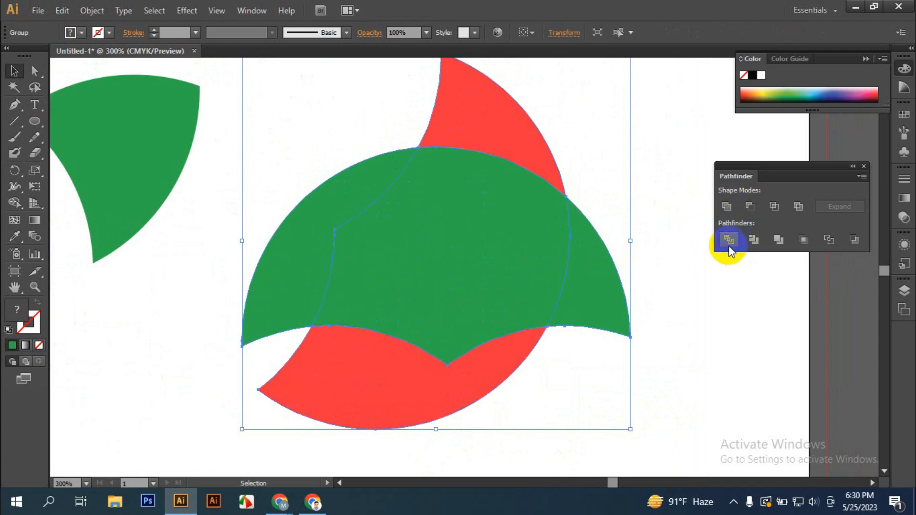
{"action": "right_click", "coordinate": [466, 267]}
{"action": "left_click", "coordinate": [501, 342]}
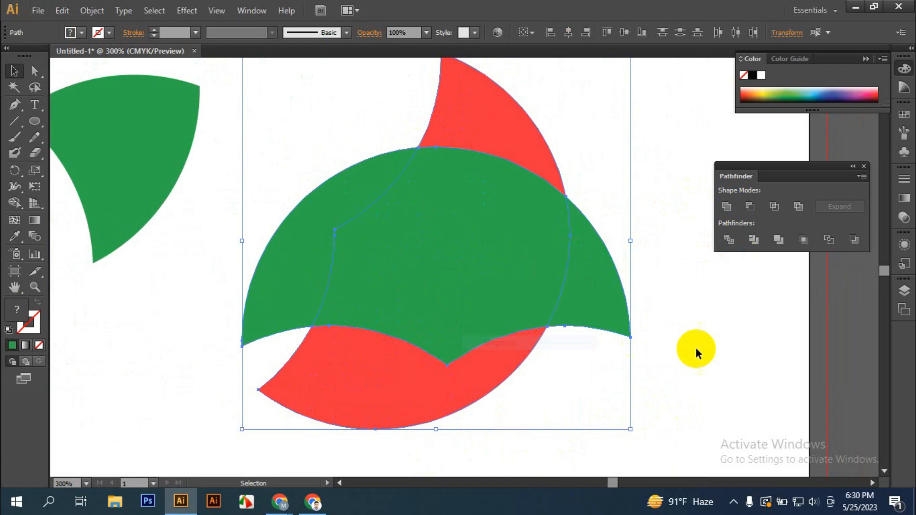
Move the two red pieces and the two green side pieces away from the central green piece.
{"action": "left_click", "coordinate": [705, 357]}
{"action": "left_click_drag", "start_coordinate": [466, 131], "coordinate": [466, 111]}
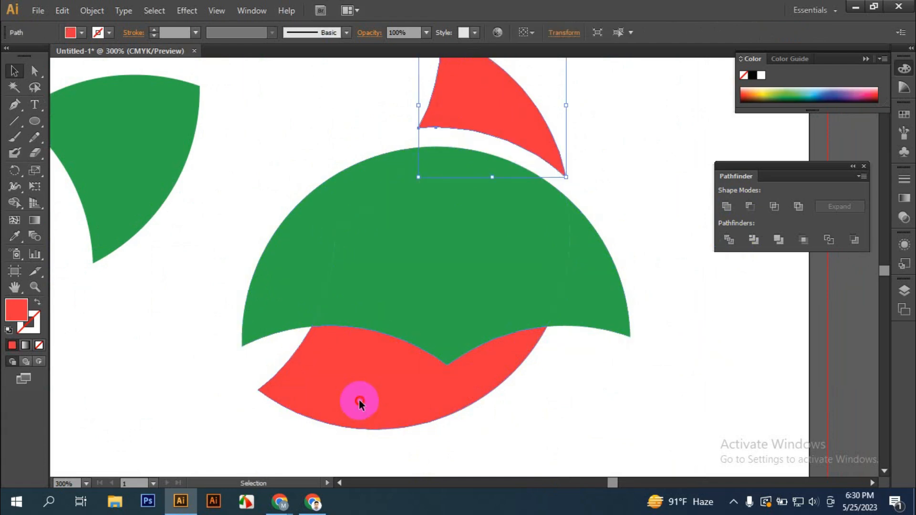
{"action": "left_click_drag", "start_coordinate": [359, 403], "coordinate": [355, 419]}
{"action": "left_click_drag", "start_coordinate": [602, 266], "coordinate": [628, 268]}
{"action": "left_click_drag", "start_coordinate": [252, 247], "coordinate": [229, 240]}
{"action": "left_click", "coordinate": [591, 389]}
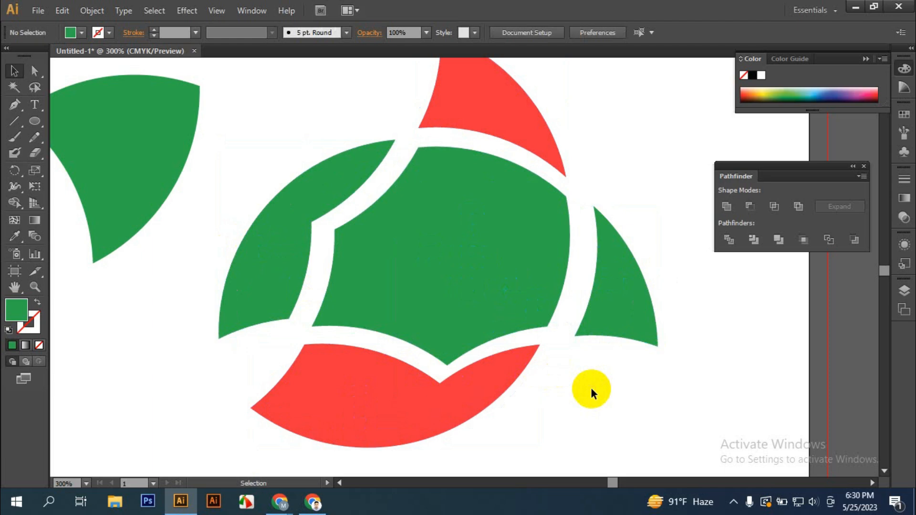
Select all the divided pieces in the lower part of the artboard and delete them.
{"action": "scroll", "coordinate": [590, 388], "scroll_direction": "down", "scroll_amount": 4}
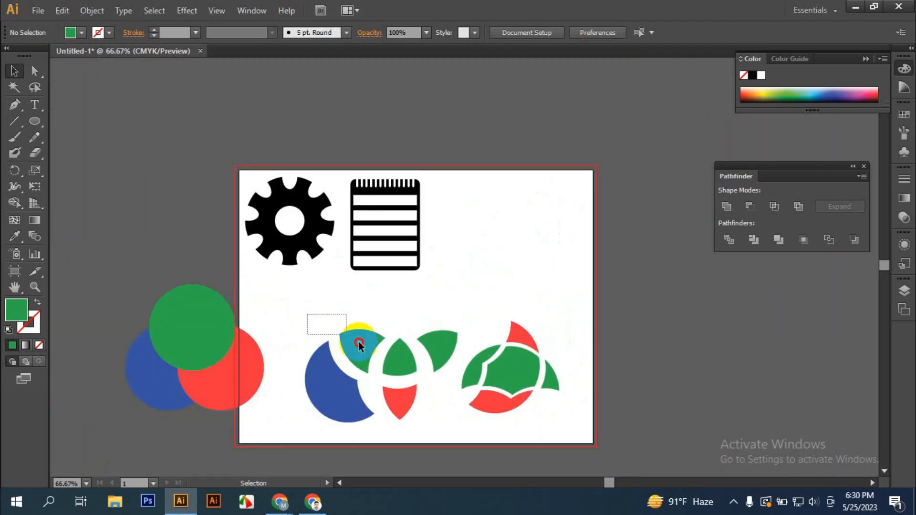
{"action": "left_click_drag", "start_coordinate": [359, 342], "coordinate": [637, 436]}
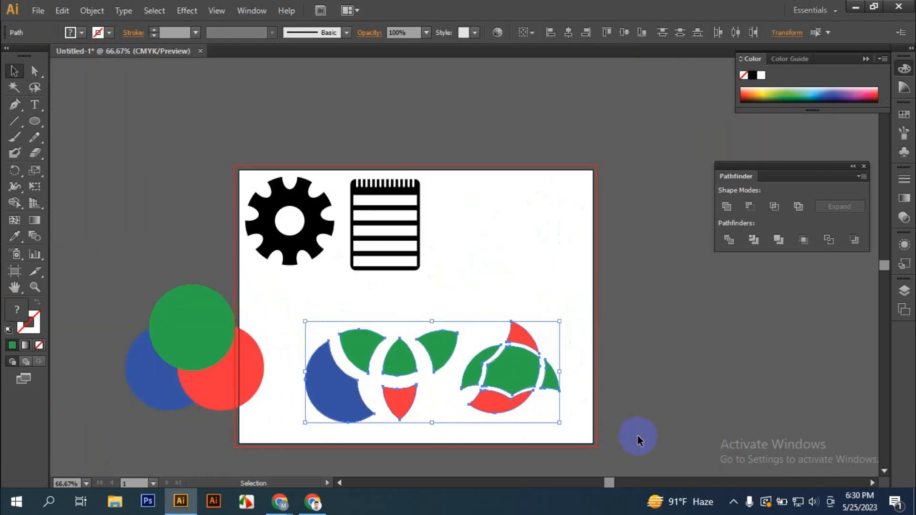
{"action": "key", "text": "Delete"}
Copy the spare set of three circles onto the artboard, below the notepad icon.
{"action": "left_click_drag", "start_coordinate": [94, 303], "coordinate": [282, 429]}
{"action": "left_click_drag", "start_coordinate": [191, 359], "coordinate": [409, 378]}
{"action": "left_click_drag", "start_coordinate": [389, 334], "coordinate": [395, 353]}
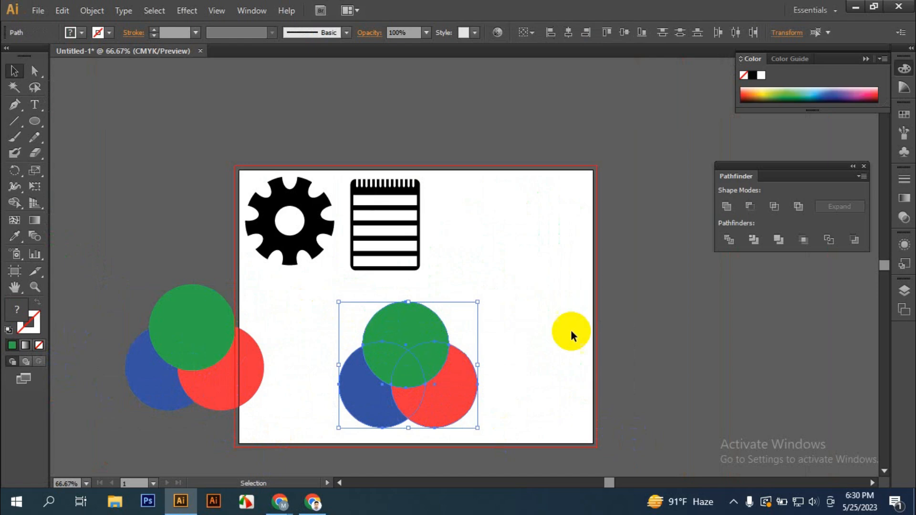
Apply Pathfinder Trim to the three circles on the artboard and ungroup the result.
{"action": "left_click", "coordinate": [753, 238]}
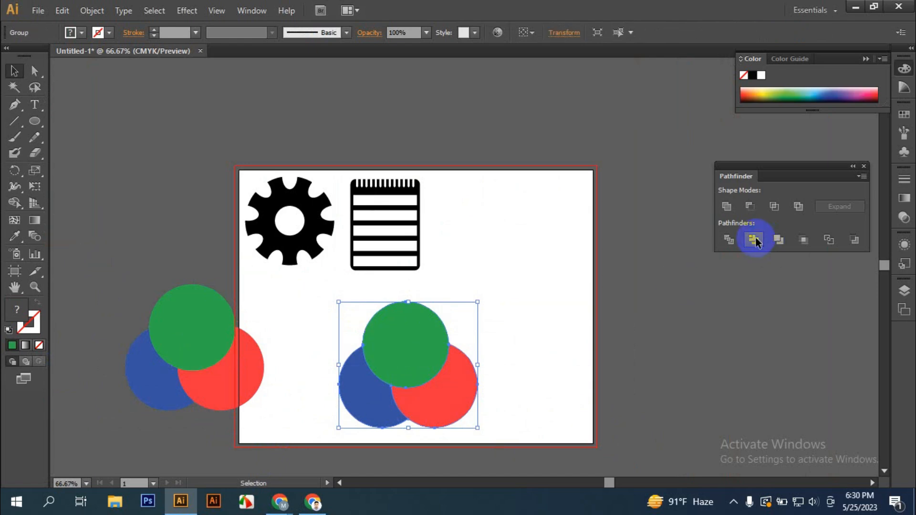
{"action": "left_click", "coordinate": [648, 347]}
{"action": "right_click", "coordinate": [402, 354]}
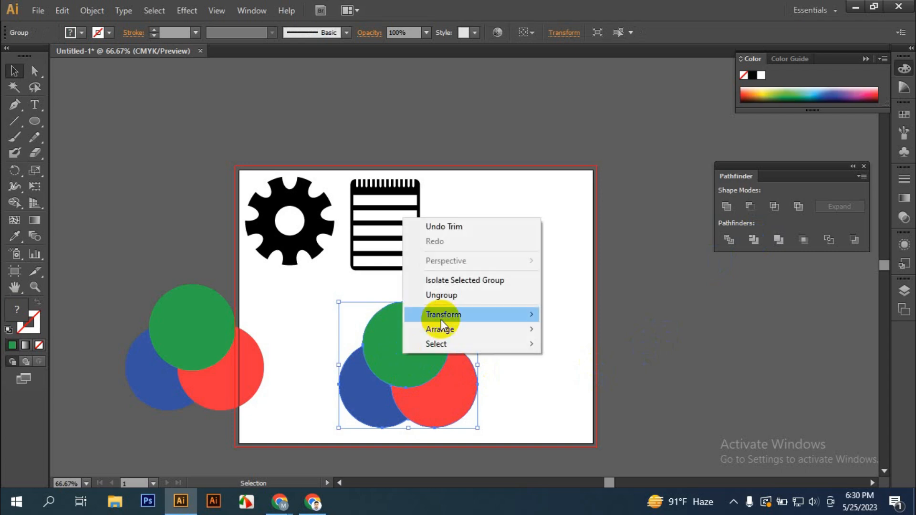
{"action": "left_click", "coordinate": [468, 294]}
Move the trimmed green circle, red piece and blue piece apart from each other.
{"action": "left_click", "coordinate": [527, 302]}
{"action": "left_click_drag", "start_coordinate": [390, 336], "coordinate": [426, 305]}
{"action": "left_click_drag", "start_coordinate": [452, 387], "coordinate": [500, 404]}
{"action": "left_click_drag", "start_coordinate": [380, 401], "coordinate": [352, 396]}
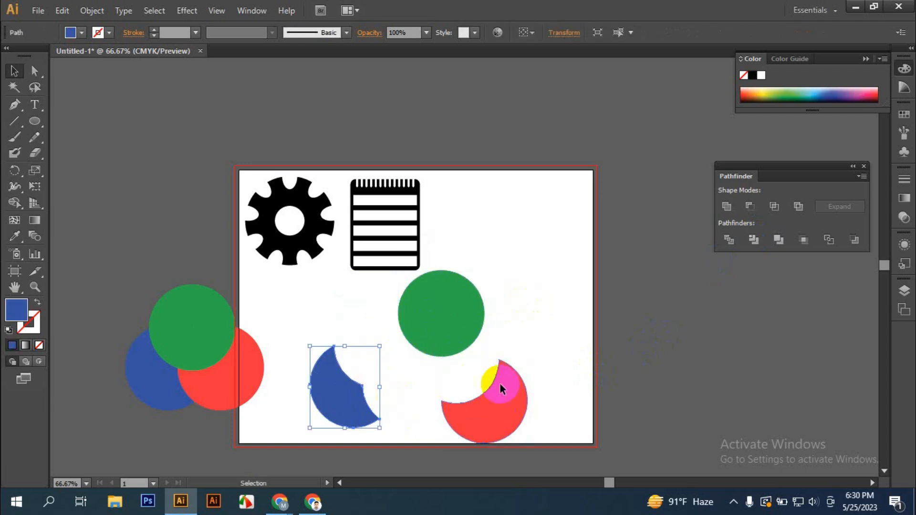
Undo the piece moves, the ungrouping and the Trim on the three circles.
{"action": "key", "text": "ctrl+z"}
{"action": "key", "text": "ctrl+z"}
{"action": "key", "text": "ctrl+z"}
{"action": "key", "text": "ctrl+z"}
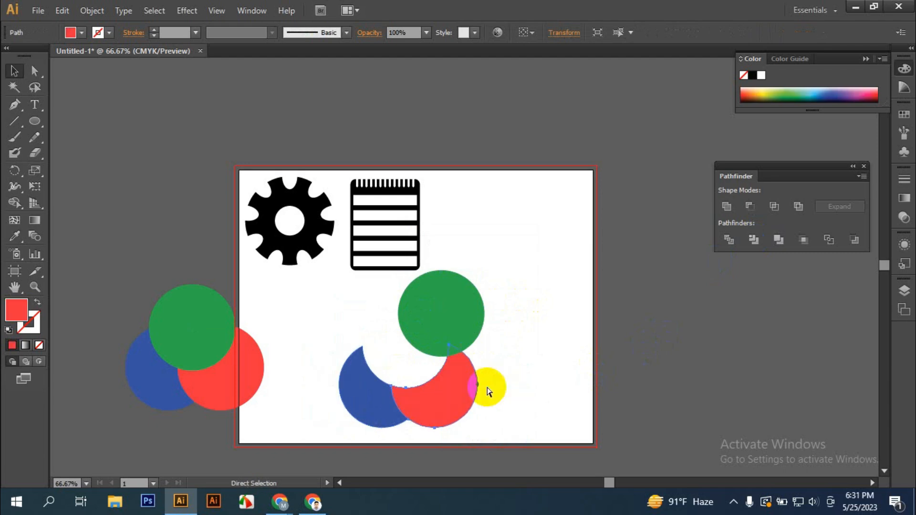
{"action": "left_click", "coordinate": [522, 383]}
{"action": "left_click_drag", "start_coordinate": [312, 315], "coordinate": [498, 428]}
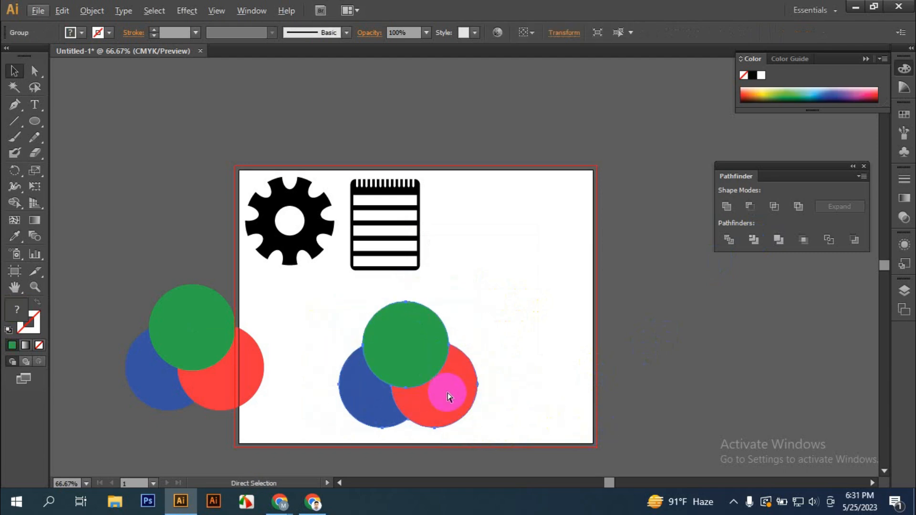
{"action": "key", "text": "ctrl+shift+g"}
{"action": "left_click", "coordinate": [549, 387]}
{"action": "left_click_drag", "start_coordinate": [274, 315], "coordinate": [479, 425]}
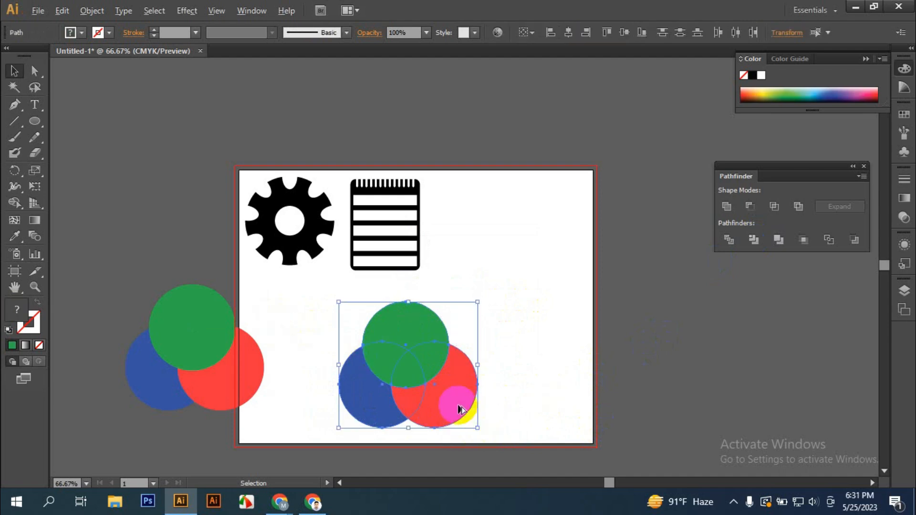
Shift the three circles slightly, apply Pathfinder Trim again, and undo both the trim and the shift.
{"action": "scroll", "coordinate": [456, 406], "scroll_direction": "up", "scroll_amount": 2}
{"action": "left_click_drag", "start_coordinate": [404, 425], "coordinate": [420, 406]}
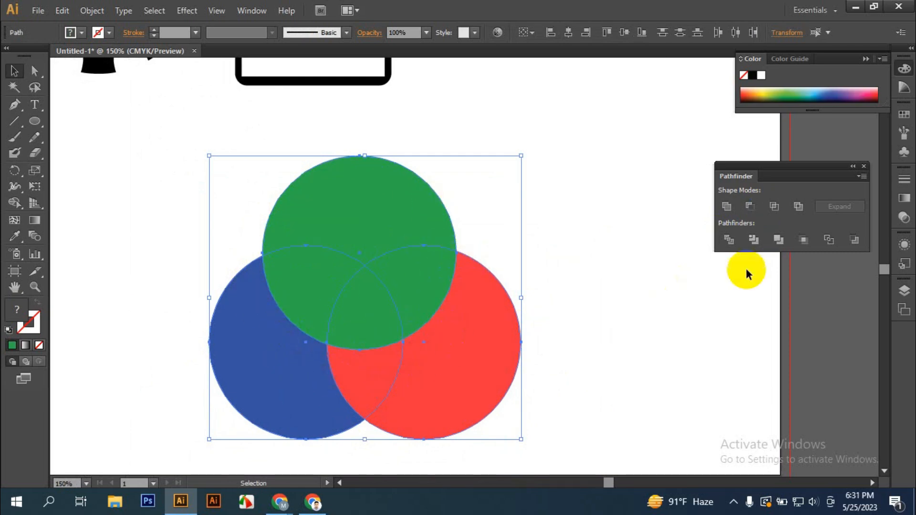
{"action": "left_click", "coordinate": [754, 240]}
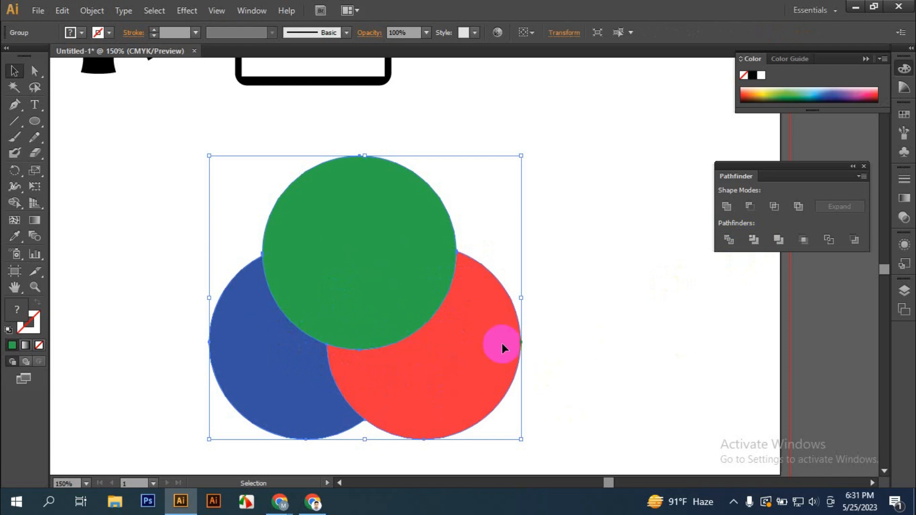
{"action": "key", "text": "ctrl+z"}
{"action": "key", "text": "ctrl+z"}
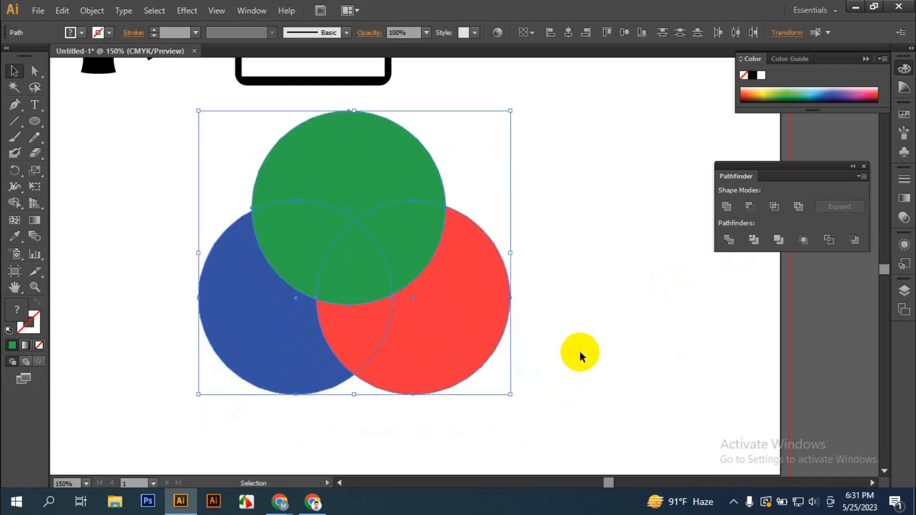
Apply Pathfinder Merge to the three overlapping circles and ungroup the result.
{"action": "left_click", "coordinate": [779, 240]}
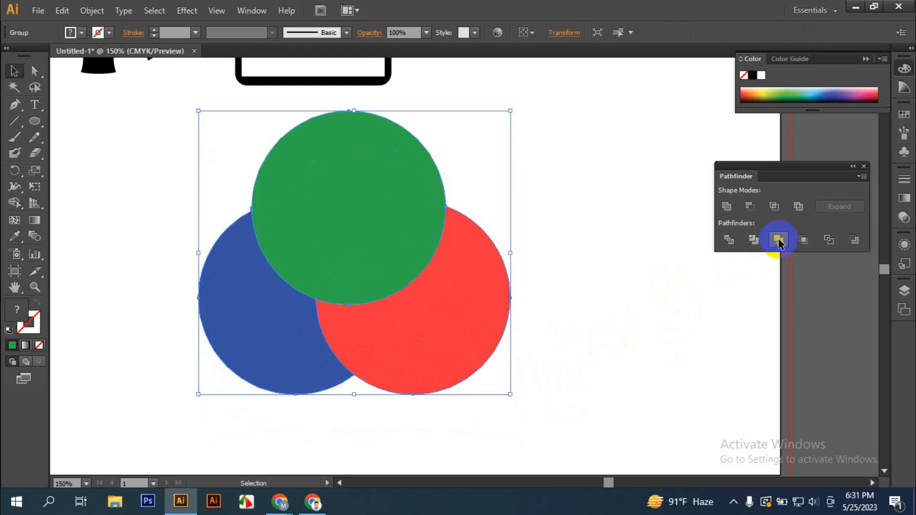
{"action": "left_click", "coordinate": [579, 312]}
{"action": "right_click", "coordinate": [387, 231]}
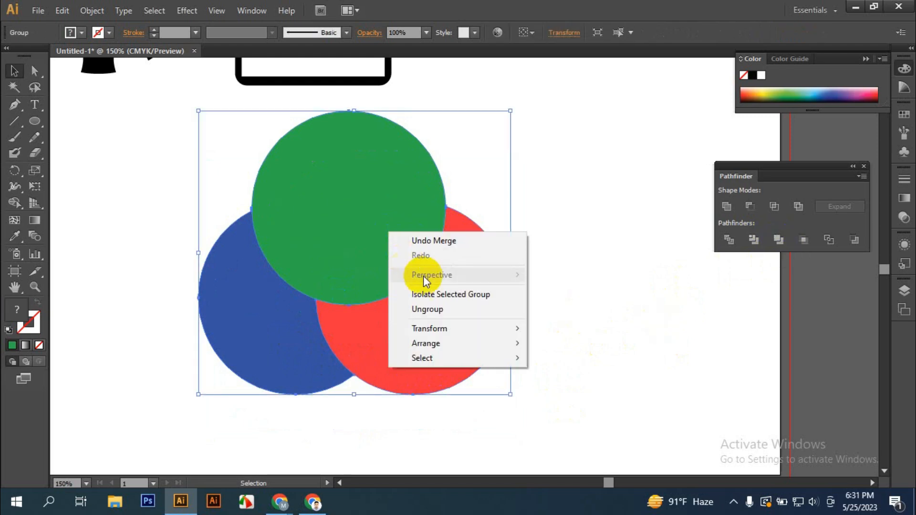
{"action": "left_click", "coordinate": [431, 308]}
Move the merged green circle up and pull the red and blue pieces outward to separate them.
{"action": "left_click", "coordinate": [429, 278]}
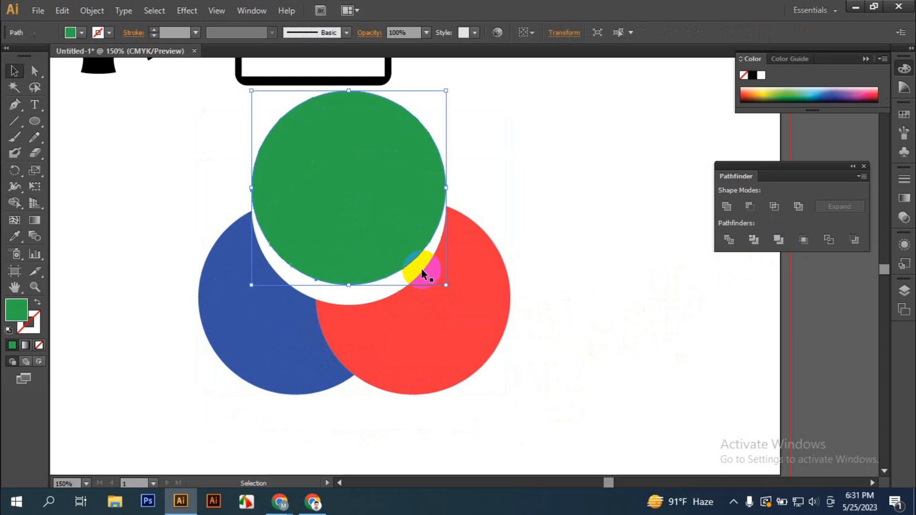
{"action": "left_click_drag", "start_coordinate": [445, 308], "coordinate": [459, 317]}
{"action": "left_click_drag", "start_coordinate": [285, 331], "coordinate": [266, 337]}
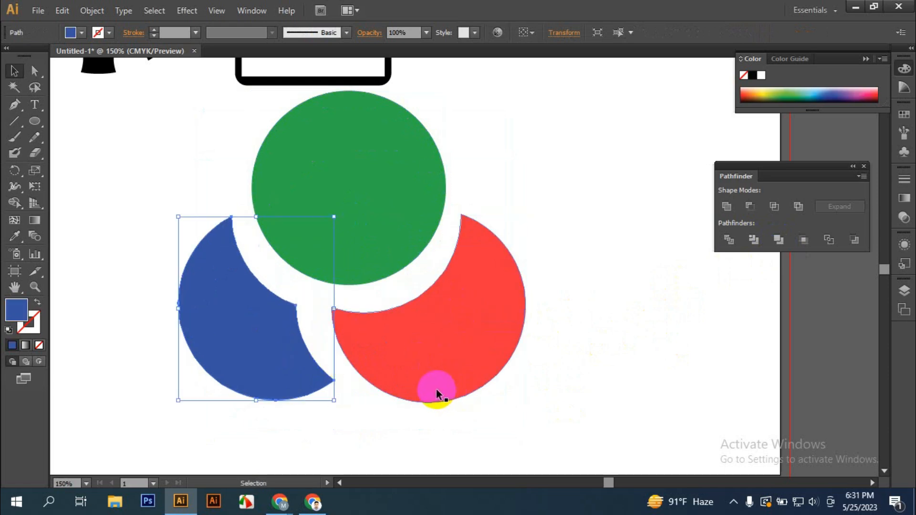
{"action": "left_click_drag", "start_coordinate": [168, 186], "coordinate": [406, 360]}
Undo the separation of the pieces, the ungrouping and the Merge on the three circles.
{"action": "key", "text": "ctrl+z"}
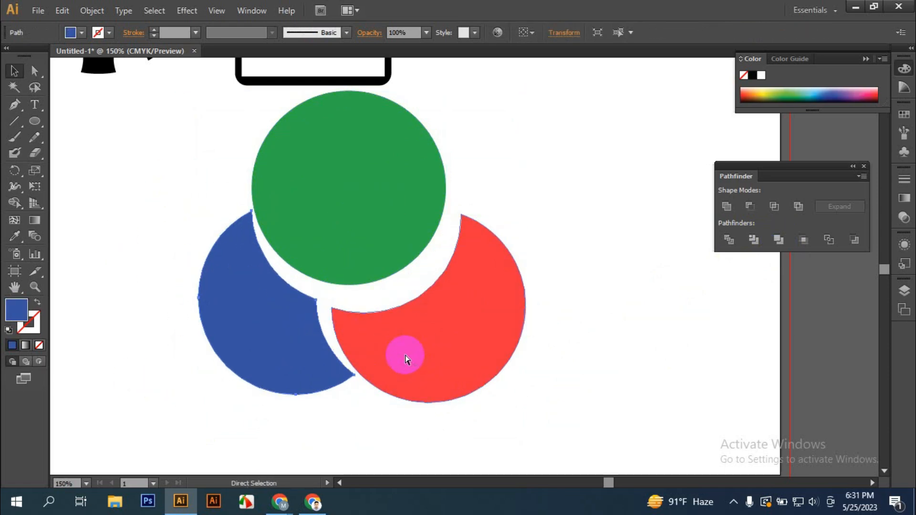
{"action": "key", "text": "ctrl+z"}
{"action": "key", "text": "ctrl+z"}
{"action": "key", "text": "ctrl+z"}
{"action": "key", "text": "ctrl+z"}
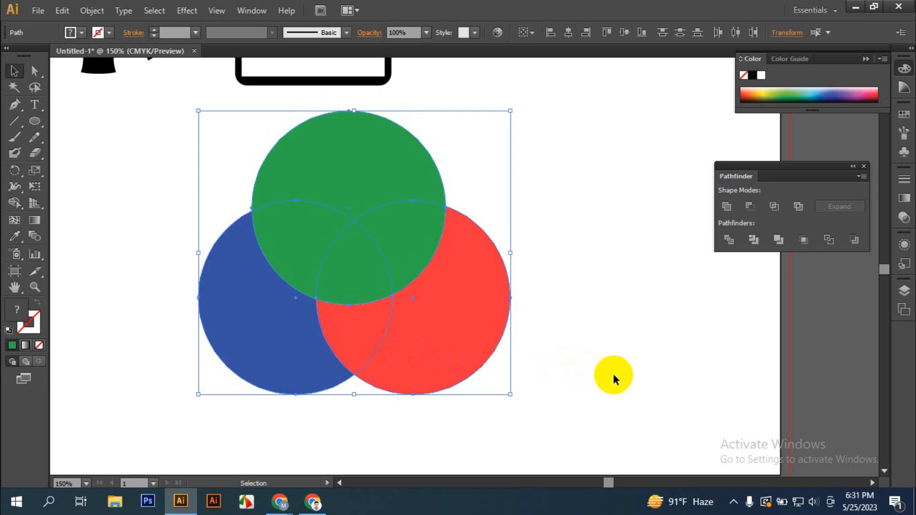
Apply Pathfinder Crop to the three overlapping circles and undo it.
{"action": "left_click", "coordinate": [812, 243]}
{"action": "left_click", "coordinate": [660, 302]}
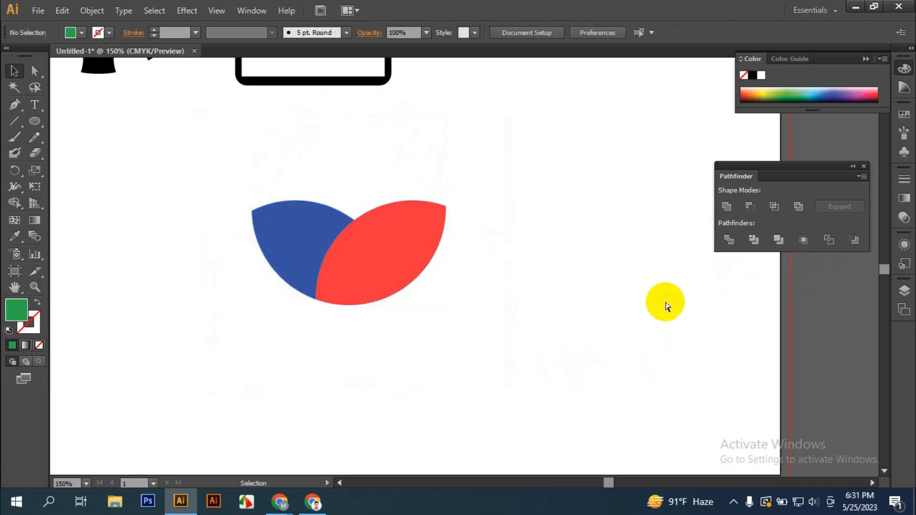
{"action": "key", "text": "ctrl+z"}
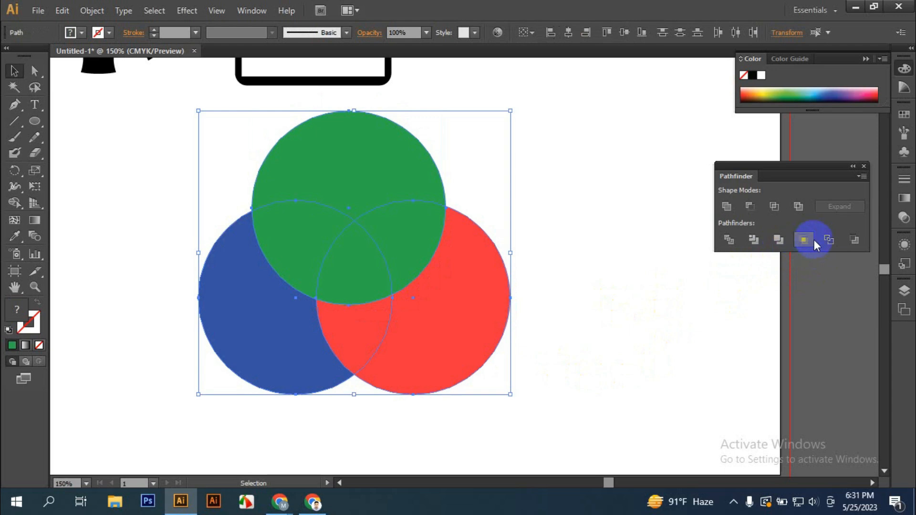
Apply Pathfinder Crop to the three overlapping coloured circles and delete the cropped result.
{"action": "left_click", "coordinate": [804, 240]}
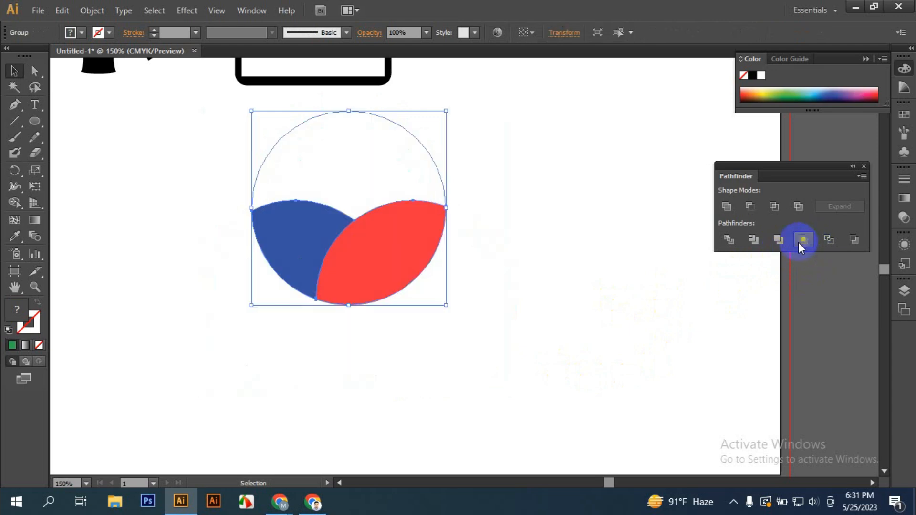
{"action": "left_click", "coordinate": [439, 342]}
{"action": "scroll", "coordinate": [355, 405], "scroll_direction": "down", "scroll_amount": 1}
{"action": "scroll", "coordinate": [356, 405], "scroll_direction": "up", "scroll_amount": 1}
{"action": "left_click", "coordinate": [351, 305]}
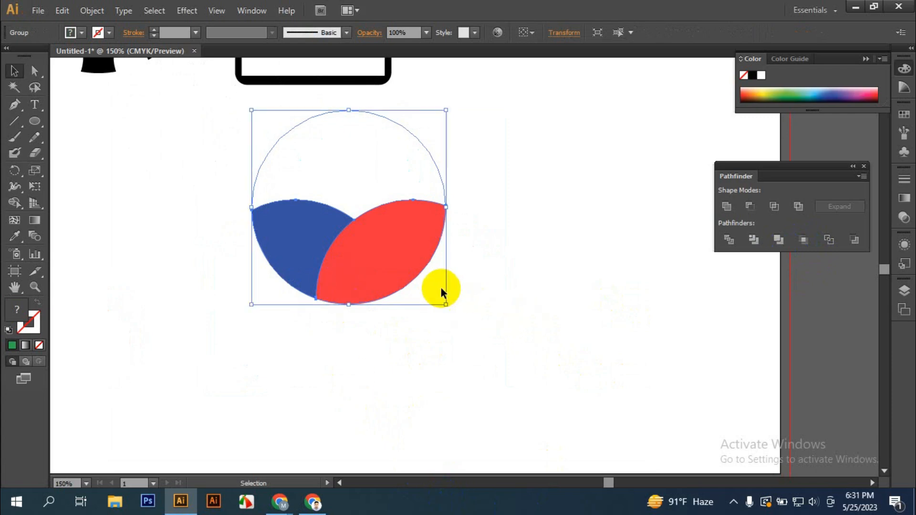
{"action": "key", "text": "Delete"}
Draw a green circle, place an overlapping copy down and to its right, and fill the copy with light blue.
{"action": "left_click", "coordinate": [35, 121]}
{"action": "left_click_drag", "start_coordinate": [254, 232], "coordinate": [366, 349]}
{"action": "left_click", "coordinate": [14, 71]}
{"action": "left_click", "coordinate": [272, 290]}
{"action": "left_click_drag", "start_coordinate": [293, 313], "coordinate": [345, 334]}
{"action": "left_click", "coordinate": [814, 91]}
{"action": "left_click", "coordinate": [17, 73]}
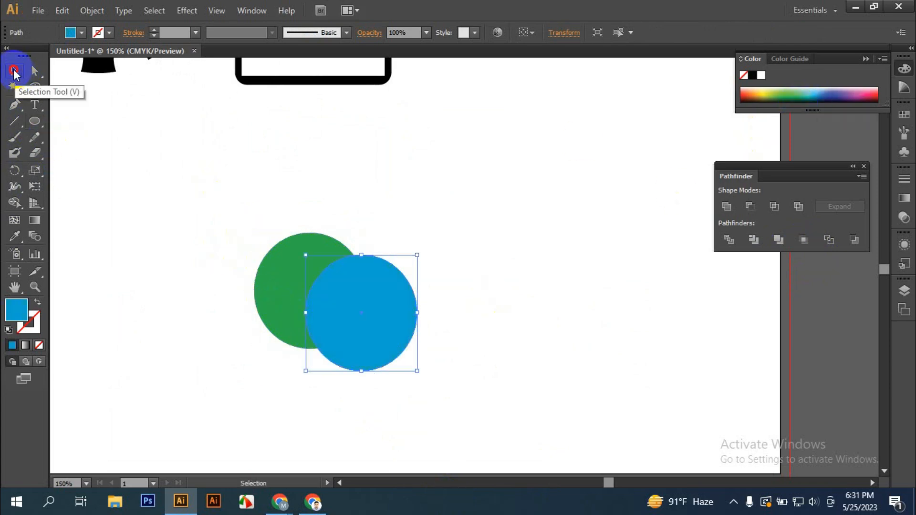
Try Pathfinder Crop twice on the green and light blue circles, undoing it each time along with the light blue fill.
{"action": "scroll", "coordinate": [317, 302], "scroll_direction": "up", "scroll_amount": 2}
{"action": "left_click_drag", "start_coordinate": [184, 210], "coordinate": [407, 375]}
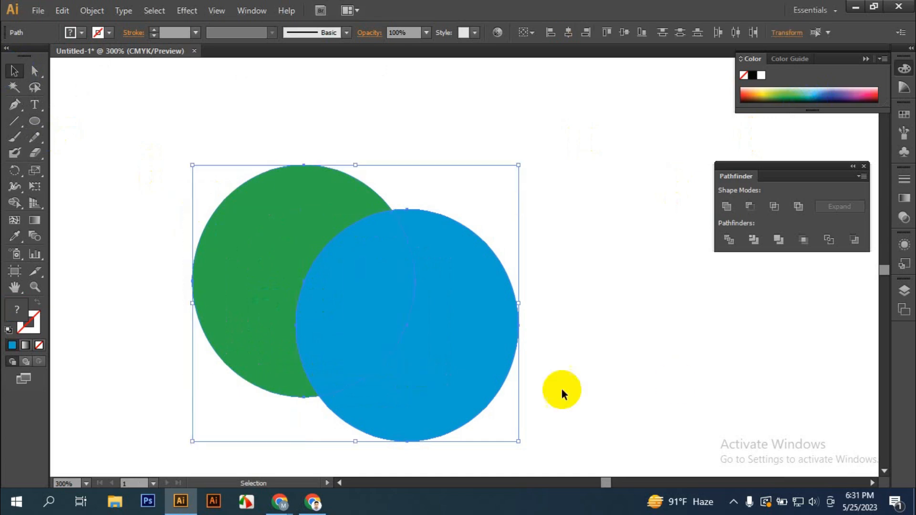
{"action": "left_click", "coordinate": [803, 240]}
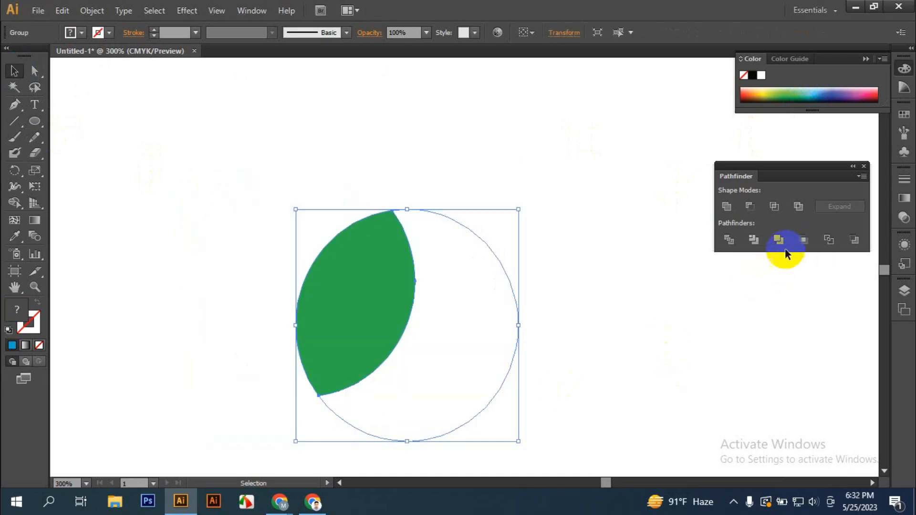
{"action": "key", "text": "ctrl+z"}
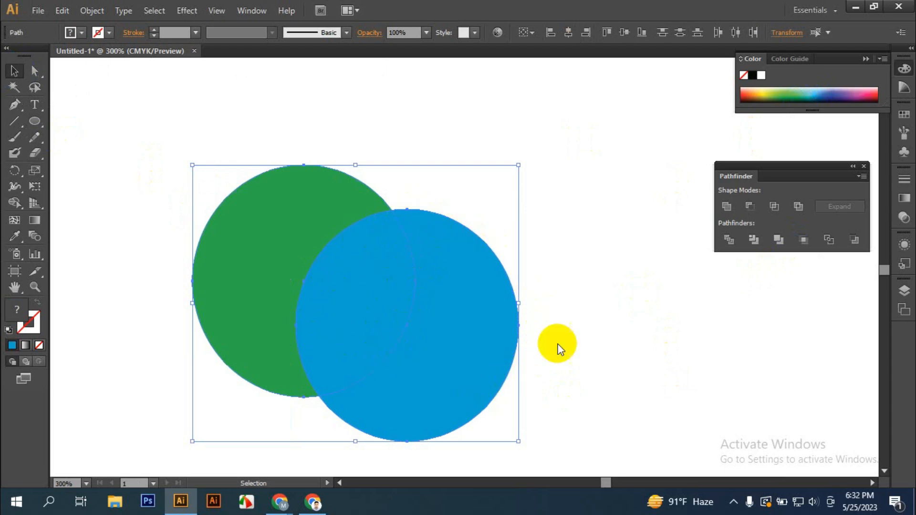
{"action": "left_click", "coordinate": [803, 240]}
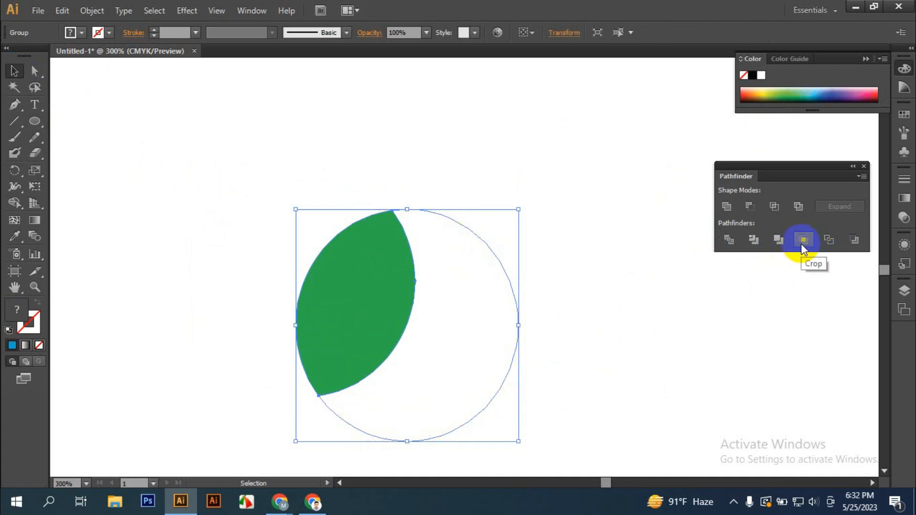
{"action": "key", "text": "ctrl+z"}
{"action": "key", "text": "ctrl+z"}
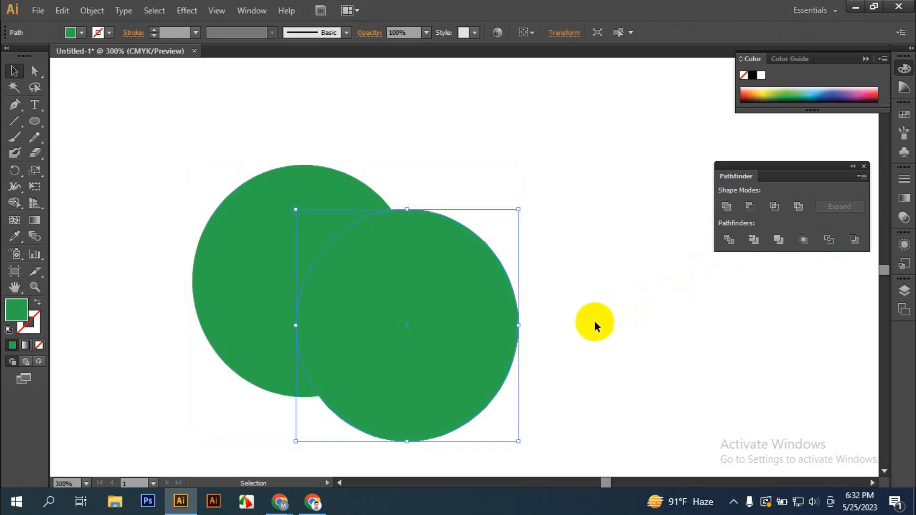
Fill the front circle with dark blue, apply Pathfinder Outline to both circles and examine the outlines up close.
{"action": "left_click", "coordinate": [832, 94]}
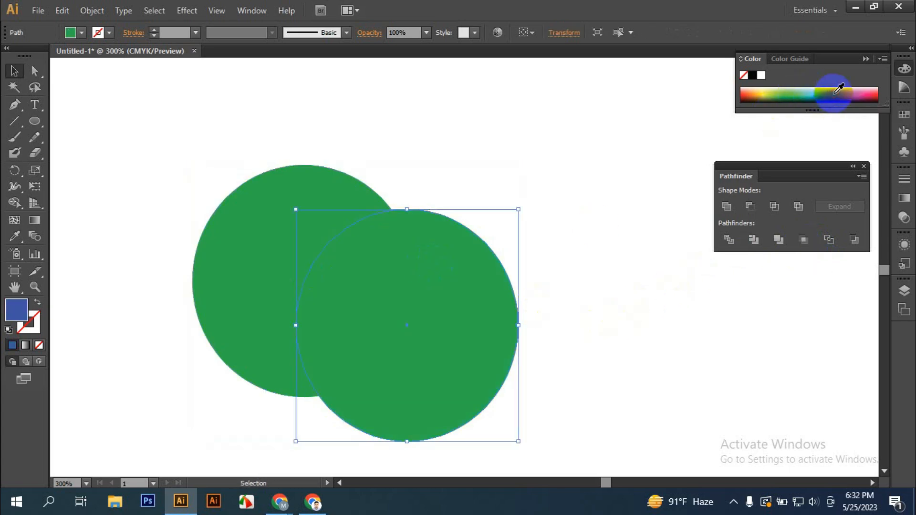
{"action": "left_click_drag", "start_coordinate": [260, 129], "coordinate": [486, 323]}
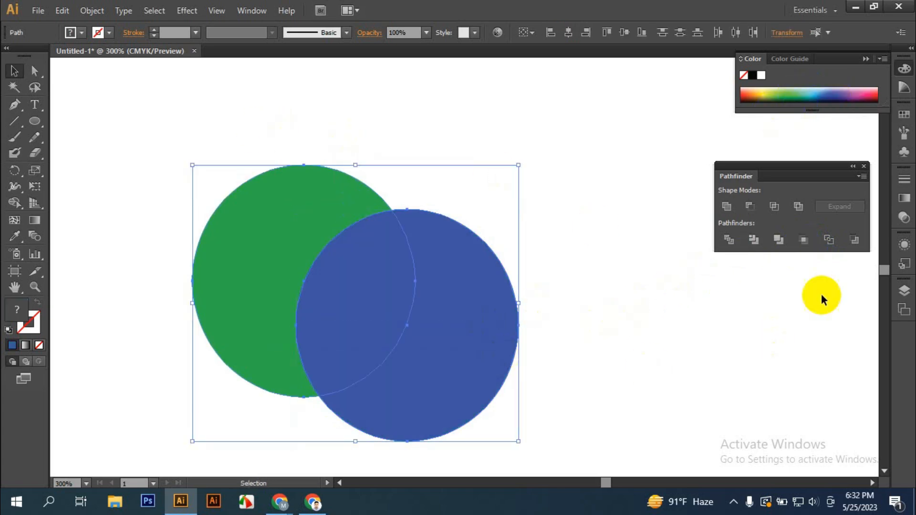
{"action": "left_click", "coordinate": [828, 241]}
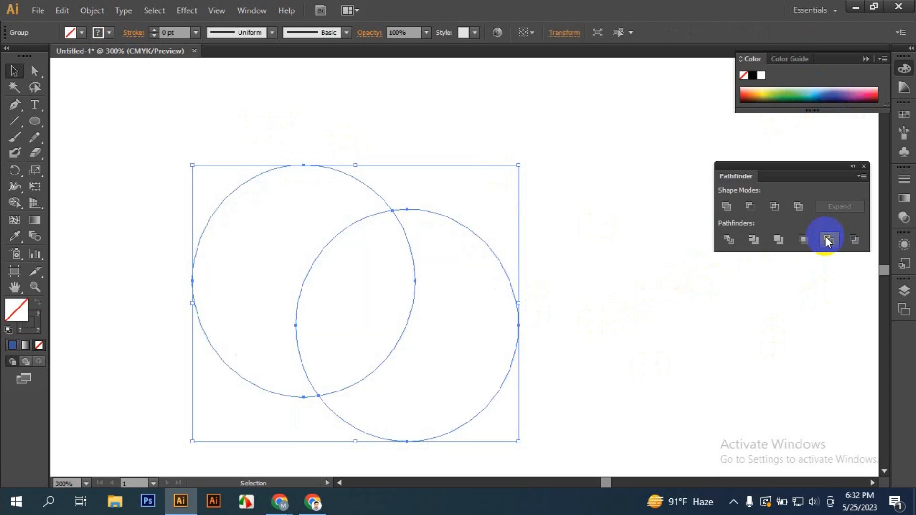
{"action": "left_click", "coordinate": [654, 352]}
{"action": "scroll", "coordinate": [417, 251], "scroll_direction": "up", "scroll_amount": 2}
{"action": "scroll", "coordinate": [410, 227], "scroll_direction": "up", "scroll_amount": 4}
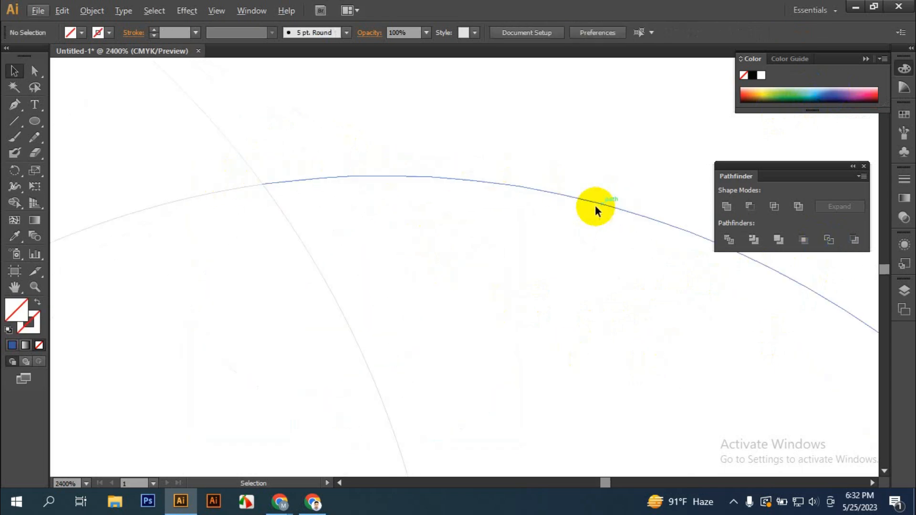
{"action": "scroll", "coordinate": [496, 224], "scroll_direction": "down", "scroll_amount": 6}
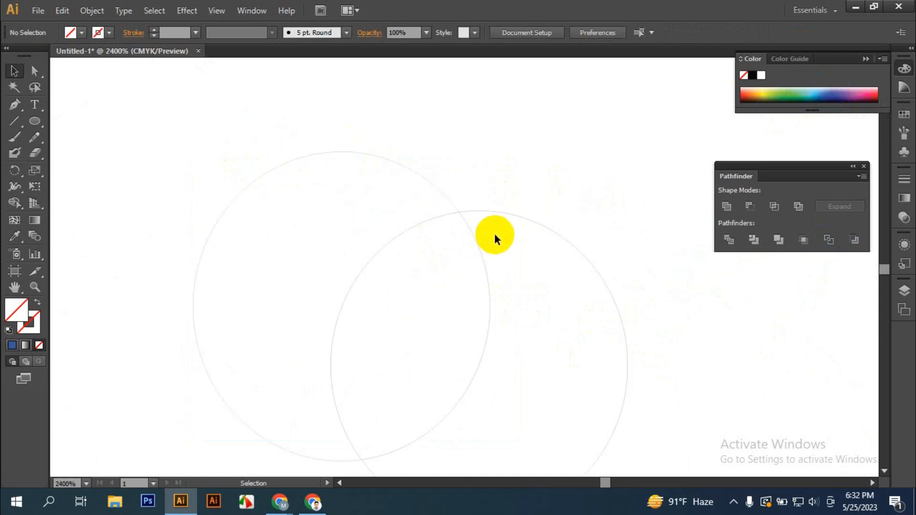
{"action": "scroll", "coordinate": [493, 273], "scroll_direction": "up", "scroll_amount": 2}
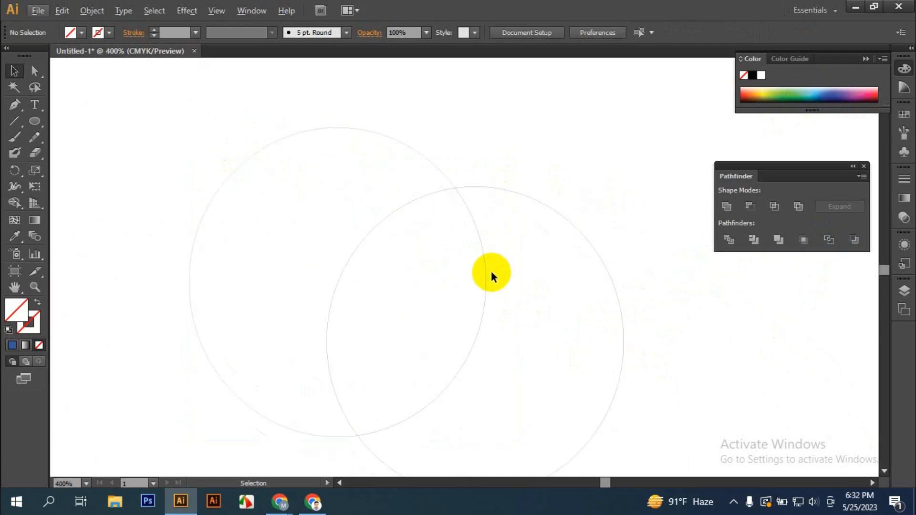
Undo the Outline operation and select both filled circles.
{"action": "key", "text": "ctrl+a"}
{"action": "left_click", "coordinate": [559, 114]}
{"action": "left_click_drag", "start_coordinate": [541, 88], "coordinate": [436, 313]}
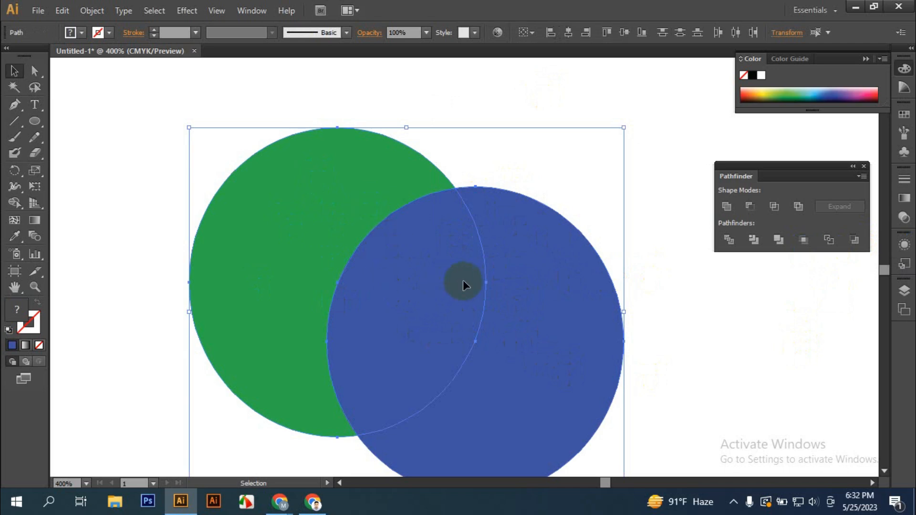
Apply Pathfinder Minus Back to the green and dark blue circles and delete the resulting crescent.
{"action": "left_click", "coordinate": [854, 240]}
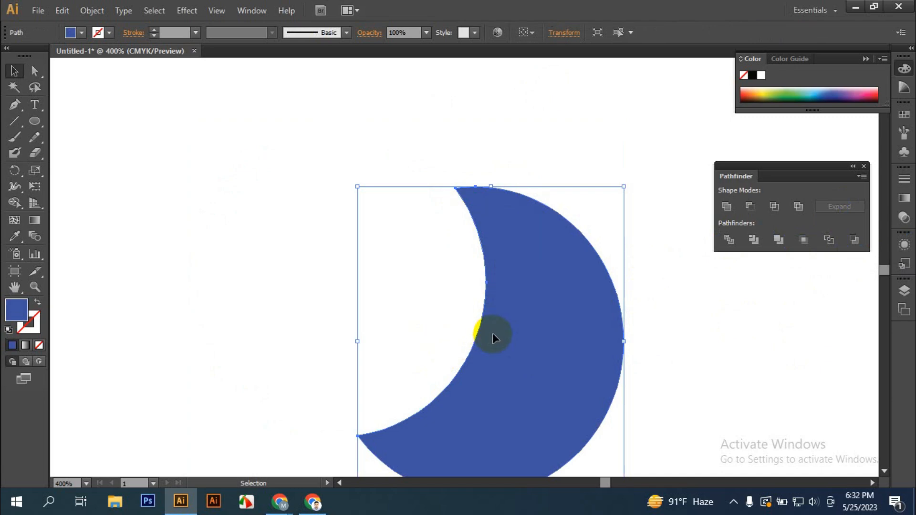
{"action": "scroll", "coordinate": [553, 322], "scroll_direction": "down", "scroll_amount": 6}
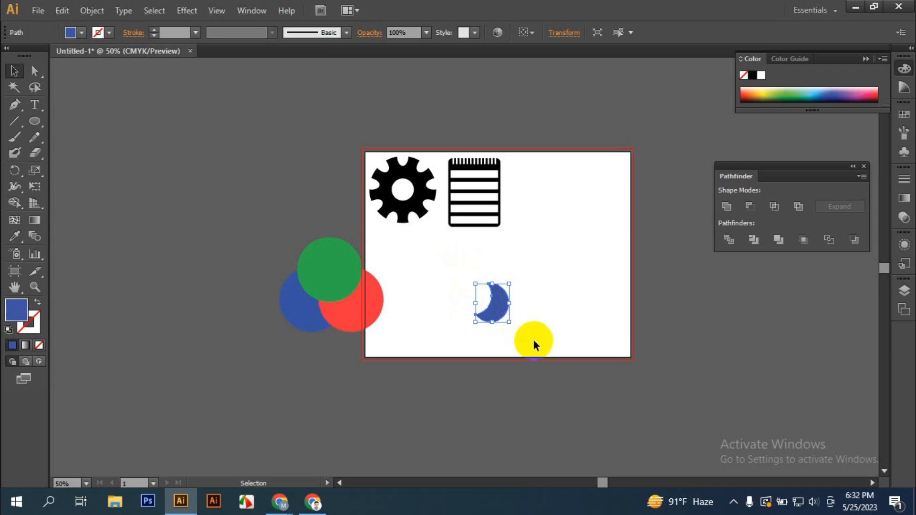
{"action": "key", "text": "Delete"}
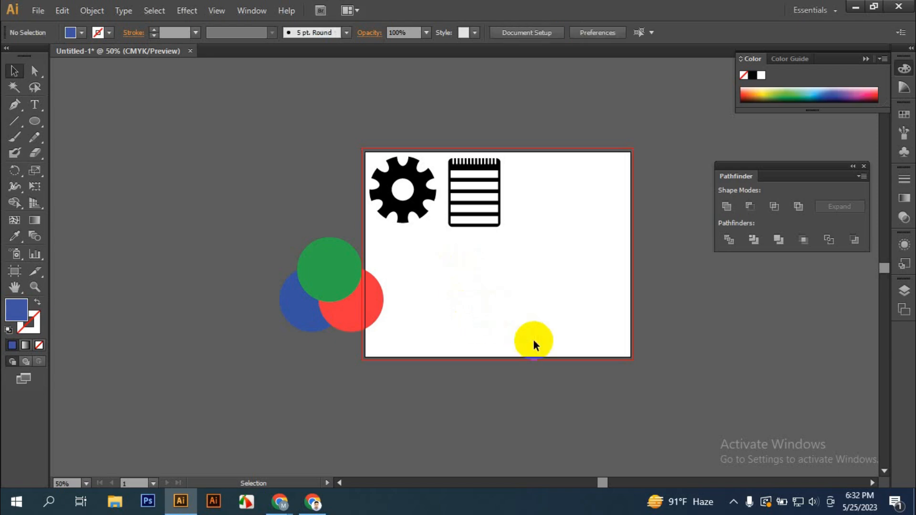
Move the three overlapping coloured circles onto the empty canvas area left of the artboard.
{"action": "left_click_drag", "start_coordinate": [227, 241], "coordinate": [384, 345]}
{"action": "left_click_drag", "start_coordinate": [337, 277], "coordinate": [493, 288]}
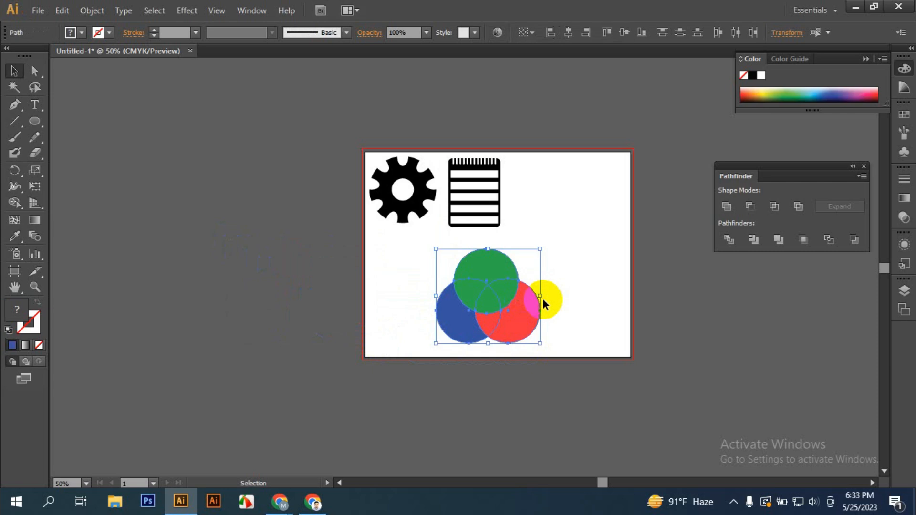
{"action": "left_click_drag", "start_coordinate": [544, 302], "coordinate": [297, 236]}
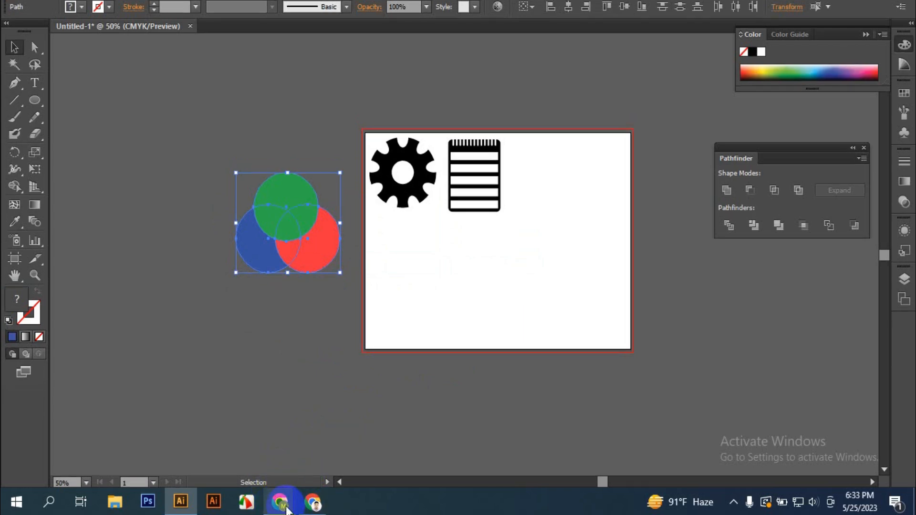
Switch to Chrome and search the web for "google chrome logo" in a new tab.
{"action": "mouse_move", "coordinate": [312, 501]}
{"action": "left_click", "coordinate": [265, 465]}
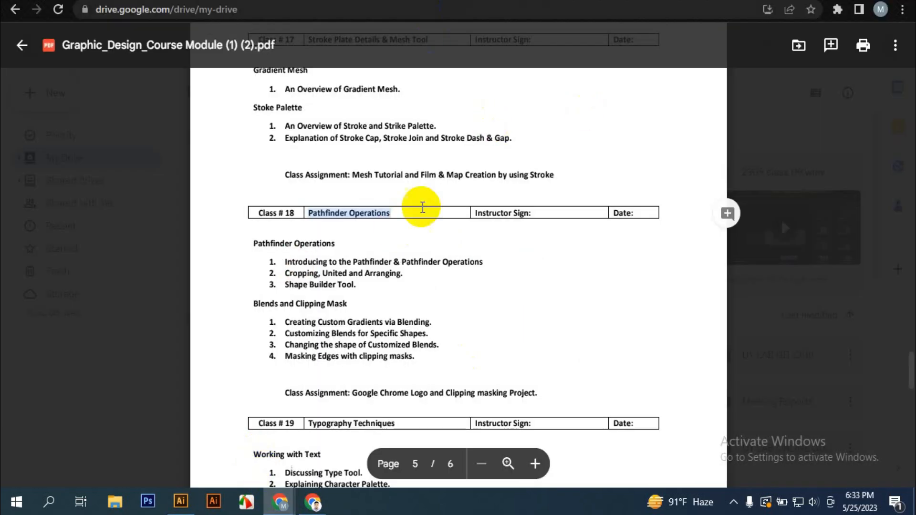
{"action": "key", "text": "ctrl+t"}
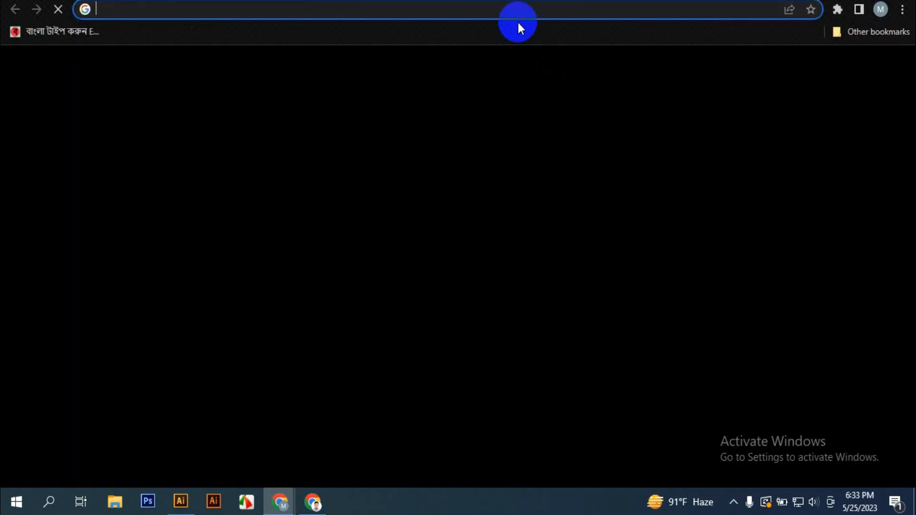
{"action": "left_click", "coordinate": [512, 15]}
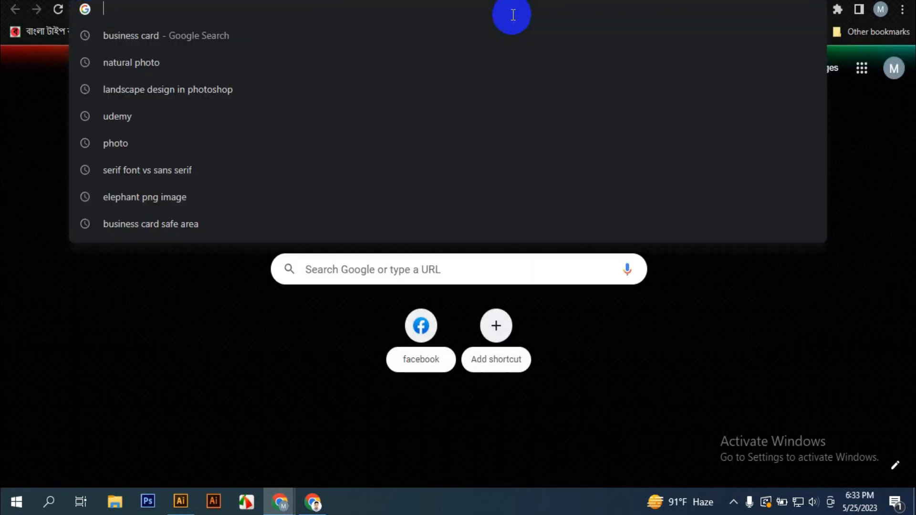
{"action": "type", "text": "google ch"}
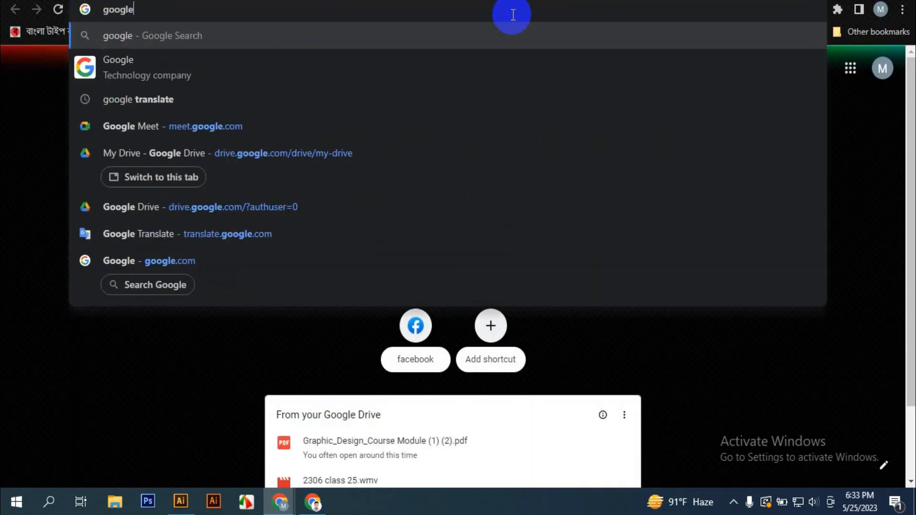
{"action": "type", "text": "rome logo"}
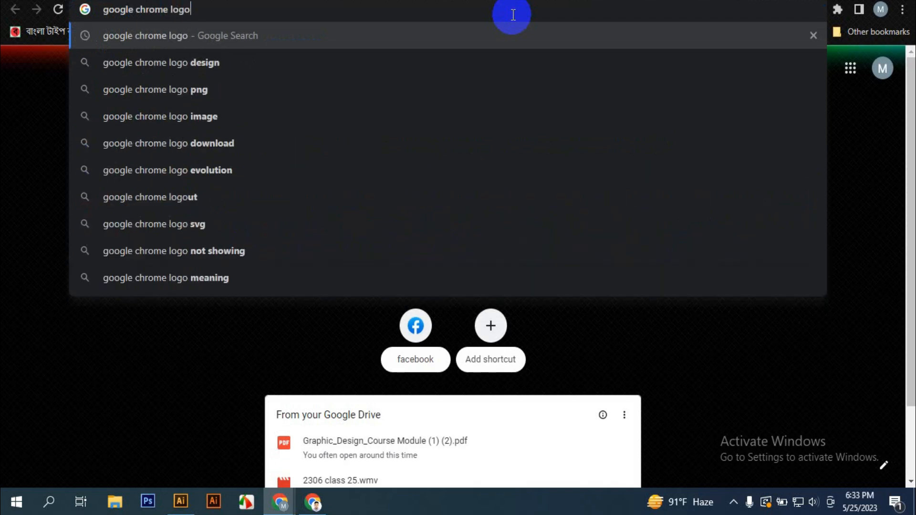
{"action": "key", "text": "Return"}
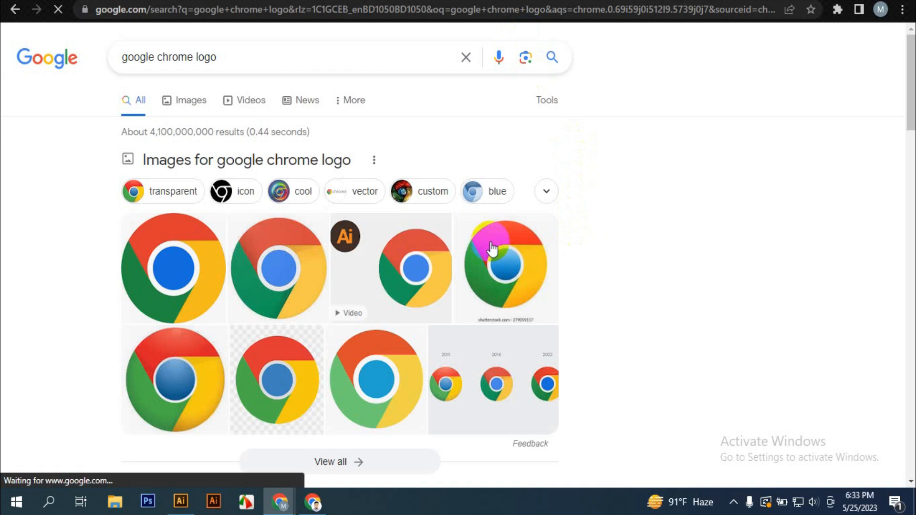
Open the preview of the first Chrome logo image, from Wikimedia Commons, and copy the image.
{"action": "left_click", "coordinate": [168, 246]}
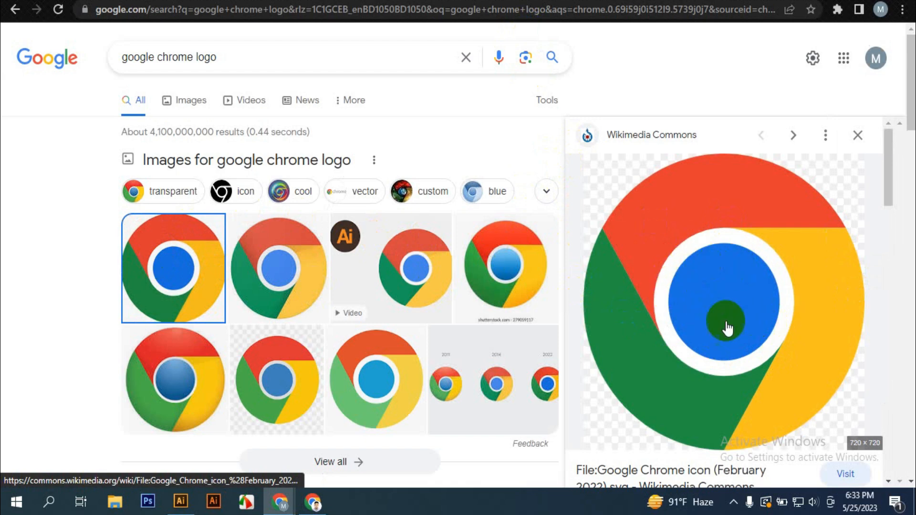
{"action": "right_click", "coordinate": [717, 201]}
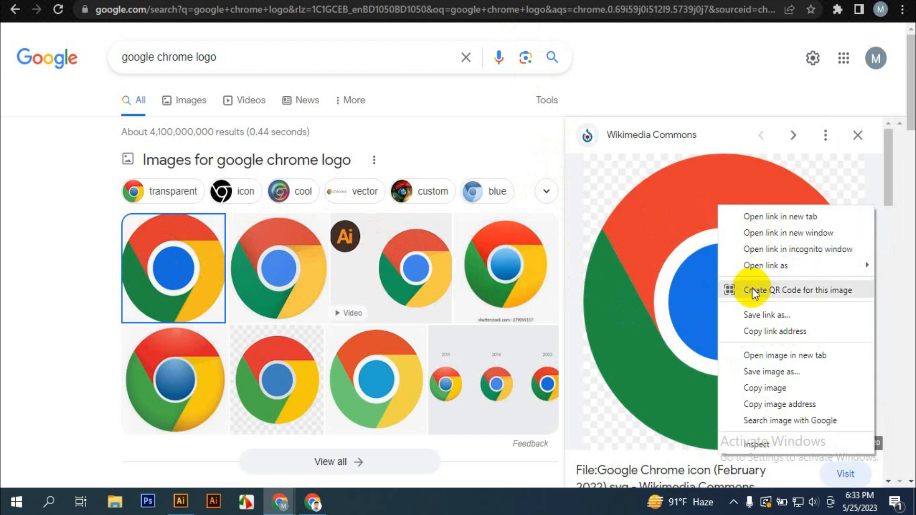
{"action": "left_click", "coordinate": [774, 389]}
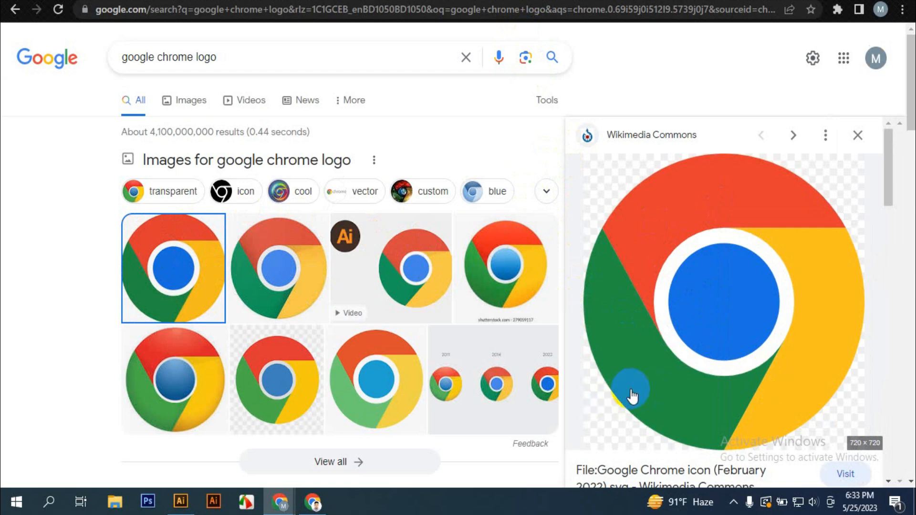
Switch back to Illustrator, paste the Chrome logo and scale it to about 3.9 in square on the artboard's right side.
{"action": "mouse_move", "coordinate": [280, 508]}
{"action": "left_click", "coordinate": [180, 501]}
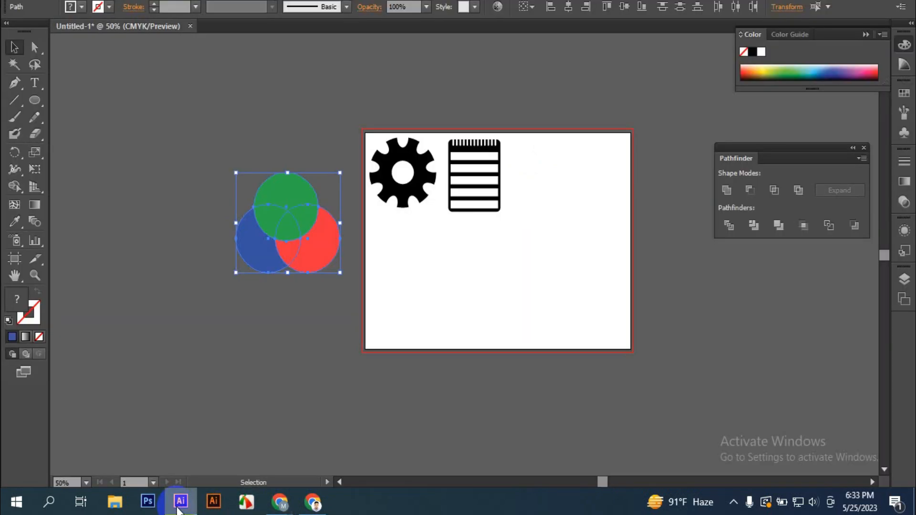
{"action": "key", "text": "ctrl+v"}
{"action": "left_click_drag", "start_coordinate": [464, 231], "coordinate": [464, 248]}
{"action": "left_click_drag", "start_coordinate": [586, 406], "coordinate": [487, 307]}
{"action": "left_click_drag", "start_coordinate": [419, 245], "coordinate": [555, 294]}
{"action": "left_click_drag", "start_coordinate": [622, 359], "coordinate": [575, 307]}
{"action": "left_click_drag", "start_coordinate": [522, 280], "coordinate": [568, 250]}
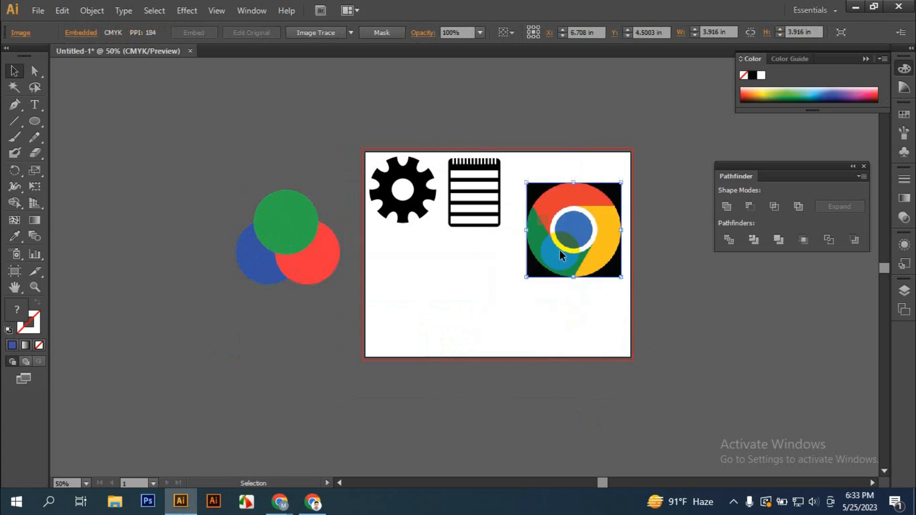
Shrink the Chrome logo to about 3.1 in square and move it up beside the notepad icon.
{"action": "left_click_drag", "start_coordinate": [615, 275], "coordinate": [602, 258]}
{"action": "left_click", "coordinate": [639, 268]}
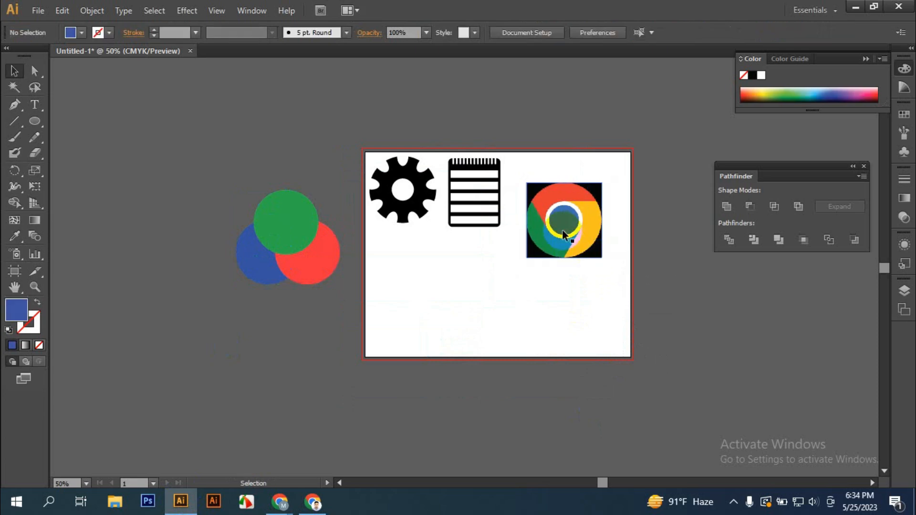
{"action": "left_click_drag", "start_coordinate": [562, 231], "coordinate": [564, 207]}
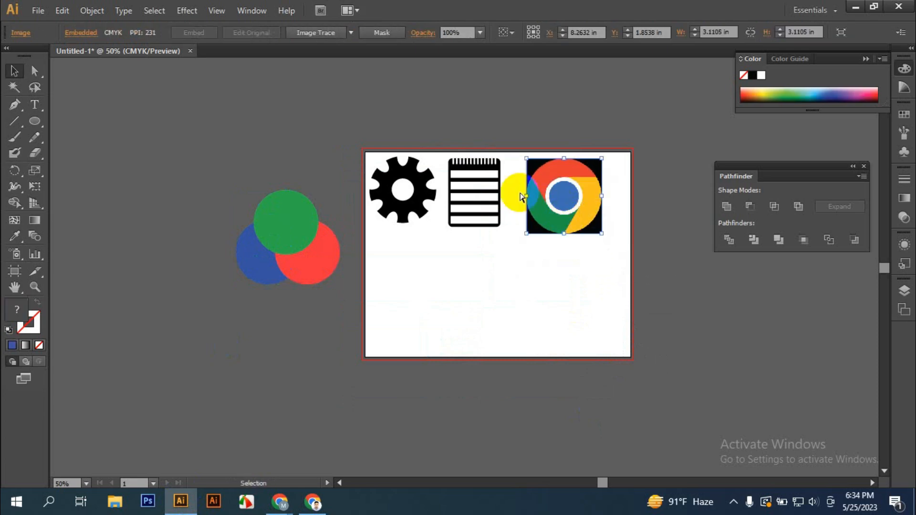
{"action": "scroll", "coordinate": [520, 196], "scroll_direction": "up", "scroll_amount": 3}
{"action": "left_click", "coordinate": [595, 235]}
{"action": "left_click", "coordinate": [588, 181]}
{"action": "left_click", "coordinate": [618, 279]}
{"action": "left_click", "coordinate": [614, 187]}
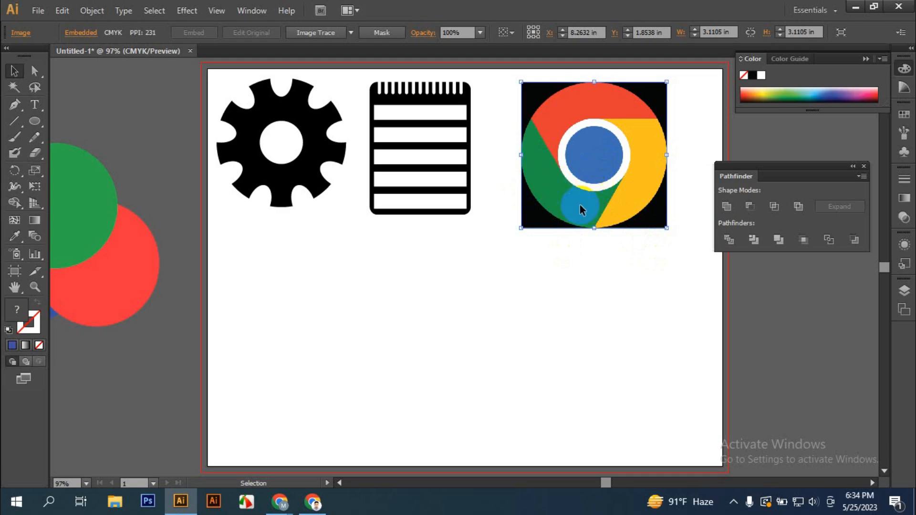
{"action": "left_click", "coordinate": [733, 501]}
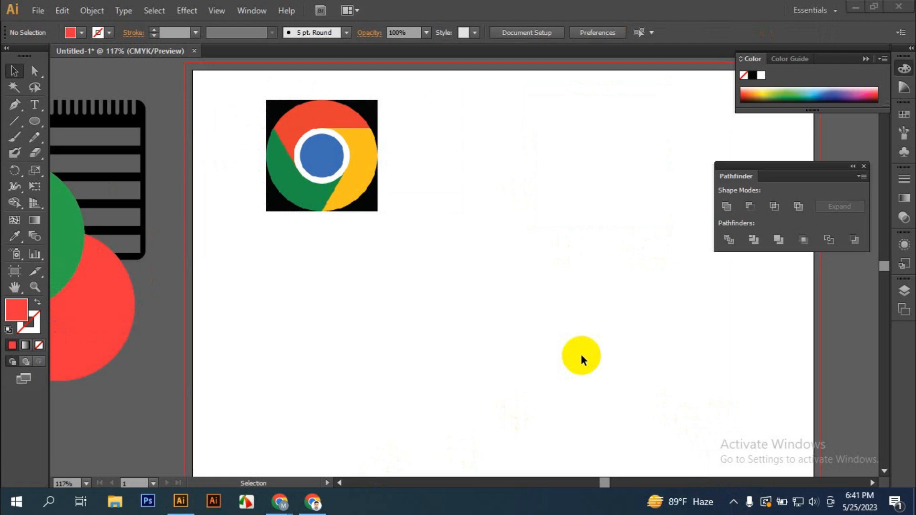
Draw a large red circle on the artboard below and to the right of the Chrome logo reference.
{"action": "left_click", "coordinate": [31, 125]}
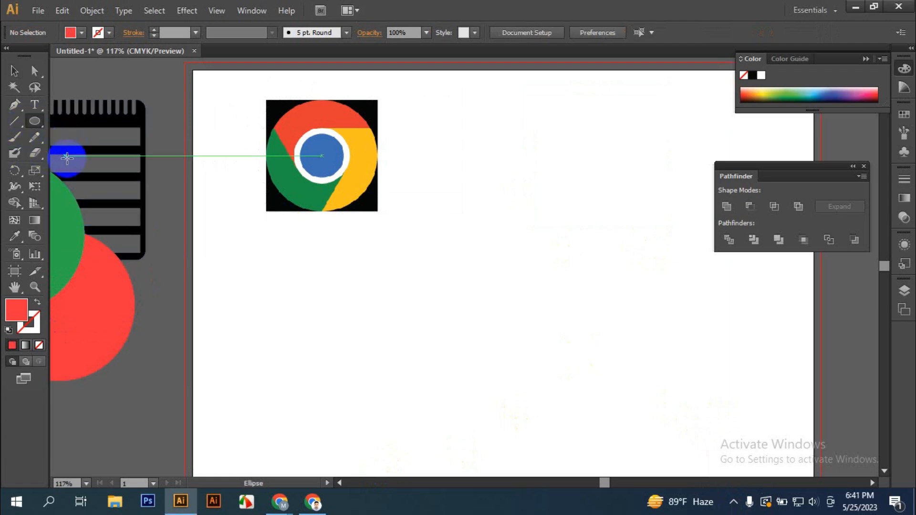
{"action": "left_click_drag", "start_coordinate": [481, 247], "coordinate": [619, 405]}
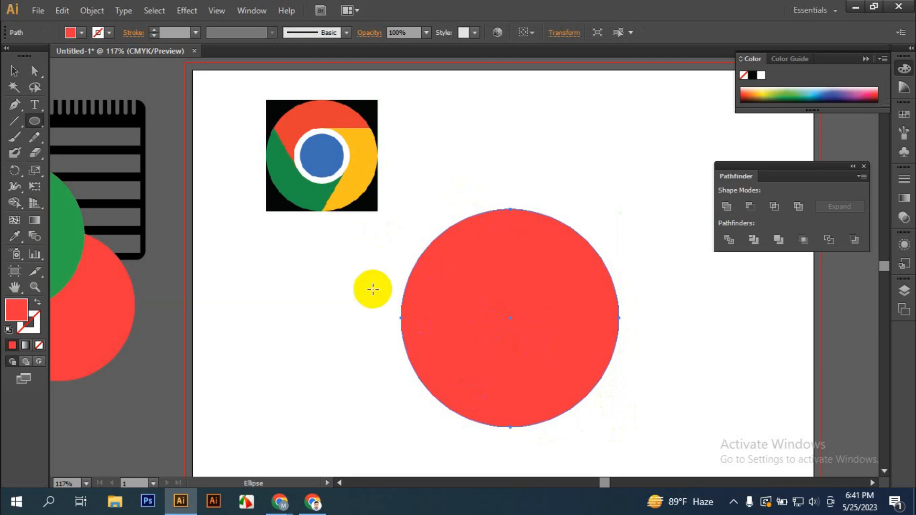
{"action": "left_click", "coordinate": [14, 70]}
{"action": "left_click", "coordinate": [480, 265]}
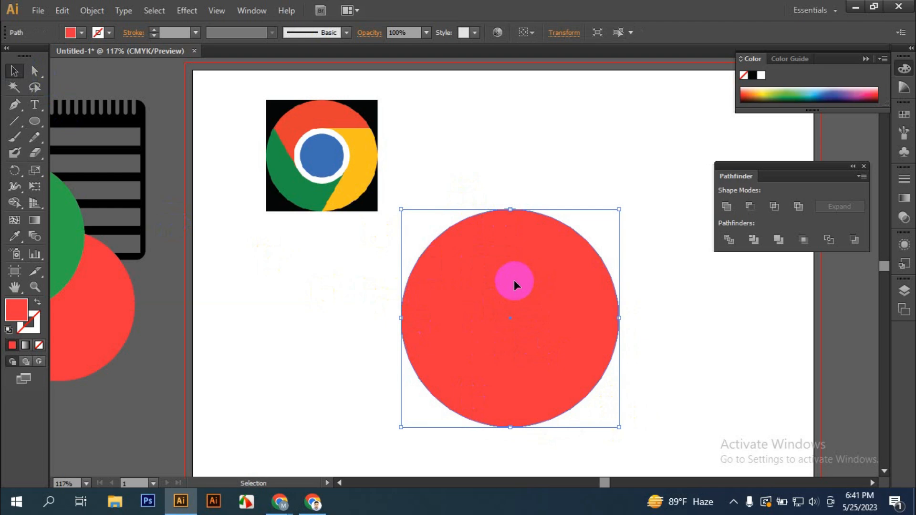
Add two progressively smaller concentric copies of the red circle, proportioned like the Chrome logo's white ring and central disc.
{"action": "key", "text": "a"}
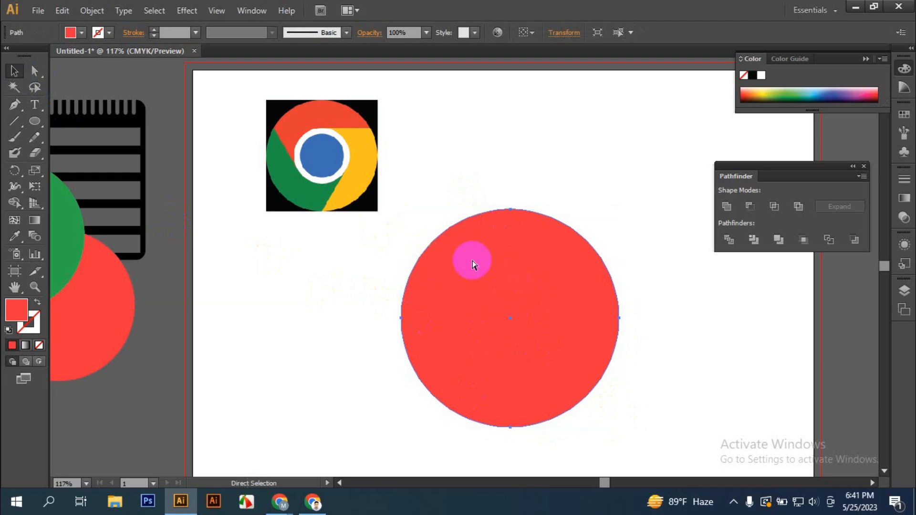
{"action": "key", "text": "v"}
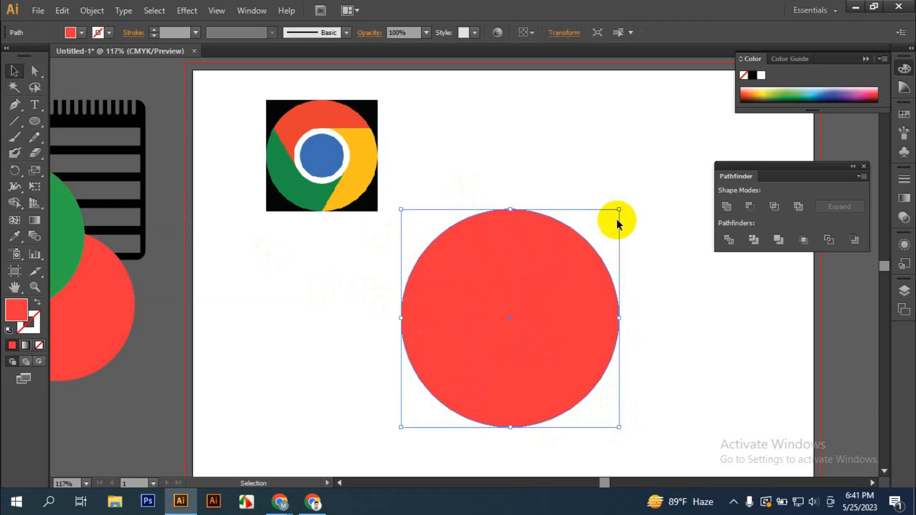
{"action": "left_click_drag", "start_coordinate": [620, 208], "coordinate": [568, 262]}
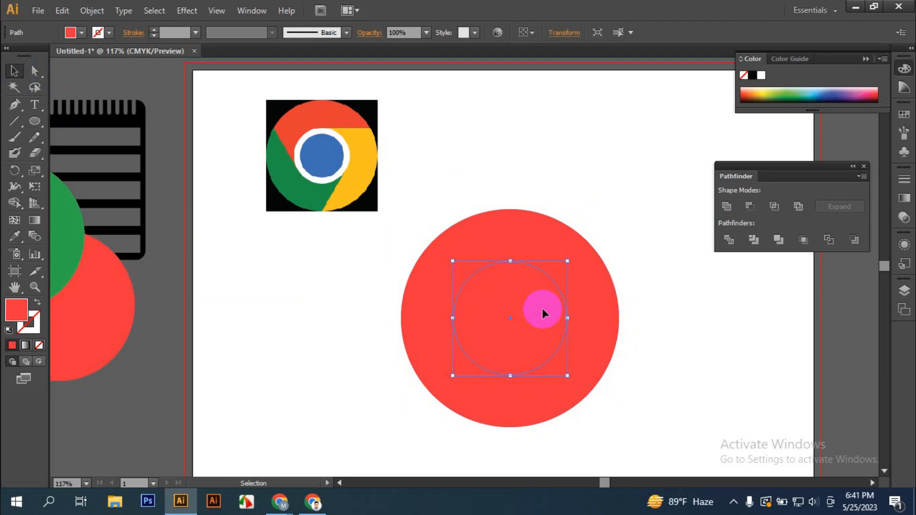
{"action": "key", "text": "v"}
{"action": "left_click_drag", "start_coordinate": [568, 261], "coordinate": [554, 275]}
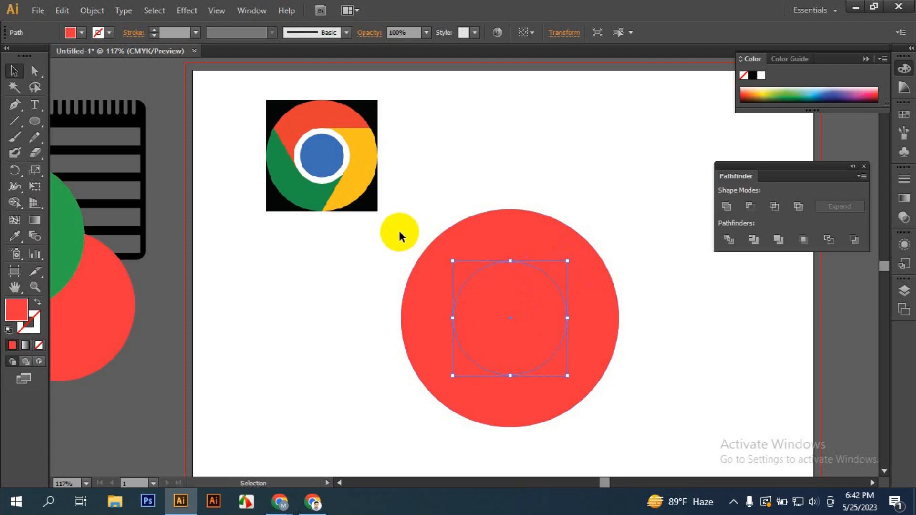
Fill the middle circle white and the innermost circle blue, sampling both colours from the Chrome logo reference.
{"action": "key", "text": "i"}
{"action": "left_click", "coordinate": [321, 128]}
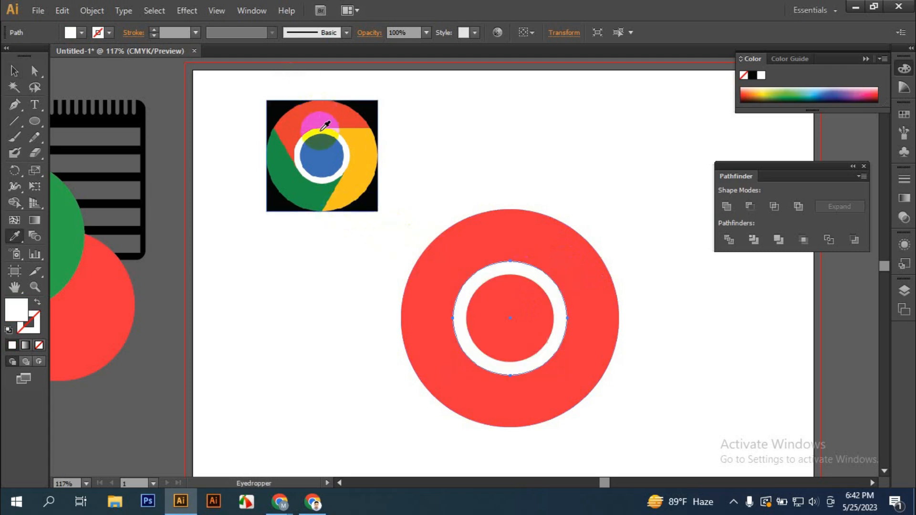
{"action": "left_click", "coordinate": [527, 309], "text": "ctrl"}
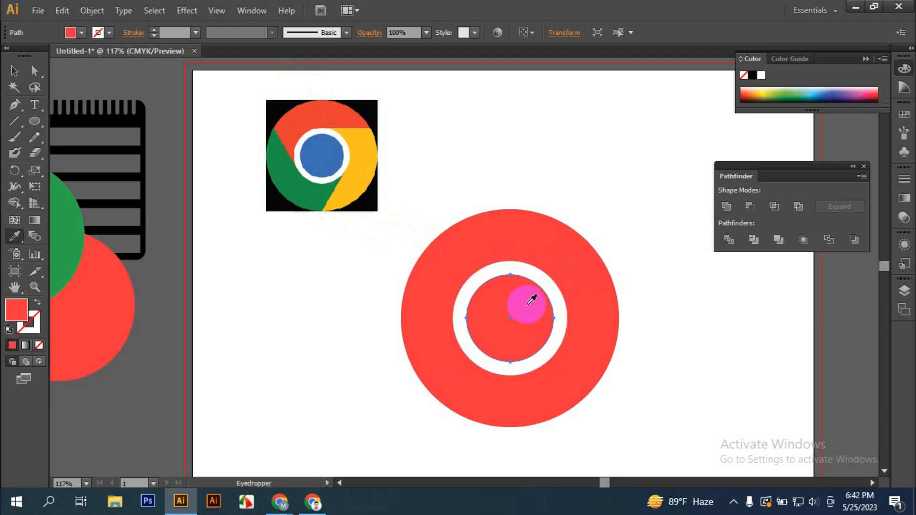
{"action": "left_click", "coordinate": [321, 154]}
{"action": "left_click", "coordinate": [13, 71]}
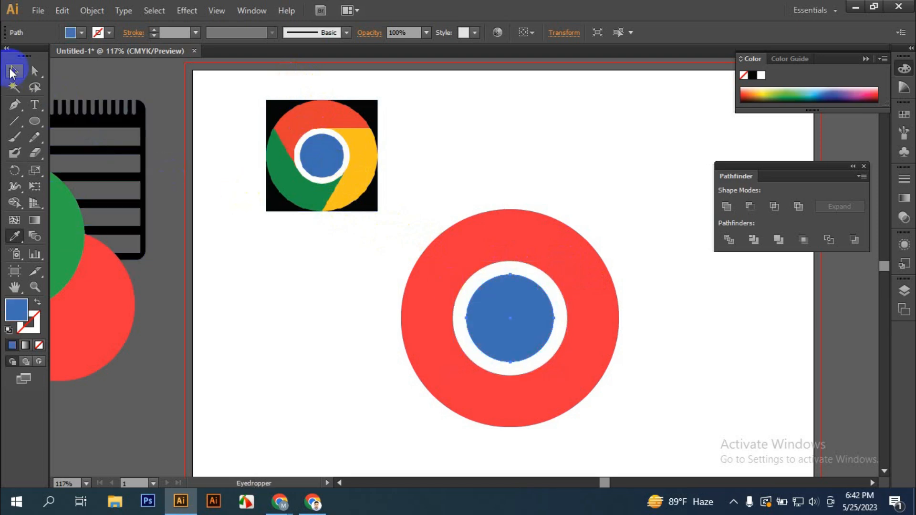
{"action": "left_click", "coordinate": [336, 334]}
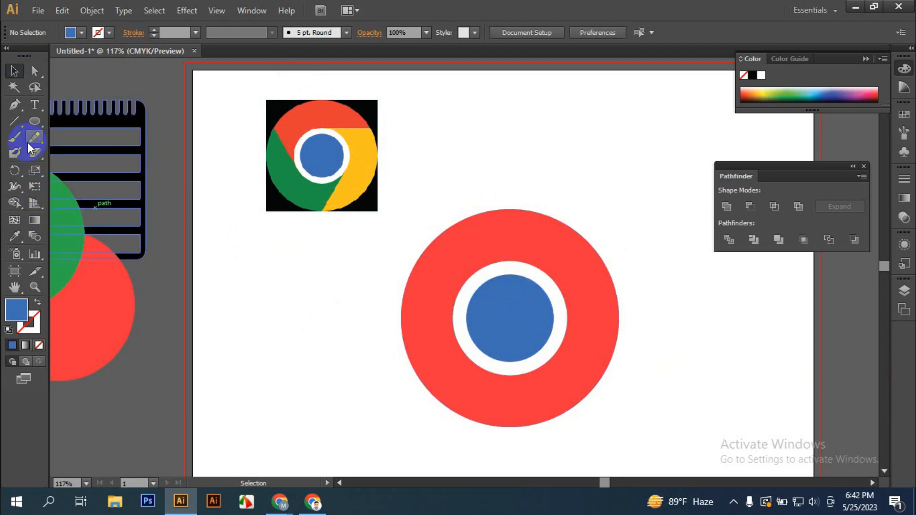
Draw a horizontal line from the top of the white circle to beyond the red circle's right edge.
{"action": "left_click", "coordinate": [16, 123]}
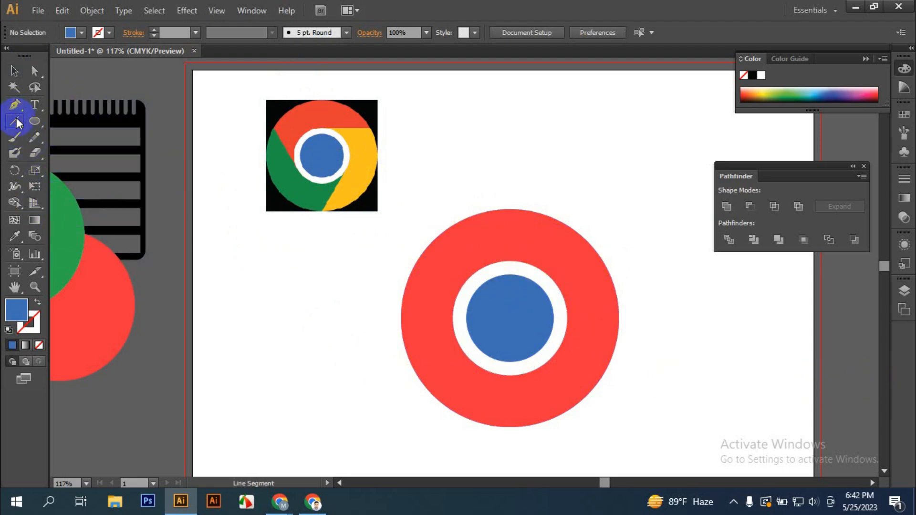
{"action": "left_click", "coordinate": [17, 123]}
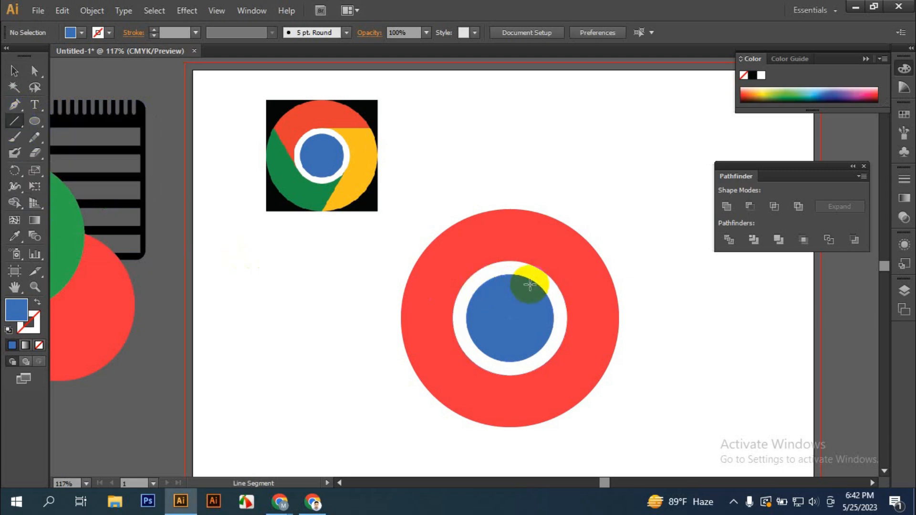
{"action": "scroll", "coordinate": [532, 272], "scroll_direction": "up", "scroll_amount": 2}
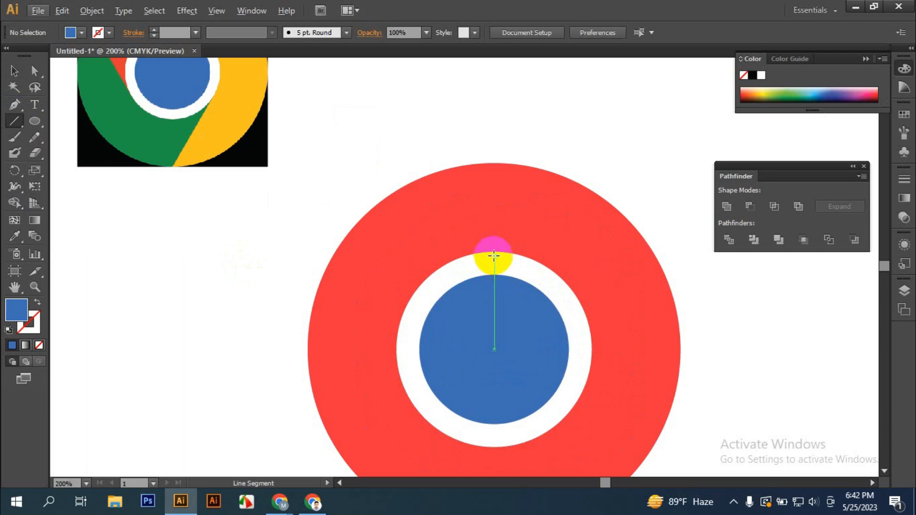
{"action": "left_click_drag", "start_coordinate": [494, 256], "coordinate": [711, 262]}
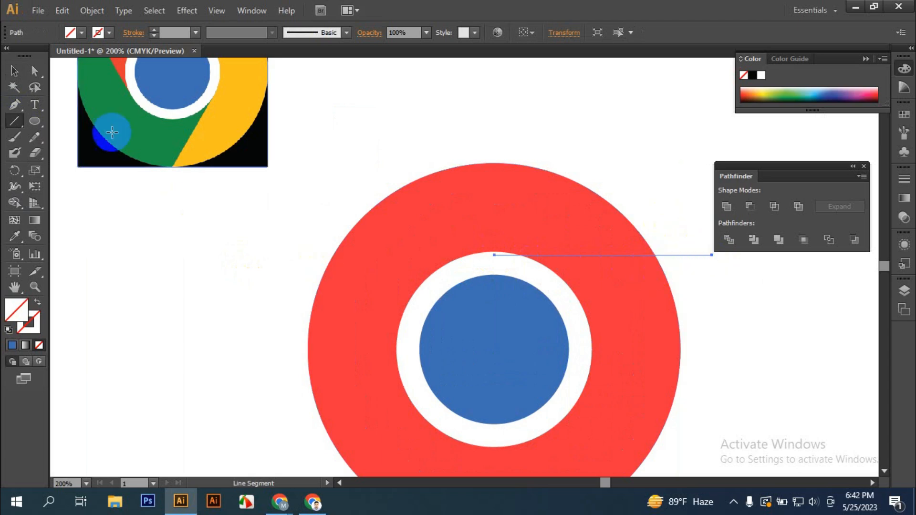
Open the Rotate options for the line with the circles' centre as the rotation point.
{"action": "left_click", "coordinate": [14, 70]}
{"action": "left_click", "coordinate": [14, 170]}
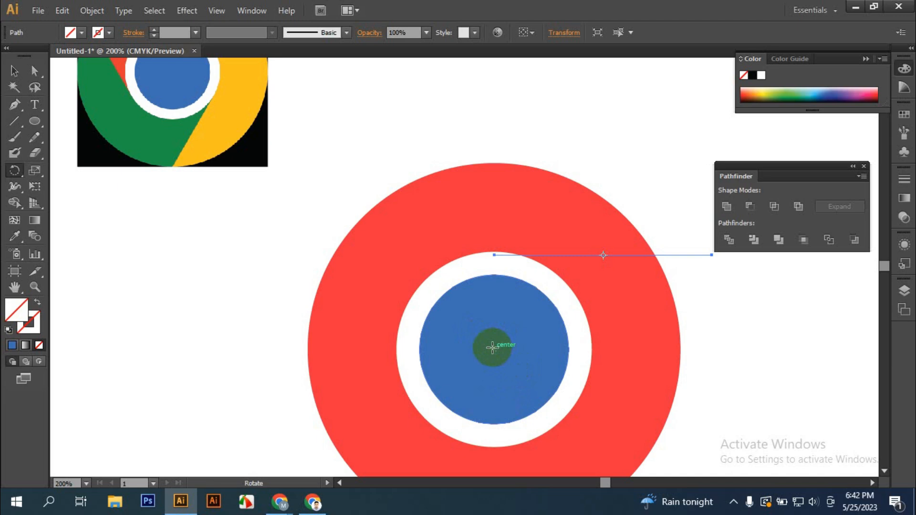
{"action": "left_click", "coordinate": [492, 347], "text": "alt"}
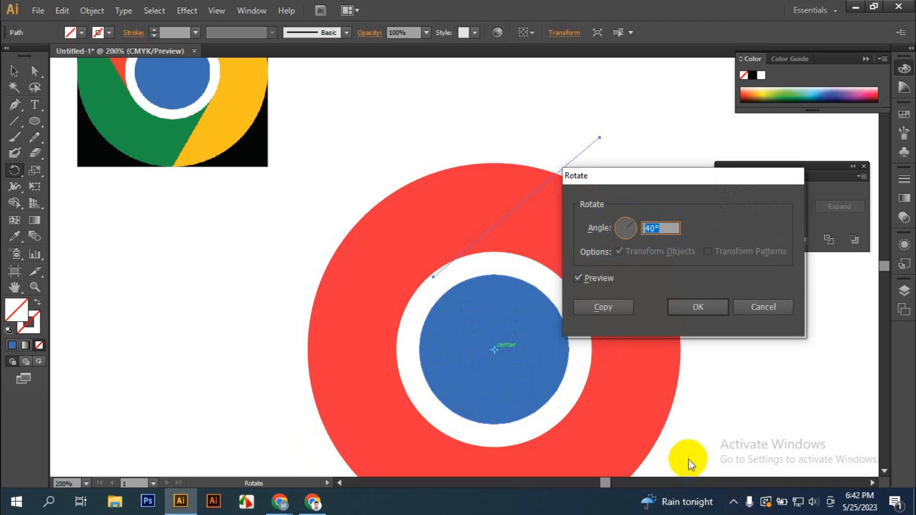
Switch to Calculator and divide 360 by 3 to get the rotation angle, then return to the Rotate settings.
{"action": "left_click", "coordinate": [50, 501]}
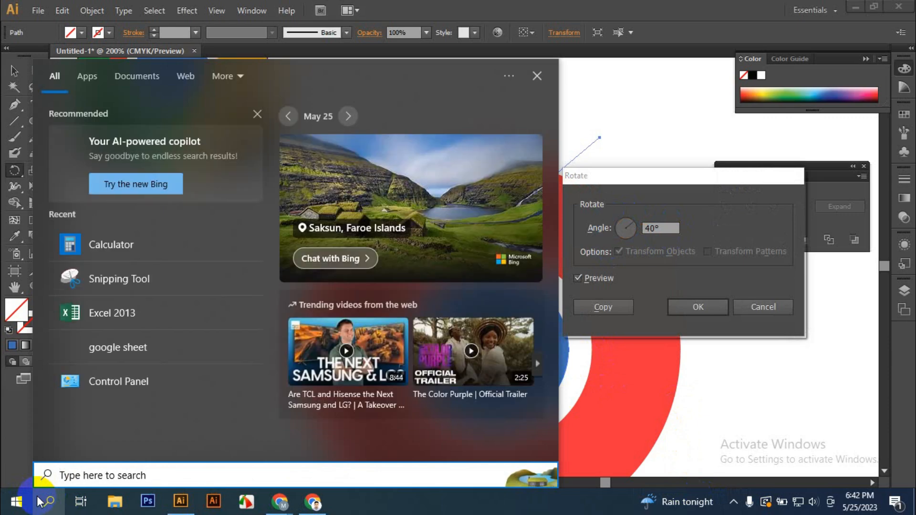
{"action": "left_click", "coordinate": [165, 255]}
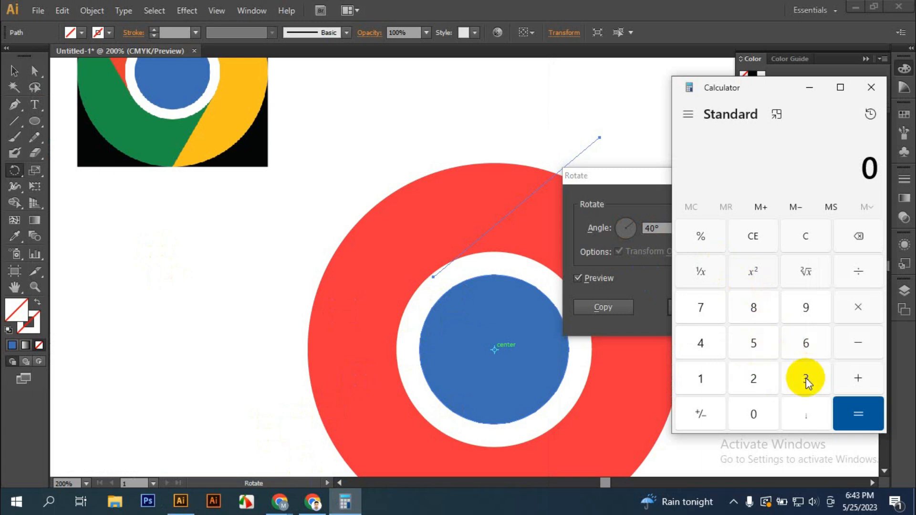
{"action": "left_click", "coordinate": [804, 341]}
{"action": "left_click", "coordinate": [858, 273]}
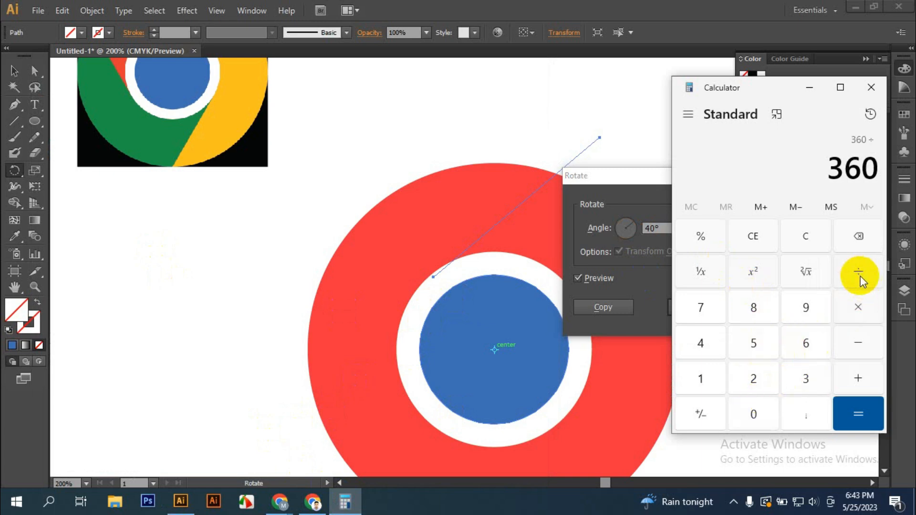
{"action": "left_click", "coordinate": [800, 382]}
{"action": "left_click", "coordinate": [854, 412]}
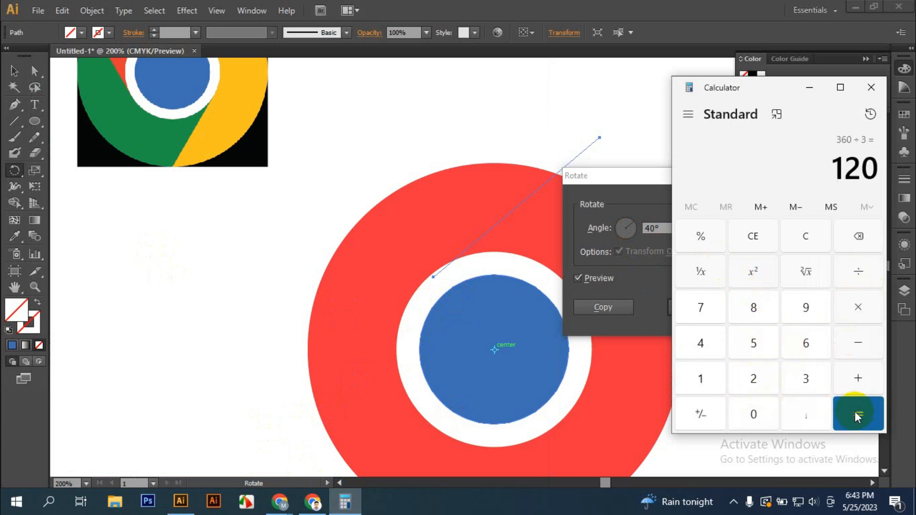
{"action": "left_click", "coordinate": [858, 94]}
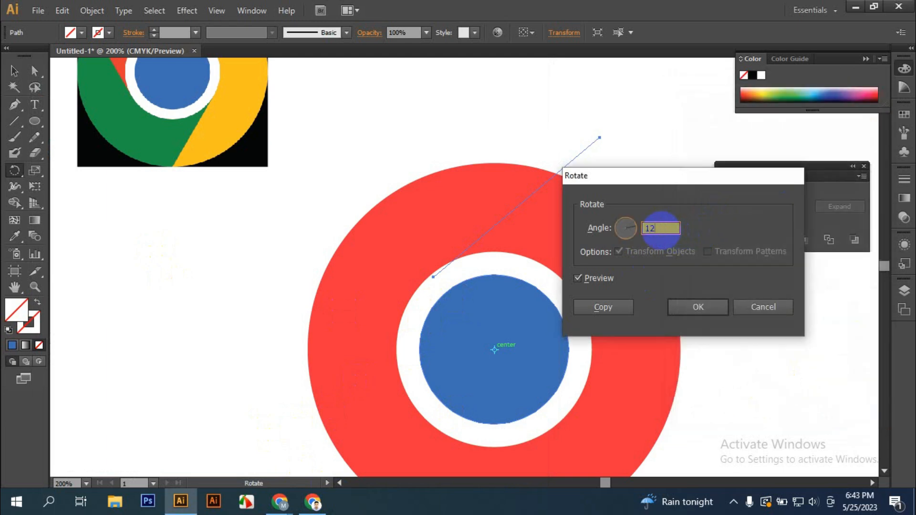
Create a copy of the line rotated 120° about the circles' centre and repeat the transformation for a third line.
{"action": "type", "text": "120"}
{"action": "key", "text": "Tab"}
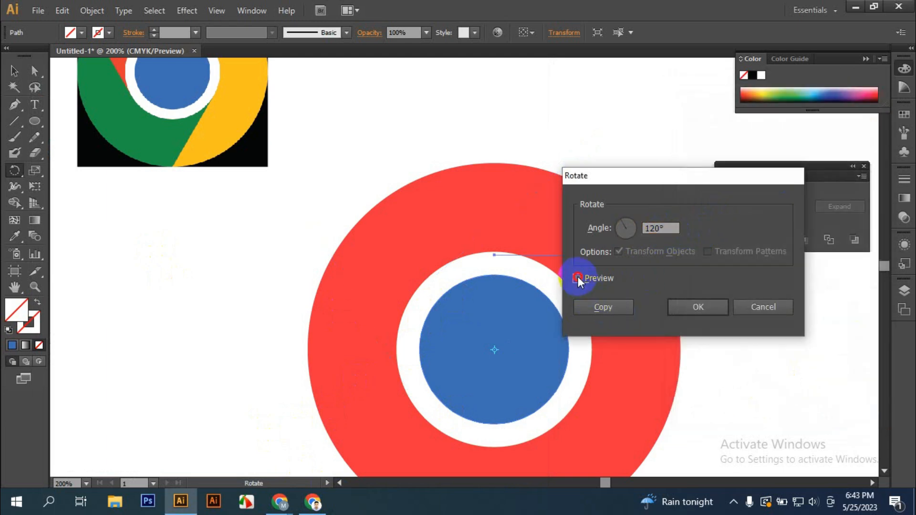
{"action": "left_click", "coordinate": [604, 305]}
{"action": "key", "text": "ctrl+d"}
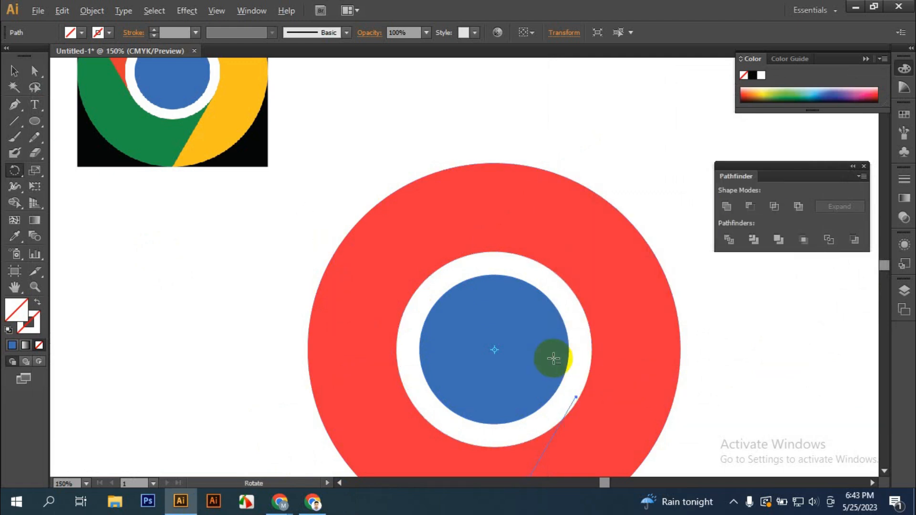
Divide the three circles and three lines with Pathfinder, and ungroup the resulting pieces.
{"action": "key", "text": "ctrl+minus"}
{"action": "key", "text": "ctrl+minus"}
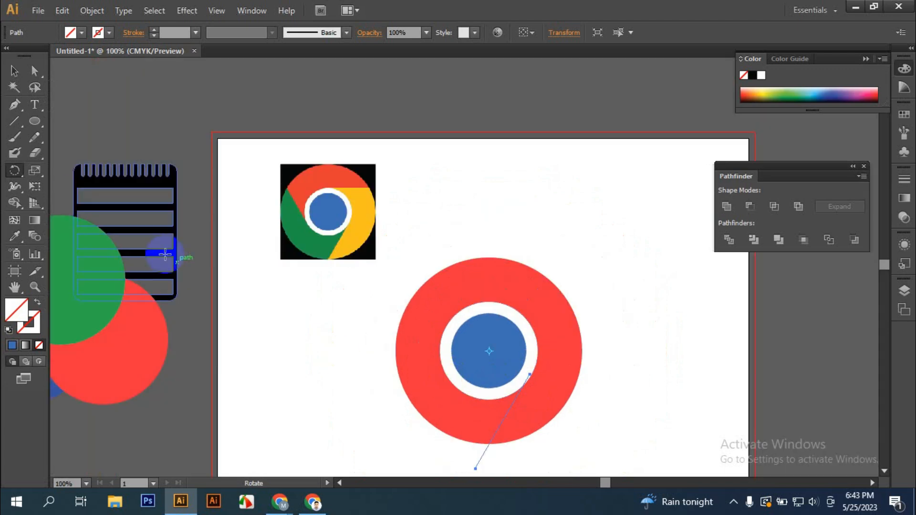
{"action": "left_click", "coordinate": [15, 71]}
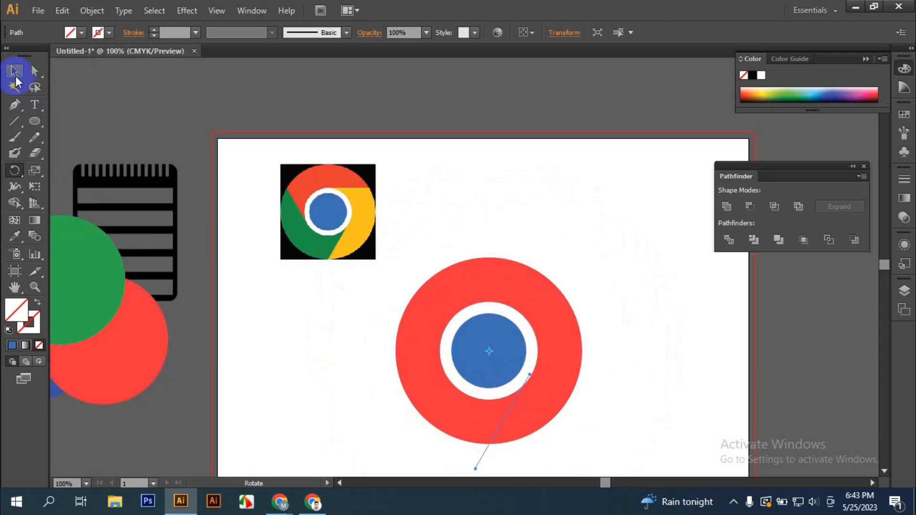
{"action": "left_click_drag", "start_coordinate": [397, 242], "coordinate": [522, 374]}
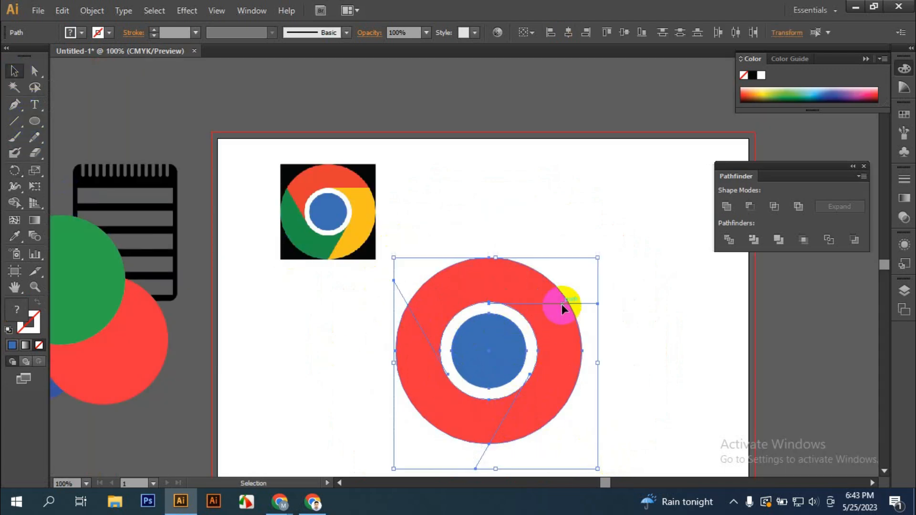
{"action": "left_click", "coordinate": [728, 240]}
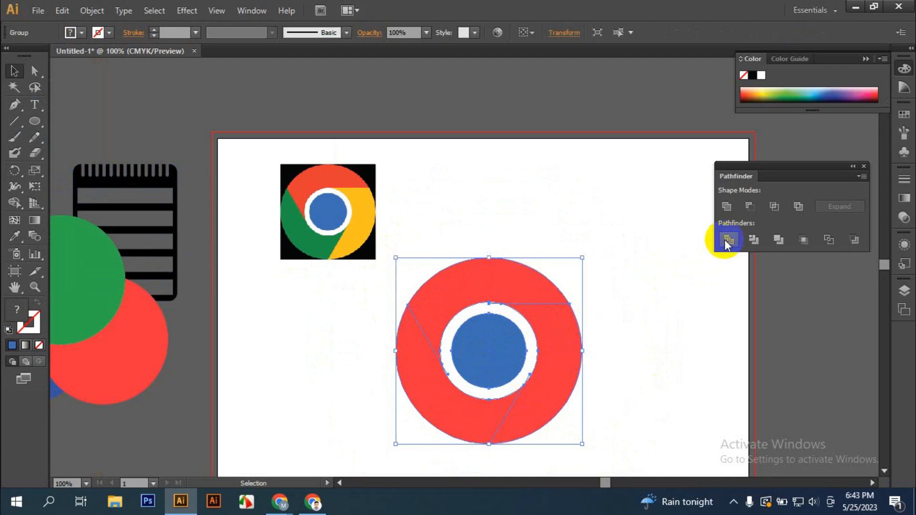
{"action": "right_click", "coordinate": [516, 315]}
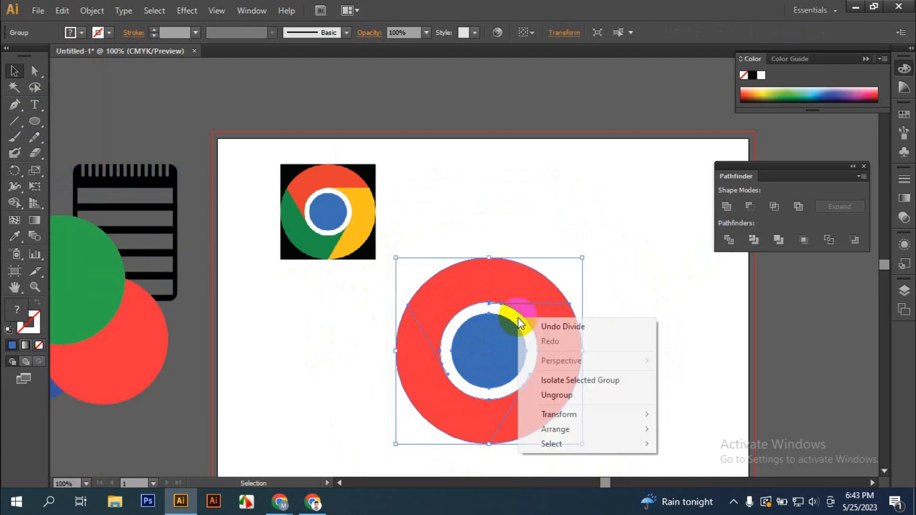
{"action": "left_click", "coordinate": [589, 390]}
{"action": "left_click", "coordinate": [697, 350]}
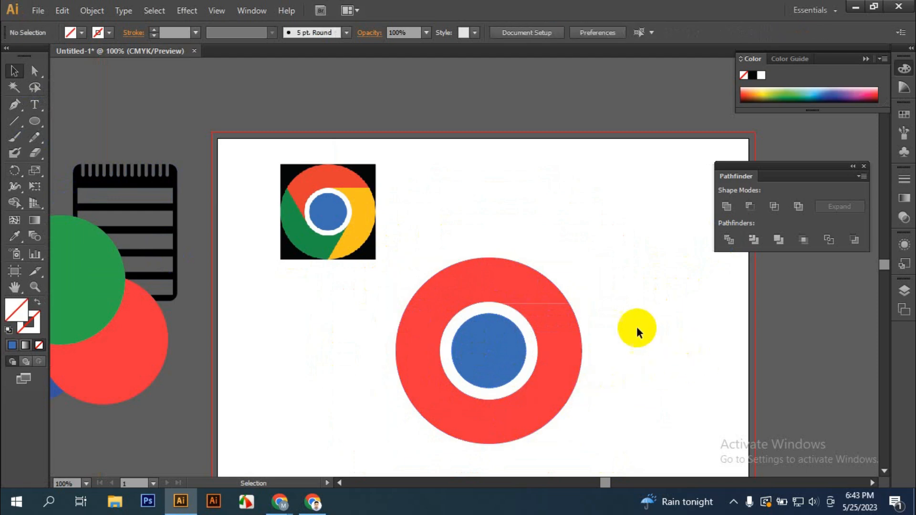
Fill the logo's upper ring segment with the red sampled from the reference image using the Eyedropper.
{"action": "left_click", "coordinate": [496, 270]}
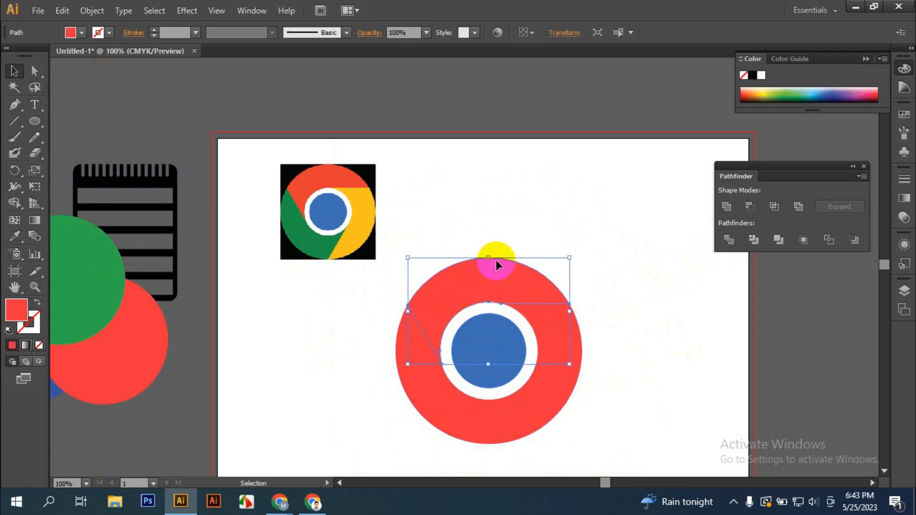
{"action": "left_click", "coordinate": [598, 229]}
{"action": "left_click", "coordinate": [495, 269]}
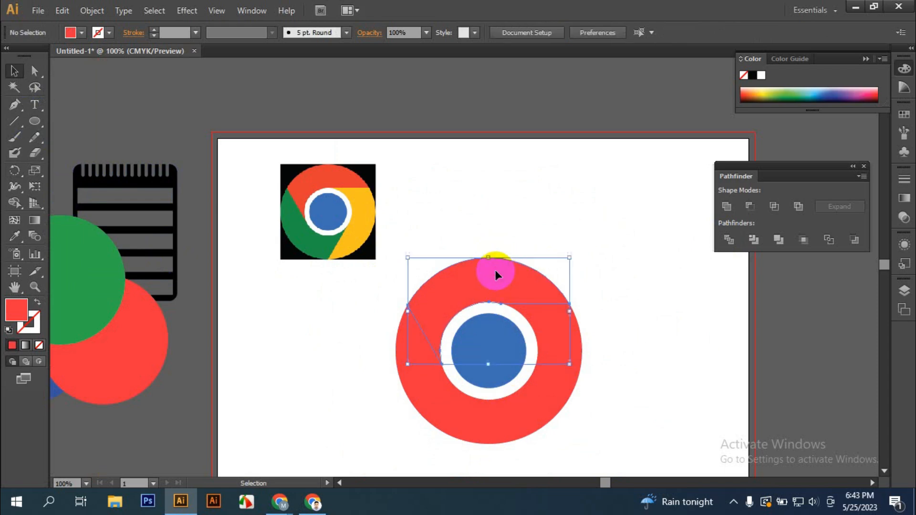
{"action": "key", "text": "i"}
{"action": "left_click", "coordinate": [325, 175]}
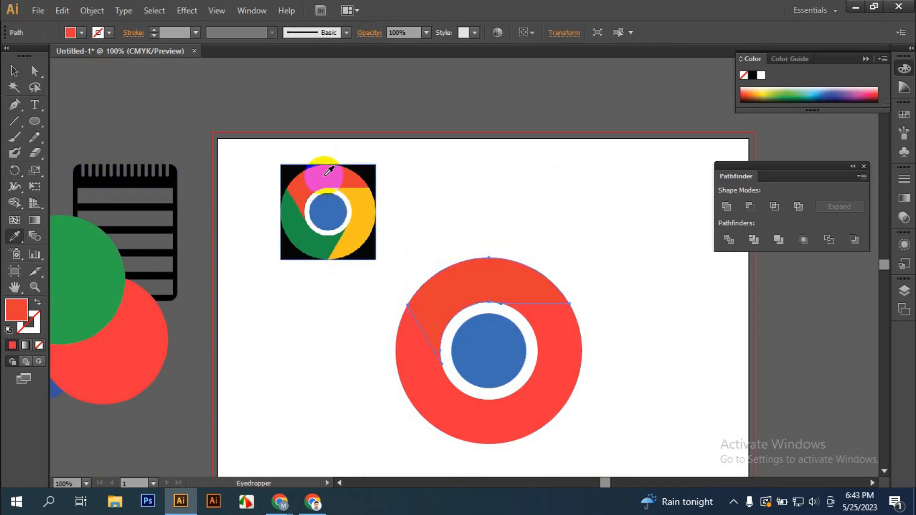
Fill the lower-left ring segment with green and the right segment with yellow, both sampled from the reference image.
{"action": "left_click", "coordinate": [411, 360], "text": "ctrl"}
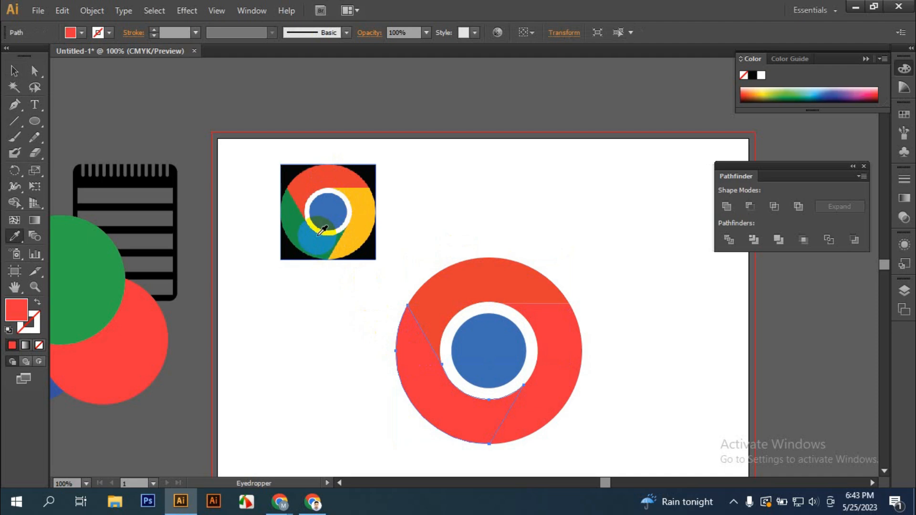
{"action": "left_click", "coordinate": [311, 236]}
{"action": "left_click", "coordinate": [578, 366], "text": "ctrl"}
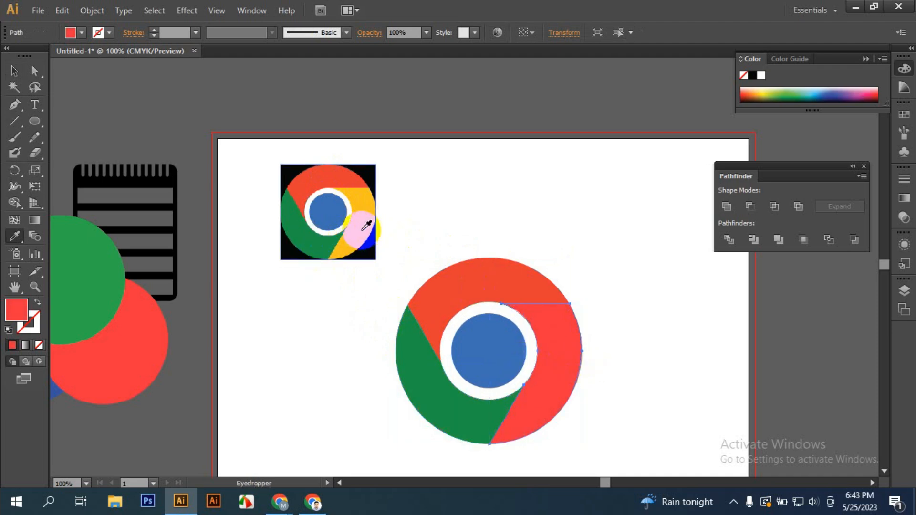
{"action": "left_click", "coordinate": [366, 226]}
{"action": "left_click", "coordinate": [13, 71]}
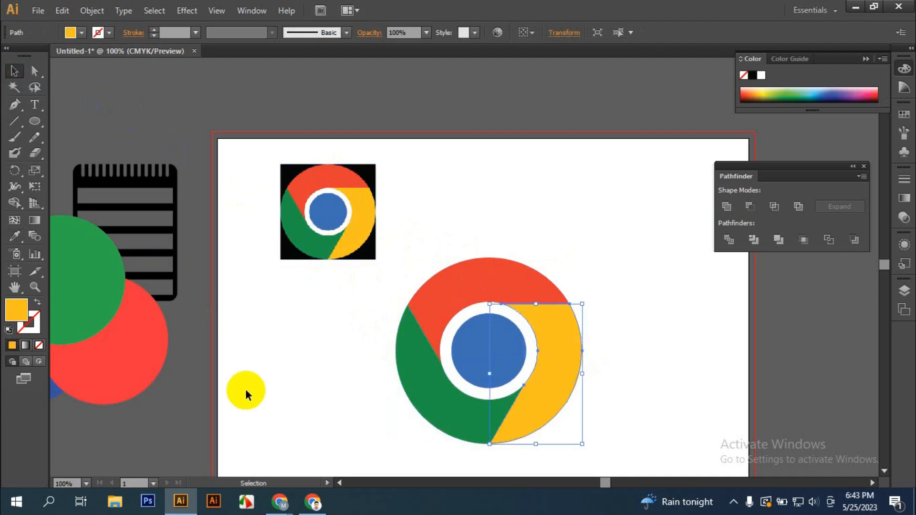
{"action": "left_click", "coordinate": [298, 400]}
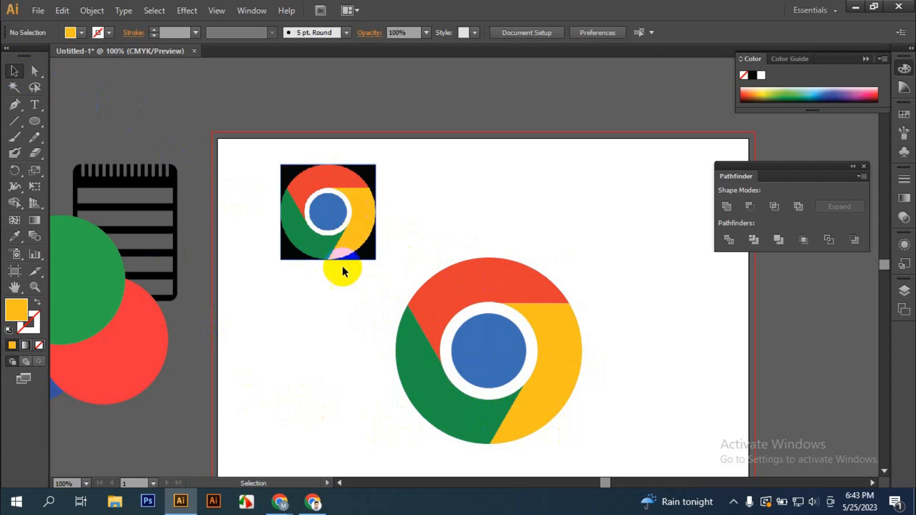
Move the whole recreated logo up and to the right on the artboard and clear the selection.
{"action": "left_click_drag", "start_coordinate": [384, 275], "coordinate": [568, 417]}
{"action": "left_click_drag", "start_coordinate": [478, 358], "coordinate": [544, 308]}
{"action": "left_click", "coordinate": [695, 370]}
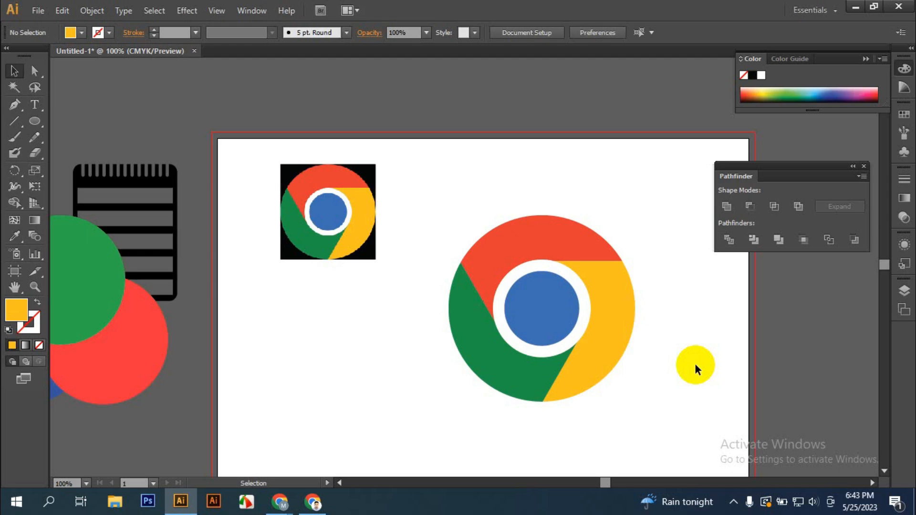
{"action": "left_click_drag", "start_coordinate": [427, 210], "coordinate": [652, 436]}
{"action": "left_click", "coordinate": [672, 427]}
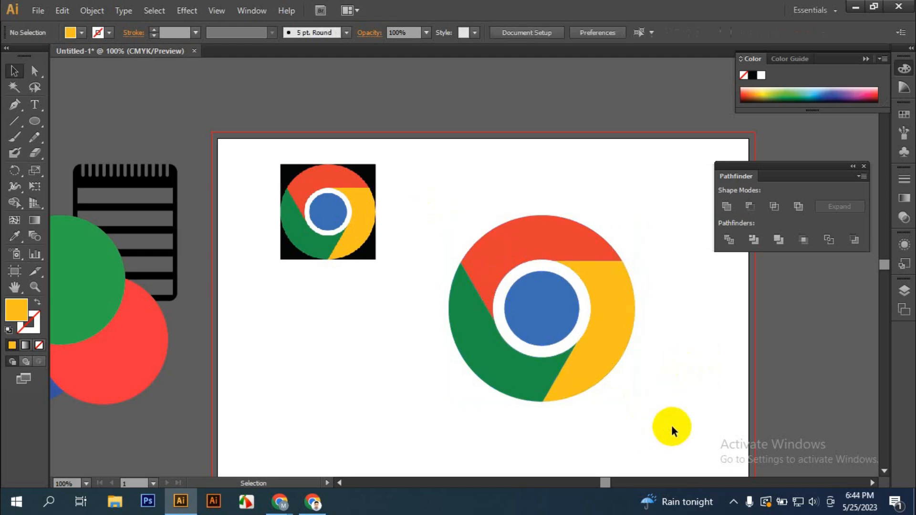
Scale the whole recreated logo down to roughly the reference image's size and place it to the right of that image.
{"action": "left_click_drag", "start_coordinate": [470, 204], "coordinate": [557, 365]}
{"action": "left_click_drag", "start_coordinate": [635, 402], "coordinate": [536, 302]}
{"action": "left_click_drag", "start_coordinate": [487, 279], "coordinate": [492, 219]}
Draw a large circle with the Ellipse tool below the two logos and fill it with orange-red.
{"action": "left_click", "coordinate": [34, 121]}
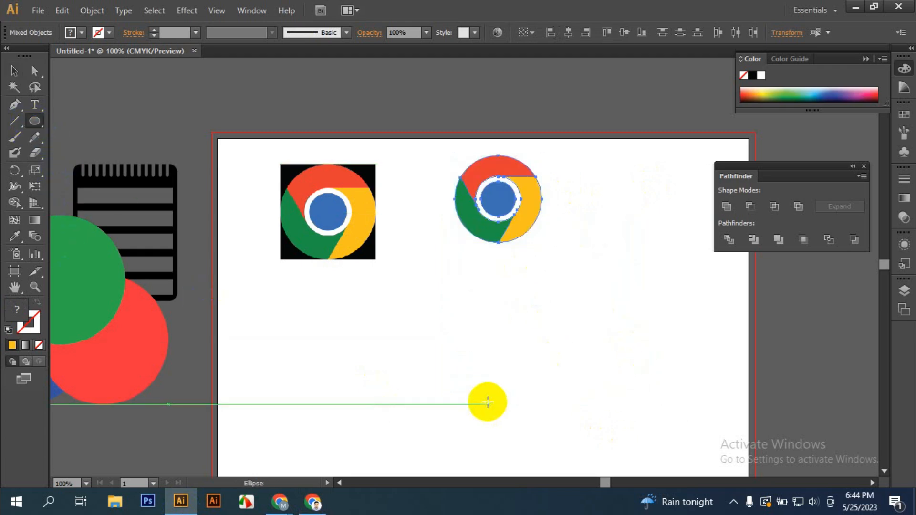
{"action": "left_click_drag", "start_coordinate": [430, 328], "coordinate": [561, 416]}
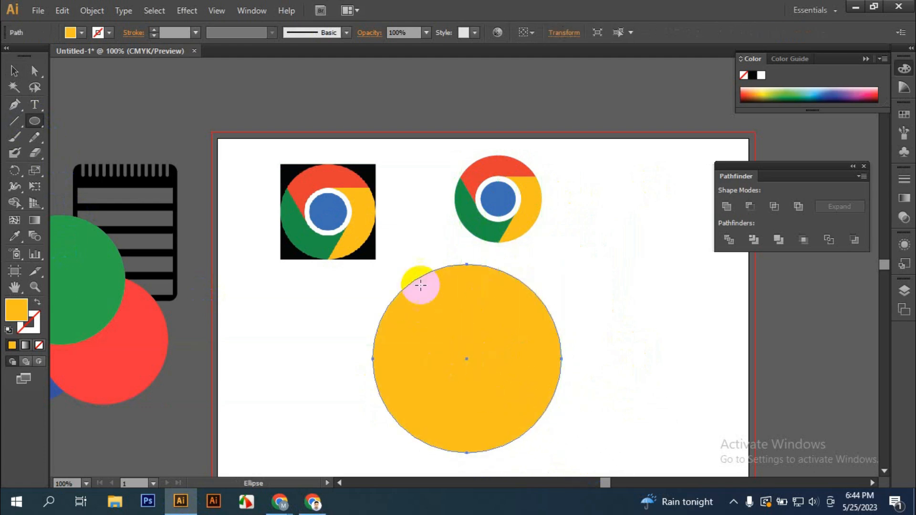
{"action": "left_click", "coordinate": [748, 89]}
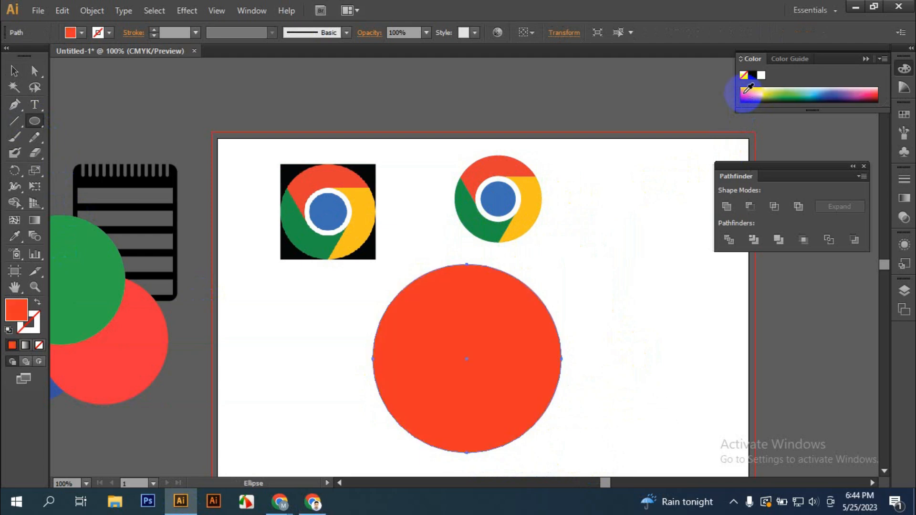
{"action": "left_click", "coordinate": [13, 70]}
{"action": "left_click", "coordinate": [290, 381]}
Create a concentric copy of the orange-red circle scaled to about half its diameter, and fill the copy with white.
{"action": "left_click", "coordinate": [476, 371]}
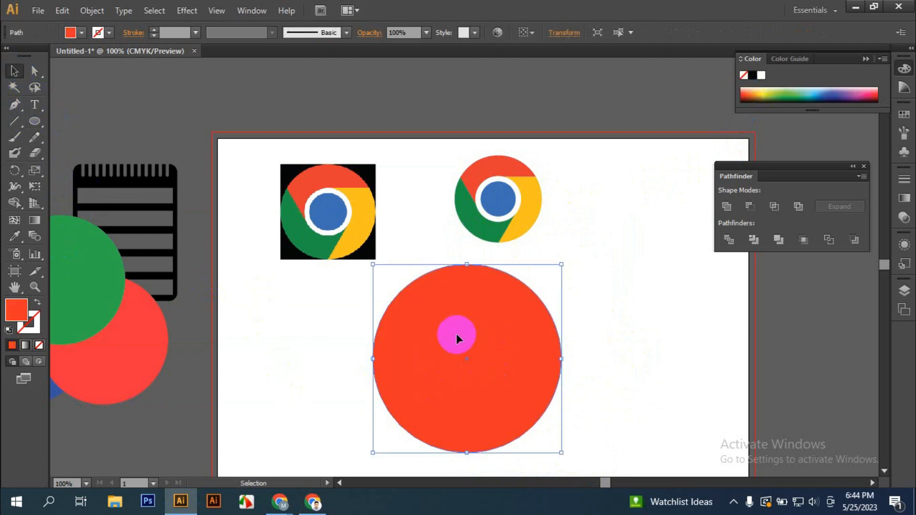
{"action": "key", "text": "a"}
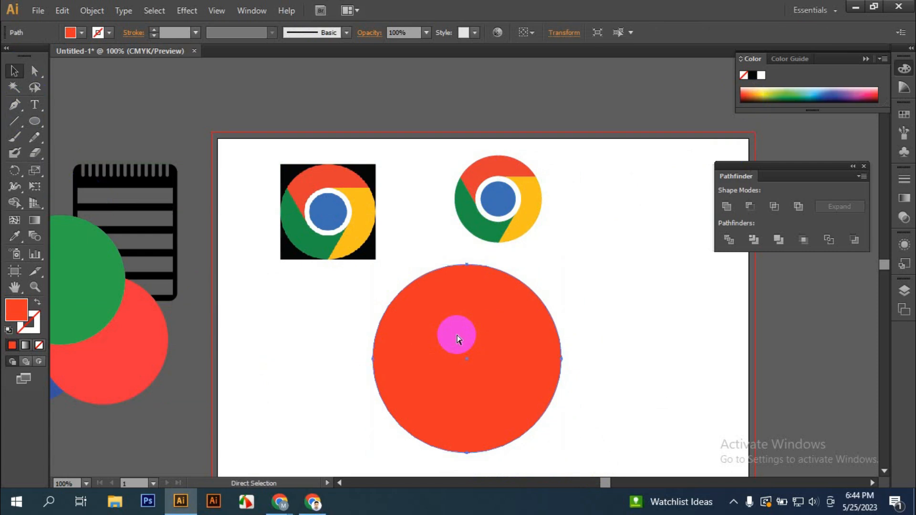
{"action": "key", "text": "v"}
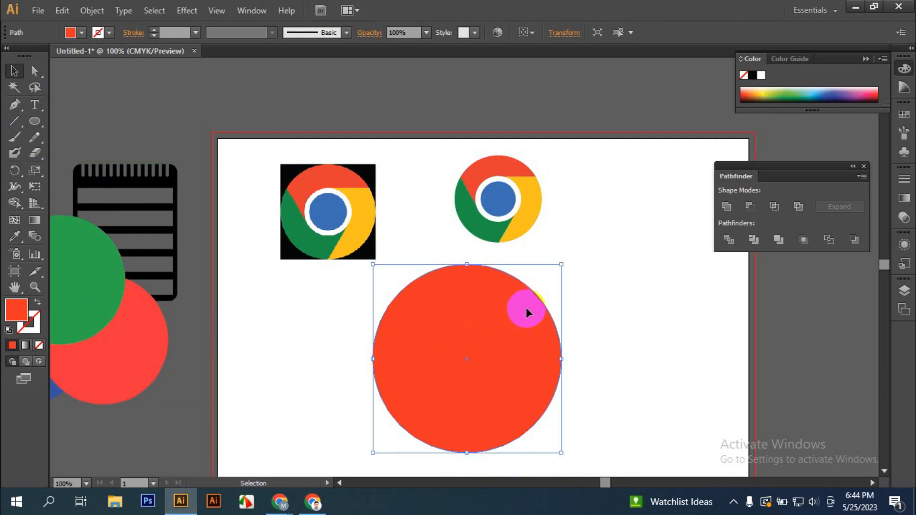
{"action": "left_click_drag", "start_coordinate": [561, 263], "coordinate": [521, 307]}
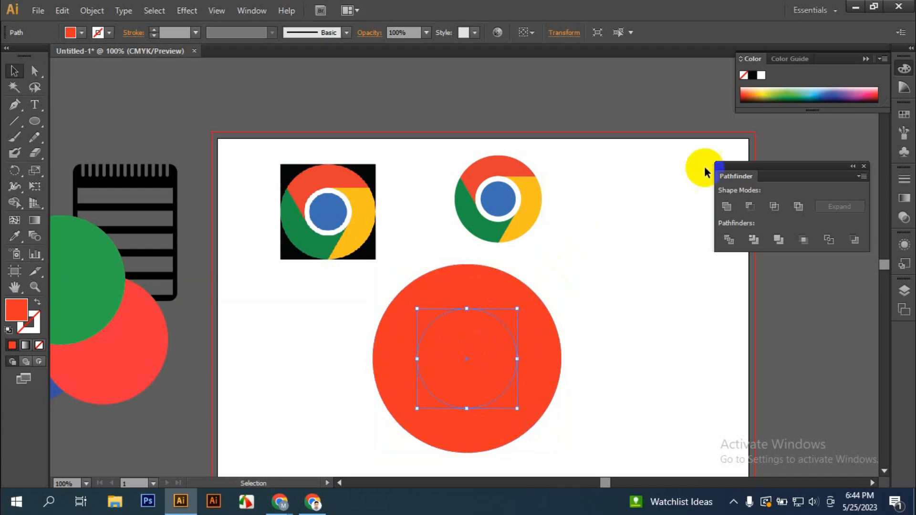
{"action": "left_click", "coordinate": [761, 75]}
{"action": "key", "text": "a"}
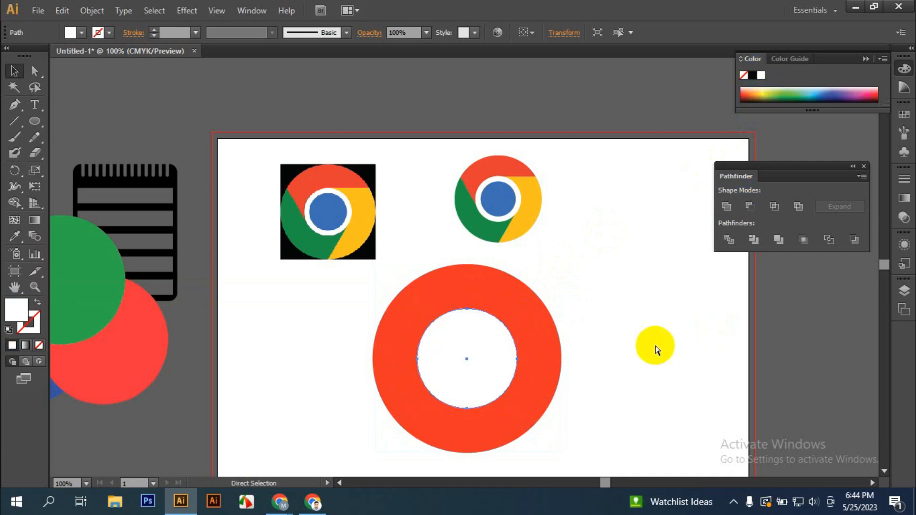
Shrink the duplicate white circle about its centre, leaving a white ring, and fill it with the reference logo's blue.
{"action": "key", "text": "v"}
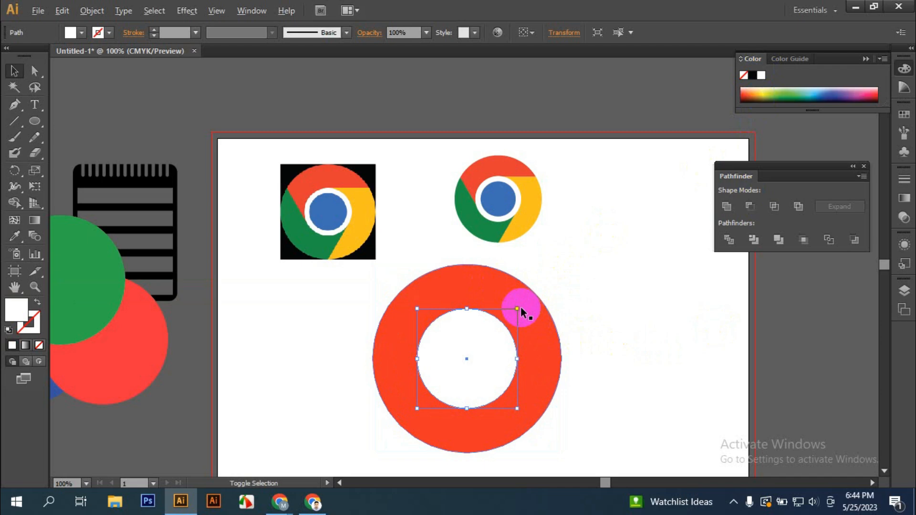
{"action": "left_click_drag", "start_coordinate": [518, 310], "coordinate": [511, 322]}
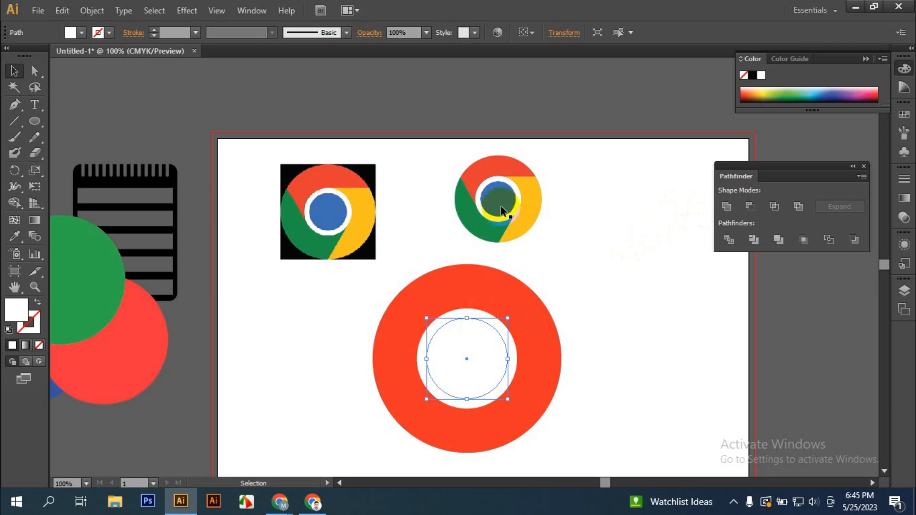
{"action": "key", "text": "i"}
{"action": "left_click", "coordinate": [325, 210]}
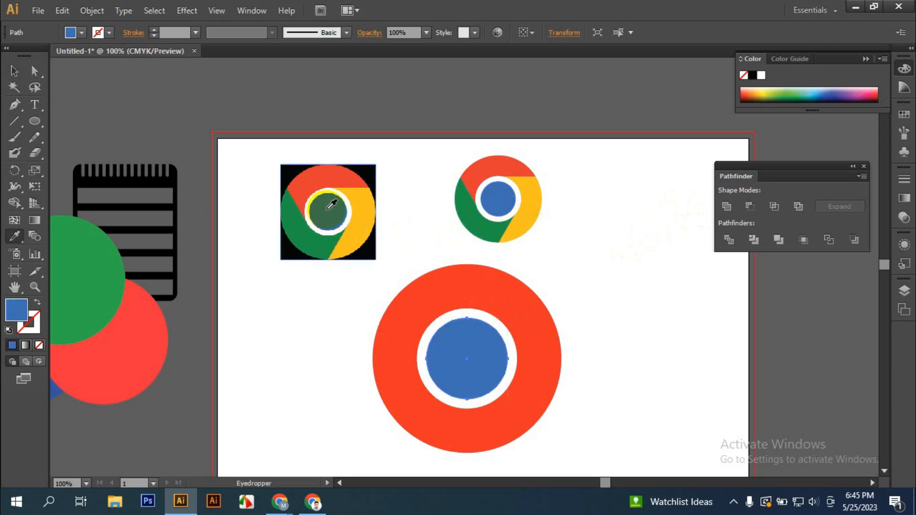
{"action": "left_click", "coordinate": [14, 70]}
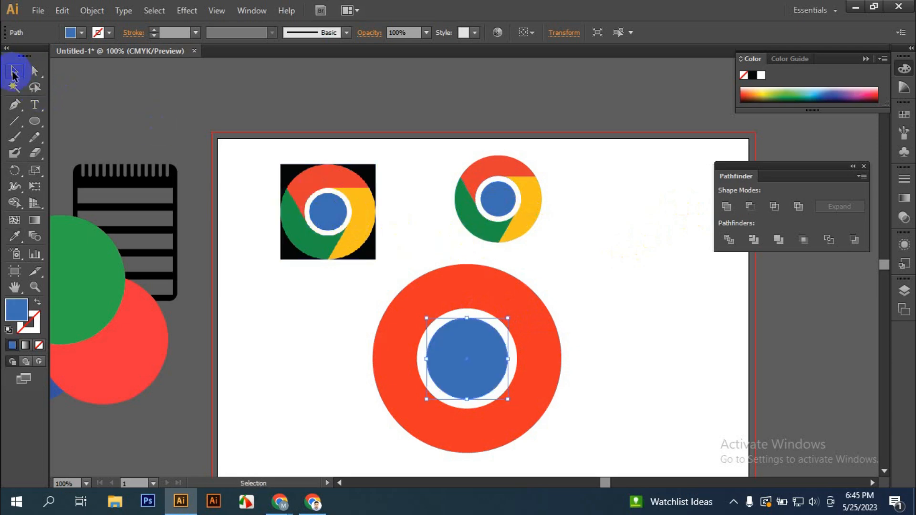
Draw a horizontal line from the top centre of the white ring out past the right edge of the red circle.
{"action": "scroll", "coordinate": [485, 396], "scroll_direction": "up", "scroll_amount": 1}
{"action": "left_click_drag", "start_coordinate": [570, 444], "coordinate": [545, 408]}
{"action": "scroll", "coordinate": [467, 392], "scroll_direction": "up", "scroll_amount": 1}
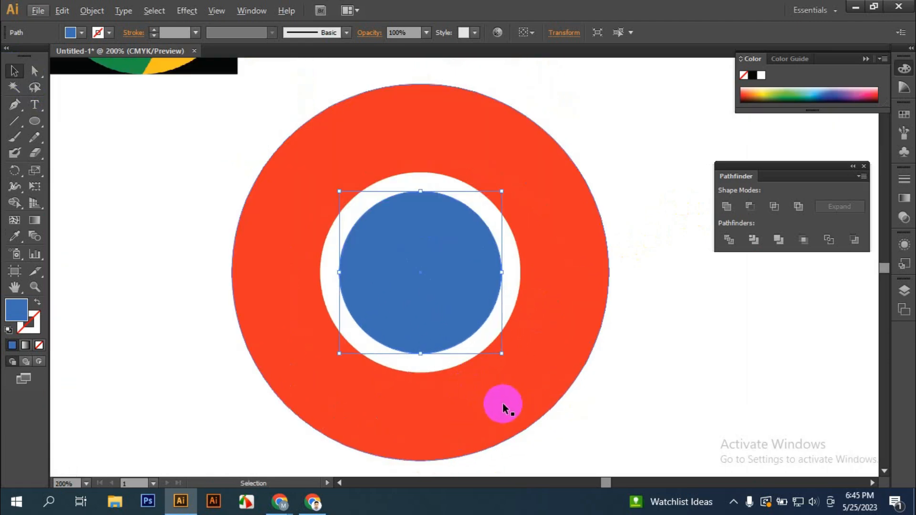
{"action": "left_click", "coordinate": [525, 412]}
{"action": "left_click_drag", "start_coordinate": [530, 414], "coordinate": [525, 414]}
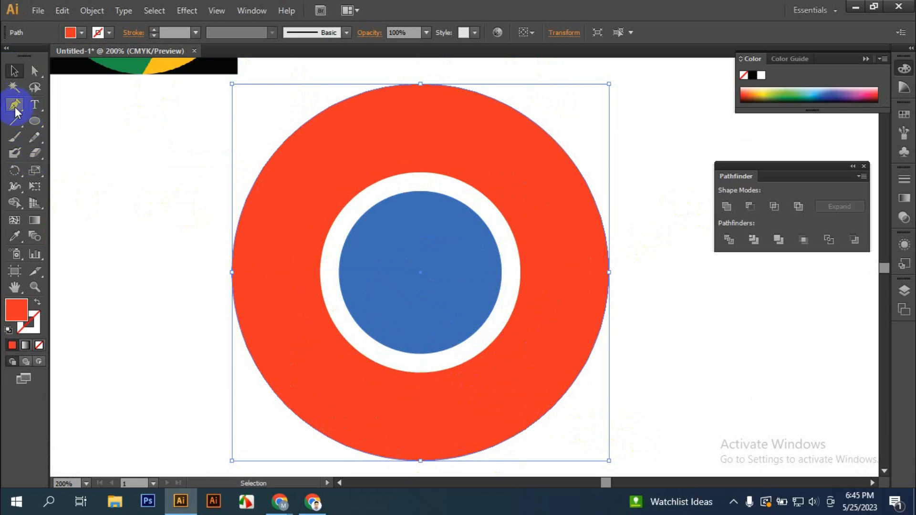
{"action": "left_click", "coordinate": [15, 122]}
{"action": "left_click_drag", "start_coordinate": [420, 272], "coordinate": [418, 178]}
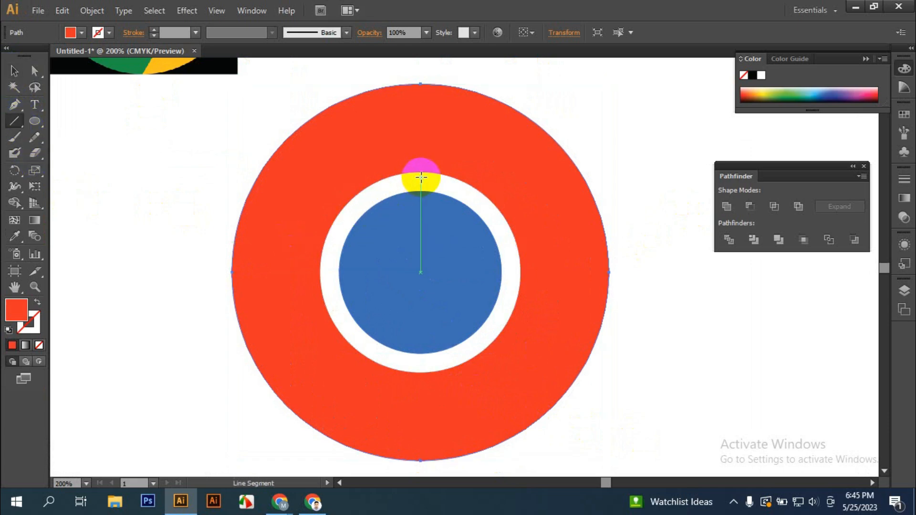
{"action": "left_click_drag", "start_coordinate": [421, 177], "coordinate": [421, 178]}
{"action": "left_click_drag", "start_coordinate": [421, 178], "coordinate": [653, 177]}
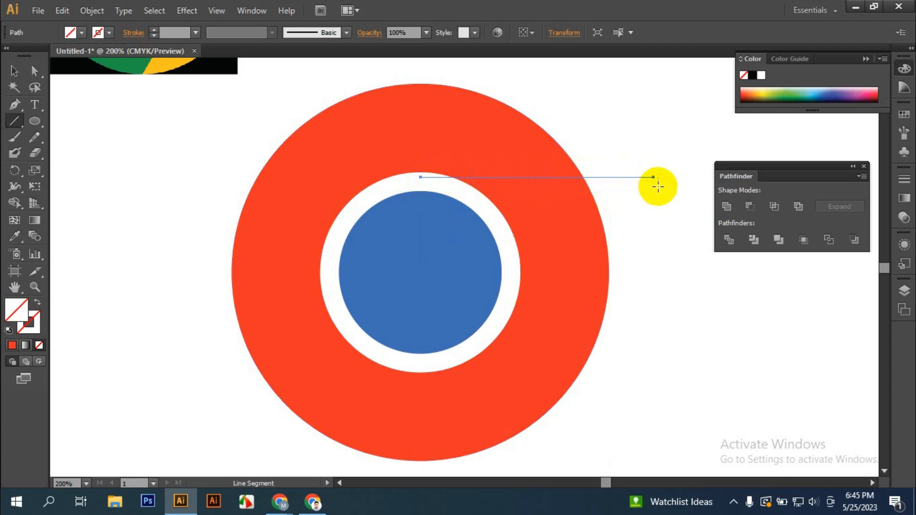
Rotate a copy of the line 120° about the circles' centre and repeat the transformation for a third line.
{"action": "left_click", "coordinate": [14, 171]}
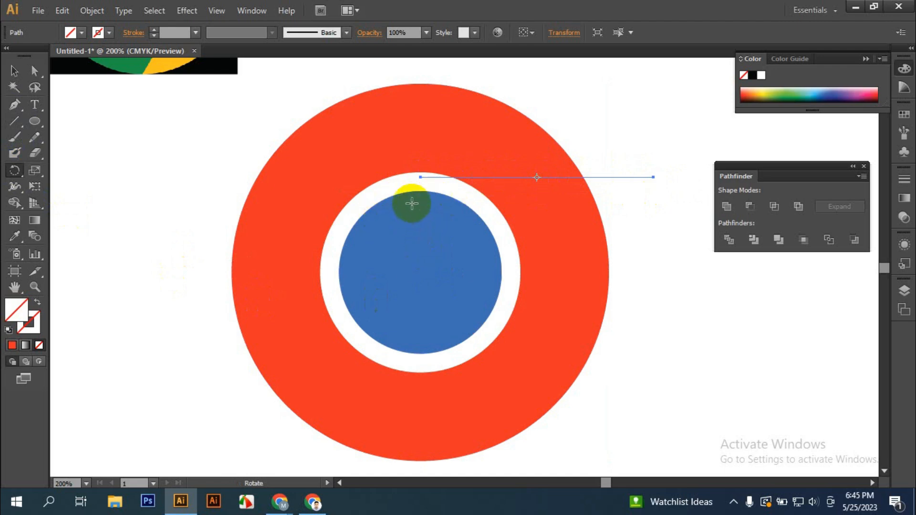
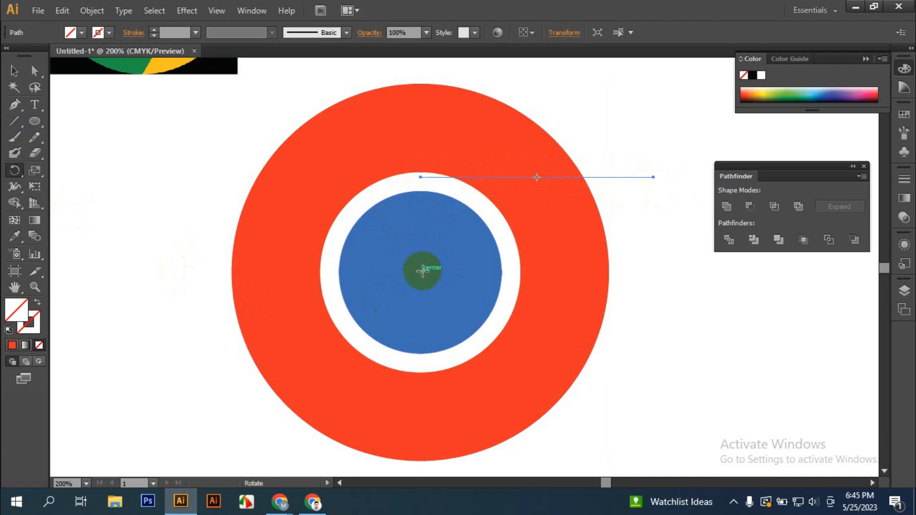
{"action": "left_click", "coordinate": [423, 271], "text": "alt"}
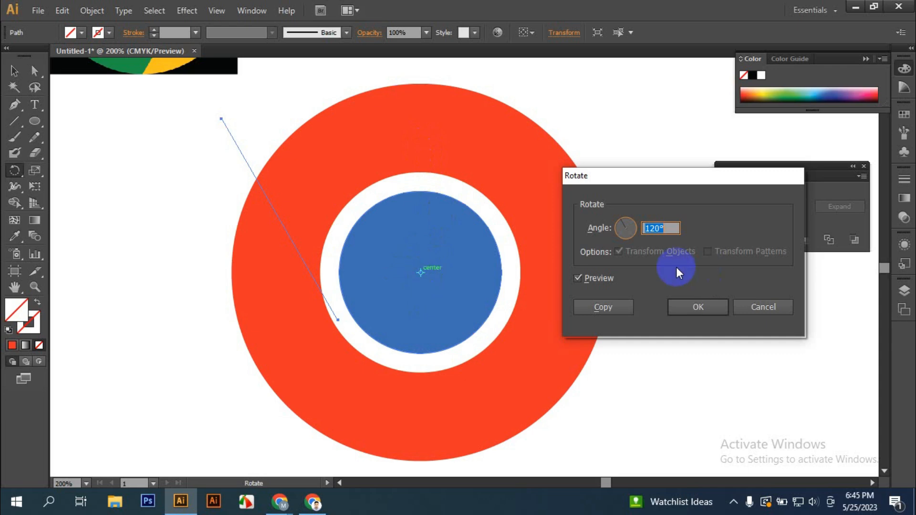
{"action": "mouse_move", "coordinate": [661, 182]}
{"action": "left_mouse_down"}
{"action": "mouse_move", "coordinate": [645, 164]}
{"action": "mouse_move", "coordinate": [658, 164]}
{"action": "left_mouse_up"}
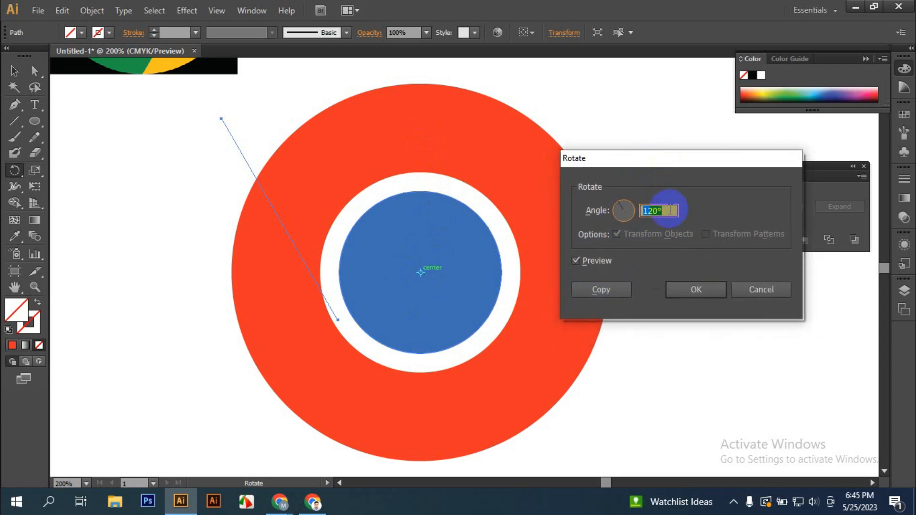
{"action": "left_click_drag", "start_coordinate": [662, 210], "coordinate": [628, 212]}
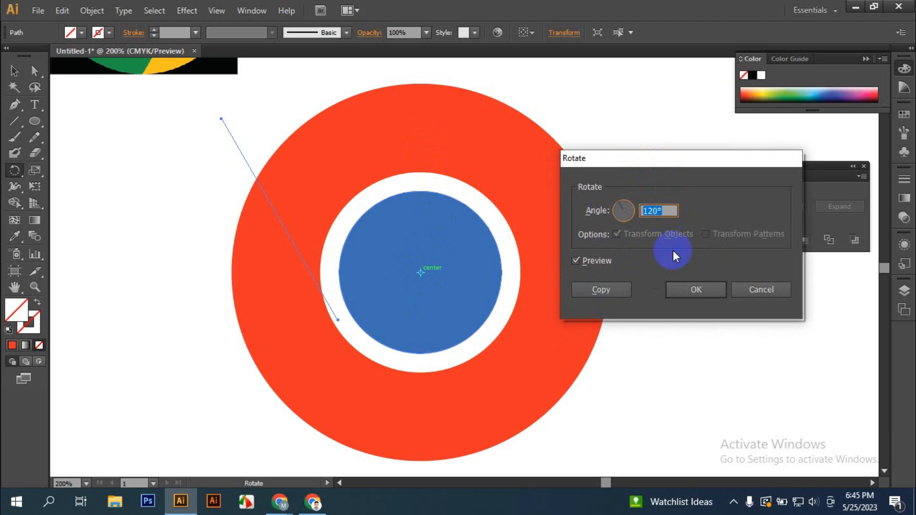
{"action": "left_click", "coordinate": [589, 295]}
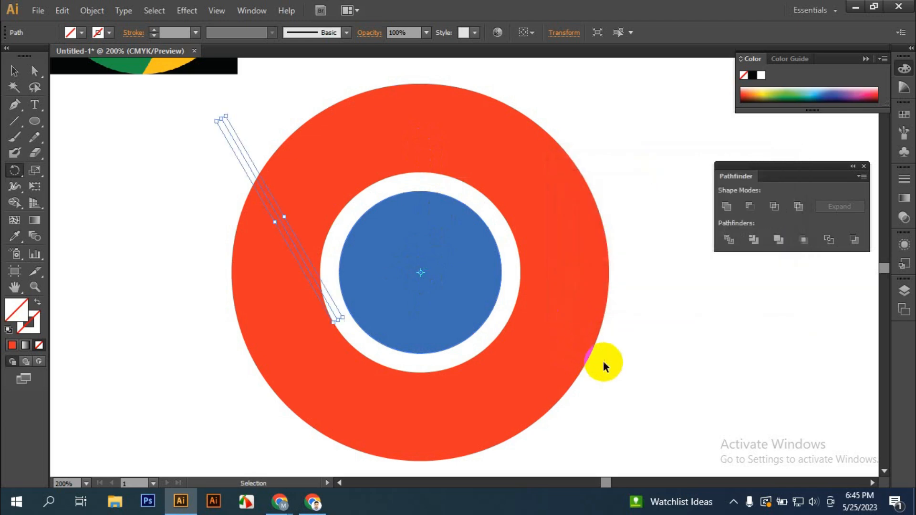
{"action": "key", "text": "ctrl+d"}
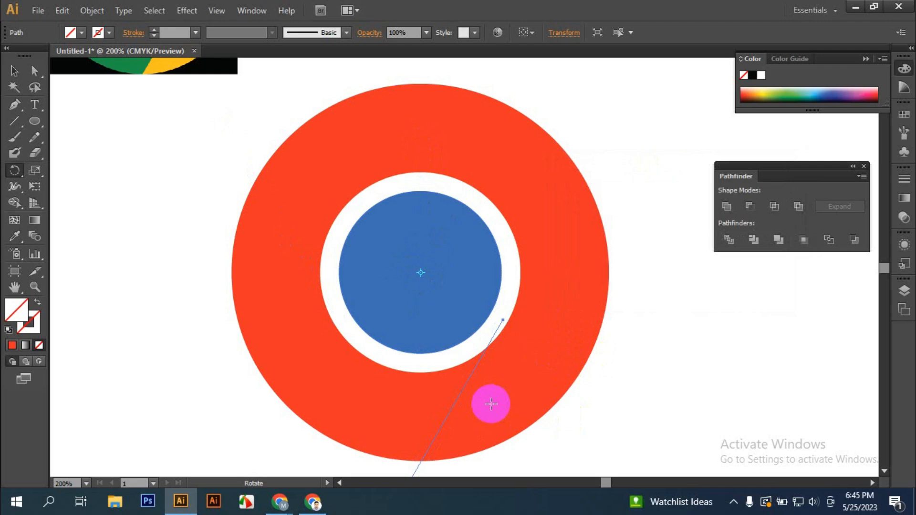
Split the circles along the three lines with the Pathfinder Divide operation and ungroup the resulting pieces.
{"action": "left_click", "coordinate": [15, 71]}
{"action": "left_click_drag", "start_coordinate": [275, 176], "coordinate": [613, 402]}
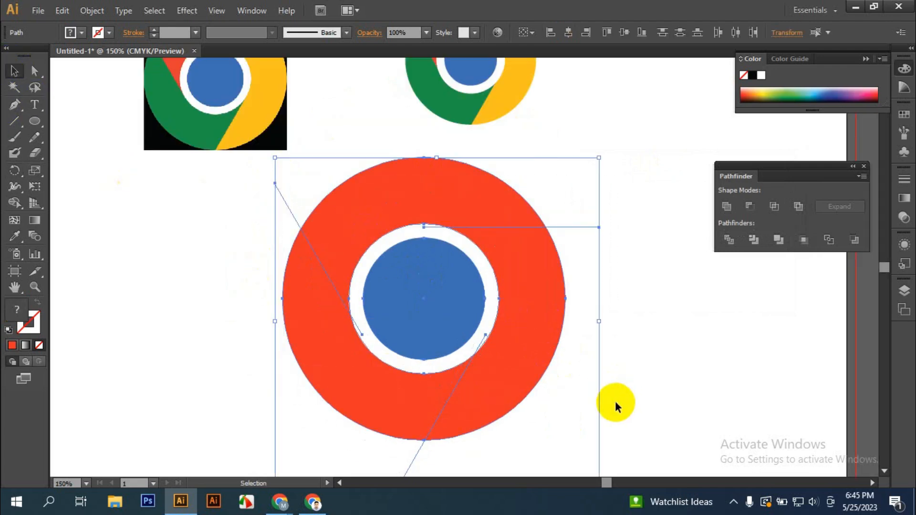
{"action": "left_click", "coordinate": [730, 239]}
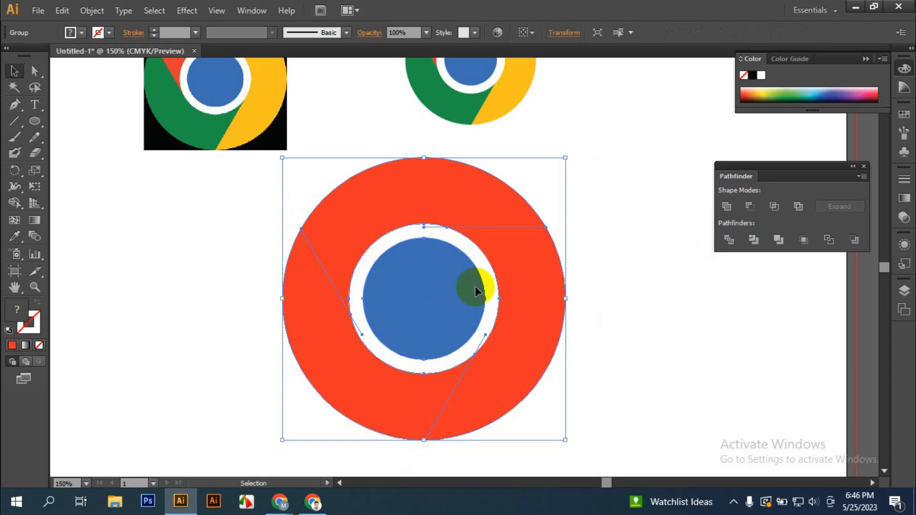
{"action": "right_click", "coordinate": [439, 278]}
{"action": "left_click", "coordinate": [498, 351]}
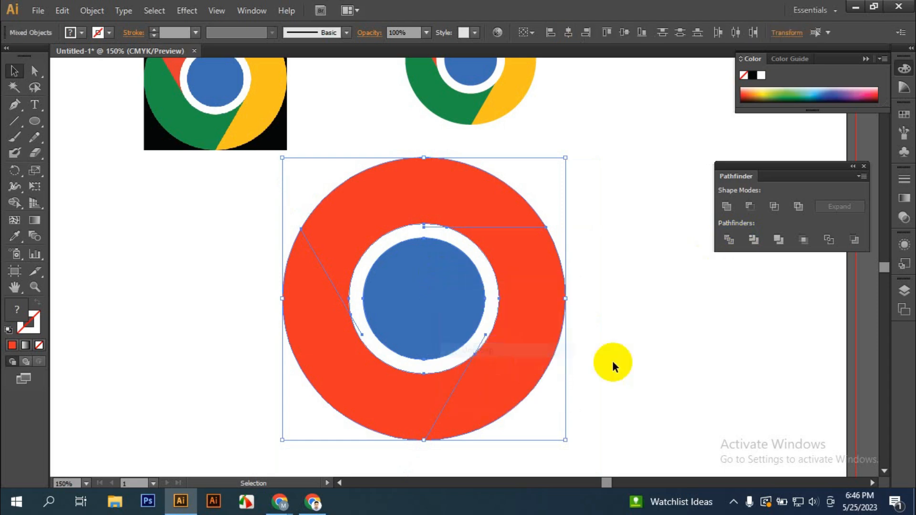
{"action": "left_click", "coordinate": [681, 340]}
Recolour the three outer segments with the reference logo's red, green and yellow using the Eyedropper.
{"action": "key", "text": "ctrl+minus"}
{"action": "key", "text": "ctrl+minus"}
{"action": "left_click", "coordinate": [471, 285]}
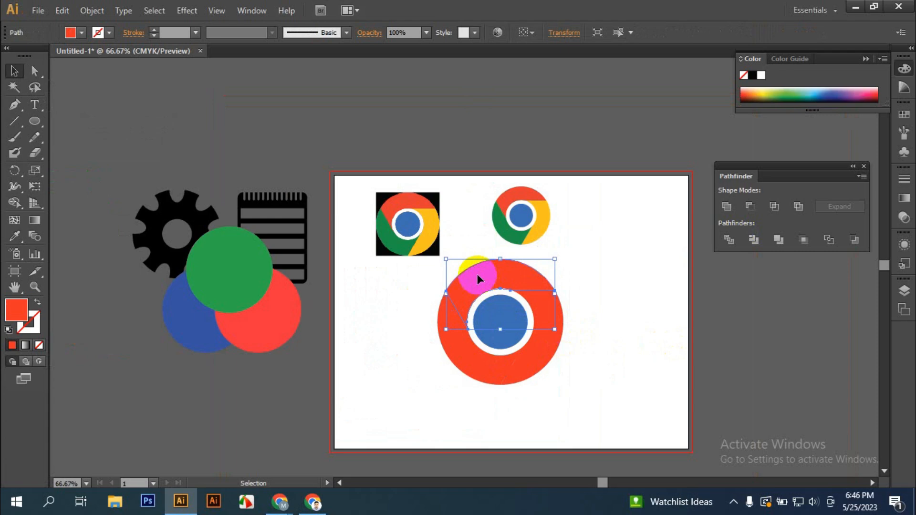
{"action": "key", "text": "i"}
{"action": "left_click", "coordinate": [450, 341], "text": "ctrl"}
{"action": "left_click", "coordinate": [398, 243]}
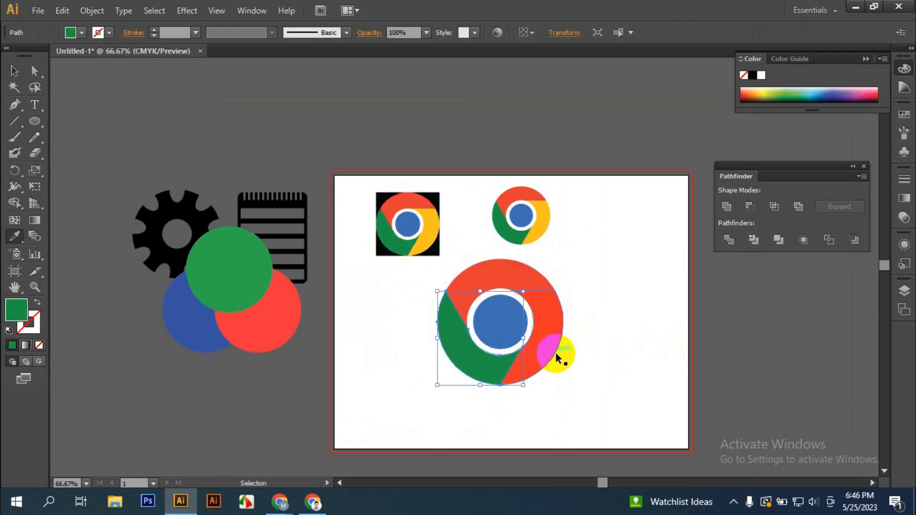
{"action": "left_click", "coordinate": [553, 348], "text": "ctrl"}
{"action": "left_click", "coordinate": [439, 219]}
Pull the yellow, red and green segments away from the logo and undo the three moves.
{"action": "left_click", "coordinate": [14, 71]}
{"action": "left_click", "coordinate": [552, 333]}
{"action": "left_click_drag", "start_coordinate": [550, 329], "coordinate": [633, 333]}
{"action": "left_click_drag", "start_coordinate": [480, 282], "coordinate": [476, 251]}
{"action": "left_click_drag", "start_coordinate": [457, 337], "coordinate": [453, 345]}
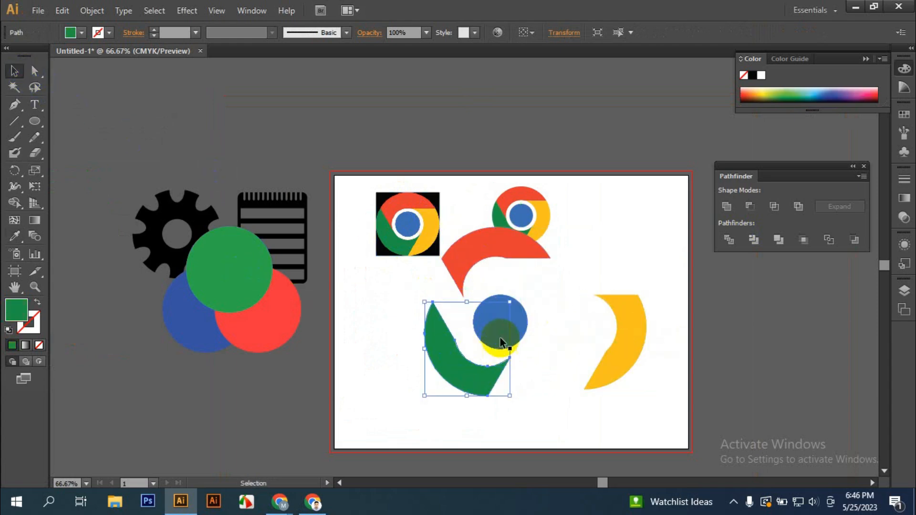
{"action": "key", "text": "ctrl+z"}
{"action": "key", "text": "ctrl+z"}
{"action": "key", "text": "ctrl+z"}
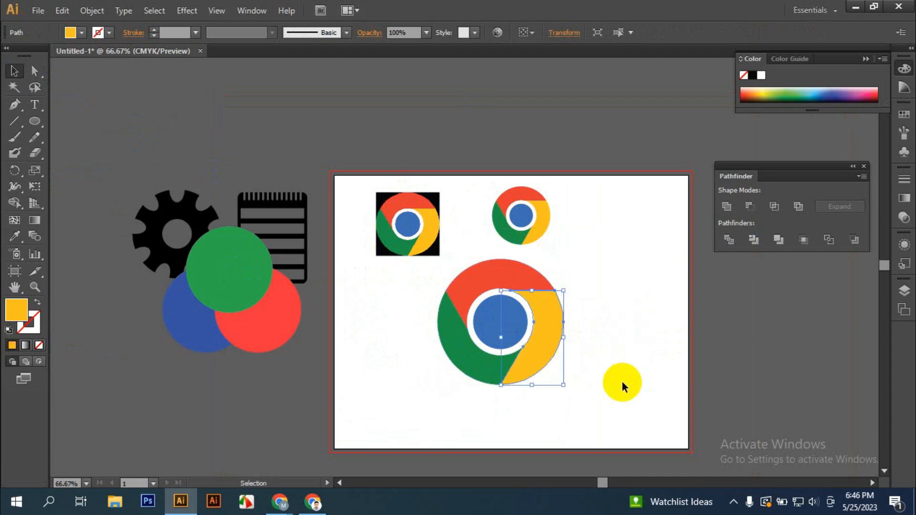
{"action": "left_click", "coordinate": [556, 414]}
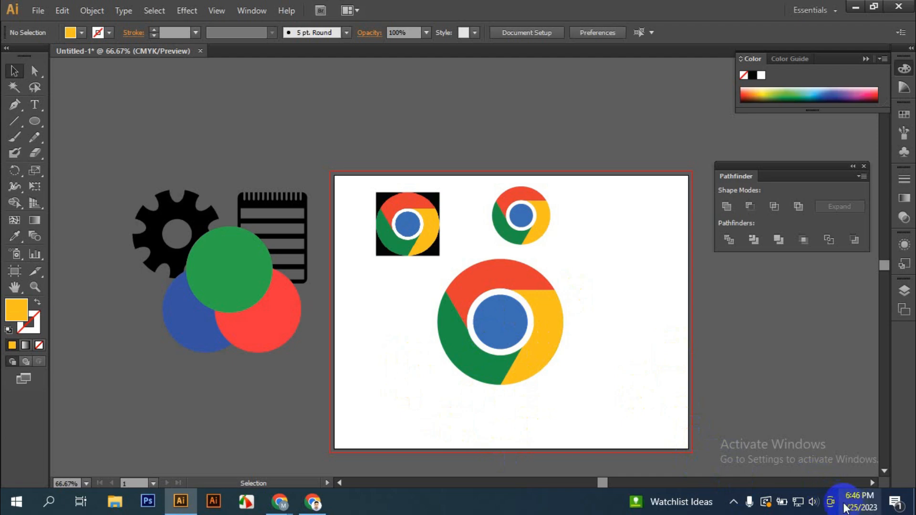
{"action": "left_click", "coordinate": [739, 502]}
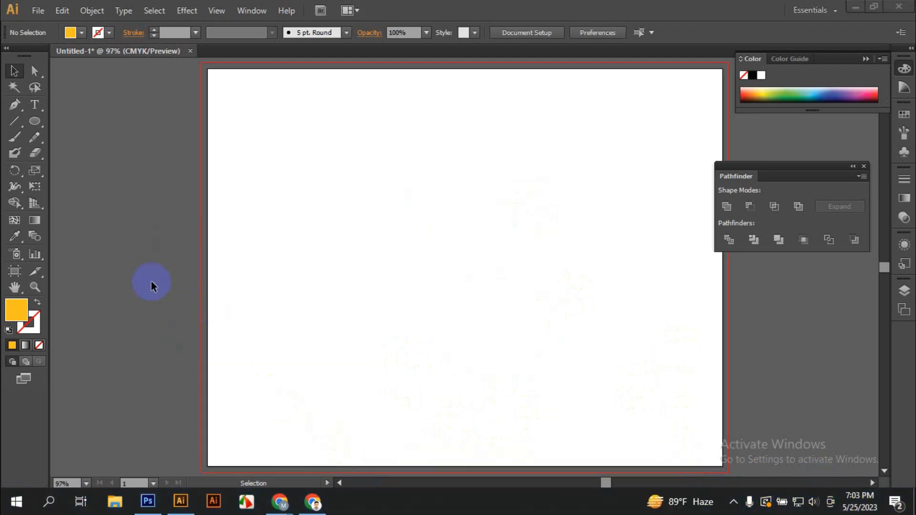
Draw a yellow rectangle on the empty artboard and place two overlapping copies, one above and one below it.
{"action": "left_click_drag", "start_coordinate": [34, 121], "coordinate": [108, 125]}
{"action": "left_click_drag", "start_coordinate": [305, 155], "coordinate": [465, 287]}
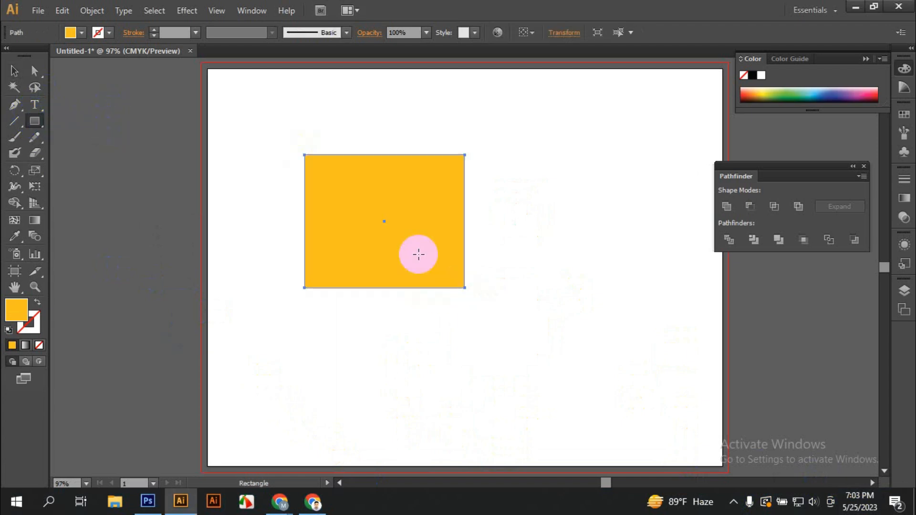
{"action": "left_click", "coordinate": [12, 70]}
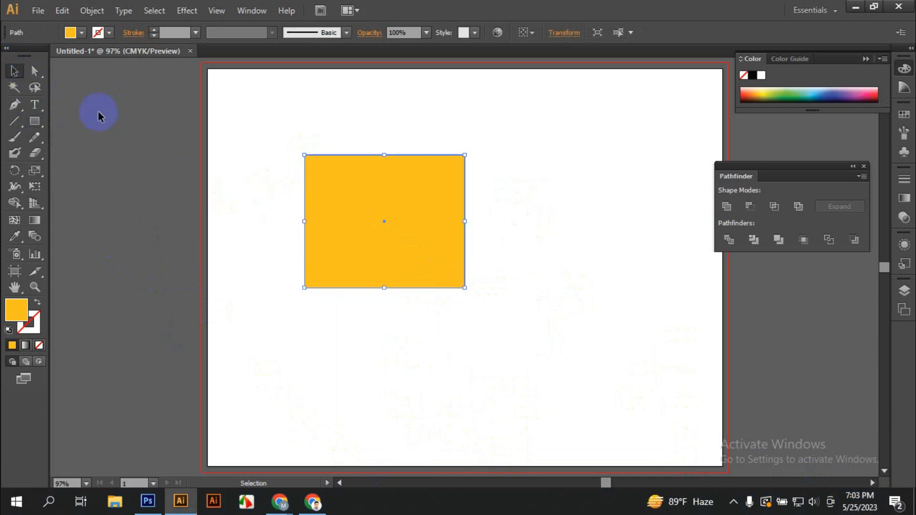
{"action": "left_click_drag", "start_coordinate": [343, 221], "coordinate": [453, 140]}
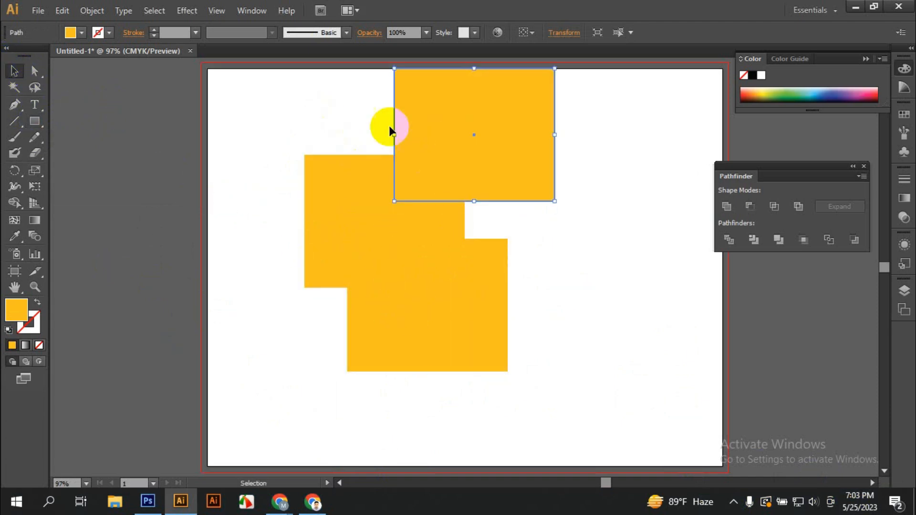
Fill the upper rectangle with green and the lower rectangle with violet.
{"action": "left_click", "coordinate": [784, 94]}
{"action": "left_click", "coordinate": [479, 281]}
{"action": "left_click", "coordinate": [839, 97]}
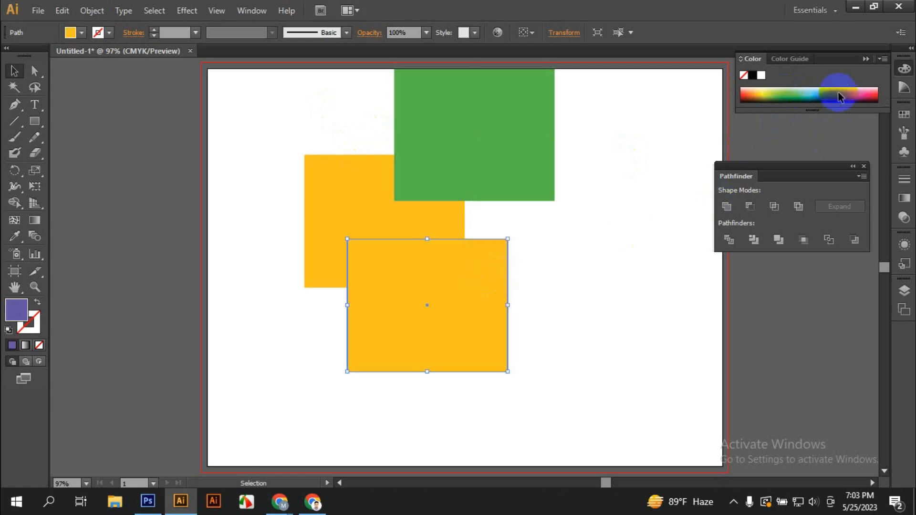
Select all three overlapping rectangles in preparation for the Shape Builder tool.
{"action": "left_click_drag", "start_coordinate": [280, 99], "coordinate": [490, 287]}
{"action": "left_click_drag", "start_coordinate": [542, 206], "coordinate": [532, 237]}
{"action": "left_click_drag", "start_coordinate": [415, 256], "coordinate": [399, 291]}
{"action": "left_click_drag", "start_coordinate": [538, 313], "coordinate": [544, 245]}
{"action": "left_click", "coordinate": [443, 159]}
{"action": "left_click", "coordinate": [11, 220]}
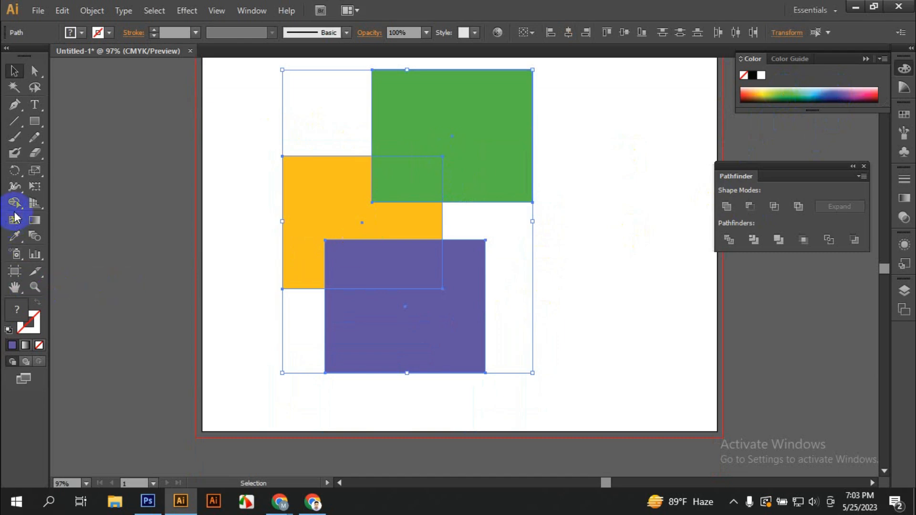
{"action": "left_click", "coordinate": [15, 205]}
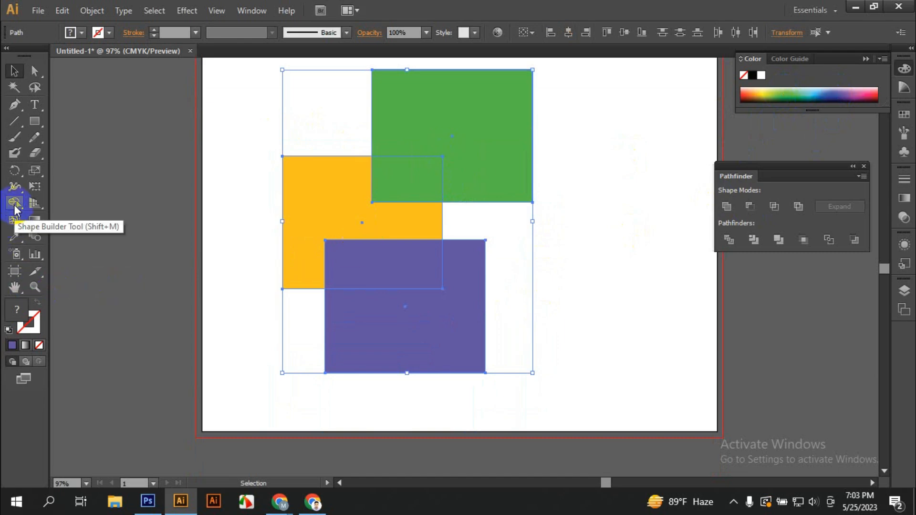
{"action": "left_click", "coordinate": [153, 303]}
{"action": "key", "text": "a"}
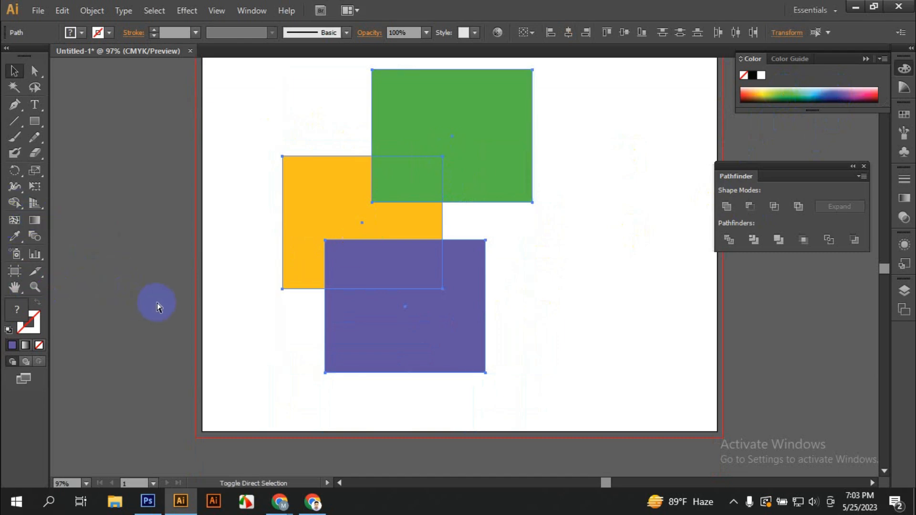
{"action": "key", "text": "Return"}
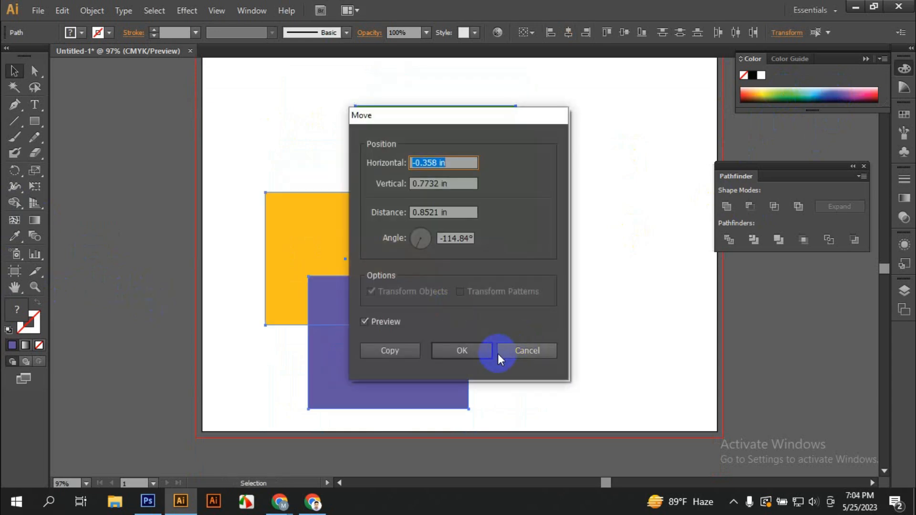
{"action": "left_click", "coordinate": [498, 354]}
Merge the yellow and violet rectangles into one violet shape with the Shape Builder tool.
{"action": "left_click", "coordinate": [16, 204]}
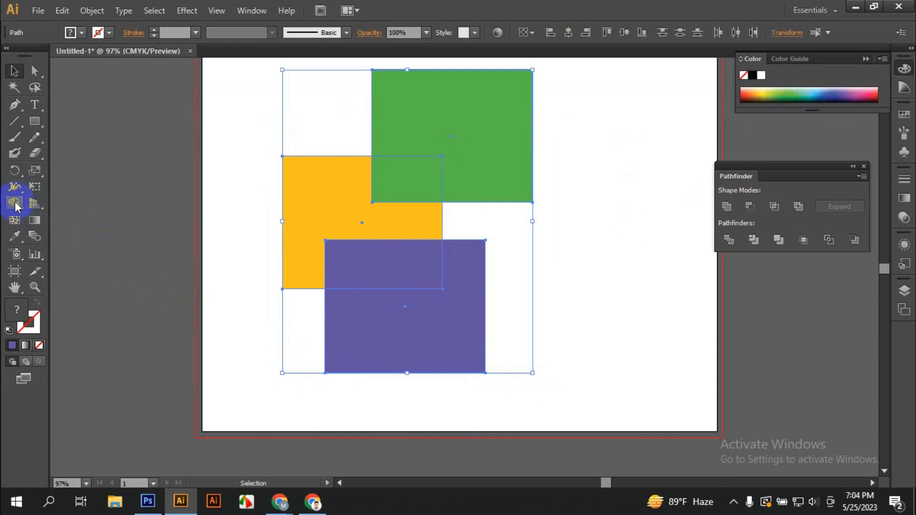
{"action": "left_click", "coordinate": [15, 204]}
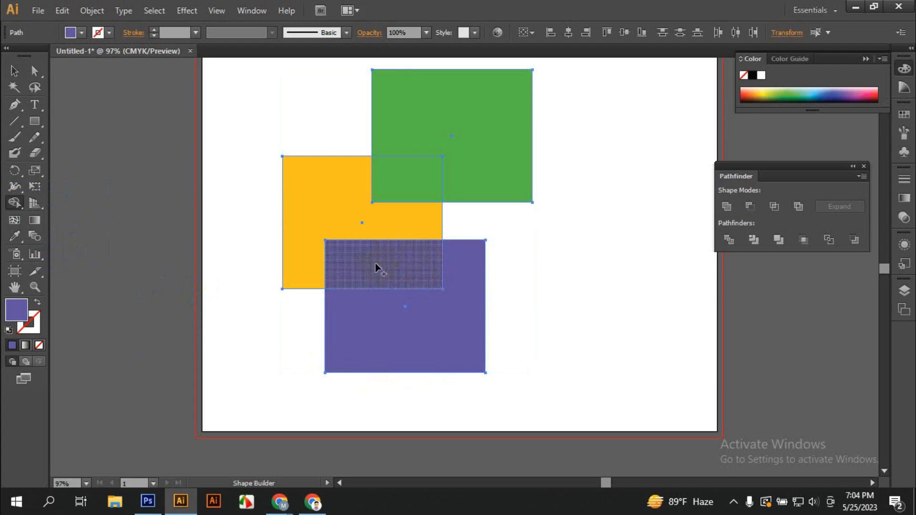
{"action": "mouse_move", "coordinate": [336, 209]}
{"action": "left_mouse_down"}
{"action": "mouse_move", "coordinate": [362, 306]}
{"action": "mouse_move", "coordinate": [341, 221]}
{"action": "left_mouse_up"}
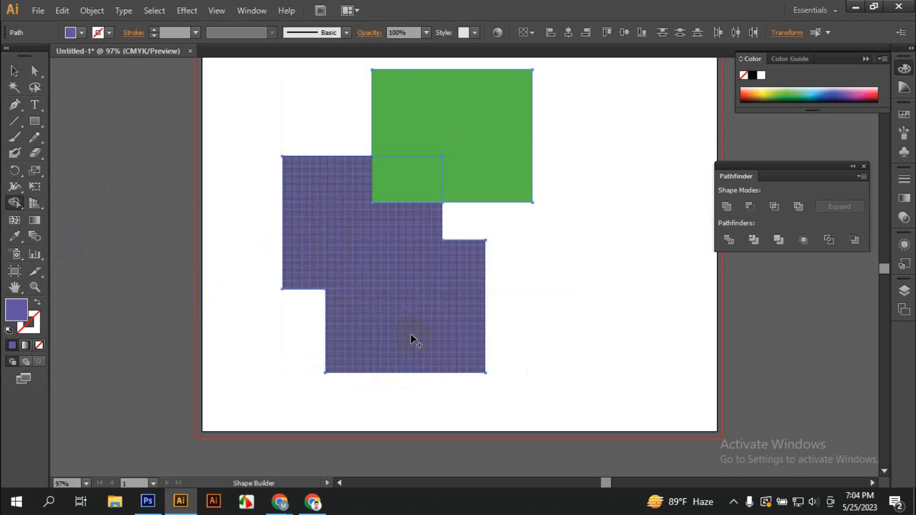
Undo the yellow-violet merge and try the Shape Builder tool from the green rectangle across to the violet one.
{"action": "key", "text": "ctrl+z"}
{"action": "key", "text": "ctrl+z"}
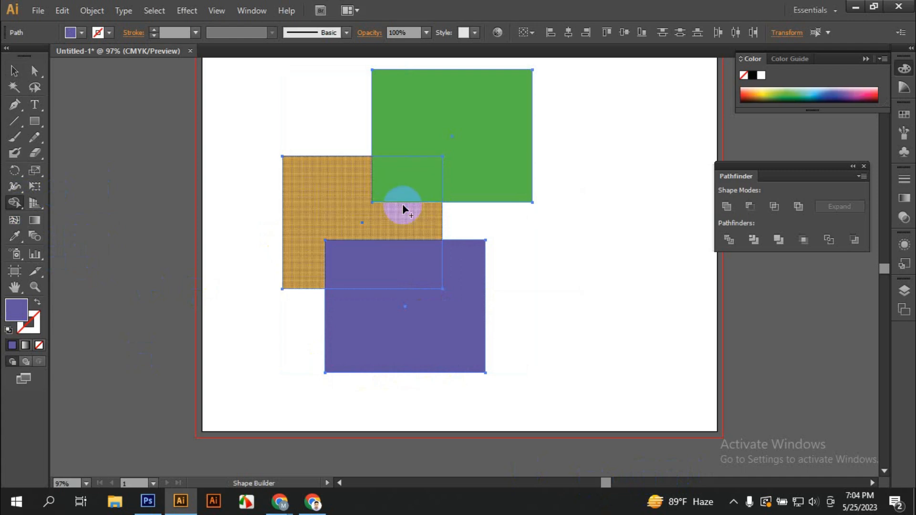
{"action": "left_click_drag", "start_coordinate": [480, 168], "coordinate": [458, 307]}
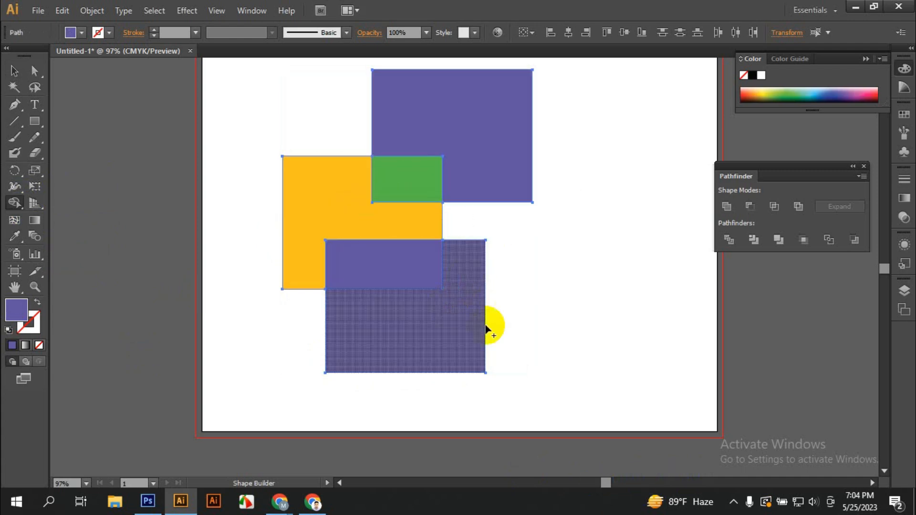
Deselect everything and move the upper violet piece away from the green overlap area.
{"action": "left_click", "coordinate": [15, 71]}
{"action": "key", "text": "ctrl+a"}
{"action": "left_click", "coordinate": [185, 137]}
{"action": "left_click_drag", "start_coordinate": [503, 164], "coordinate": [574, 170]}
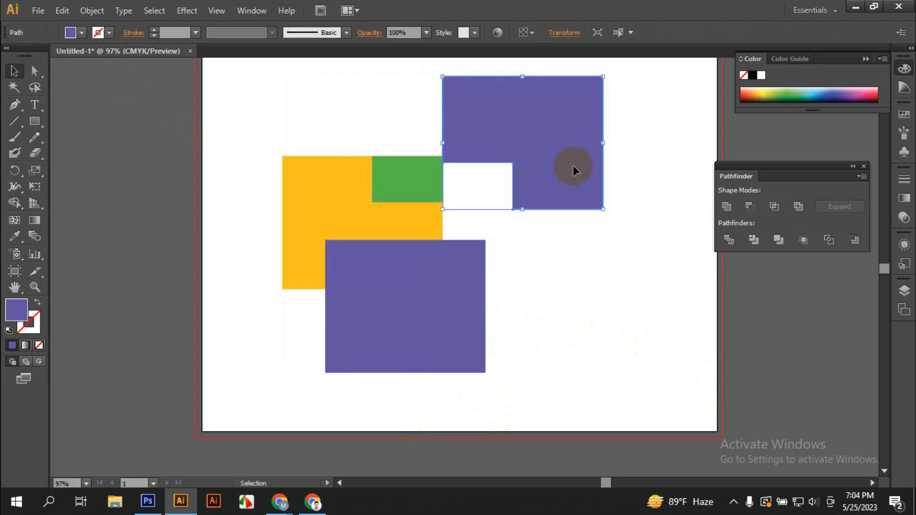
Undo the upper piece's move and the Shape Builder edit.
{"action": "key", "text": "ctrl+z"}
{"action": "key", "text": "ctrl+z"}
{"action": "key", "text": "ctrl+z"}
{"action": "key", "text": "ctrl+z"}
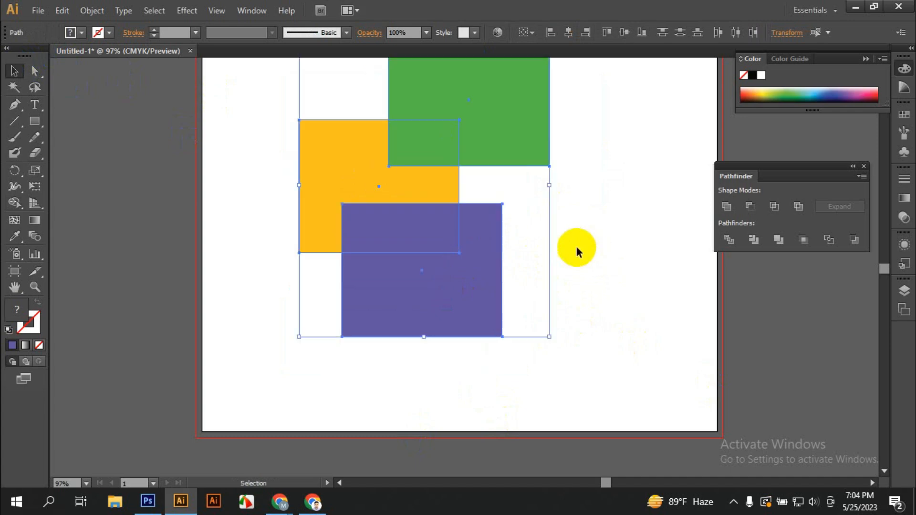
Shift the three overlapping rectangles slightly down on the artboard and reselect them all.
{"action": "scroll", "coordinate": [575, 248], "scroll_direction": "up", "scroll_amount": 2}
{"action": "left_click_drag", "start_coordinate": [466, 164], "coordinate": [463, 183]}
{"action": "left_click", "coordinate": [567, 222]}
{"action": "left_click_drag", "start_coordinate": [290, 133], "coordinate": [505, 305]}
Merge the yellow and violet rectangles and the green overlap area into one violet shape with the Shape Builder tool.
{"action": "left_click", "coordinate": [15, 203]}
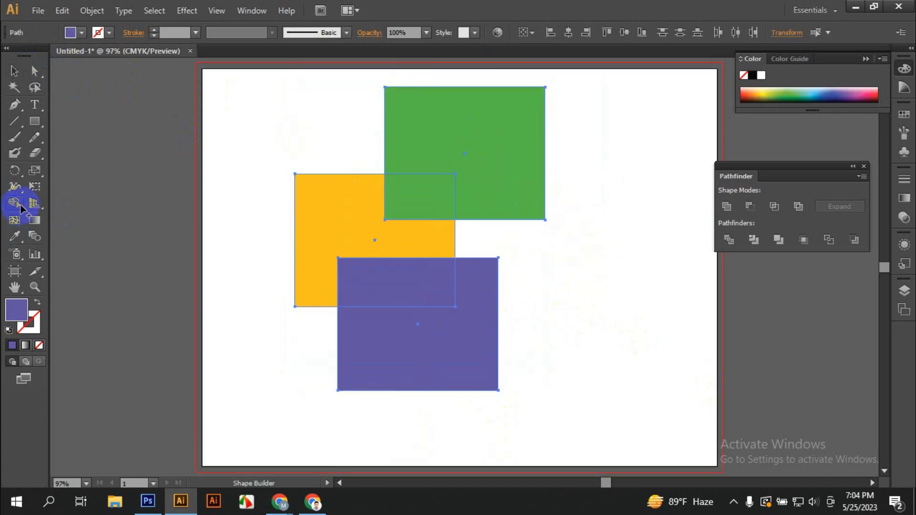
{"action": "left_click_drag", "start_coordinate": [360, 231], "coordinate": [408, 311]}
{"action": "mouse_move", "coordinate": [368, 300]}
{"action": "left_mouse_down"}
{"action": "mouse_move", "coordinate": [325, 227]}
{"action": "mouse_move", "coordinate": [396, 342]}
{"action": "mouse_move", "coordinate": [388, 303]}
{"action": "mouse_move", "coordinate": [347, 271]}
{"action": "left_mouse_up"}
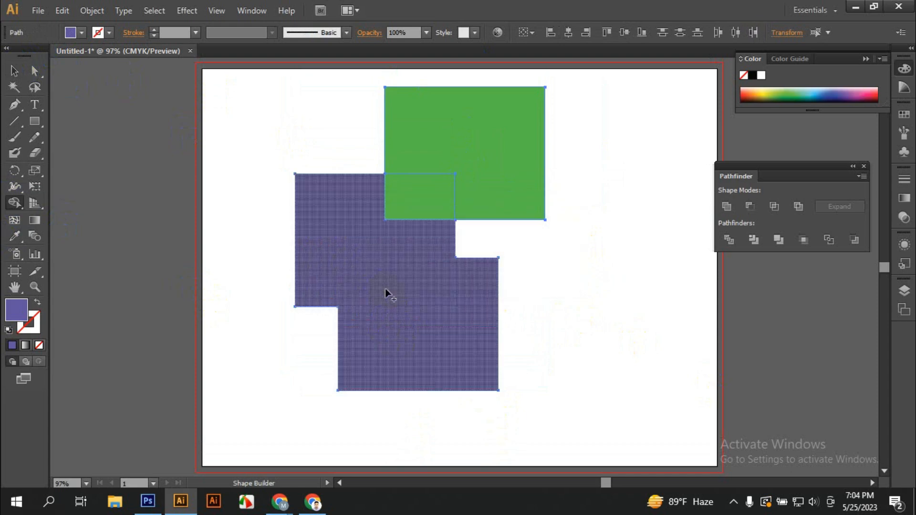
{"action": "left_click_drag", "start_coordinate": [409, 194], "coordinate": [386, 251]}
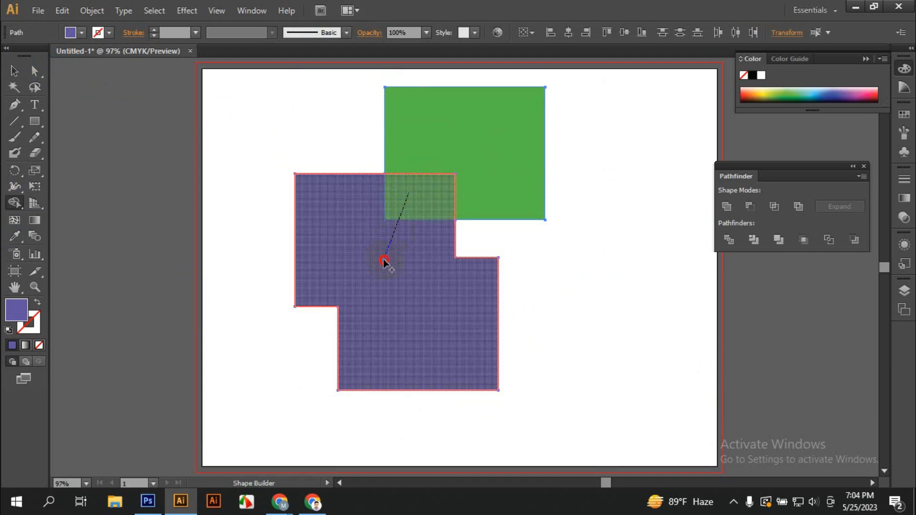
{"action": "left_click_drag", "start_coordinate": [383, 262], "coordinate": [380, 262]}
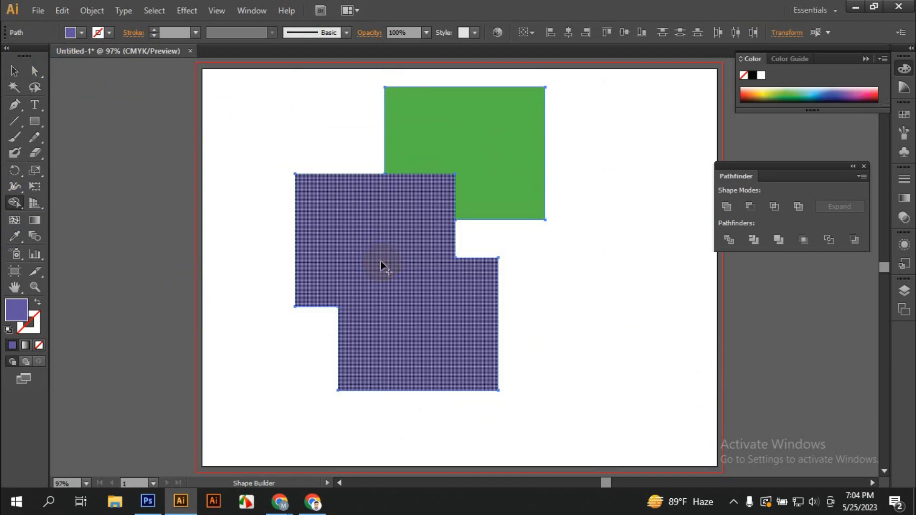
Move the green shape and the merged violet shape apart from each other.
{"action": "left_click", "coordinate": [19, 71]}
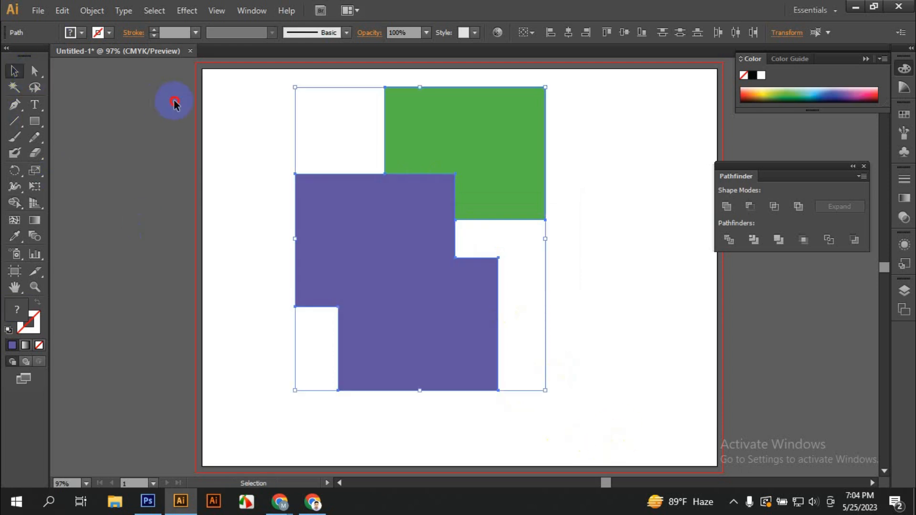
{"action": "left_click", "coordinate": [175, 101]}
{"action": "left_click_drag", "start_coordinate": [399, 129], "coordinate": [413, 117]}
{"action": "left_click_drag", "start_coordinate": [365, 203], "coordinate": [332, 237]}
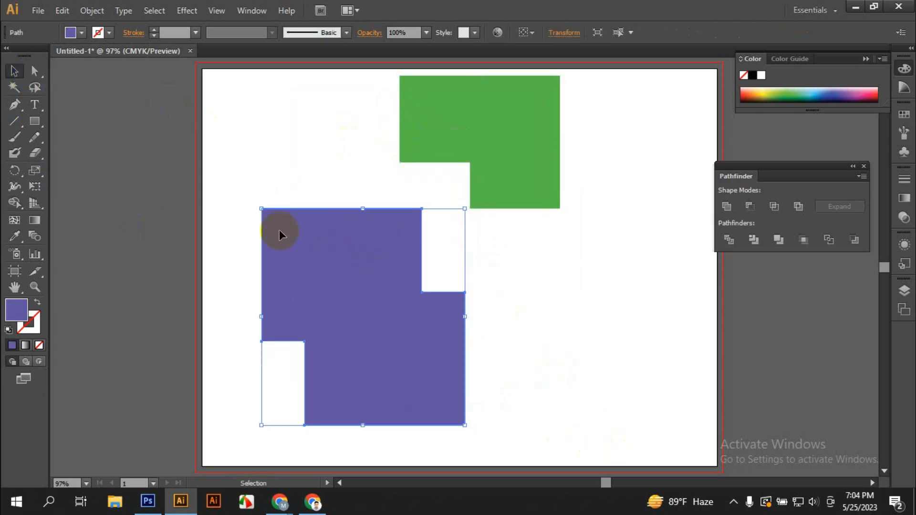
Undo the moves and merges until the green, yellow and violet rectangles are separate again.
{"action": "key", "text": "ctrl+z"}
{"action": "key", "text": "ctrl+z"}
{"action": "key", "text": "ctrl+z"}
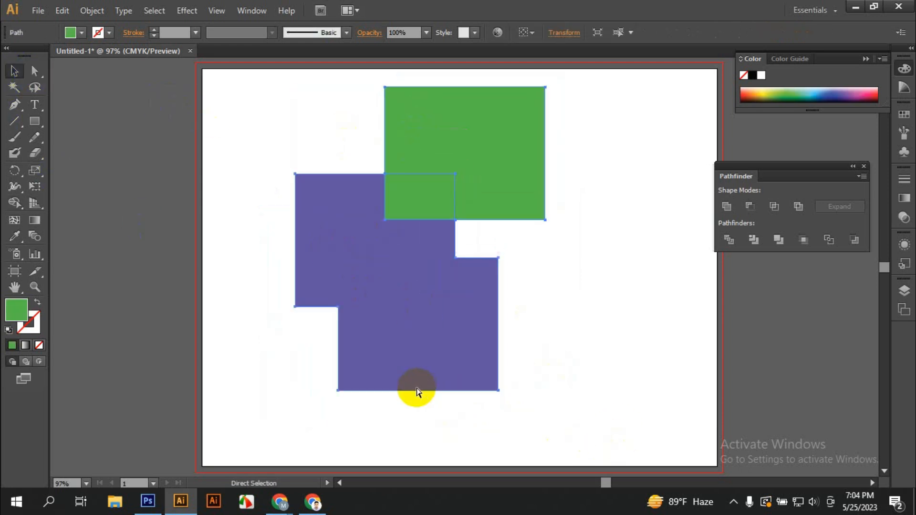
{"action": "key", "text": "v"}
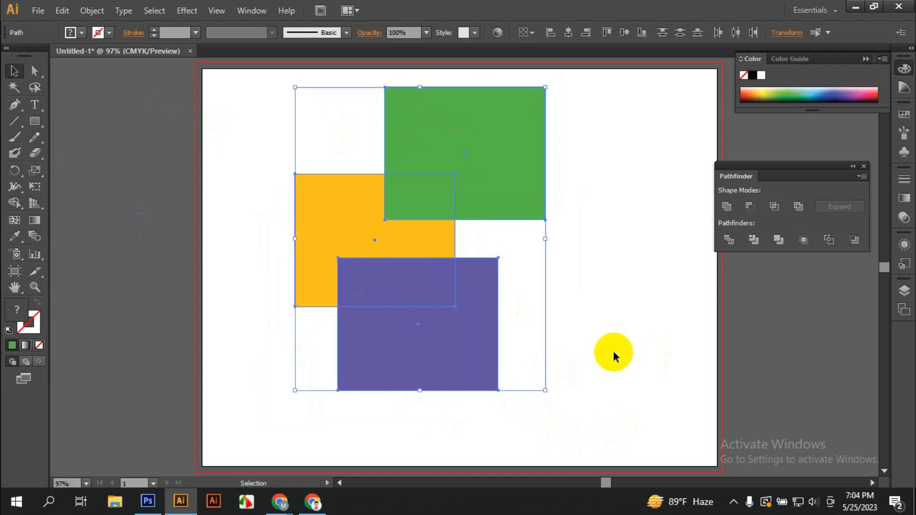
Select all three rectangles and cut out both of their overlap areas with the Shape Builder tool.
{"action": "left_click", "coordinate": [502, 206]}
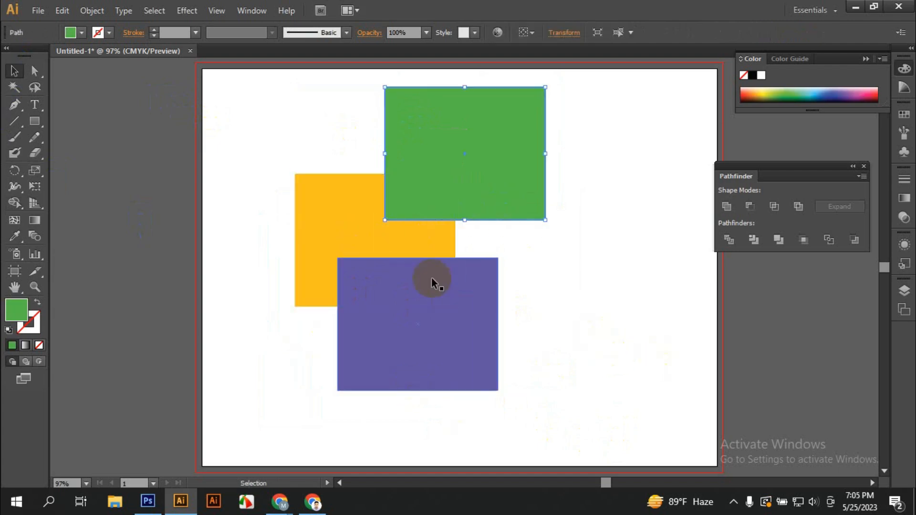
{"action": "left_click", "coordinate": [14, 205]}
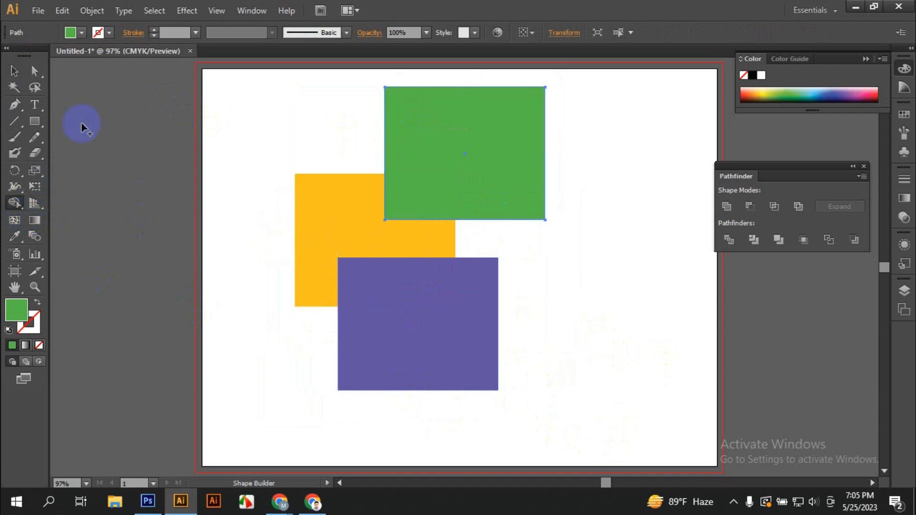
{"action": "left_click", "coordinate": [14, 71]}
{"action": "left_click_drag", "start_coordinate": [296, 125], "coordinate": [496, 352]}
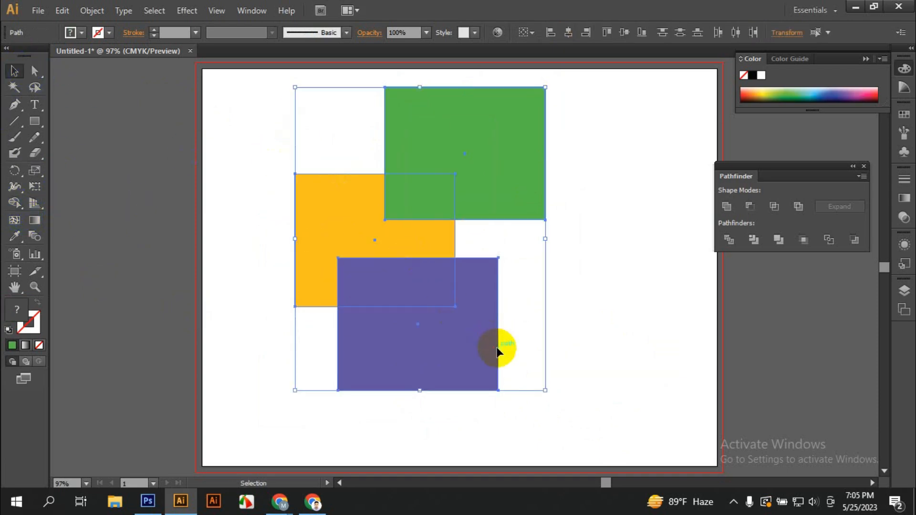
{"action": "left_click", "coordinate": [15, 202]}
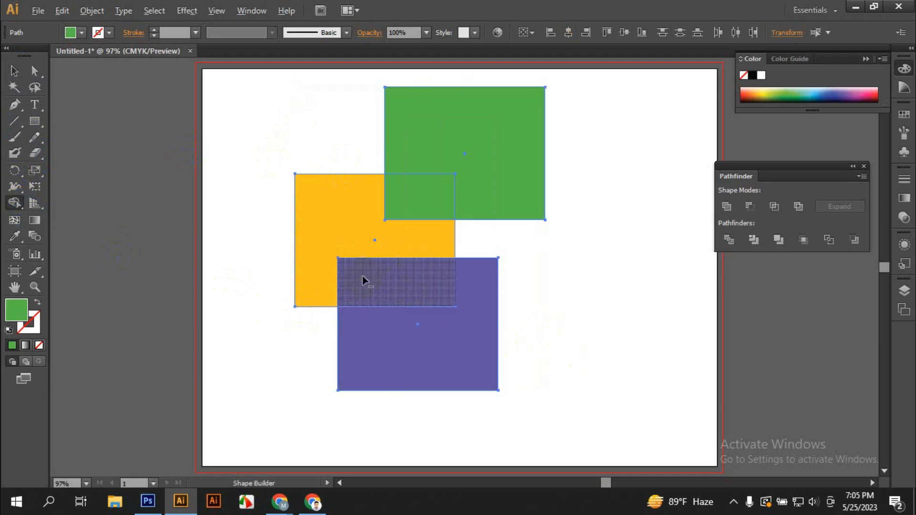
{"action": "left_click", "coordinate": [388, 281], "text": "alt"}
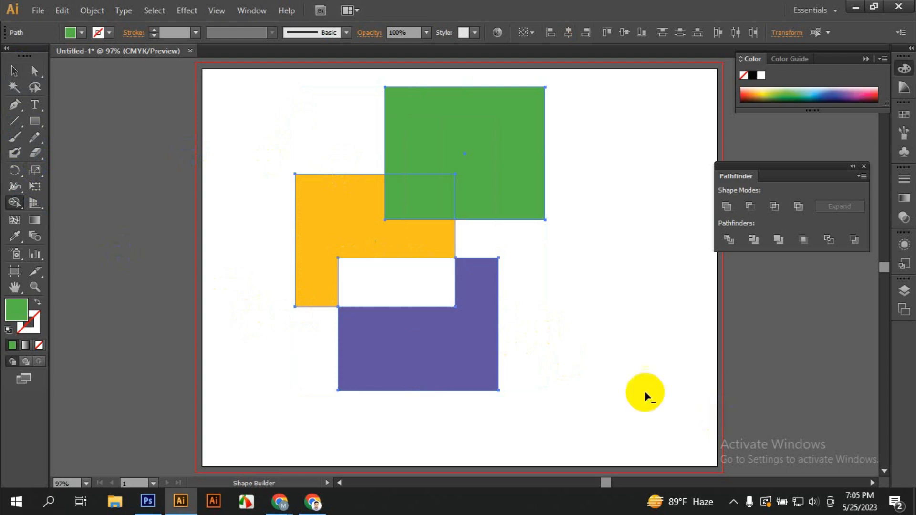
{"action": "left_click", "coordinate": [434, 194], "text": "alt"}
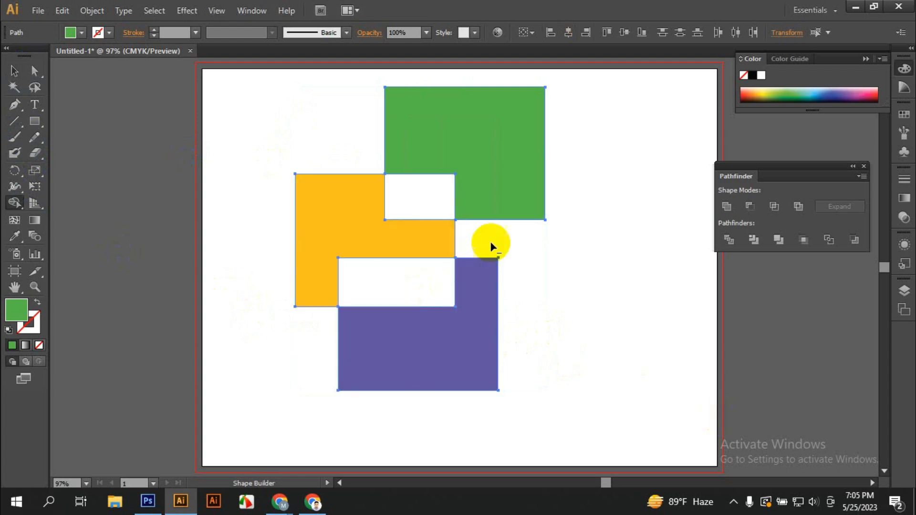
Undo the Shape Builder cutouts and the lower rectangle's violet fill.
{"action": "mouse_move", "coordinate": [477, 199]}
{"action": "left_mouse_down"}
{"action": "mouse_move", "coordinate": [447, 230]}
{"action": "mouse_move", "coordinate": [499, 208]}
{"action": "mouse_move", "coordinate": [474, 351]}
{"action": "left_mouse_up"}
{"action": "key", "text": "ctrl+z"}
{"action": "key", "text": "ctrl+z"}
{"action": "key", "text": "ctrl+z"}
{"action": "key", "text": "ctrl+z"}
{"action": "key", "text": "ctrl+z"}
{"action": "key", "text": "ctrl+z"}
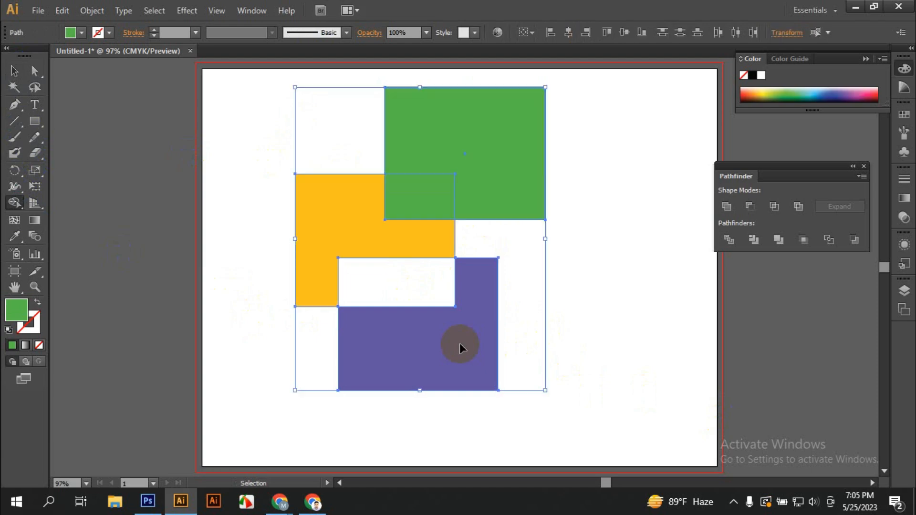
Select the green and yellow rectangles together and move them down on the artboard.
{"action": "scroll", "coordinate": [567, 387], "scroll_direction": "up", "scroll_amount": 1}
{"action": "scroll", "coordinate": [558, 393], "scroll_direction": "down", "scroll_amount": 2}
{"action": "left_click", "coordinate": [15, 88]}
{"action": "left_click", "coordinate": [14, 72]}
{"action": "left_click_drag", "start_coordinate": [226, 94], "coordinate": [470, 297]}
{"action": "left_click_drag", "start_coordinate": [457, 153], "coordinate": [448, 211]}
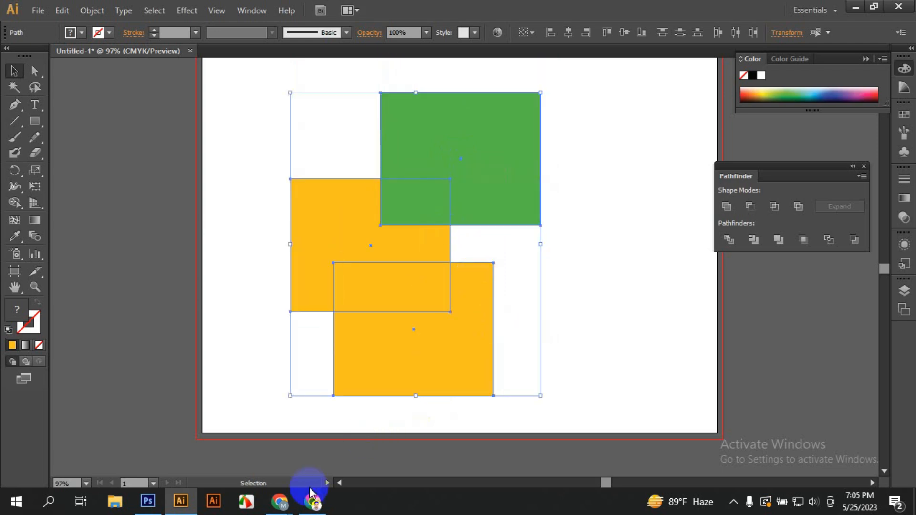
Switch to Chrome and search Google Images for "icon" in a new tab.
{"action": "left_click", "coordinate": [279, 504]}
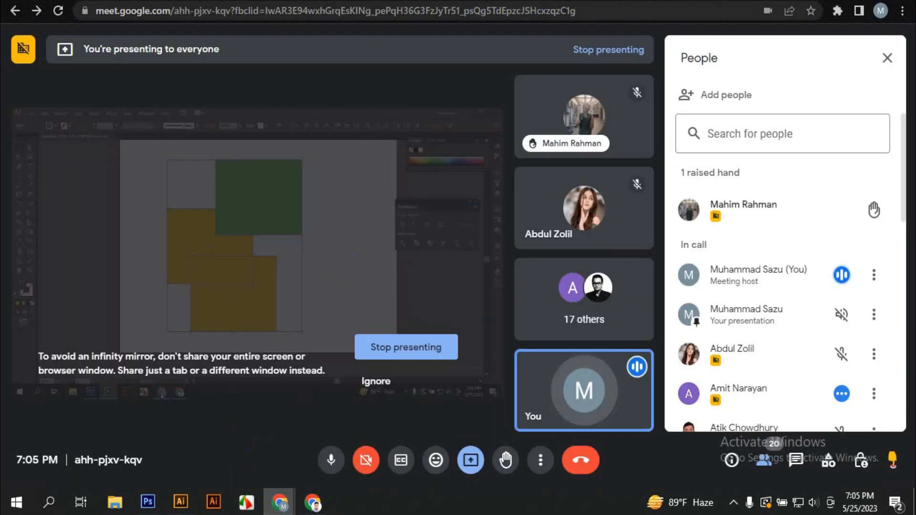
{"action": "left_click", "coordinate": [746, 0]}
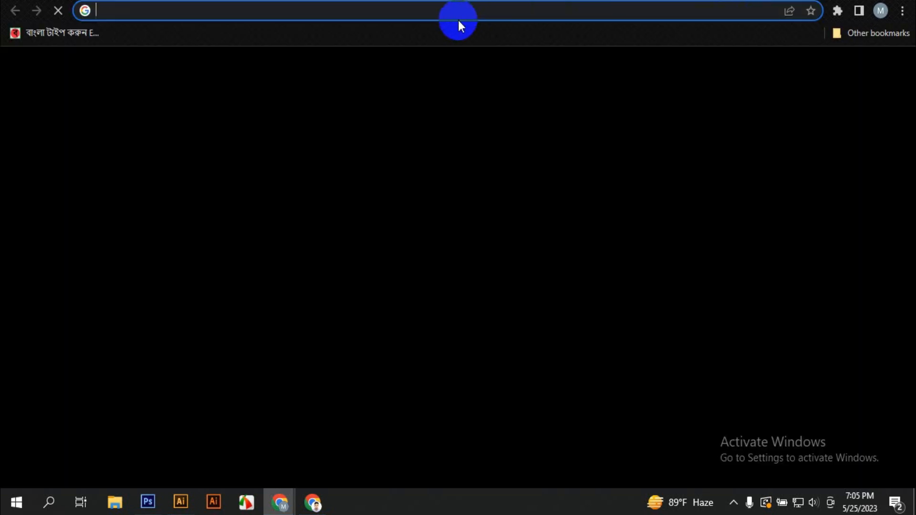
{"action": "left_click", "coordinate": [468, 6]}
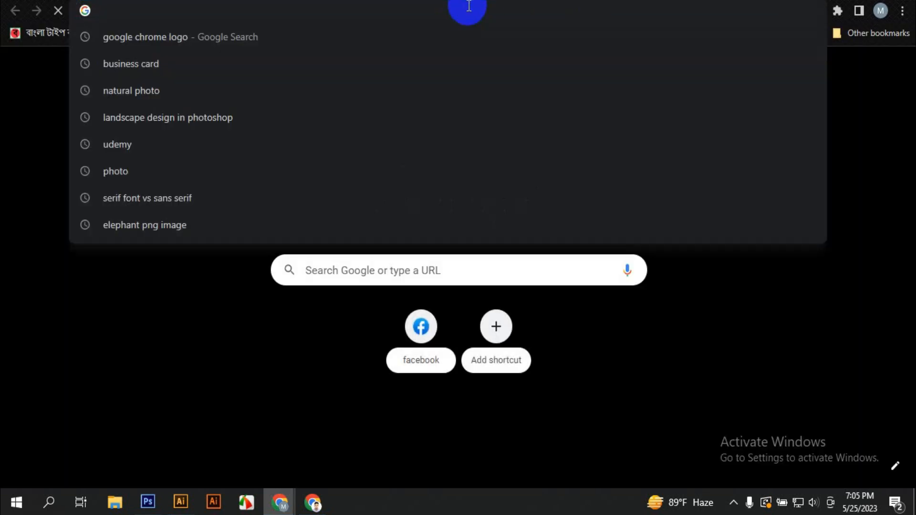
{"action": "type", "text": "icon"}
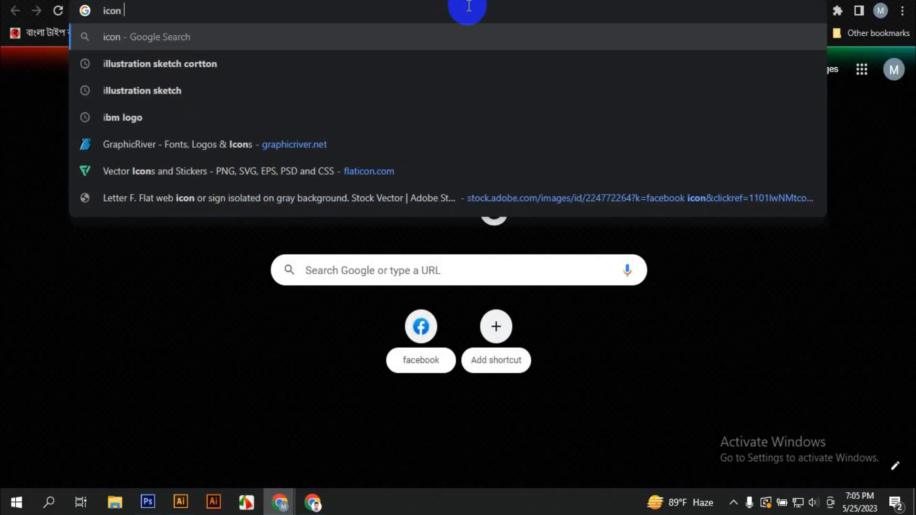
{"action": "key", "text": "Return"}
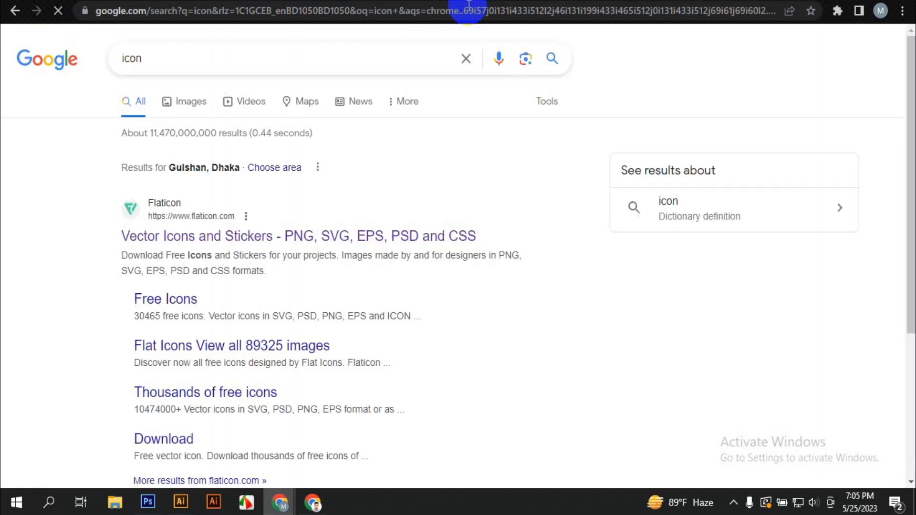
{"action": "left_click", "coordinate": [170, 114]}
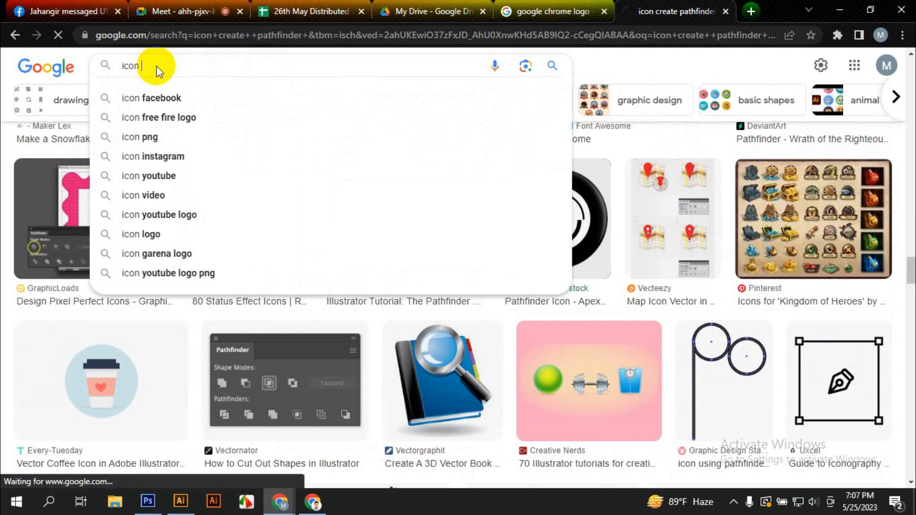
{"action": "key", "text": "Return"}
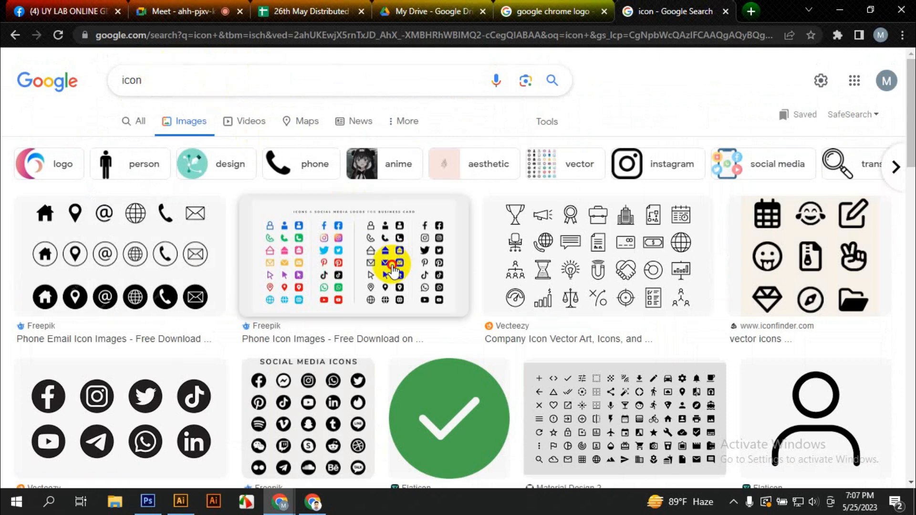
Open the Freepik sheet of icons and social media logos for business cards and copy its image.
{"action": "left_click", "coordinate": [392, 272]}
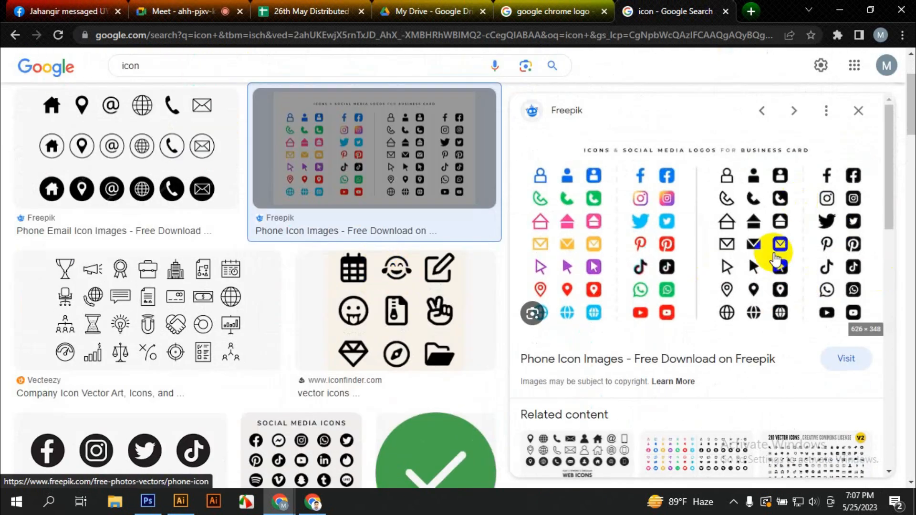
{"action": "right_click", "coordinate": [786, 233]}
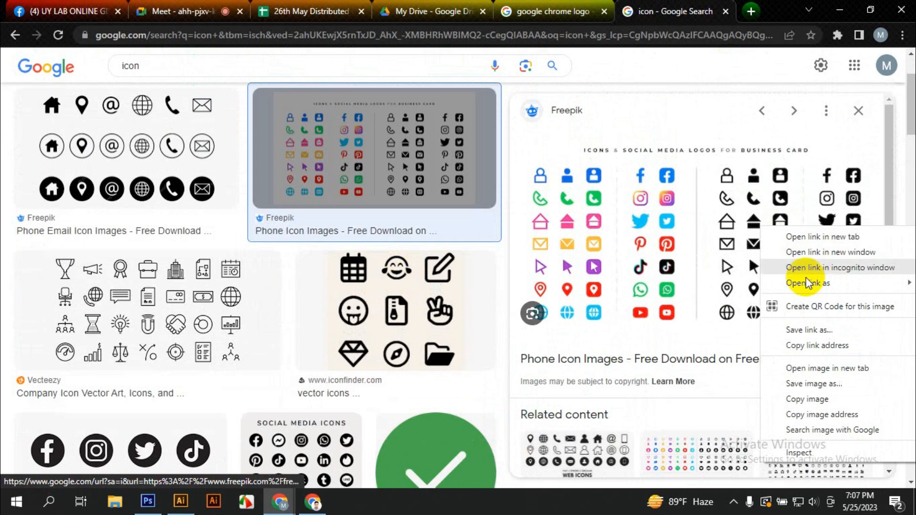
{"action": "left_click", "coordinate": [809, 400]}
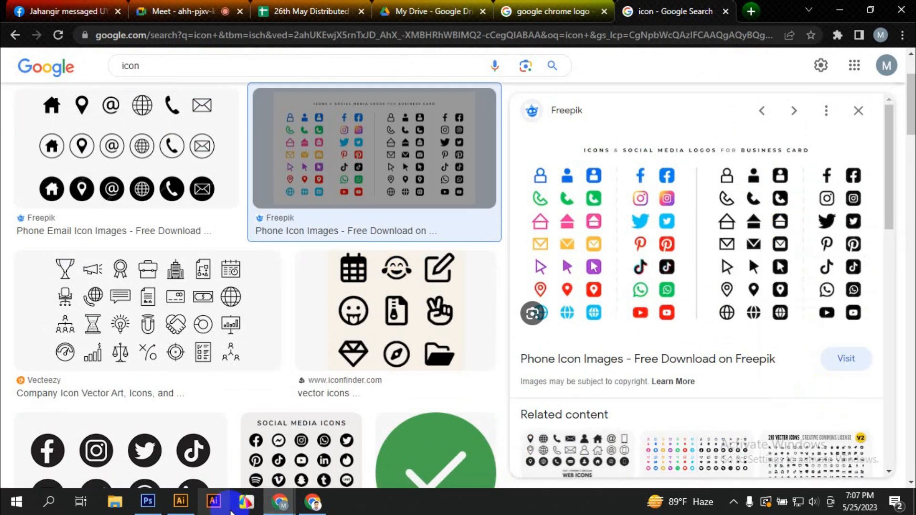
Switch back to Illustrator, replace the rectangles with the copied icon sheet, and shift it toward the artboard's left edge.
{"action": "left_click", "coordinate": [179, 503]}
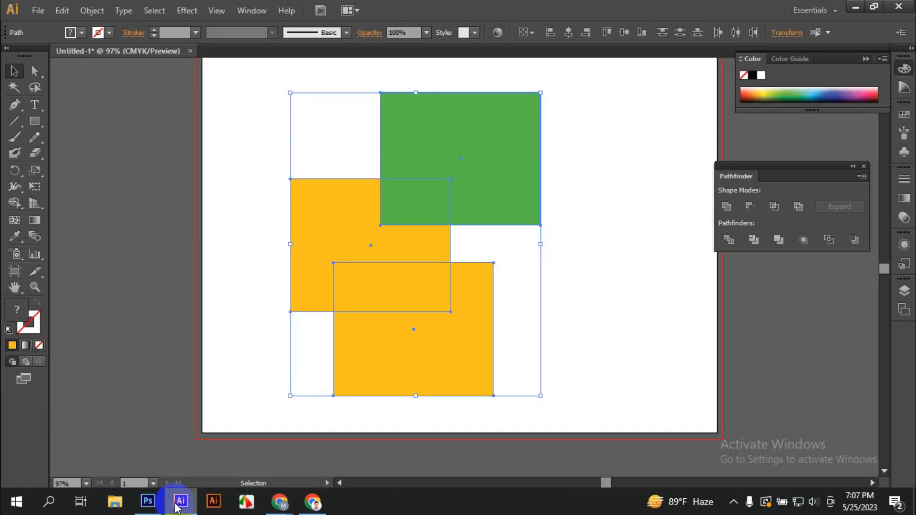
{"action": "key", "text": "Delete"}
{"action": "key", "text": "ctrl+v"}
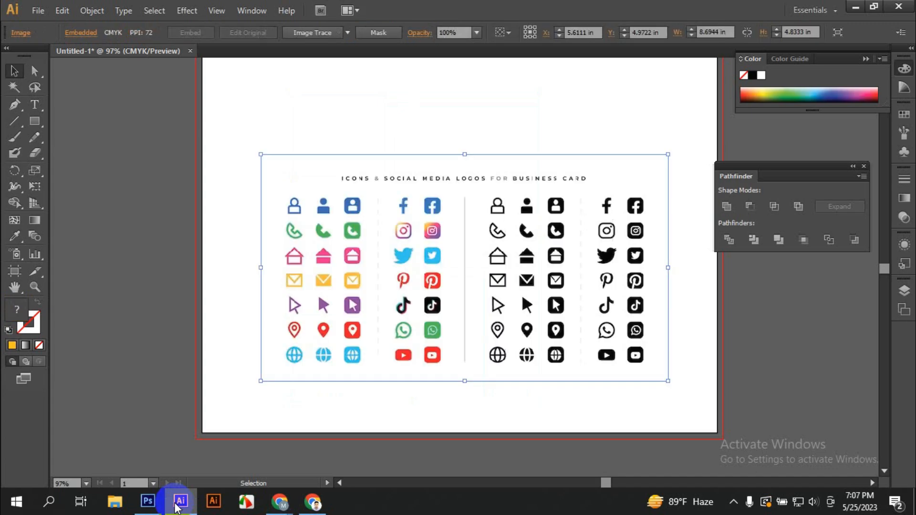
{"action": "left_click_drag", "start_coordinate": [501, 317], "coordinate": [427, 313]}
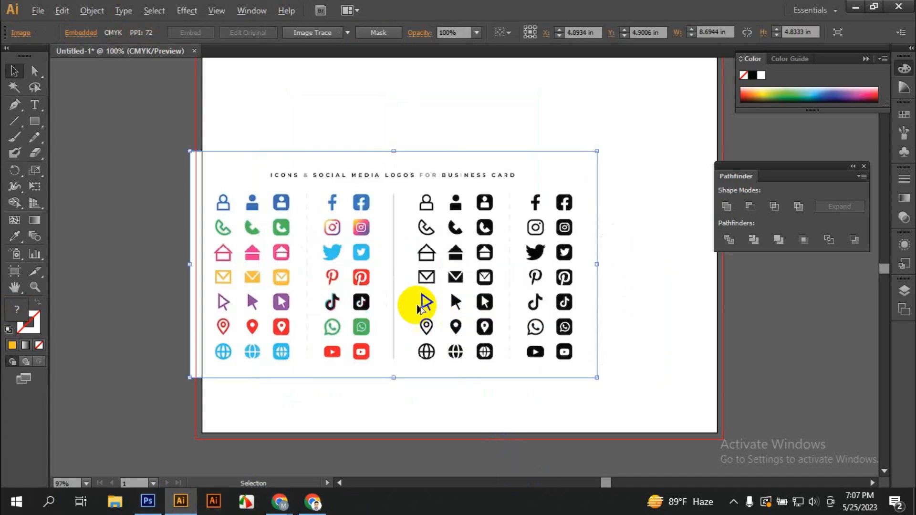
Examine the black contact icons and social media logos on the pasted sheet up close.
{"action": "scroll", "coordinate": [421, 308], "scroll_direction": "up", "scroll_amount": 2}
{"action": "scroll", "coordinate": [488, 241], "scroll_direction": "up", "scroll_amount": 2}
{"action": "scroll", "coordinate": [515, 260], "scroll_direction": "down", "scroll_amount": 2}
{"action": "left_click_drag", "start_coordinate": [611, 283], "coordinate": [500, 304]}
{"action": "scroll", "coordinate": [531, 290], "scroll_direction": "up", "scroll_amount": 1}
{"action": "left_click_drag", "start_coordinate": [627, 304], "coordinate": [577, 308]}
{"action": "left_click_drag", "start_coordinate": [577, 358], "coordinate": [537, 350]}
{"action": "scroll", "coordinate": [435, 324], "scroll_direction": "down", "scroll_amount": 5}
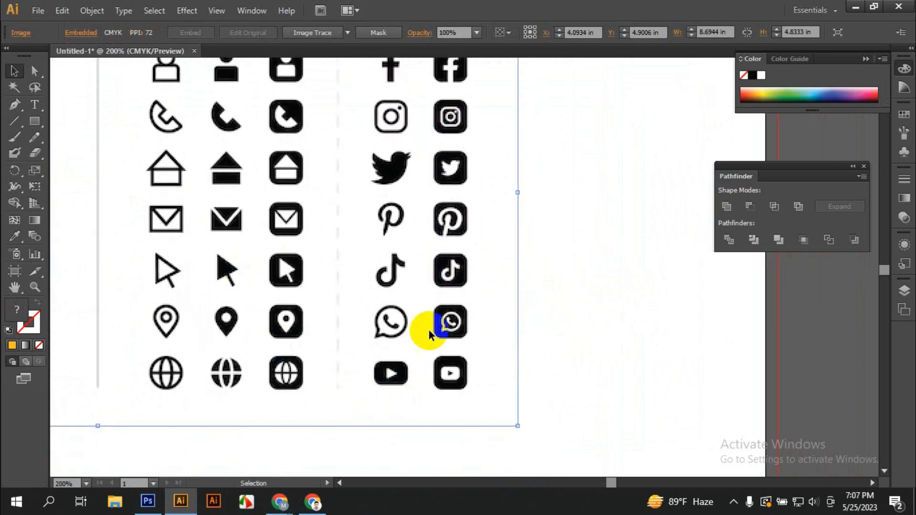
{"action": "scroll", "coordinate": [420, 343], "scroll_direction": "up", "scroll_amount": 2}
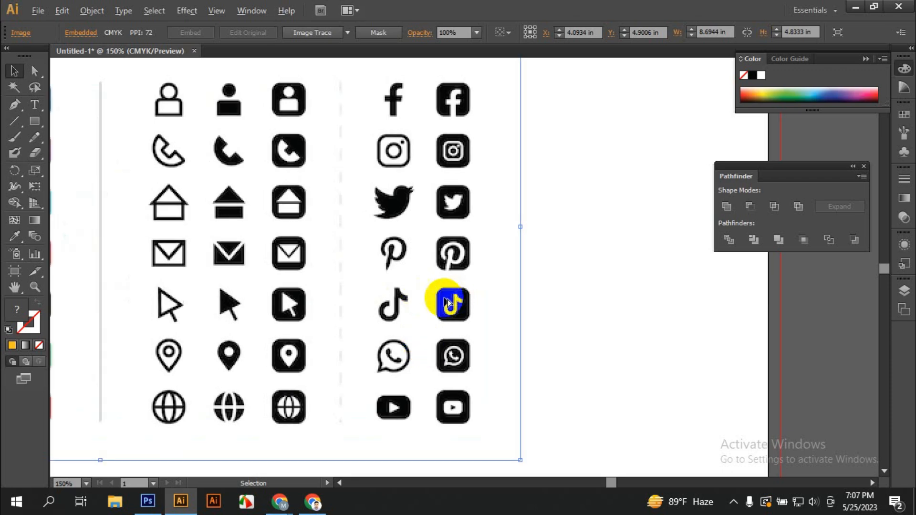
Delete the pasted icon sheet, refit the artboard in the window, and collapse the floating Pathfinder panel.
{"action": "scroll", "coordinate": [449, 301], "scroll_direction": "down", "scroll_amount": 2}
{"action": "key", "text": "Delete"}
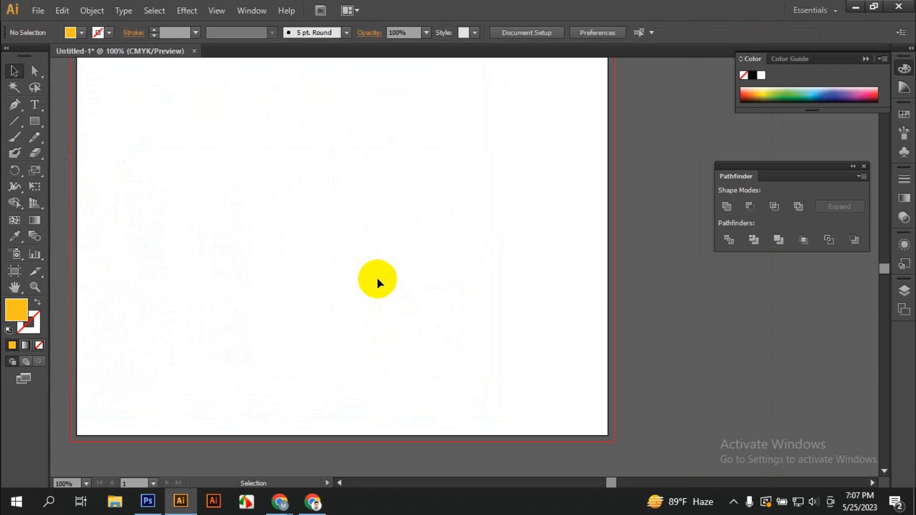
{"action": "key", "text": "ctrl+0"}
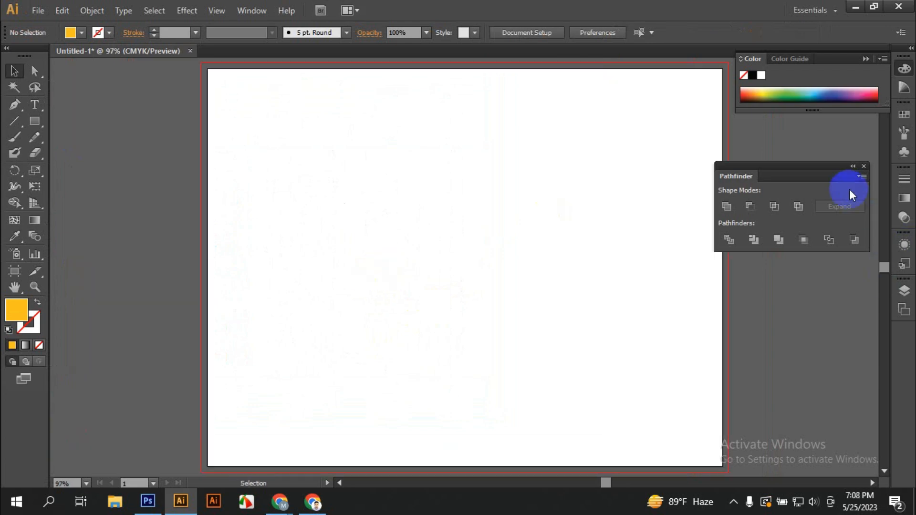
{"action": "left_click", "coordinate": [851, 166]}
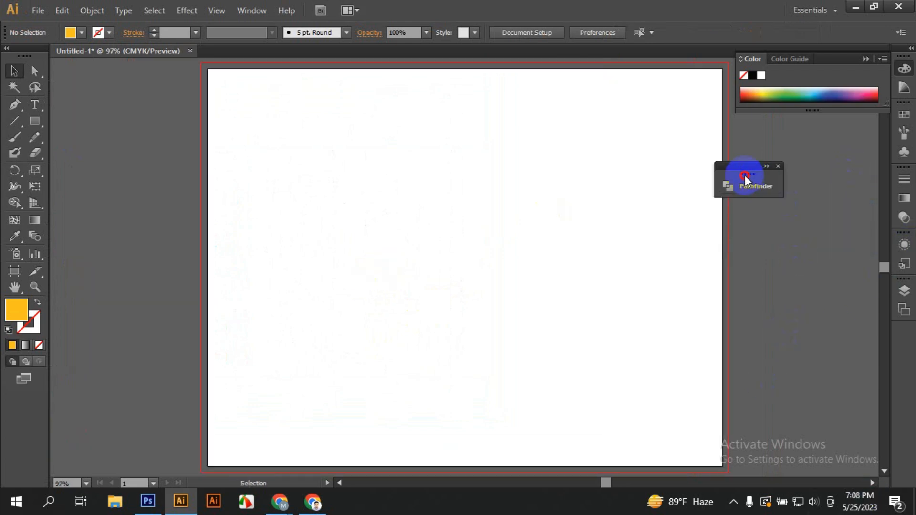
Draw a yellow circle near the artboard's upper-left corner and duplicate it into two widely spaced columns of three circles.
{"action": "left_click_drag", "start_coordinate": [27, 125], "coordinate": [78, 150]}
{"action": "left_click_drag", "start_coordinate": [261, 129], "coordinate": [640, 215]}
{"action": "left_click", "coordinate": [15, 71]}
{"action": "key", "text": "ctrl+a"}
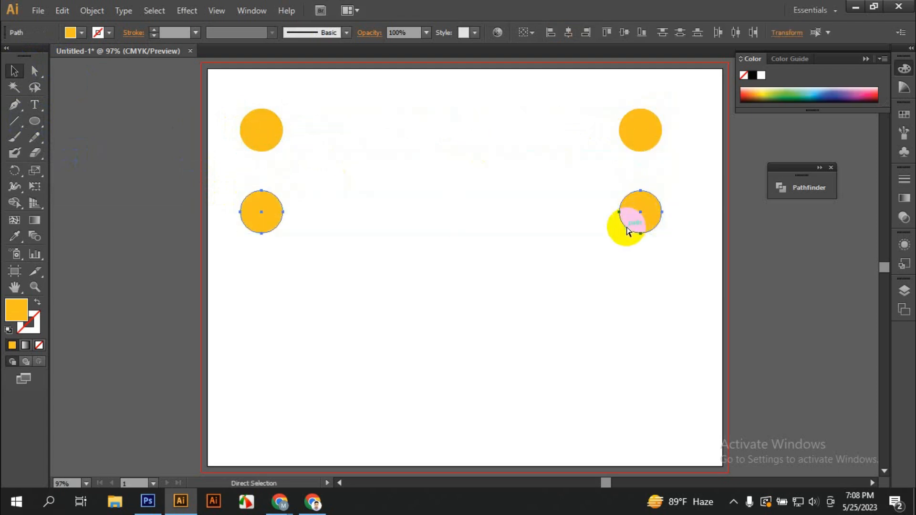
{"action": "key", "text": "ctrl+d"}
{"action": "key", "text": "v"}
Recolour the upper-right circle, trying red and green before settling on a blue fill.
{"action": "left_click_drag", "start_coordinate": [205, 79], "coordinate": [487, 143]}
{"action": "left_click_drag", "start_coordinate": [673, 116], "coordinate": [620, 144]}
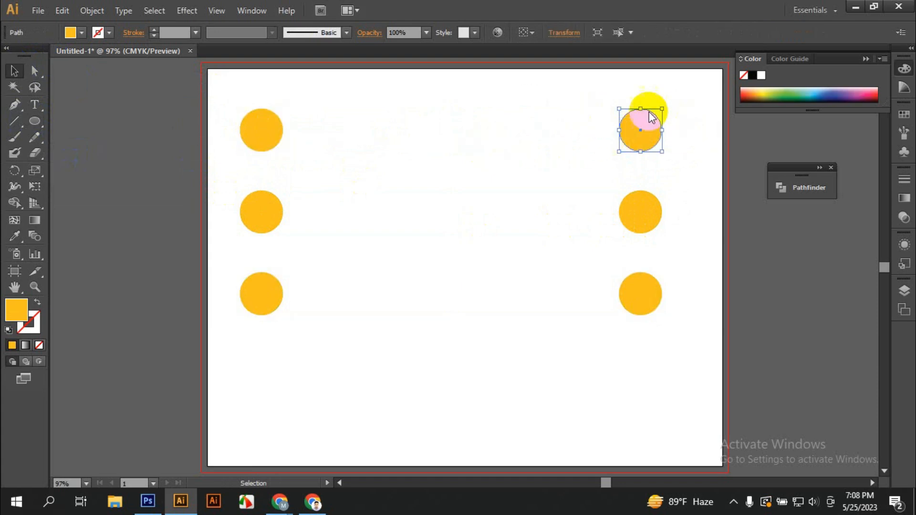
{"action": "left_click", "coordinate": [748, 90]}
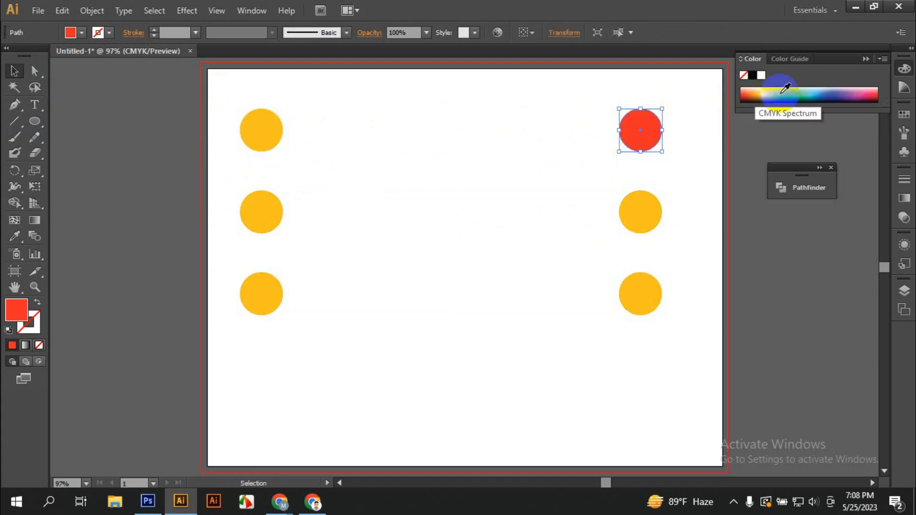
{"action": "left_click", "coordinate": [782, 93]}
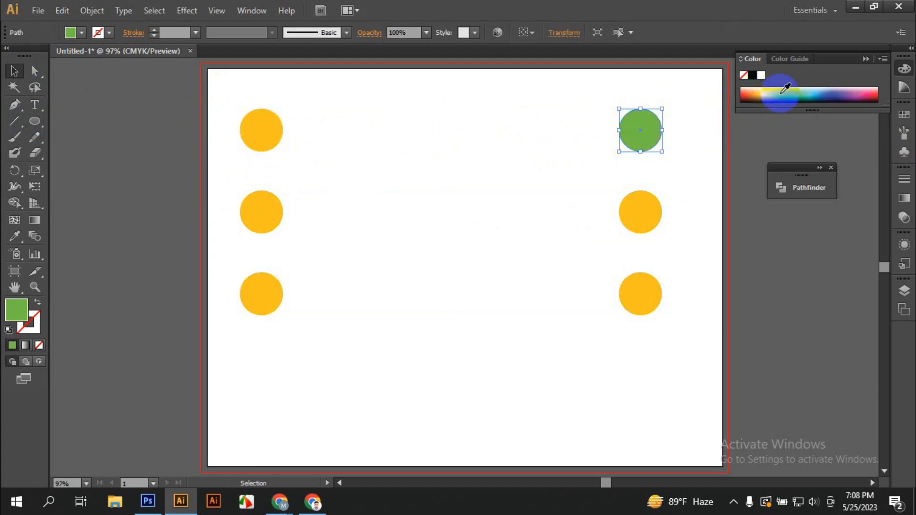
{"action": "left_click", "coordinate": [815, 89]}
{"action": "left_click", "coordinate": [843, 88]}
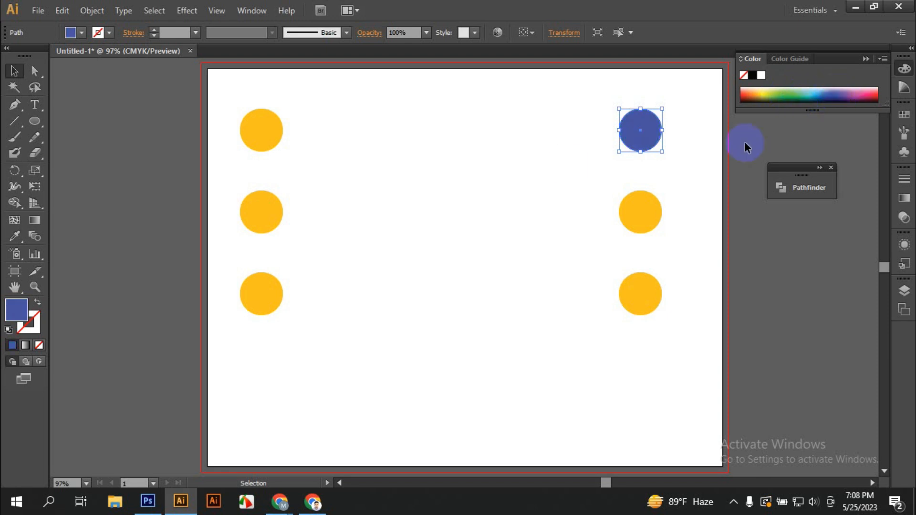
{"action": "left_click_drag", "start_coordinate": [213, 82], "coordinate": [694, 152]}
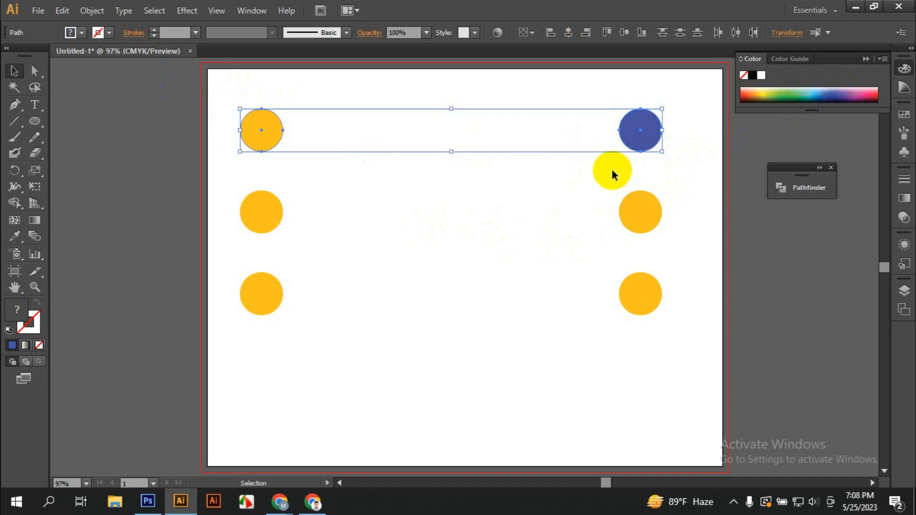
{"action": "left_click", "coordinate": [526, 240]}
Draw a blue circle in the artboard's lower-left area and a blue hexagon opposite it in the lower-right area.
{"action": "scroll", "coordinate": [501, 253], "scroll_direction": "down", "scroll_amount": 1}
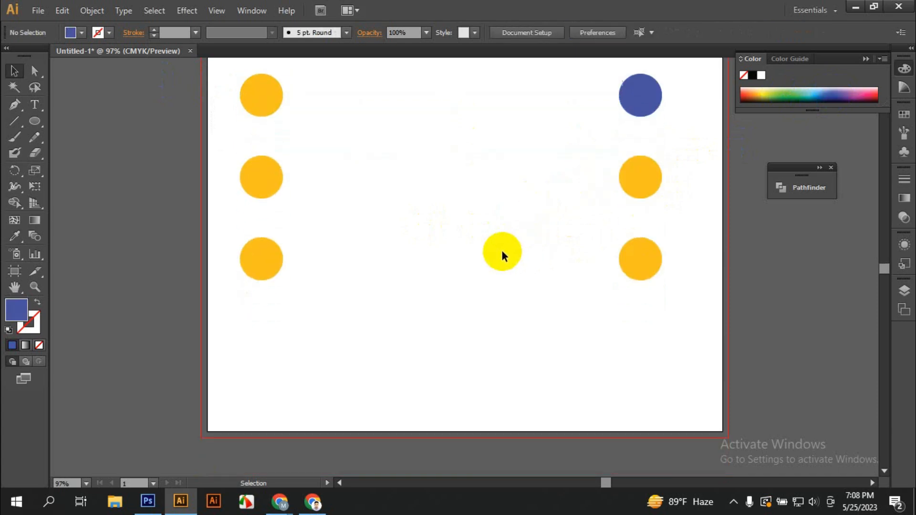
{"action": "left_click_drag", "start_coordinate": [36, 121], "coordinate": [95, 157]}
{"action": "left_click_drag", "start_coordinate": [239, 334], "coordinate": [296, 391]}
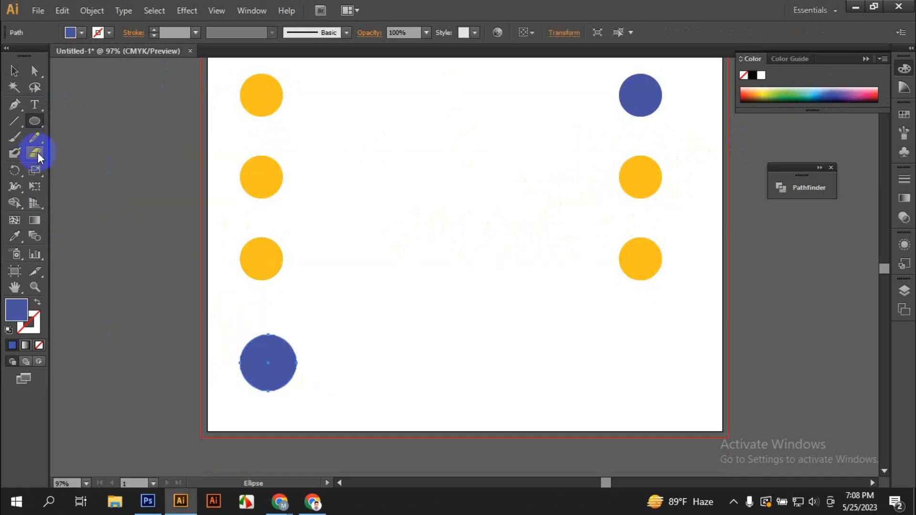
{"action": "left_click_drag", "start_coordinate": [41, 122], "coordinate": [97, 171]}
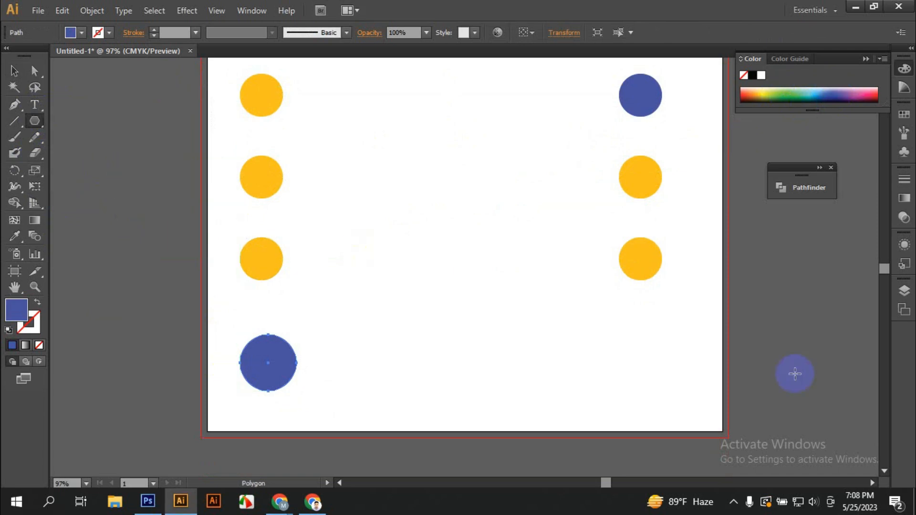
{"action": "left_click_drag", "start_coordinate": [623, 357], "coordinate": [651, 377]}
{"action": "left_click", "coordinate": [14, 71]}
Align the blue circle and hexagon on their vertical centres, undoing a trial horizontal centre alignment.
{"action": "left_click_drag", "start_coordinate": [208, 316], "coordinate": [656, 413]}
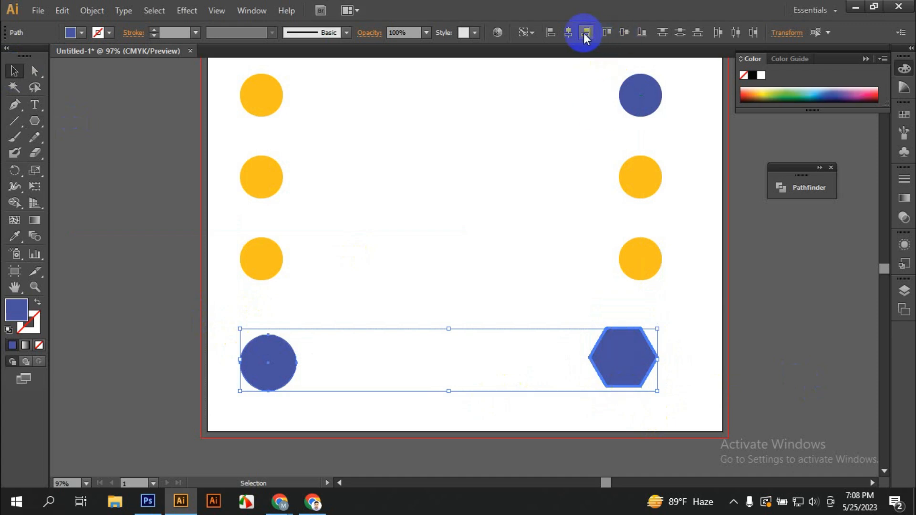
{"action": "left_click", "coordinate": [568, 33]}
{"action": "key", "text": "ctrl+z"}
{"action": "left_click", "coordinate": [624, 32]}
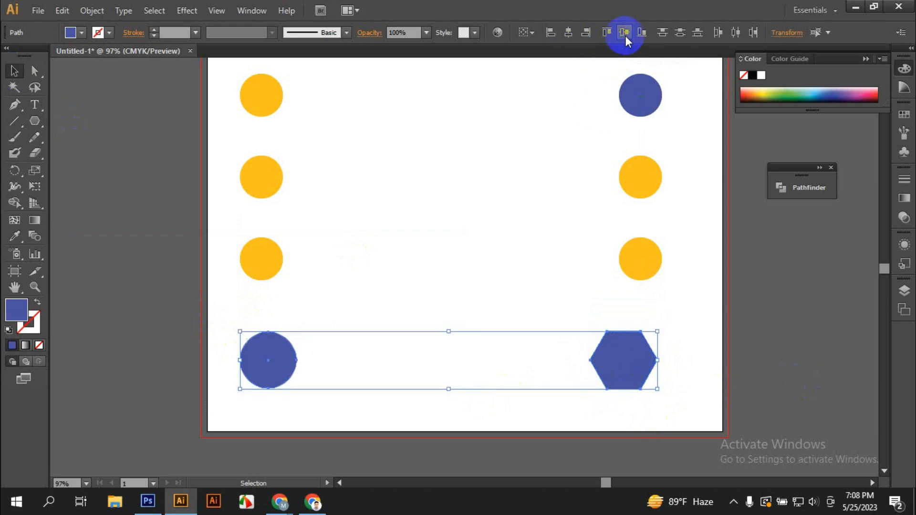
{"action": "left_click", "coordinate": [506, 261]}
Blend the blue circle into the hexagon with the Blend tool and deselect the result.
{"action": "left_click_drag", "start_coordinate": [208, 387], "coordinate": [672, 375]}
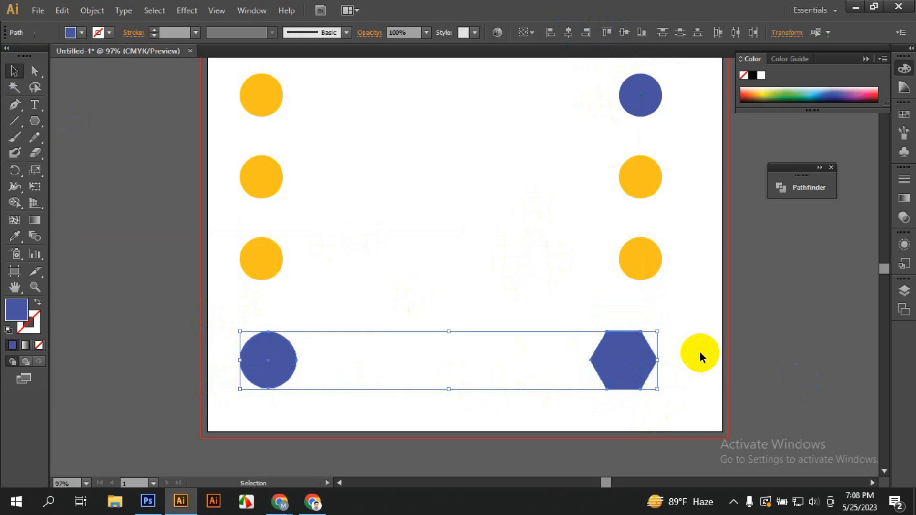
{"action": "left_click", "coordinate": [34, 238]}
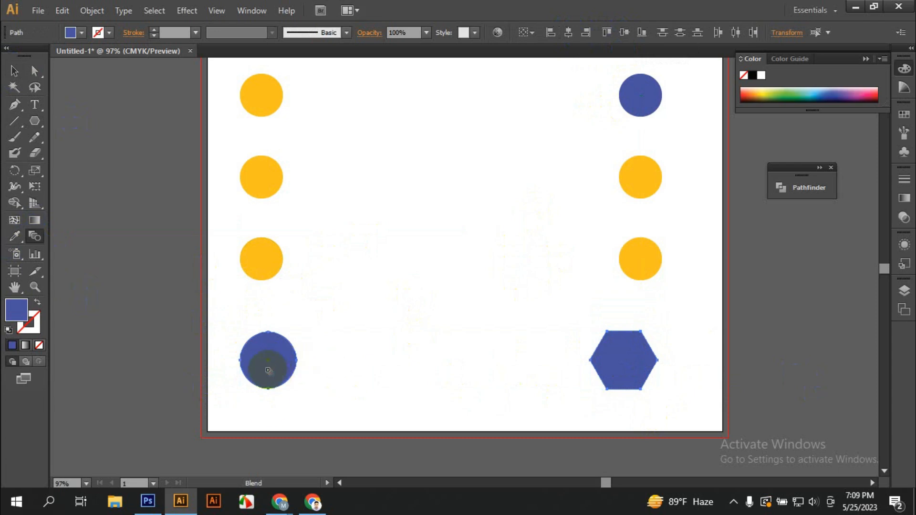
{"action": "left_click", "coordinate": [624, 363]}
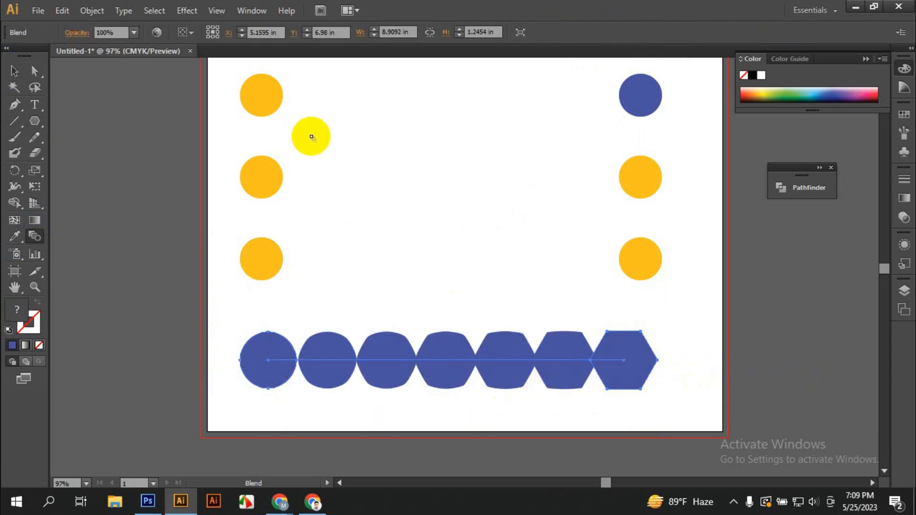
{"action": "left_click", "coordinate": [14, 71]}
{"action": "left_click", "coordinate": [398, 283]}
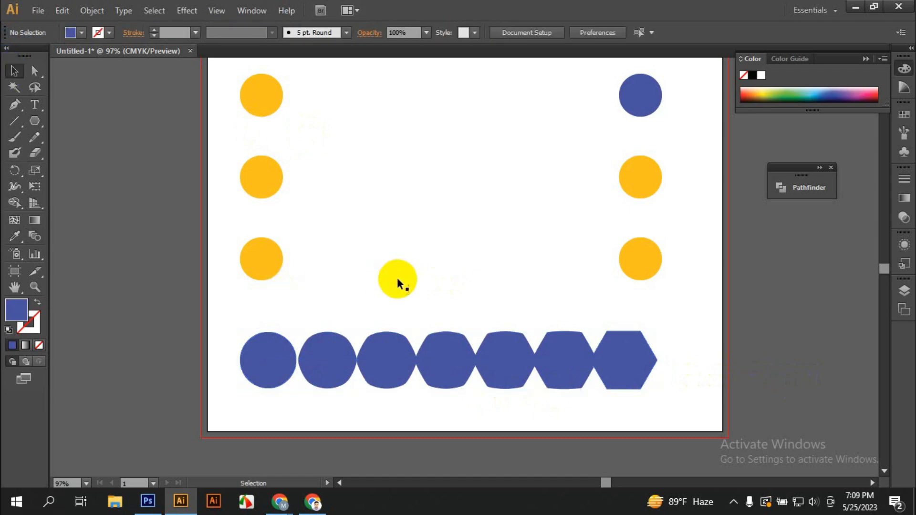
Expand the circle-to-hexagon blend with Object and Fill enabled, and ungroup the resulting shapes.
{"action": "scroll", "coordinate": [468, 411], "scroll_direction": "up", "scroll_amount": 2}
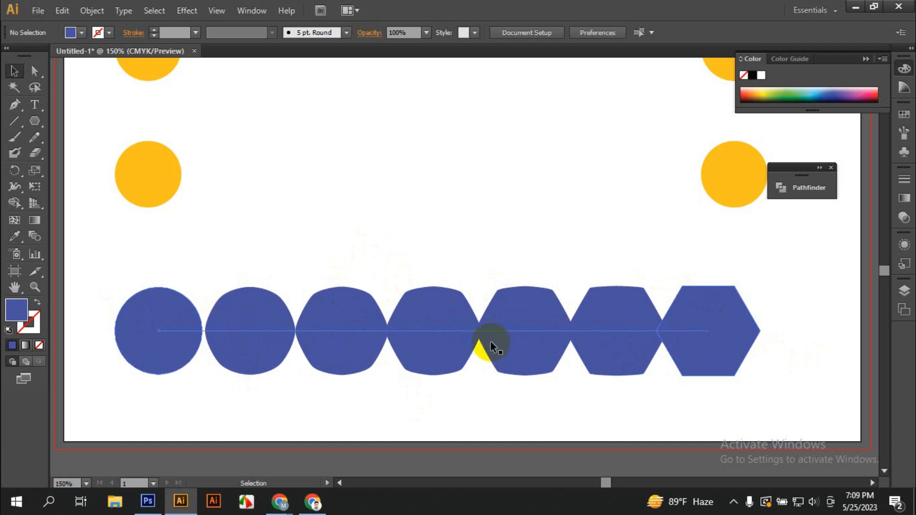
{"action": "left_click", "coordinate": [395, 330]}
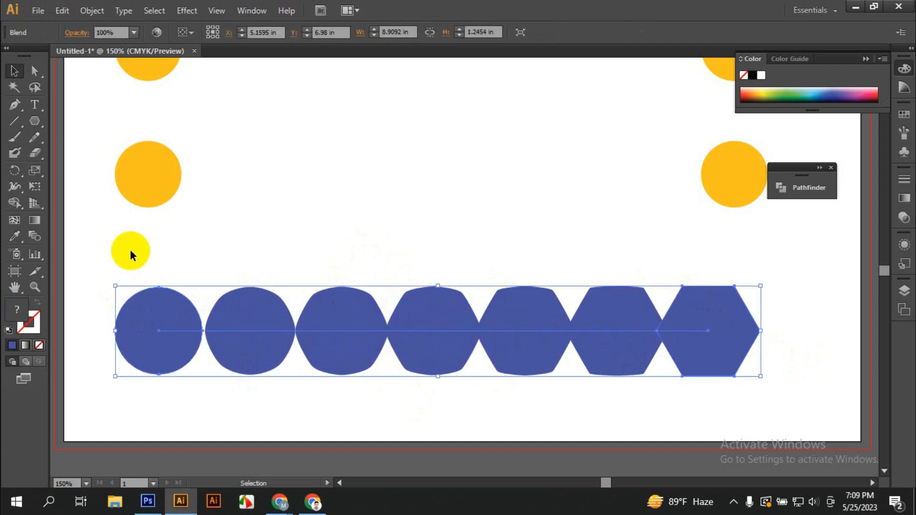
{"action": "left_click", "coordinate": [92, 11]}
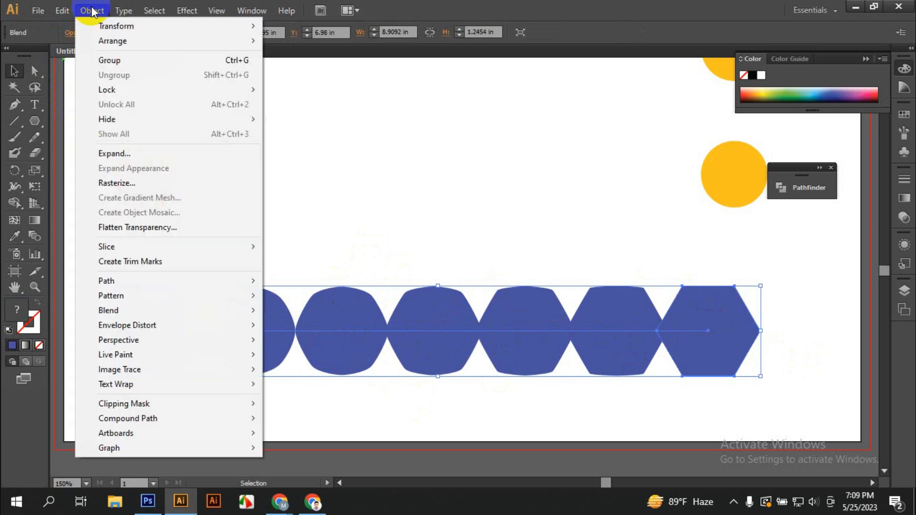
{"action": "left_click", "coordinate": [115, 154]}
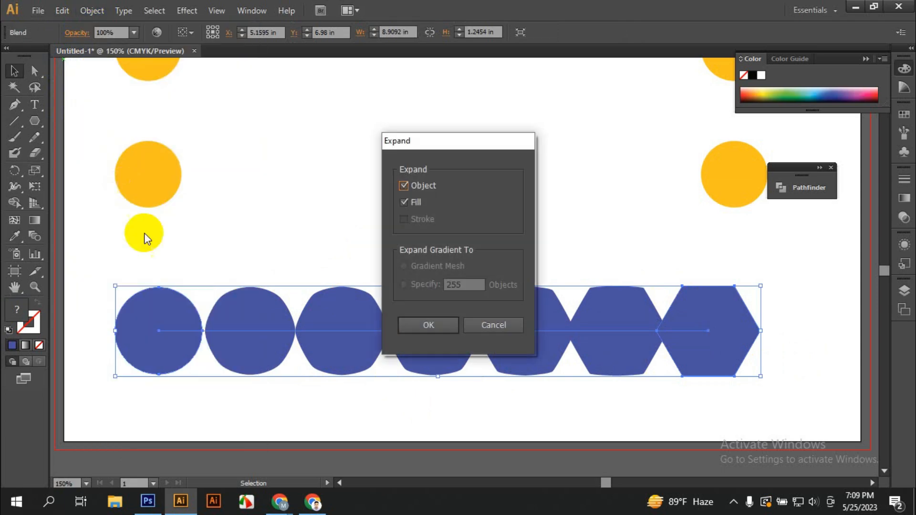
{"action": "left_click", "coordinate": [432, 325]}
{"action": "right_click", "coordinate": [453, 322]}
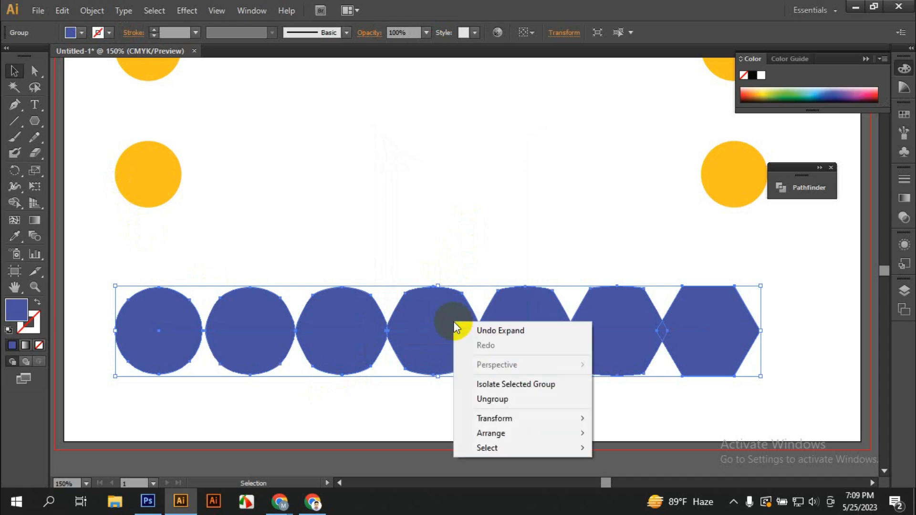
{"action": "left_click", "coordinate": [496, 398]}
Pull several of the ungrouped blend shapes out of the row to show that each moves separately.
{"action": "left_click_drag", "start_coordinate": [508, 328], "coordinate": [503, 252]}
{"action": "left_click_drag", "start_coordinate": [448, 329], "coordinate": [429, 223]}
{"action": "left_click_drag", "start_coordinate": [370, 301], "coordinate": [321, 209]}
{"action": "left_click", "coordinate": [403, 369]}
{"action": "left_click", "coordinate": [317, 225]}
{"action": "left_click", "coordinate": [450, 412]}
{"action": "left_click_drag", "start_coordinate": [261, 362], "coordinate": [282, 352]}
Delete all the blue shapes from the expanded blend, keeping the circles in the two columns.
{"action": "left_click_drag", "start_coordinate": [202, 381], "coordinate": [711, 420]}
{"action": "key", "text": "Delete"}
{"action": "key", "text": "Delete"}
{"action": "left_click", "coordinate": [183, 359]}
{"action": "key", "text": "Delete"}
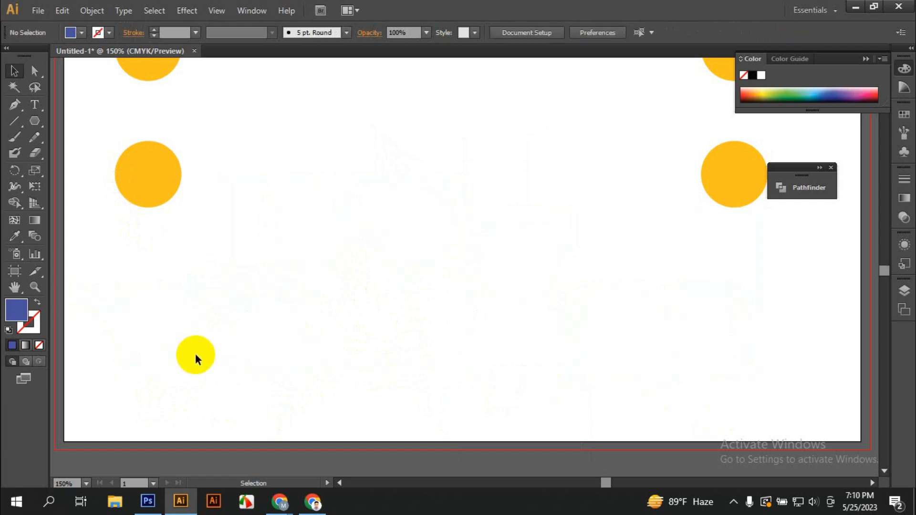
Draw a blue five-pointed star in the artboard's lower-left area and a blue square in its lower-right area.
{"action": "left_click", "coordinate": [34, 121]}
{"action": "left_click_drag", "start_coordinate": [36, 124], "coordinate": [98, 187]}
{"action": "left_click_drag", "start_coordinate": [126, 317], "coordinate": [154, 364]}
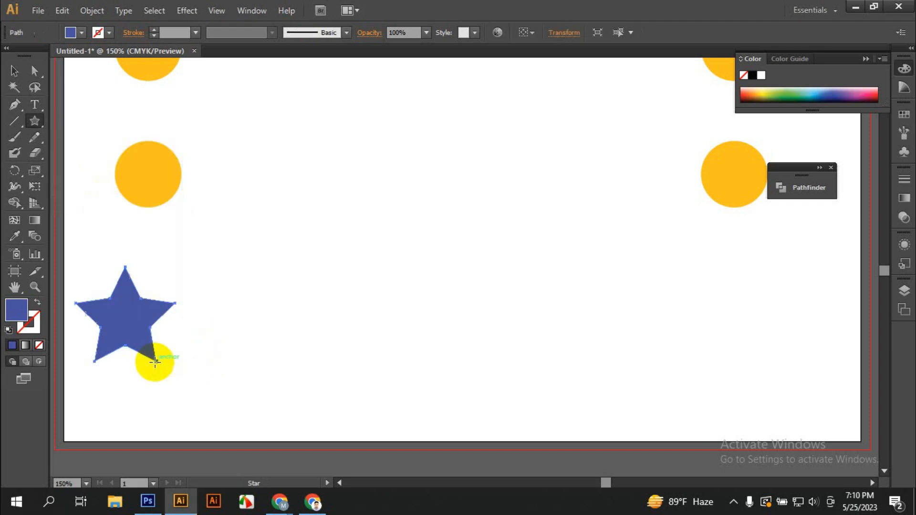
{"action": "left_click_drag", "start_coordinate": [36, 123], "coordinate": [102, 121]}
{"action": "left_click_drag", "start_coordinate": [593, 282], "coordinate": [691, 379]}
{"action": "left_click", "coordinate": [12, 72]}
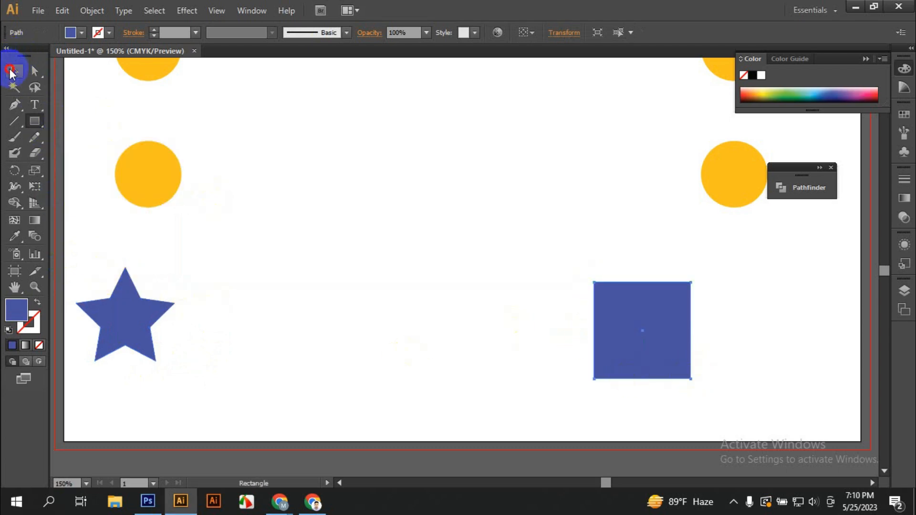
Align the star and square on their vertical centres and blend them together with the Blend tool.
{"action": "left_click_drag", "start_coordinate": [90, 260], "coordinate": [617, 374]}
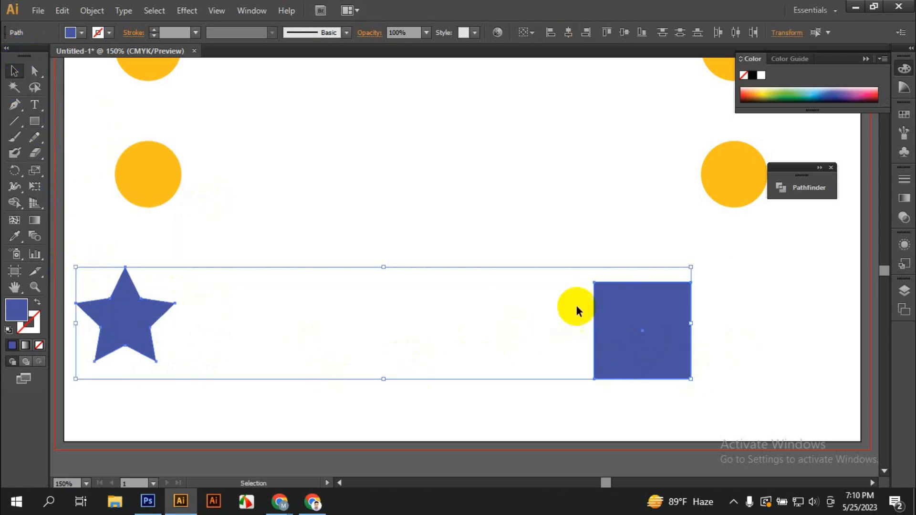
{"action": "left_click", "coordinate": [624, 32]}
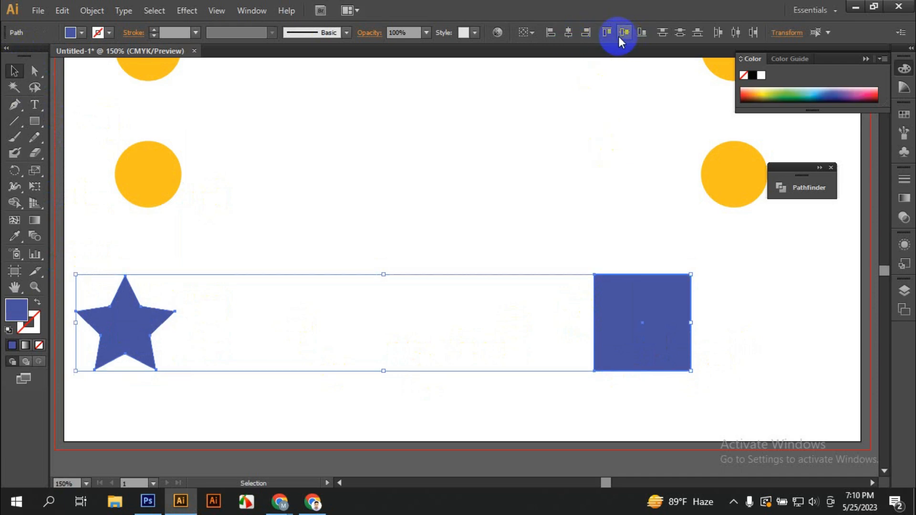
{"action": "left_click", "coordinate": [35, 220]}
{"action": "left_click", "coordinate": [35, 235]}
{"action": "left_click", "coordinate": [116, 313]}
{"action": "left_click", "coordinate": [642, 323]}
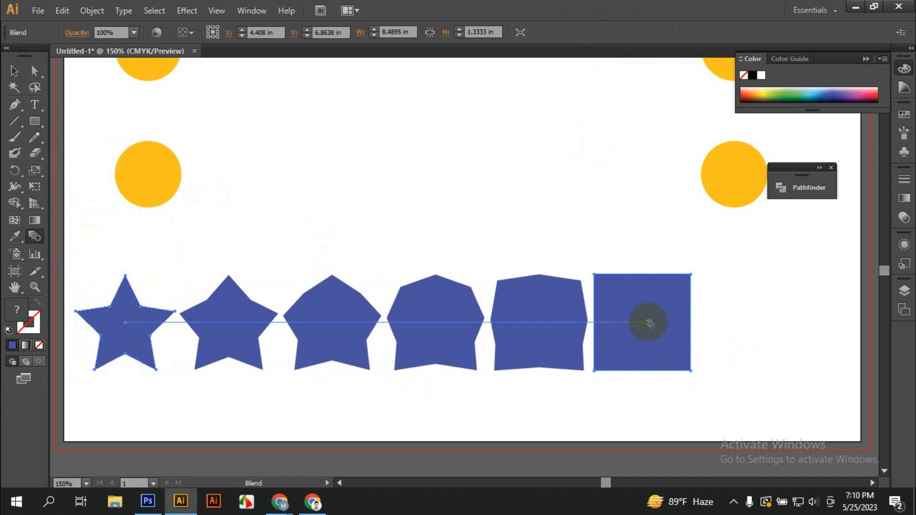
{"action": "left_click", "coordinate": [14, 71]}
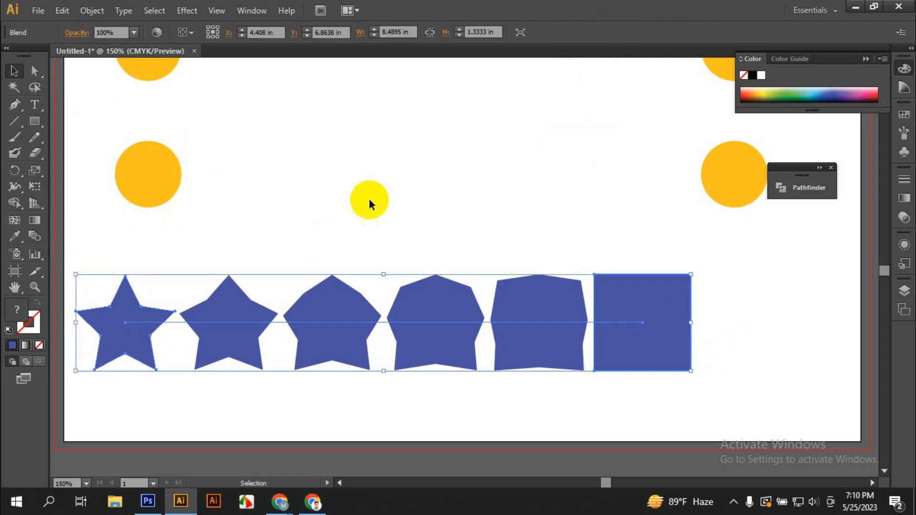
{"action": "left_click", "coordinate": [532, 228]}
Move the star-to-square blend off the artboard into the empty space above it and deselect it.
{"action": "left_click_drag", "start_coordinate": [453, 426], "coordinate": [483, 416]}
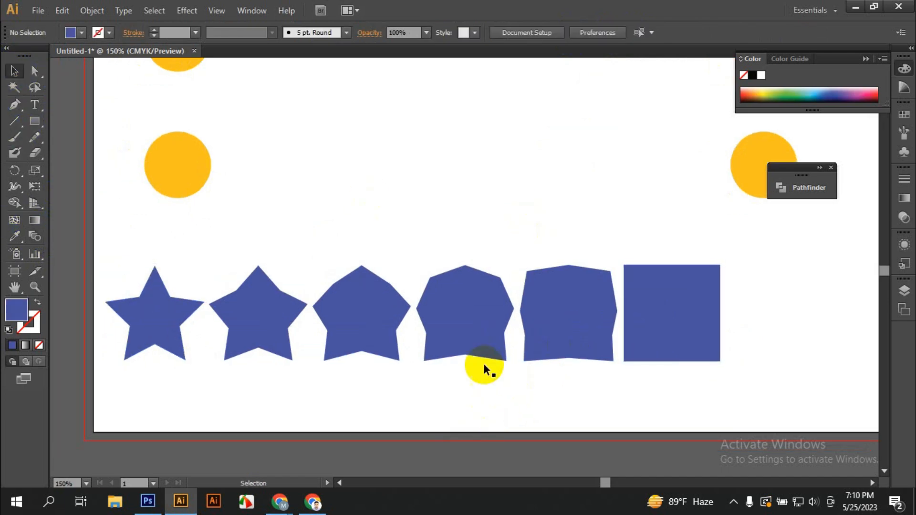
{"action": "left_click", "coordinate": [472, 333]}
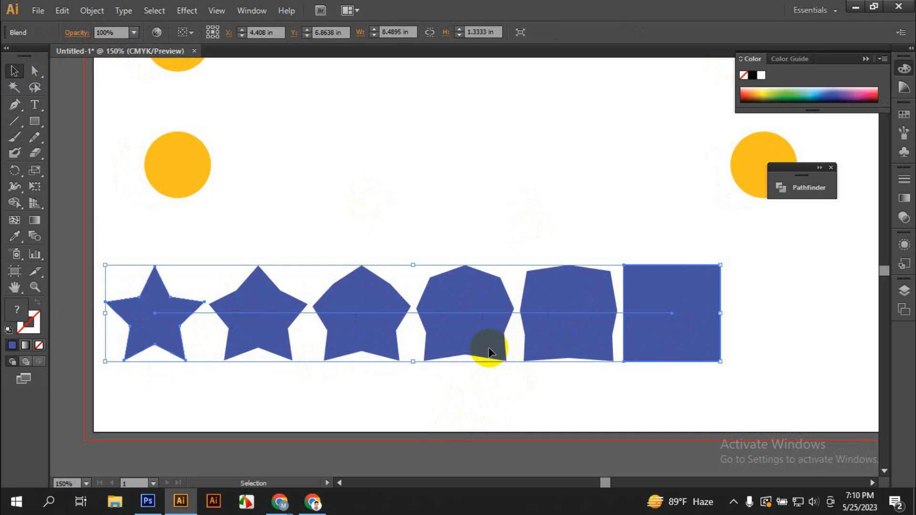
{"action": "scroll", "coordinate": [519, 341], "scroll_direction": "down", "scroll_amount": 1}
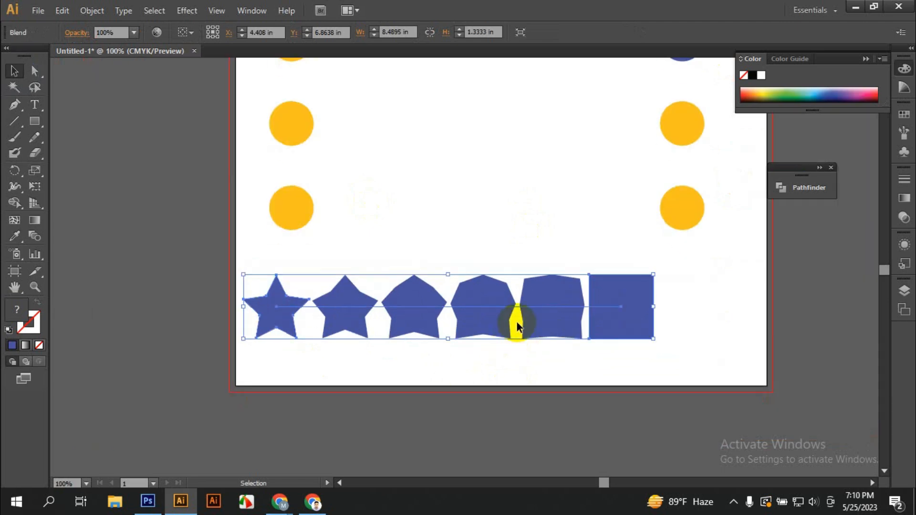
{"action": "scroll", "coordinate": [519, 327], "scroll_direction": "down", "scroll_amount": 1}
{"action": "left_click_drag", "start_coordinate": [514, 315], "coordinate": [205, 135]}
{"action": "scroll", "coordinate": [266, 321], "scroll_direction": "up", "scroll_amount": 3}
{"action": "left_click_drag", "start_coordinate": [225, 230], "coordinate": [568, 139]}
{"action": "left_click", "coordinate": [555, 369]}
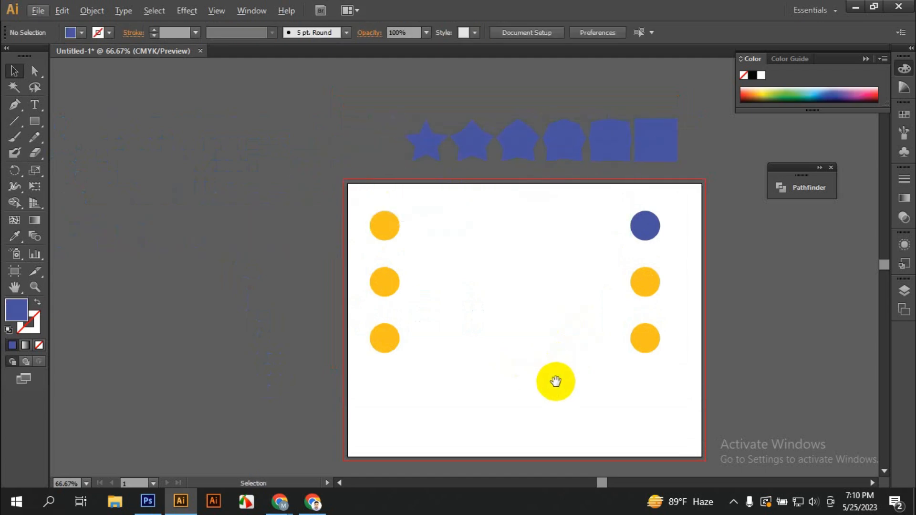
Try blending the top row's orange and blue circles together with the Blend tool.
{"action": "left_click_drag", "start_coordinate": [556, 382], "coordinate": [514, 380]}
{"action": "scroll", "coordinate": [377, 255], "scroll_direction": "up", "scroll_amount": 1}
{"action": "left_click_drag", "start_coordinate": [501, 325], "coordinate": [409, 326]}
{"action": "left_click_drag", "start_coordinate": [275, 149], "coordinate": [753, 253]}
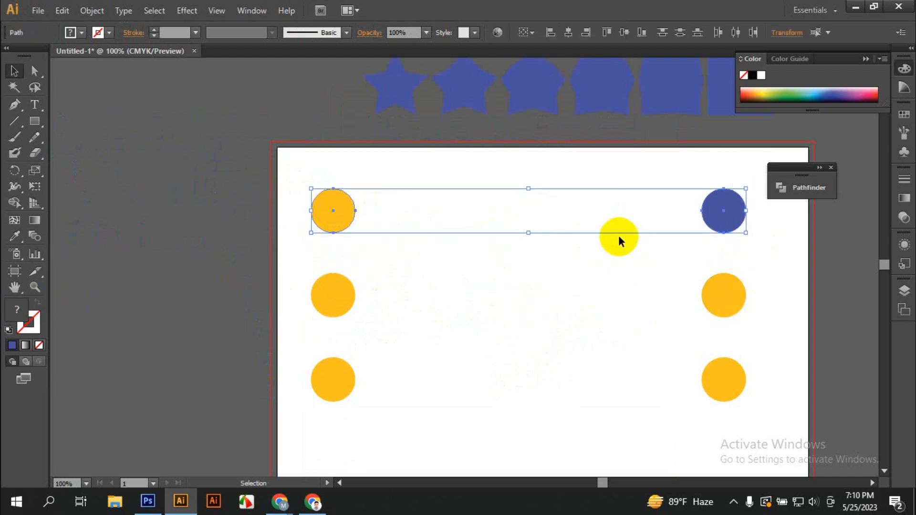
{"action": "left_click", "coordinate": [37, 239]}
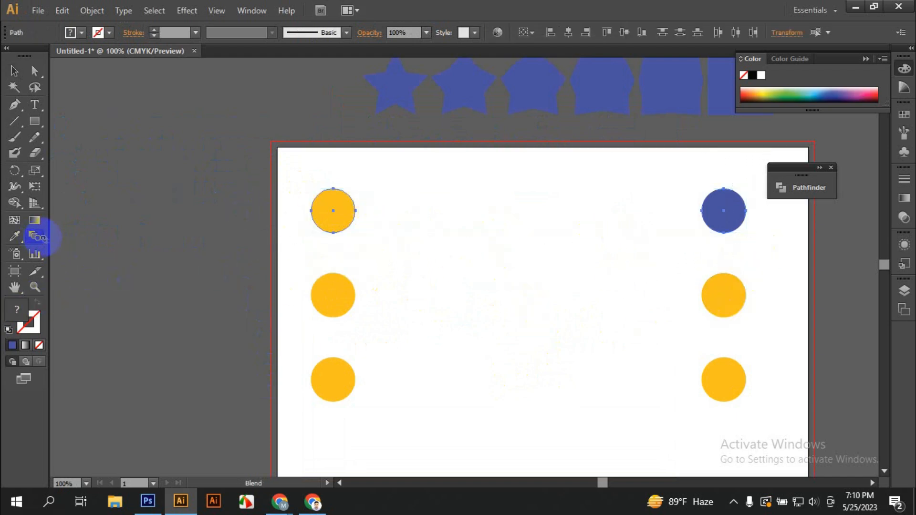
{"action": "left_click", "coordinate": [329, 210]}
{"action": "left_click", "coordinate": [732, 212]}
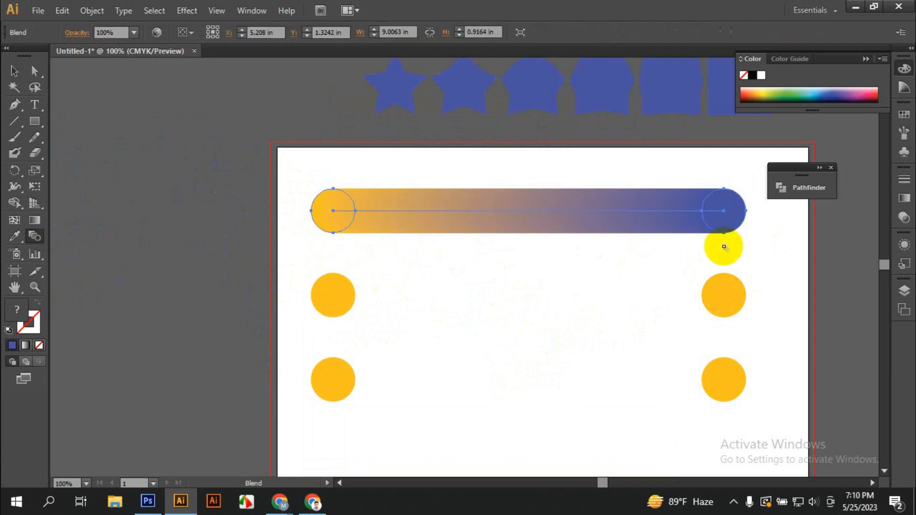
{"action": "left_click", "coordinate": [14, 70]}
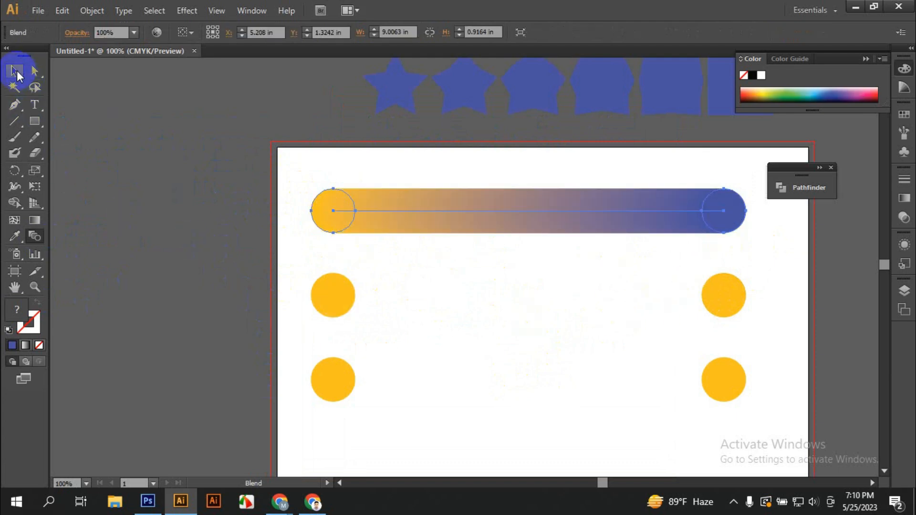
{"action": "left_click", "coordinate": [102, 122]}
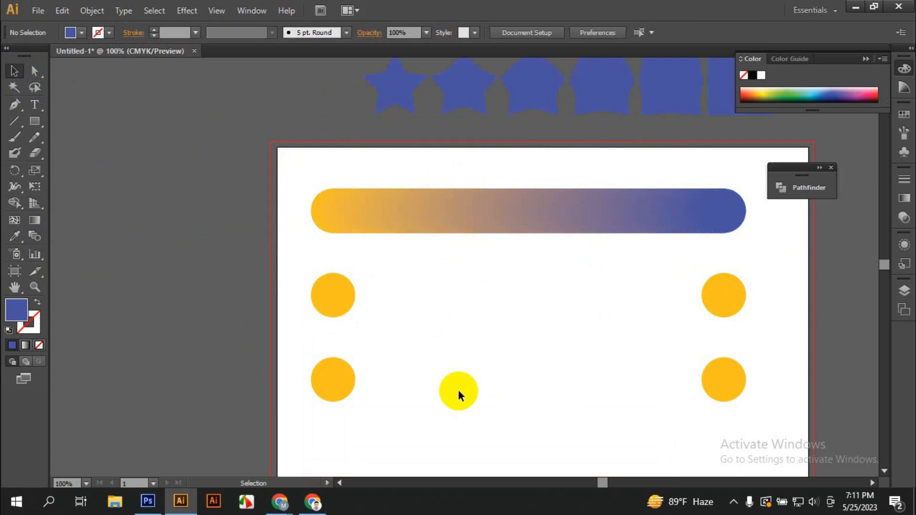
{"action": "key", "text": "ctrl+z"}
{"action": "left_click", "coordinate": [461, 353]}
Select the top row's orange and blue circles and set their blend spacing to Smooth Color in Blend Options.
{"action": "left_click_drag", "start_coordinate": [280, 168], "coordinate": [752, 250]}
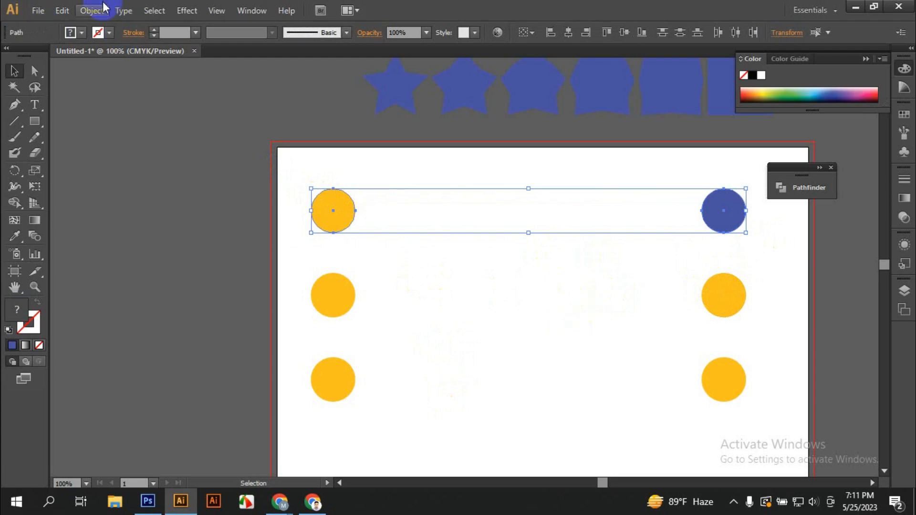
{"action": "left_click", "coordinate": [82, 12]}
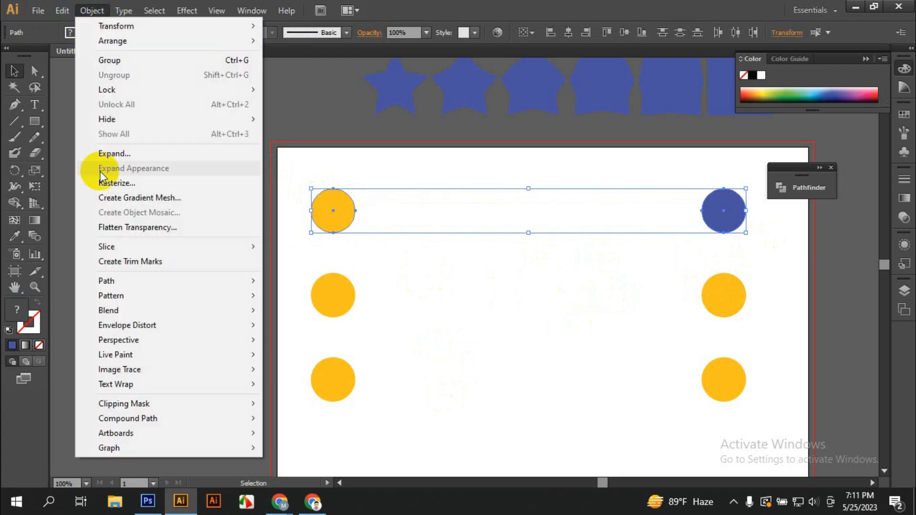
{"action": "left_click", "coordinate": [140, 310]}
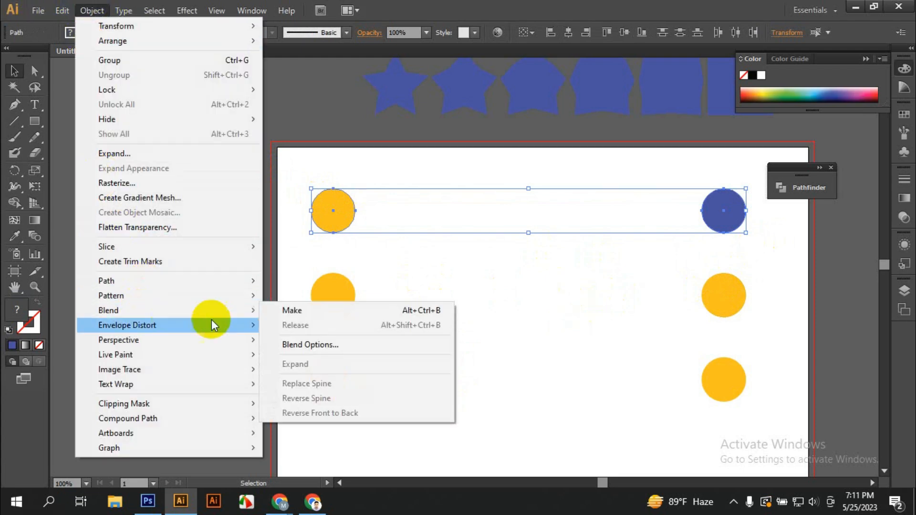
{"action": "left_click", "coordinate": [335, 355]}
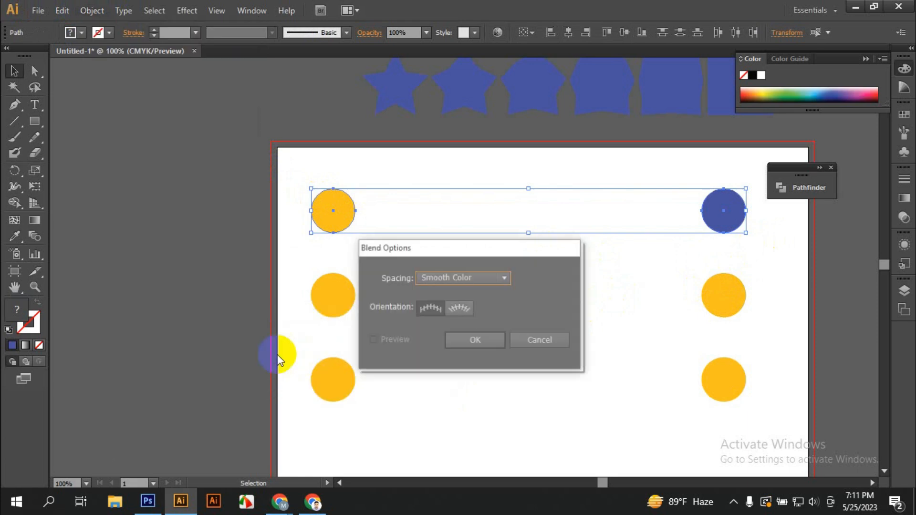
{"action": "left_click_drag", "start_coordinate": [445, 253], "coordinate": [493, 281]}
{"action": "left_click", "coordinate": [542, 307]}
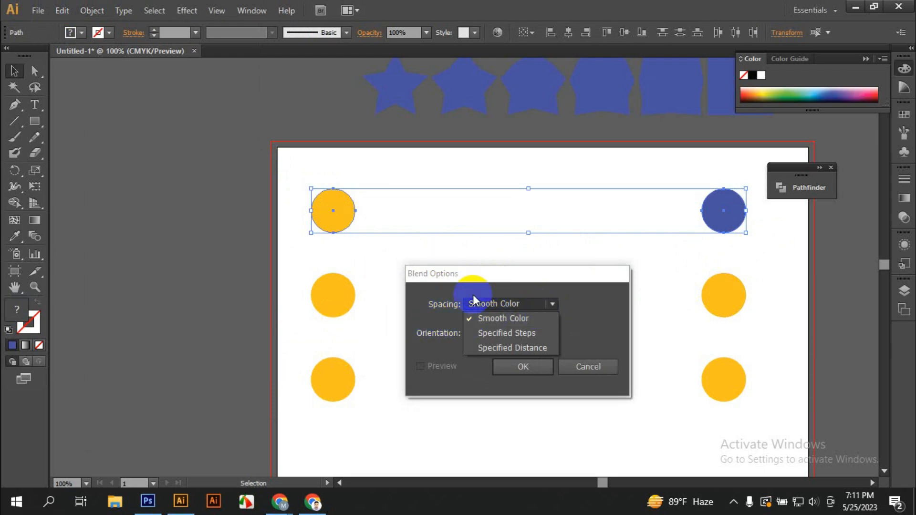
{"action": "left_click", "coordinate": [502, 318]}
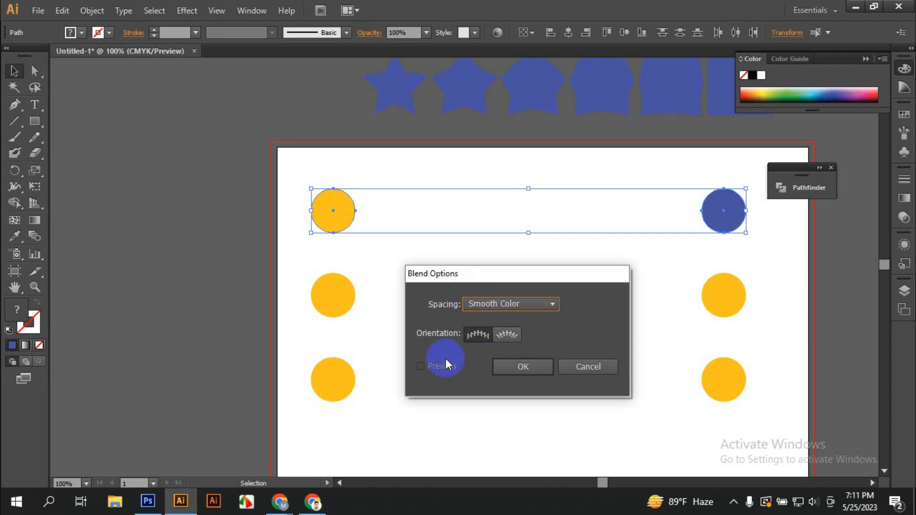
{"action": "left_click", "coordinate": [528, 367]}
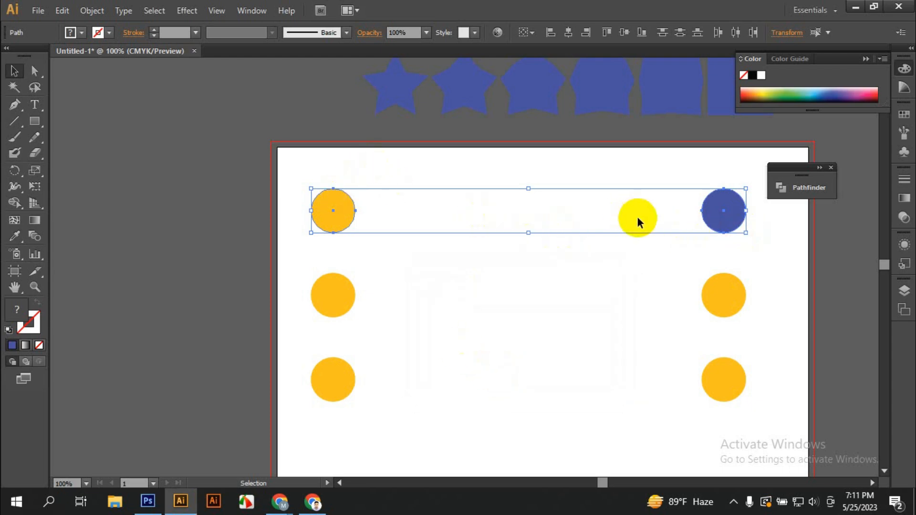
Make a blend from the top row's orange and blue circles and deselect it.
{"action": "left_click", "coordinate": [92, 10]}
{"action": "mouse_move", "coordinate": [108, 310]}
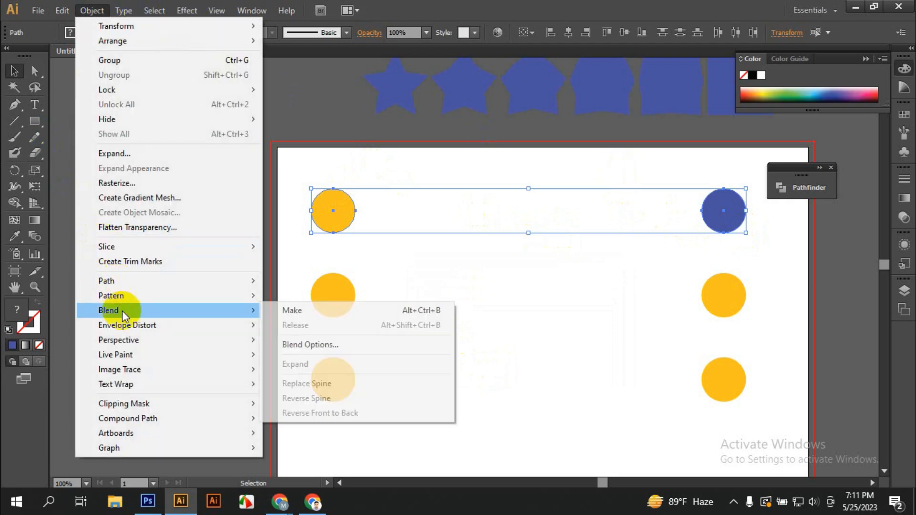
{"action": "left_click", "coordinate": [333, 315]}
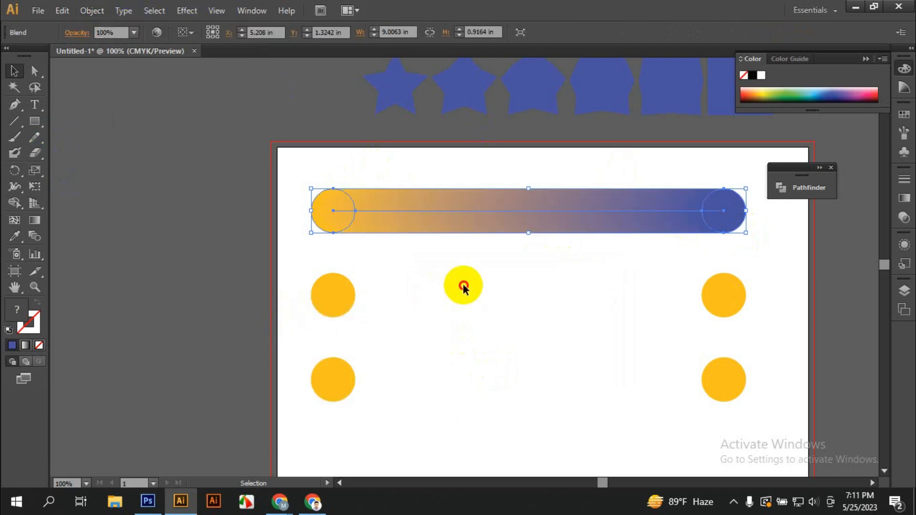
{"action": "left_click", "coordinate": [383, 238]}
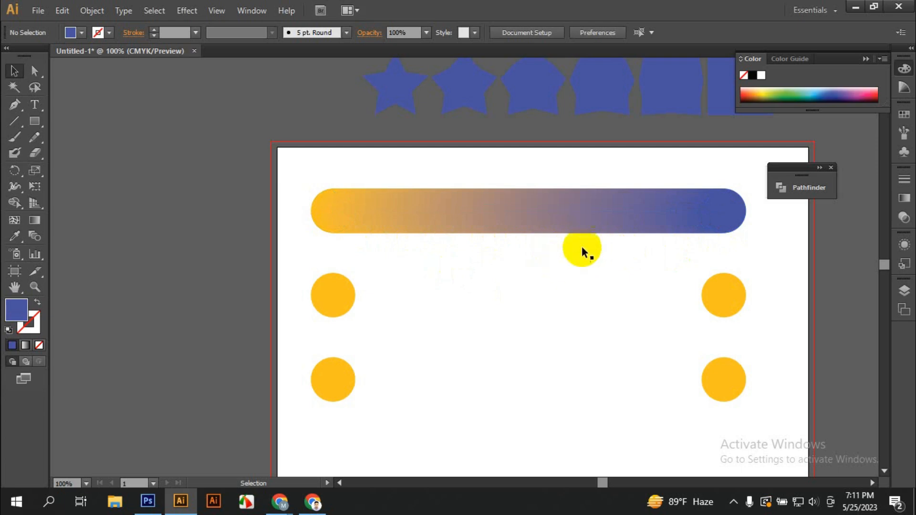
{"action": "left_click", "coordinate": [559, 220]}
{"action": "left_click", "coordinate": [560, 297]}
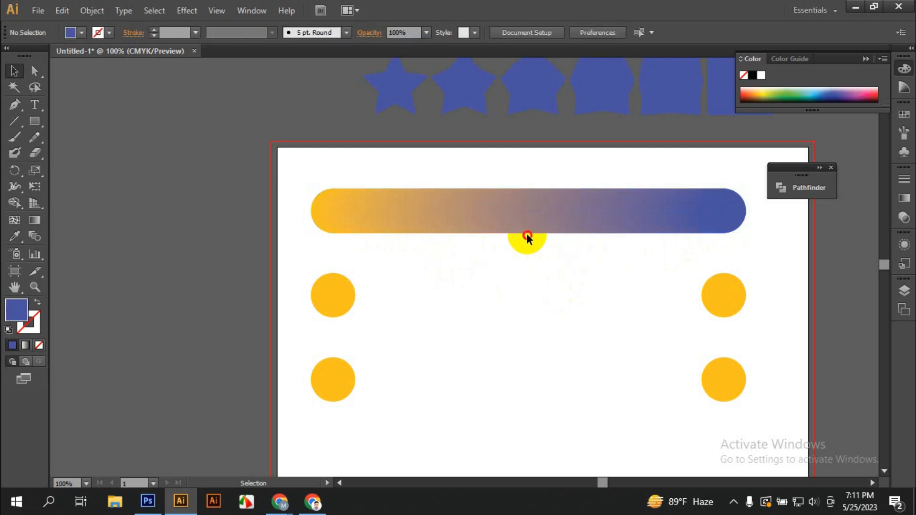
Isolate the top blend, recolour its blue end circle green, and exit isolation mode.
{"action": "left_click", "coordinate": [536, 227]}
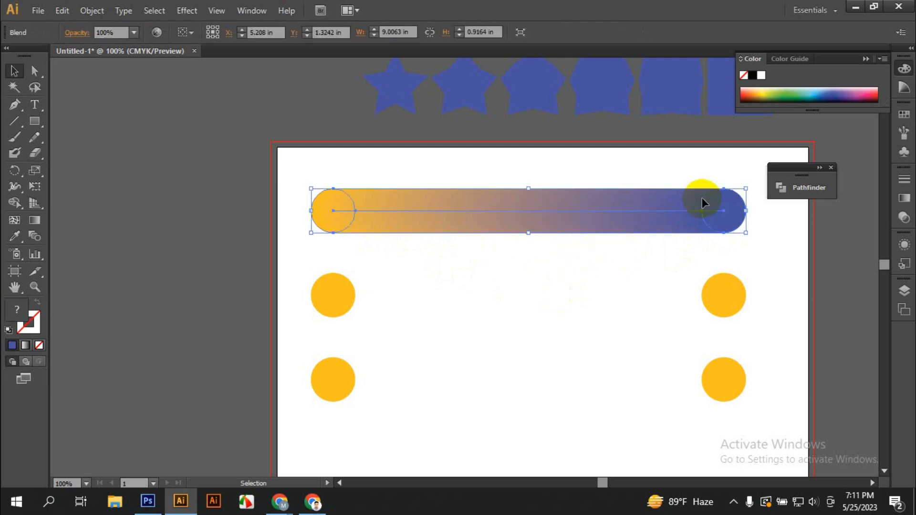
{"action": "double_click", "coordinate": [727, 210]}
{"action": "left_click", "coordinate": [718, 218]}
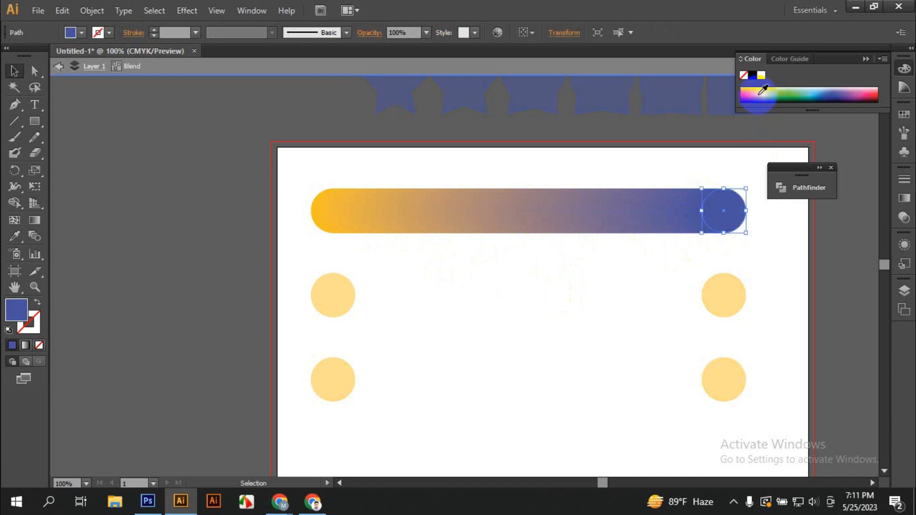
{"action": "left_click", "coordinate": [749, 89]}
{"action": "left_click_drag", "start_coordinate": [751, 86], "coordinate": [884, 94]}
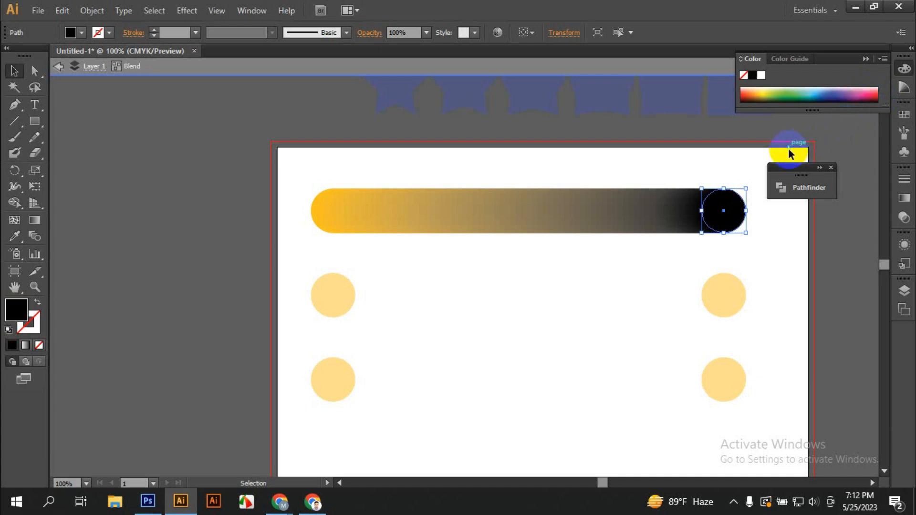
{"action": "mouse_move", "coordinate": [782, 94]}
{"action": "left_mouse_down"}
{"action": "mouse_move", "coordinate": [778, 84]}
{"action": "mouse_move", "coordinate": [794, 92]}
{"action": "left_mouse_up"}
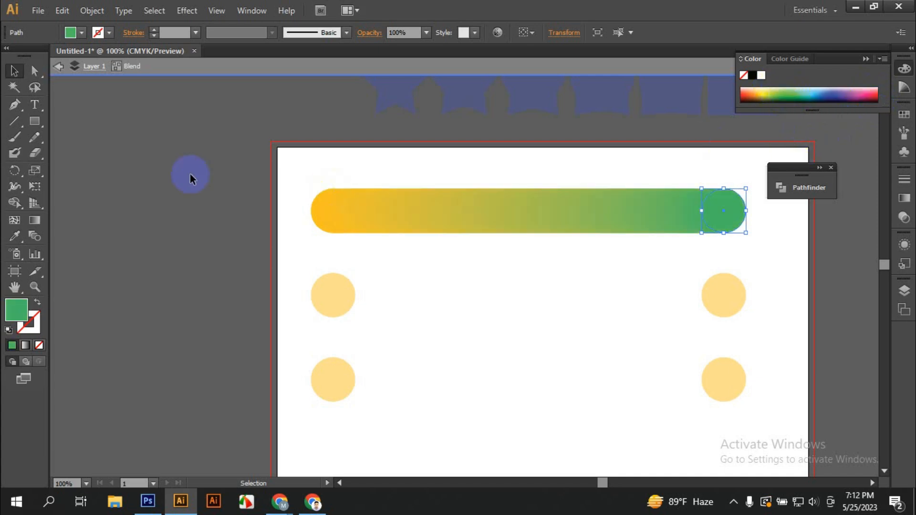
{"action": "left_click", "coordinate": [466, 321]}
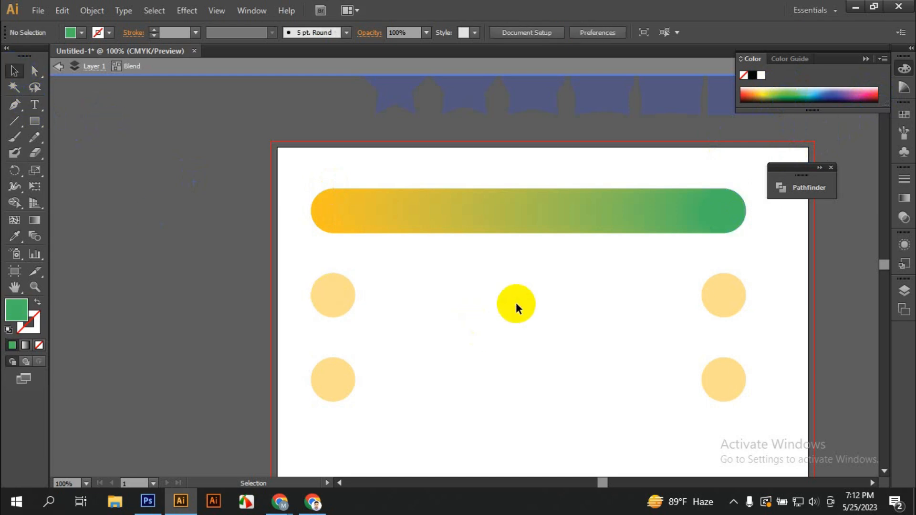
{"action": "double_click", "coordinate": [501, 323]}
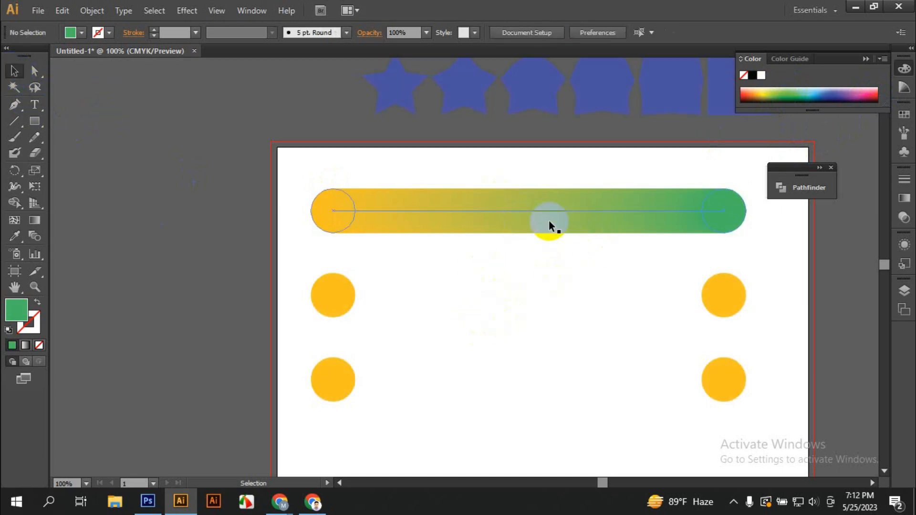
Draw a rectangle beside the artboard's left edge and sample colours from the orange-to-green blend into it with the Eyedropper.
{"action": "left_click", "coordinate": [548, 220]}
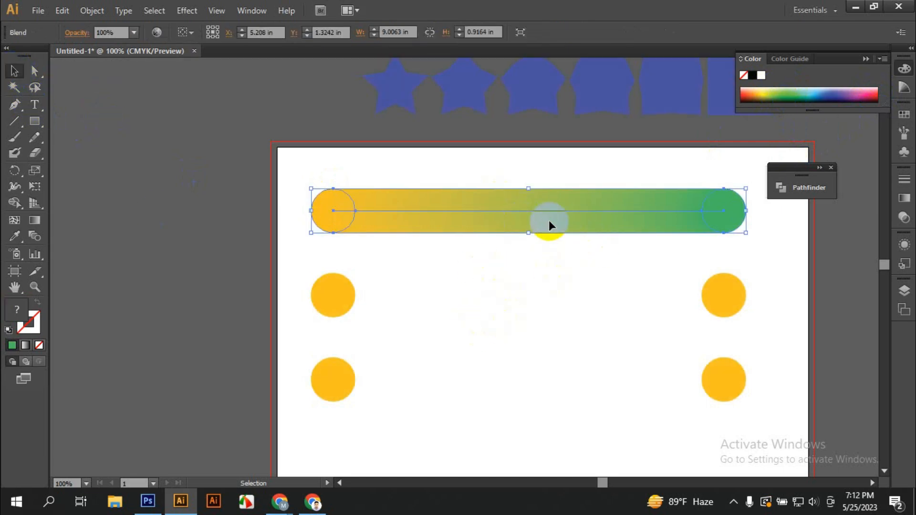
{"action": "left_click", "coordinate": [34, 121]}
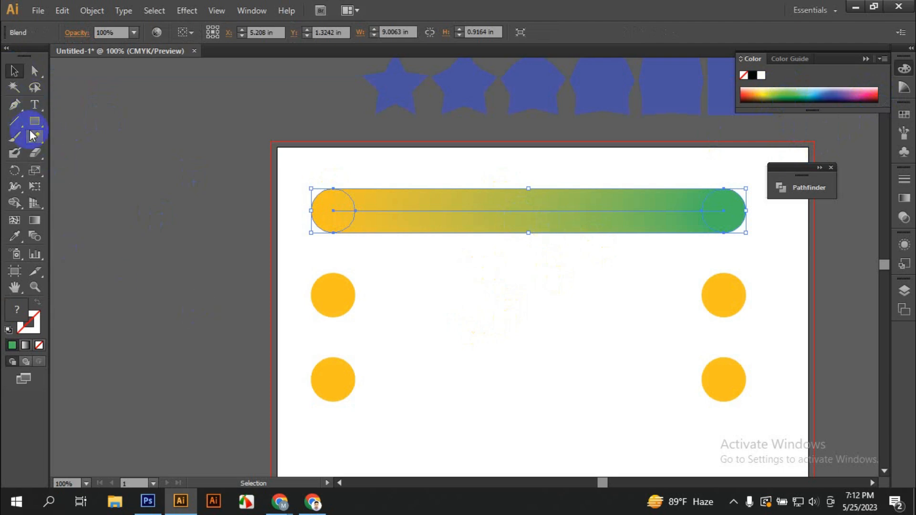
{"action": "left_click_drag", "start_coordinate": [130, 247], "coordinate": [200, 323]}
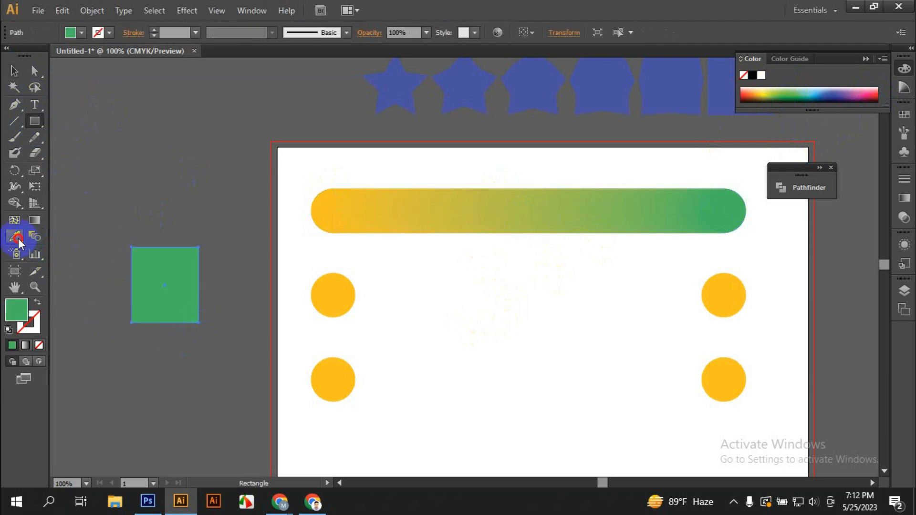
{"action": "left_click", "coordinate": [14, 235]}
{"action": "left_click", "coordinate": [324, 206]}
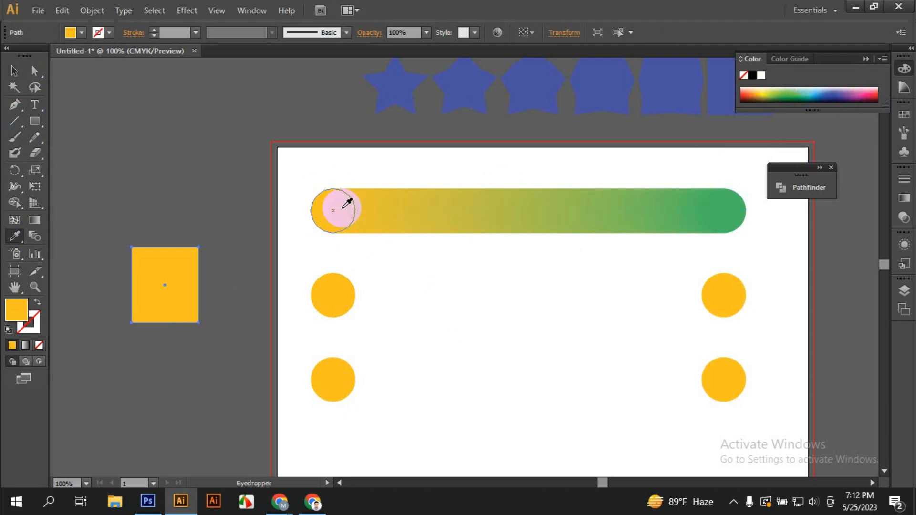
{"action": "left_click_drag", "start_coordinate": [365, 206], "coordinate": [406, 200]}
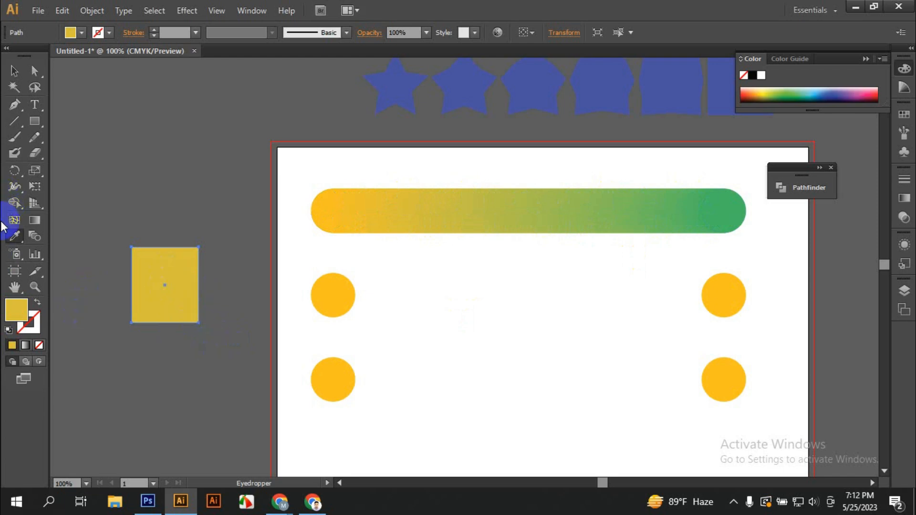
Move the sample rectangle slightly down and delete it.
{"action": "left_click", "coordinate": [14, 70]}
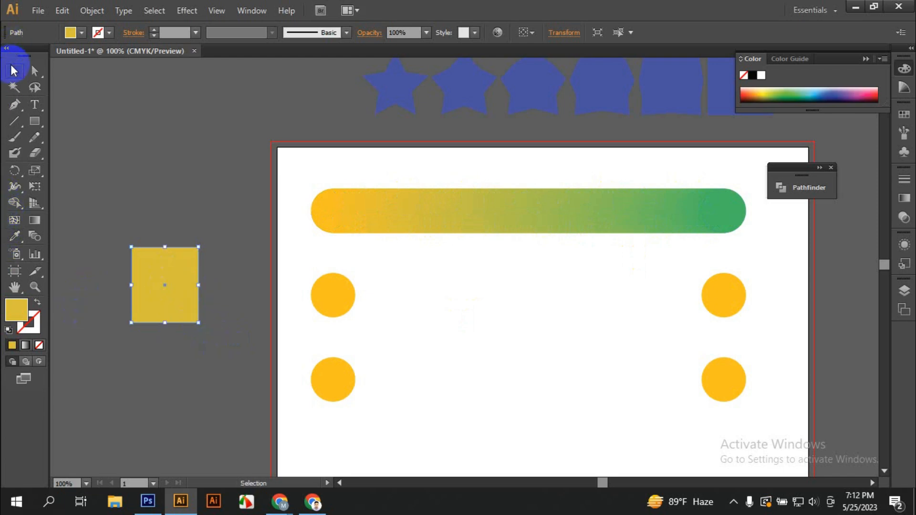
{"action": "left_click_drag", "start_coordinate": [153, 262], "coordinate": [178, 309]}
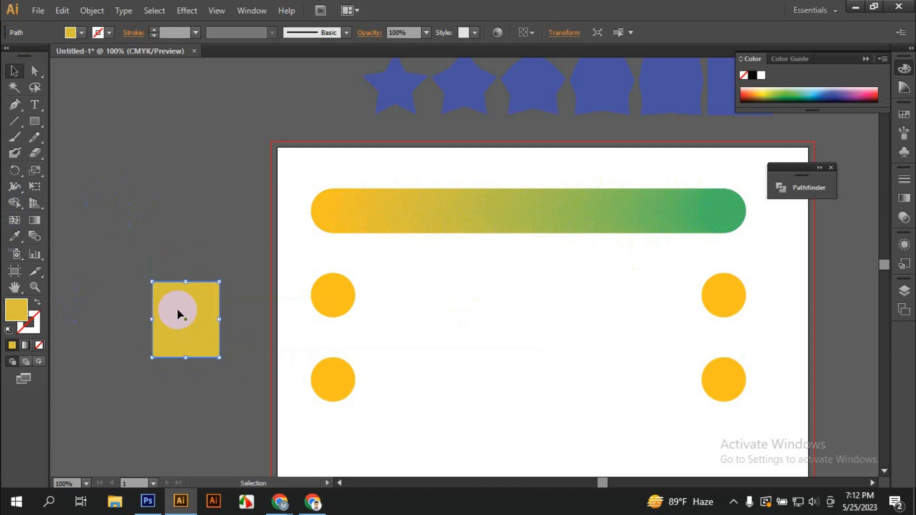
{"action": "key", "text": "Delete"}
Recolour the right-hand circles of the middle and bottom rows green, sampling the existing green with the Eyedropper.
{"action": "left_click", "coordinate": [317, 297]}
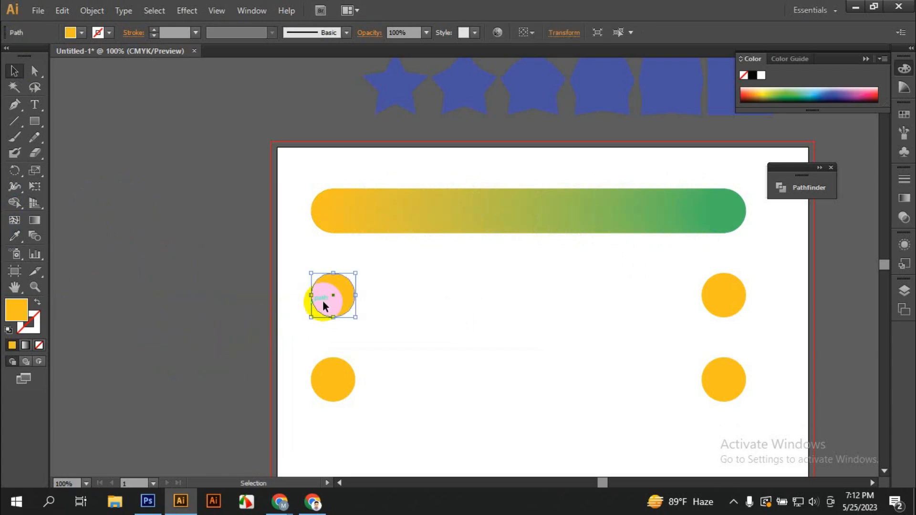
{"action": "left_click", "coordinate": [713, 296]}
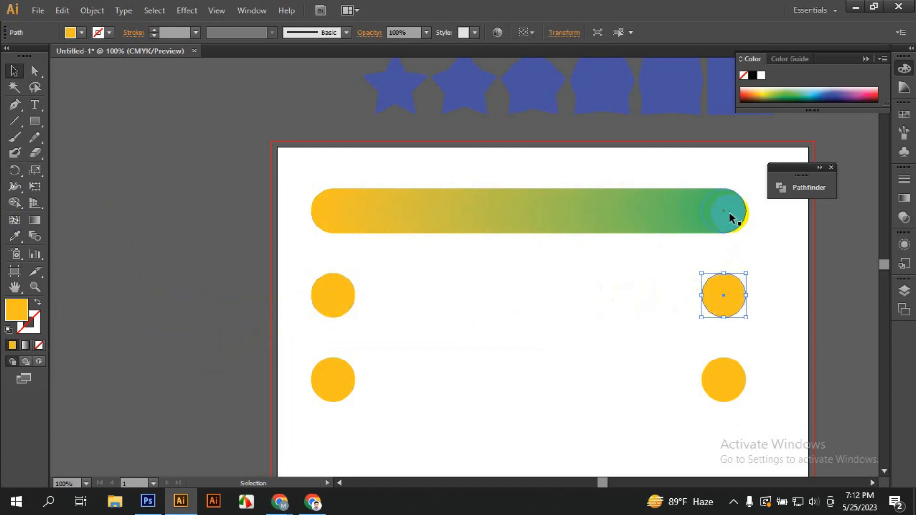
{"action": "key", "text": "i"}
{"action": "left_click", "coordinate": [723, 211]}
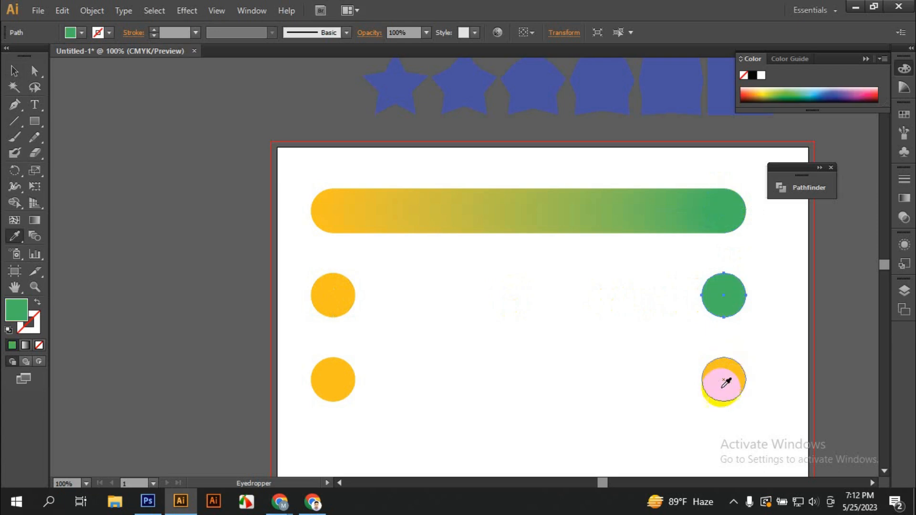
{"action": "left_click", "coordinate": [715, 205]}
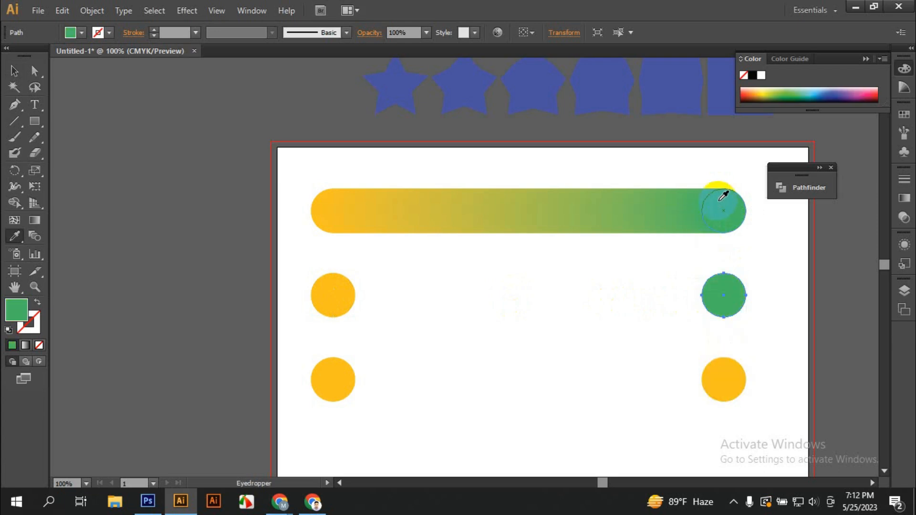
{"action": "left_click", "coordinate": [695, 394]}
{"action": "key", "text": "i"}
{"action": "left_click", "coordinate": [706, 310]}
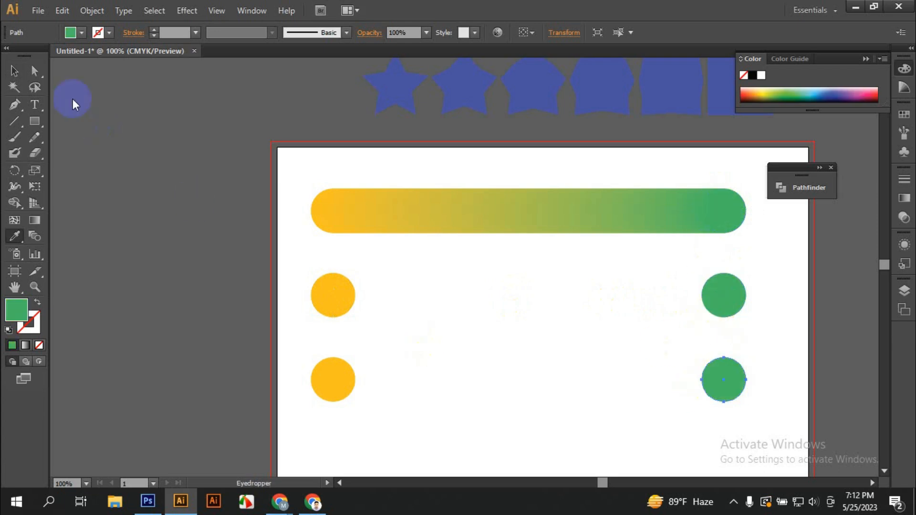
{"action": "left_click", "coordinate": [17, 70]}
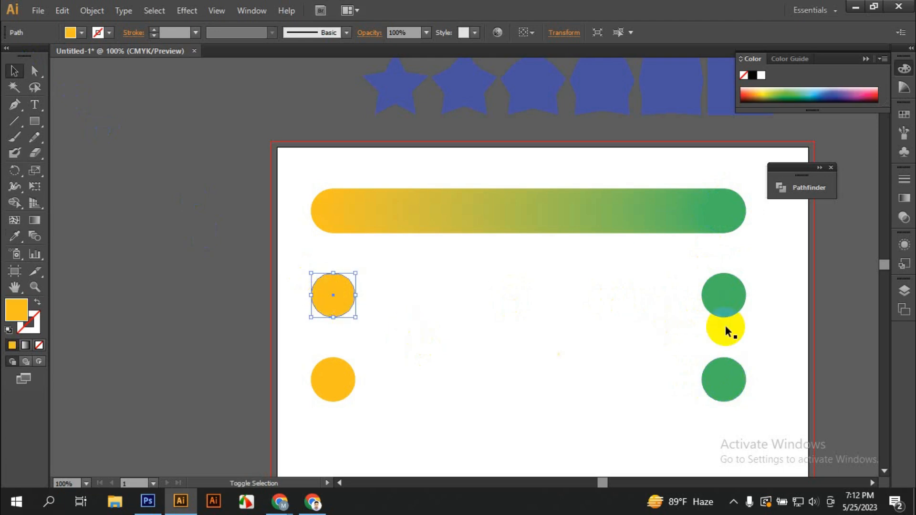
Select both middle-row circles and set the Blend Options spacing to Specified Steps with a value of 10.
{"action": "left_click", "coordinate": [723, 306], "text": "shift"}
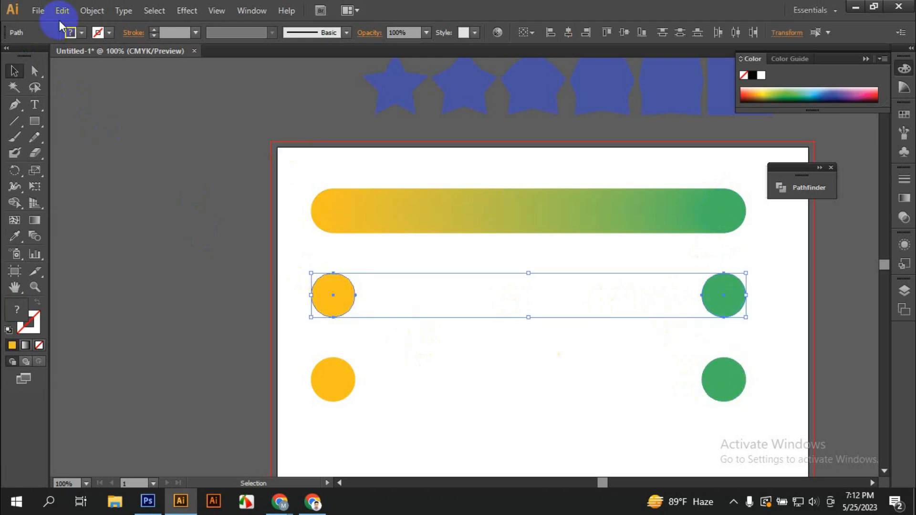
{"action": "left_click", "coordinate": [88, 9]}
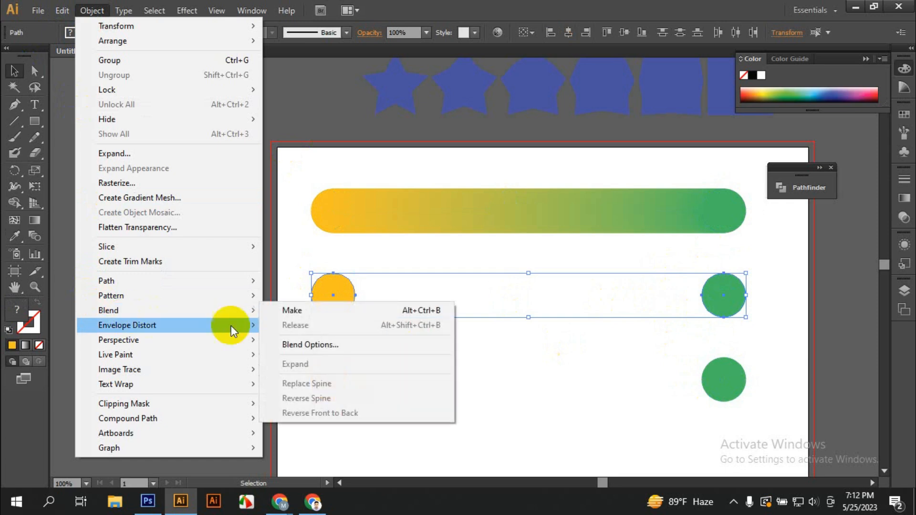
{"action": "left_click", "coordinate": [352, 348]}
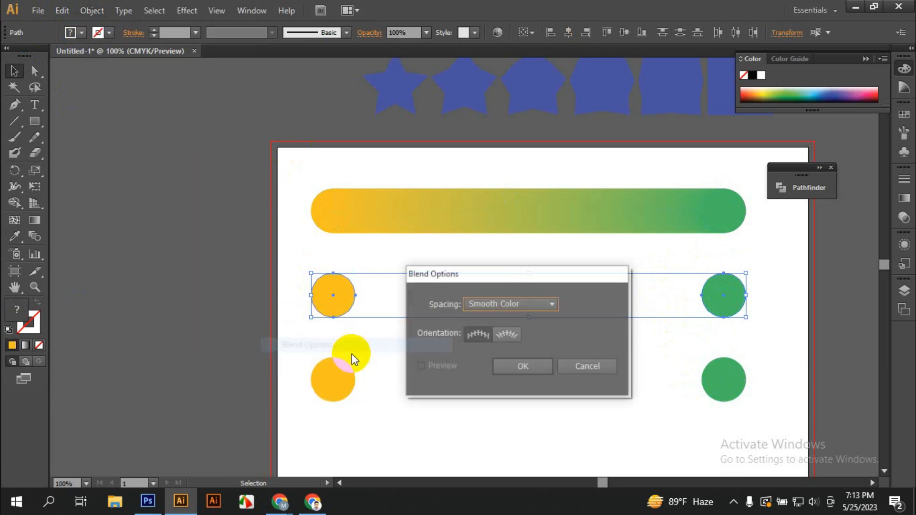
{"action": "left_click", "coordinate": [529, 305]}
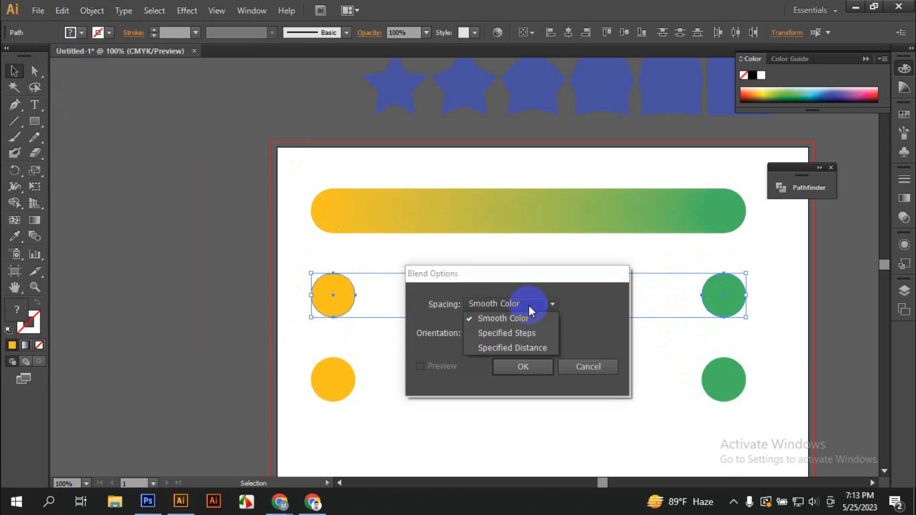
{"action": "left_click", "coordinate": [508, 335]}
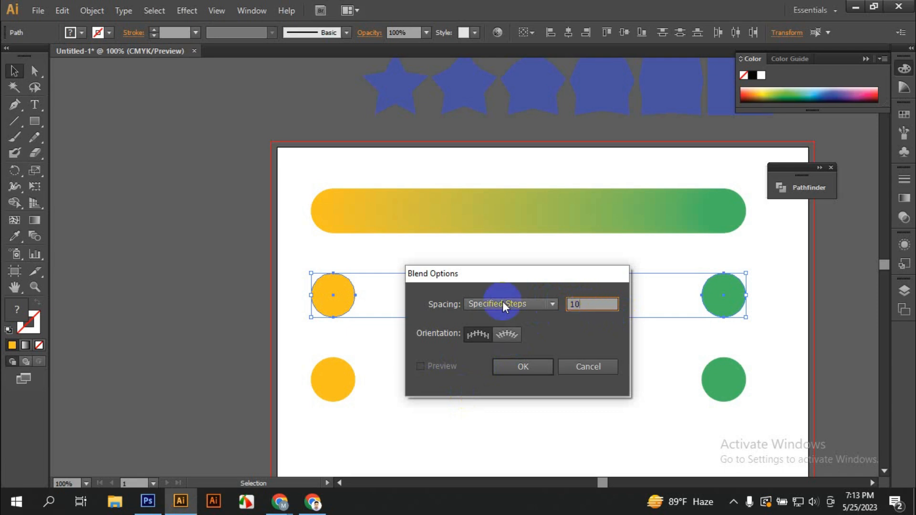
{"action": "left_click", "coordinate": [531, 371]}
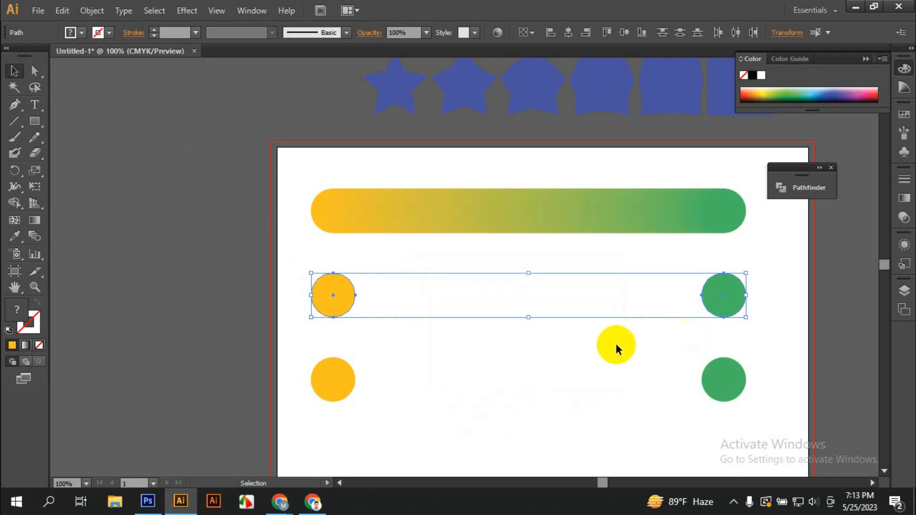
Make a blend between the middle row's orange and green circles, and deselect it.
{"action": "left_click", "coordinate": [89, 11]}
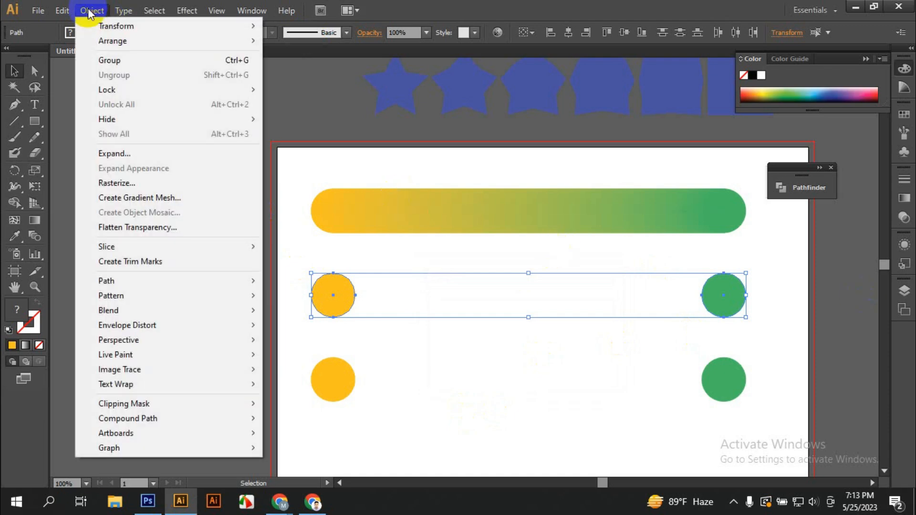
{"action": "mouse_move", "coordinate": [122, 313]}
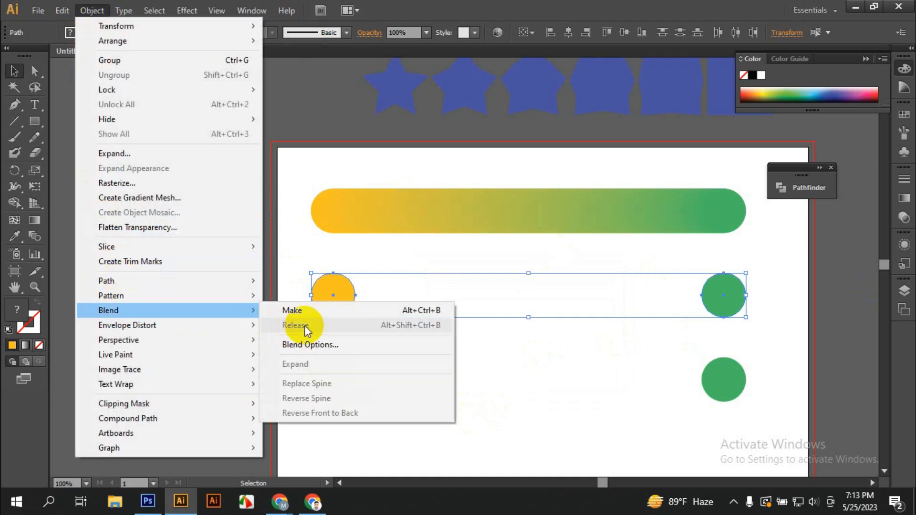
{"action": "left_click", "coordinate": [315, 313]}
{"action": "left_click", "coordinate": [487, 385]}
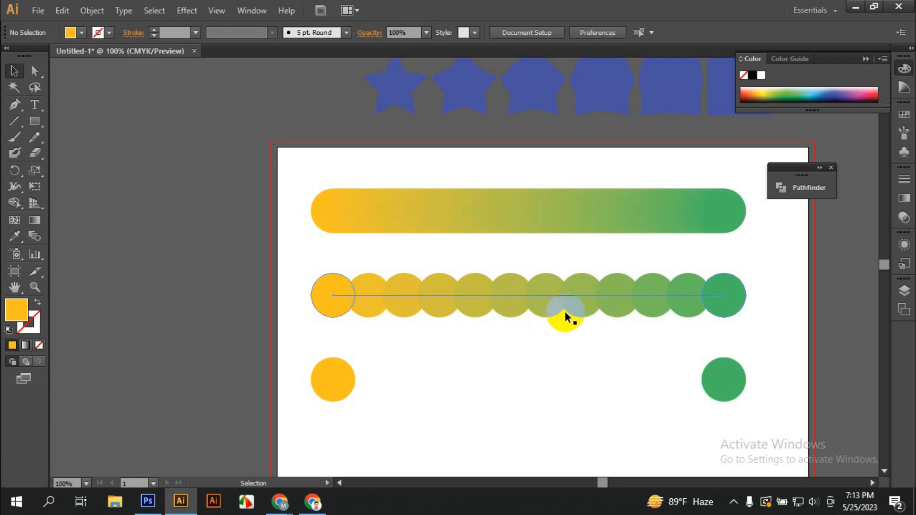
{"action": "scroll", "coordinate": [546, 316], "scroll_direction": "up", "scroll_amount": 4}
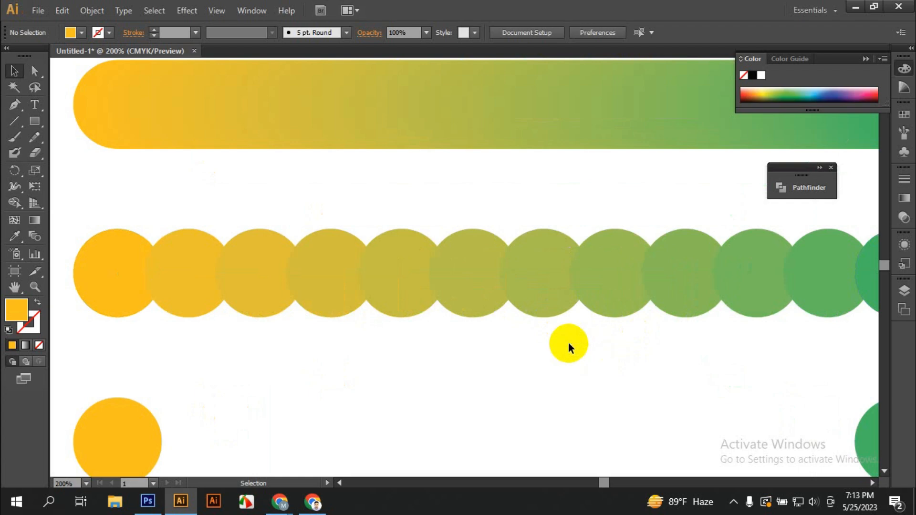
{"action": "scroll", "coordinate": [553, 339], "scroll_direction": "down", "scroll_amount": 1}
Expand the middle-row blend into separate shapes, with Object and Fill both included.
{"action": "left_click", "coordinate": [515, 270]}
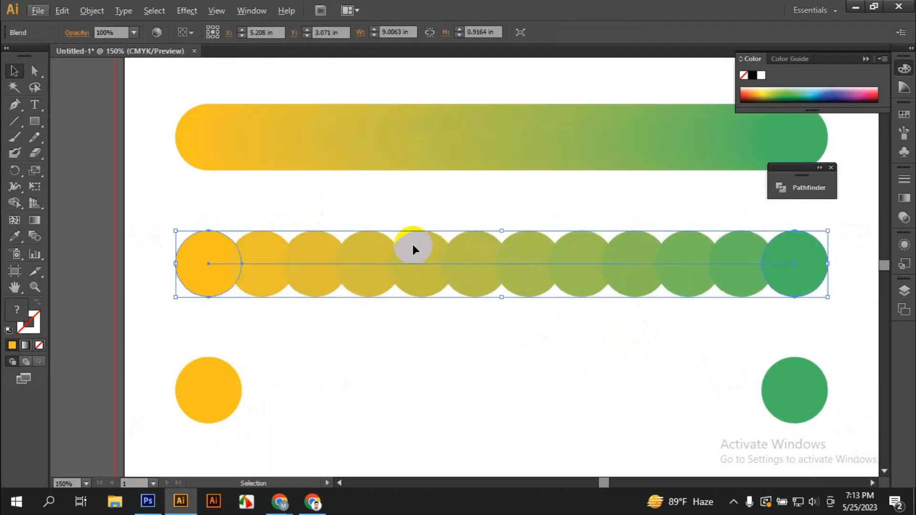
{"action": "left_click", "coordinate": [92, 11]}
{"action": "left_click", "coordinate": [136, 153]}
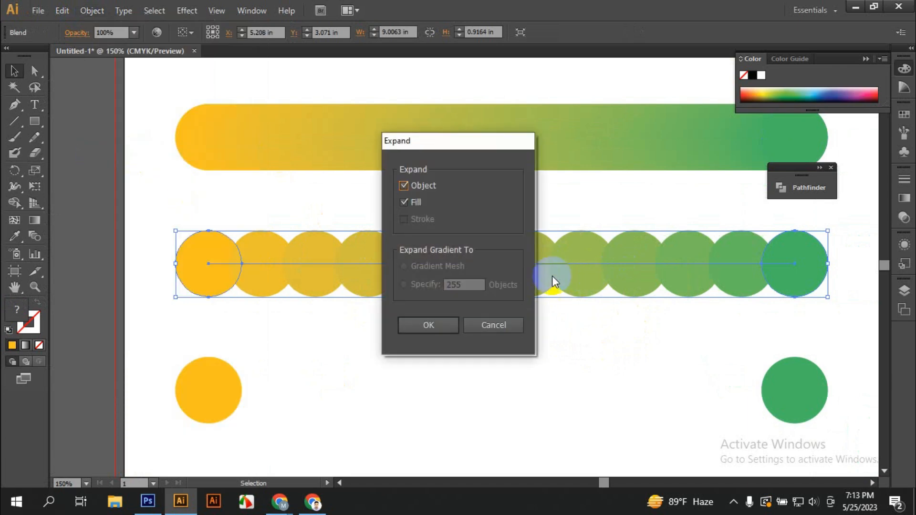
{"action": "left_click", "coordinate": [435, 327]}
Ungroup the expanded middle-row circles and move them individually up and down so that they are scattered apart.
{"action": "right_click", "coordinate": [457, 276]}
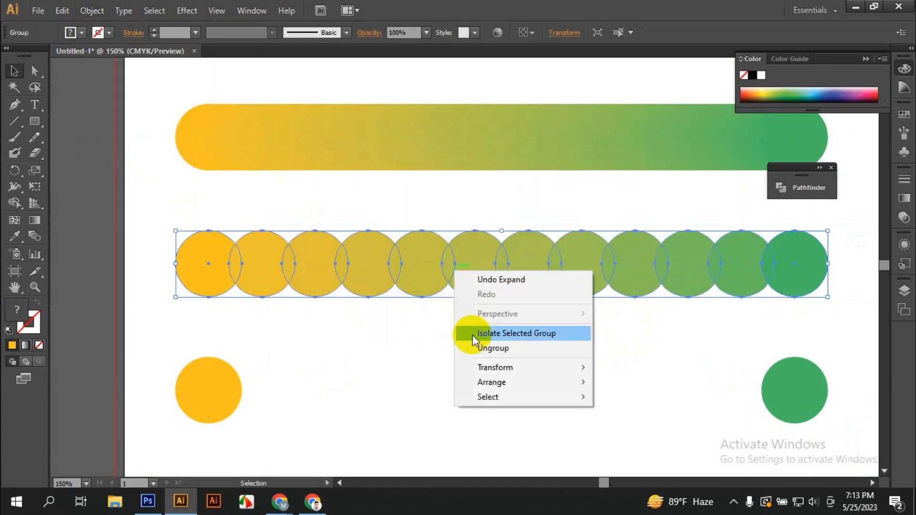
{"action": "left_click", "coordinate": [492, 348]}
{"action": "left_click", "coordinate": [462, 355]}
{"action": "left_click_drag", "start_coordinate": [368, 277], "coordinate": [368, 242]}
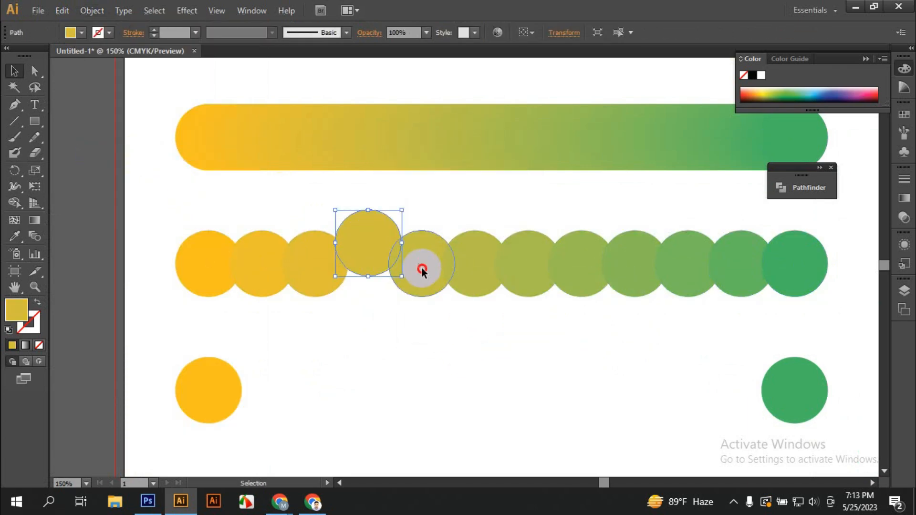
{"action": "left_click_drag", "start_coordinate": [421, 266], "coordinate": [421, 290]}
{"action": "left_click_drag", "start_coordinate": [471, 263], "coordinate": [464, 221]}
{"action": "left_click_drag", "start_coordinate": [508, 283], "coordinate": [508, 319]}
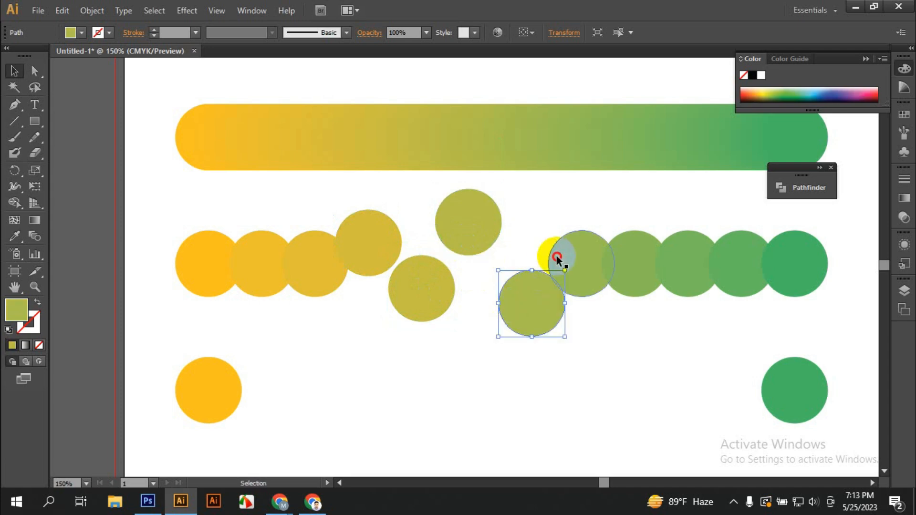
{"action": "left_click_drag", "start_coordinate": [556, 255], "coordinate": [556, 222]}
{"action": "left_click_drag", "start_coordinate": [623, 275], "coordinate": [623, 314]}
{"action": "left_click_drag", "start_coordinate": [671, 236], "coordinate": [671, 220]}
{"action": "left_click_drag", "start_coordinate": [705, 265], "coordinate": [725, 322]}
{"action": "left_click_drag", "start_coordinate": [377, 250], "coordinate": [356, 236]}
{"action": "left_click_drag", "start_coordinate": [332, 266], "coordinate": [332, 297]}
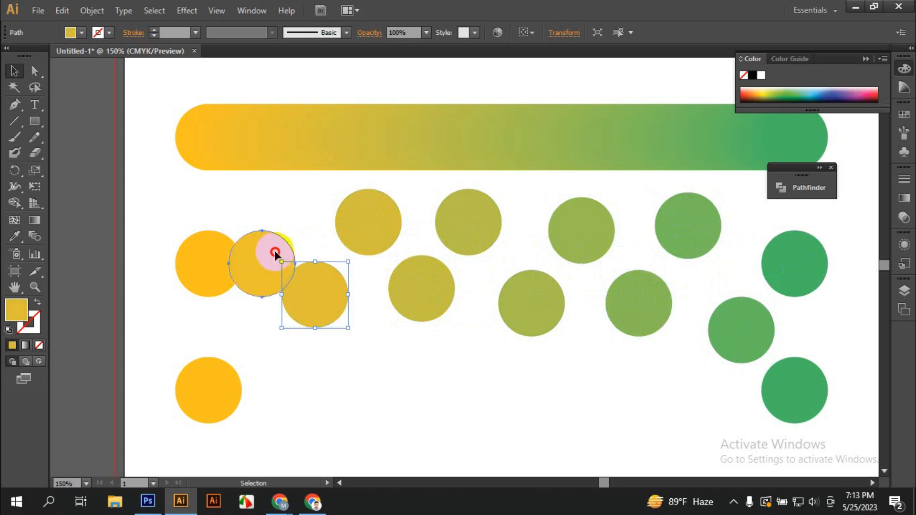
{"action": "left_click_drag", "start_coordinate": [274, 252], "coordinate": [273, 211]}
{"action": "left_click_drag", "start_coordinate": [235, 256], "coordinate": [228, 273]}
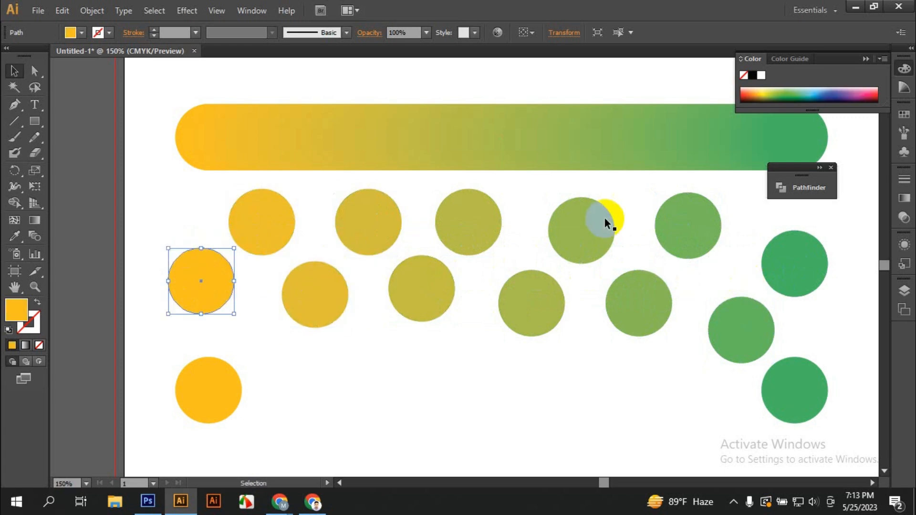
{"action": "scroll", "coordinate": [508, 368], "scroll_direction": "down", "scroll_amount": 1}
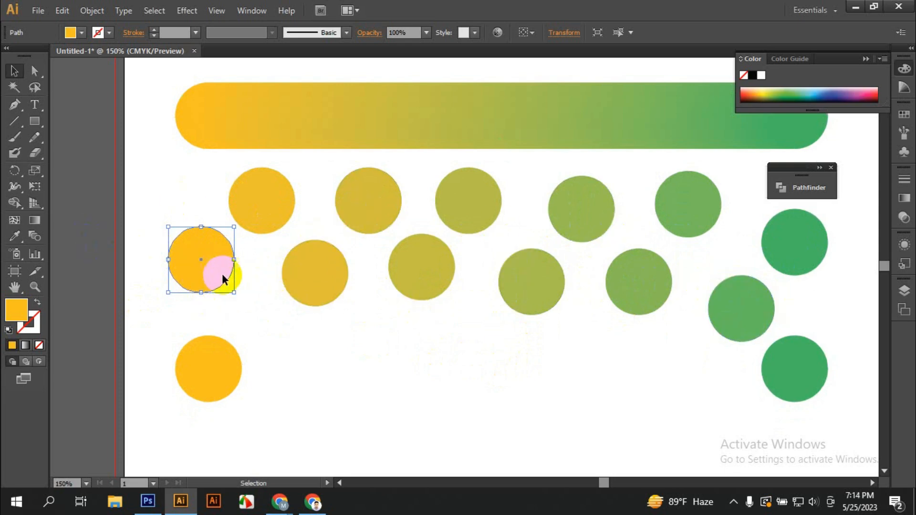
{"action": "left_click", "coordinate": [796, 379]}
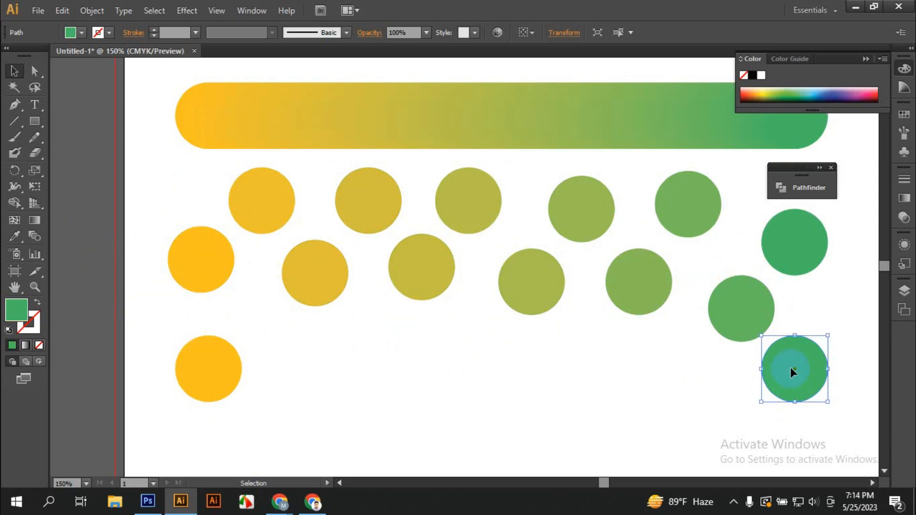
{"action": "left_click", "coordinate": [192, 265], "text": "shift"}
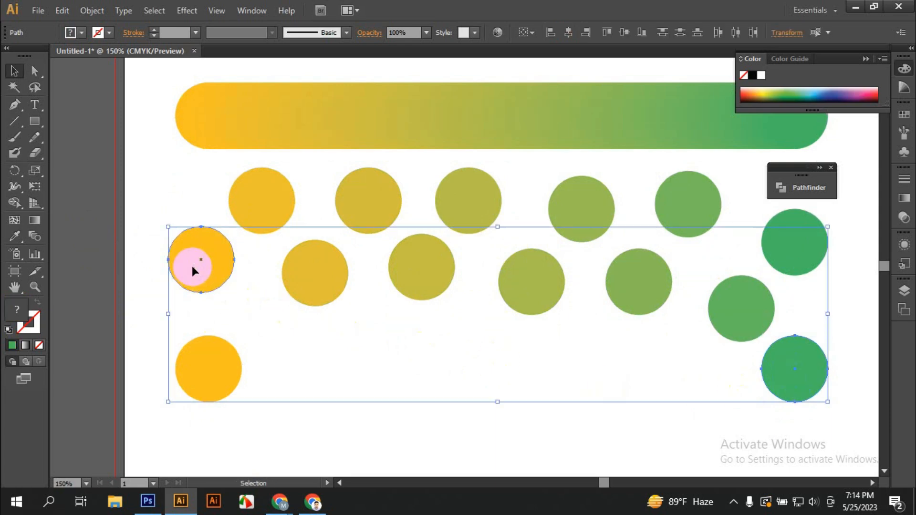
{"action": "left_click", "coordinate": [841, 304]}
{"action": "left_click", "coordinate": [806, 369]}
{"action": "left_click", "coordinate": [220, 281]}
{"action": "left_click", "coordinate": [443, 441]}
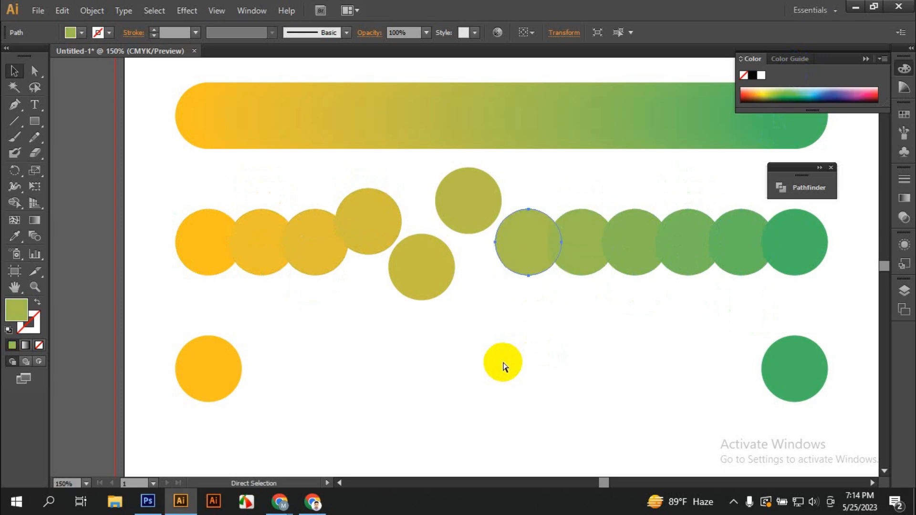
Undo the circle moves and the ungrouping, and select the expanded row of circles as a group.
{"action": "key", "text": "ctrl+z"}
{"action": "key", "text": "z"}
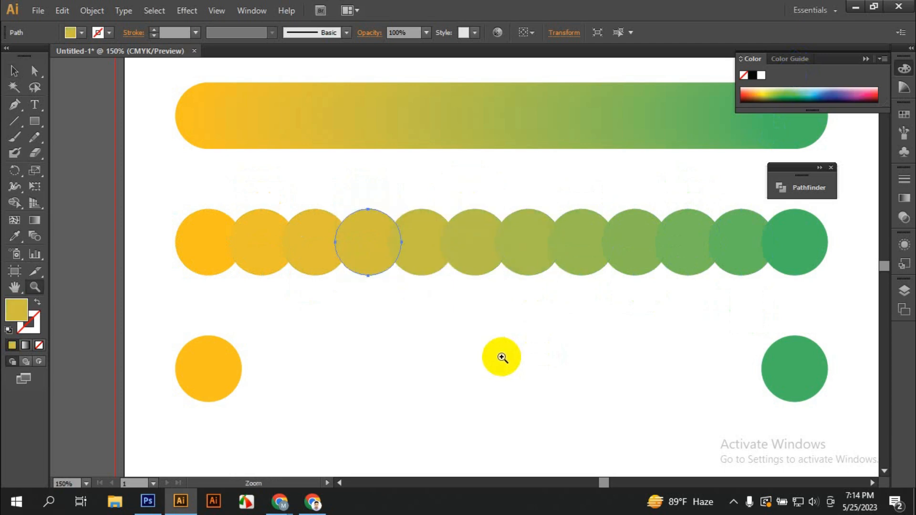
{"action": "key", "text": "ctrl+z"}
{"action": "left_click", "coordinate": [15, 71]}
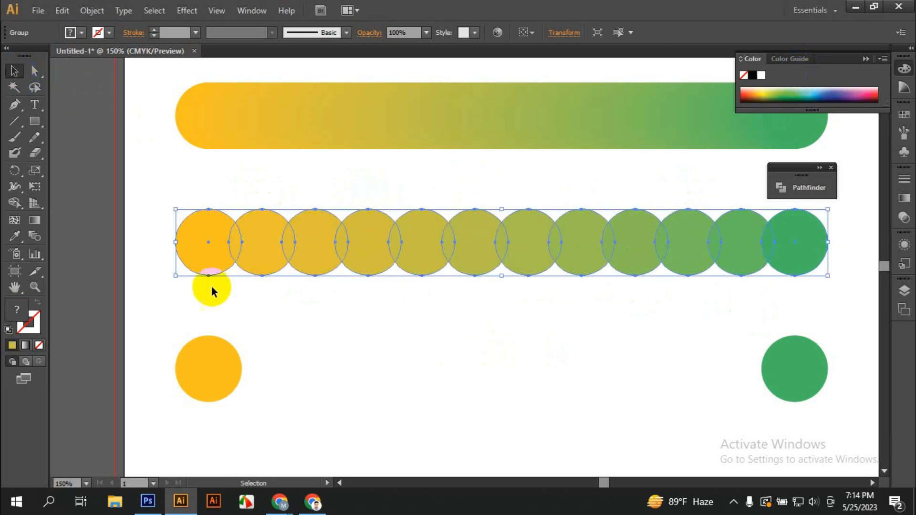
{"action": "left_click", "coordinate": [220, 291]}
{"action": "left_click", "coordinate": [200, 240]}
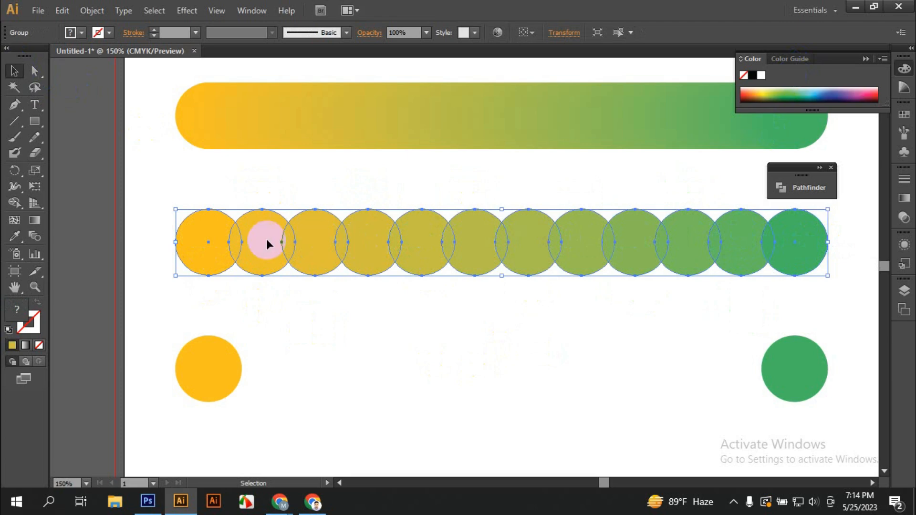
{"action": "left_click_drag", "start_coordinate": [273, 311], "coordinate": [745, 205]}
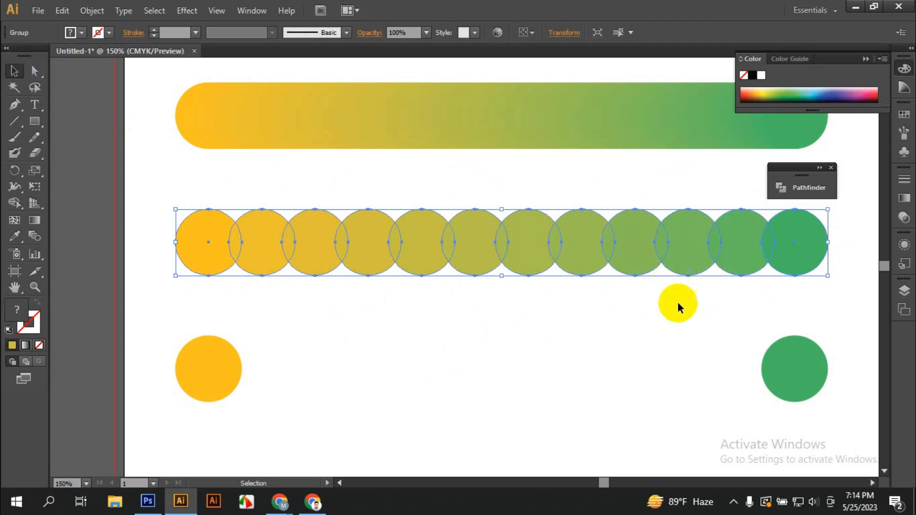
Draw a rectangle between the bottom-row circles and sample colours from the expanded circles into it with the Eyedropper.
{"action": "left_click", "coordinate": [34, 124]}
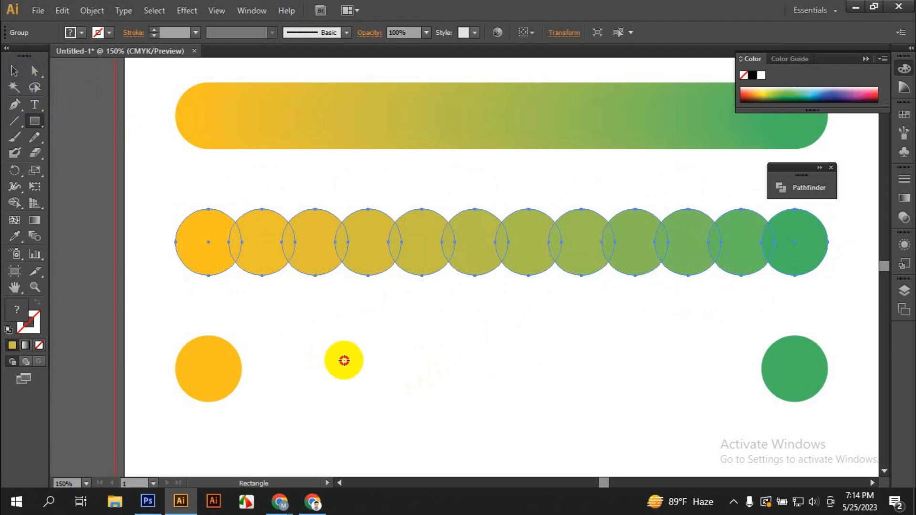
{"action": "left_click_drag", "start_coordinate": [342, 358], "coordinate": [427, 426]}
{"action": "key", "text": "i"}
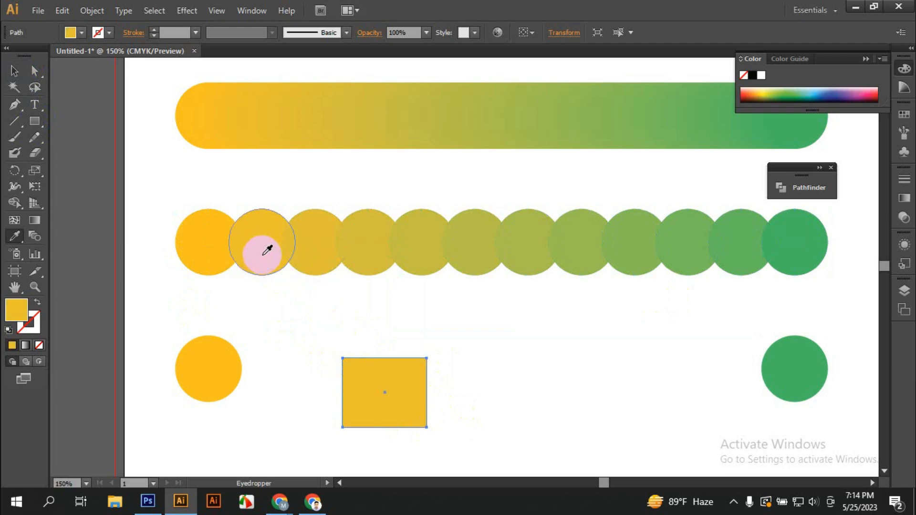
{"action": "left_click", "coordinate": [569, 240]}
{"action": "left_click", "coordinate": [664, 254]}
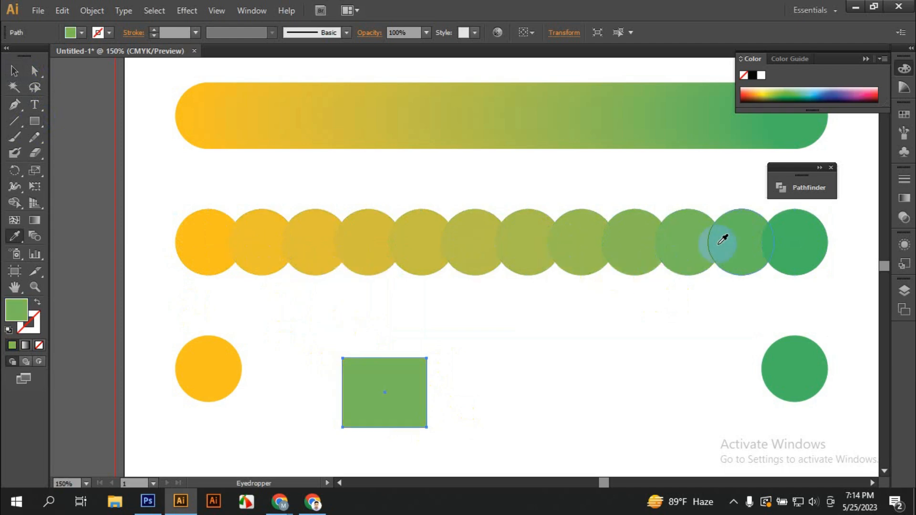
{"action": "left_click", "coordinate": [625, 262]}
{"action": "left_click", "coordinate": [571, 256]}
{"action": "left_click", "coordinate": [506, 257]}
{"action": "left_click", "coordinate": [458, 253]}
{"action": "left_click", "coordinate": [391, 247]}
{"action": "left_click", "coordinate": [262, 238]}
{"action": "left_click", "coordinate": [195, 240]}
Select and delete the colour sample rectangle between the bottom-row circles.
{"action": "left_click", "coordinate": [14, 72]}
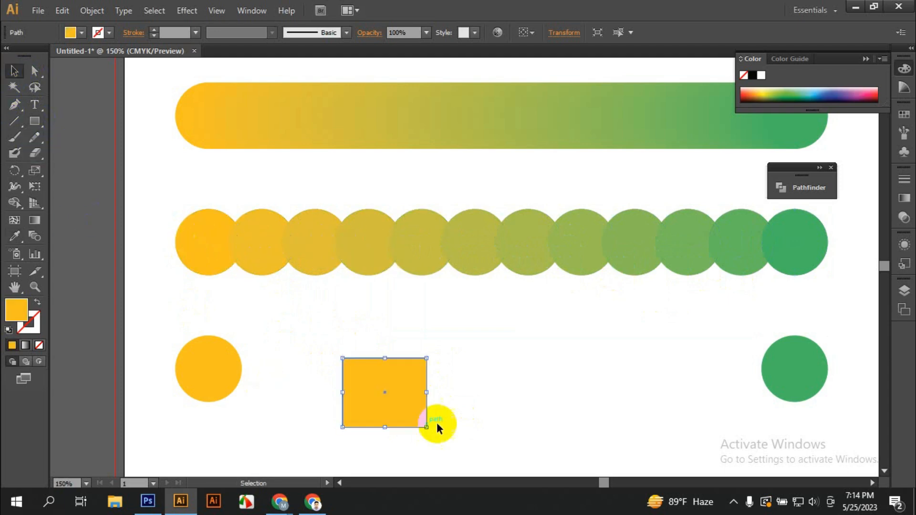
{"action": "scroll", "coordinate": [476, 408], "scroll_direction": "down", "scroll_amount": 1}
{"action": "left_click", "coordinate": [395, 367]}
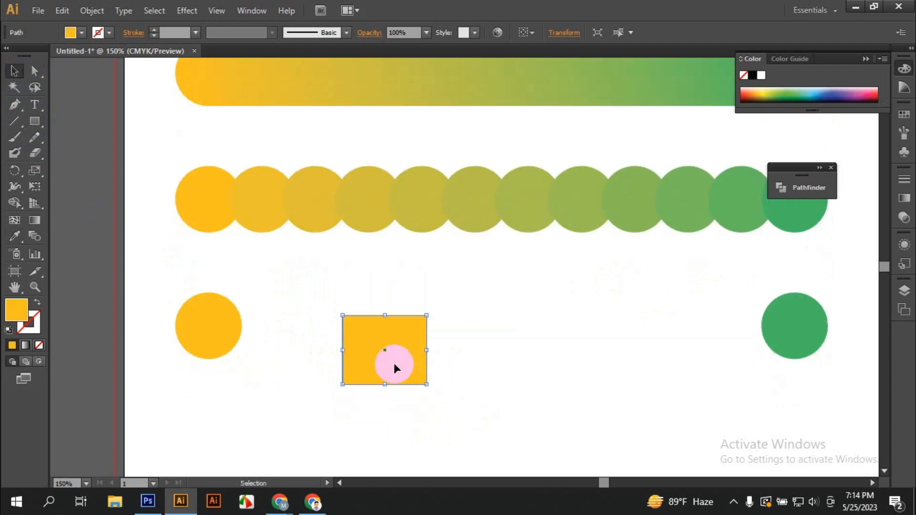
{"action": "key", "text": "Delete"}
Duplicate the bottom pair of orange and green circles straight down to form a fourth row.
{"action": "left_click_drag", "start_coordinate": [196, 406], "coordinate": [771, 338]}
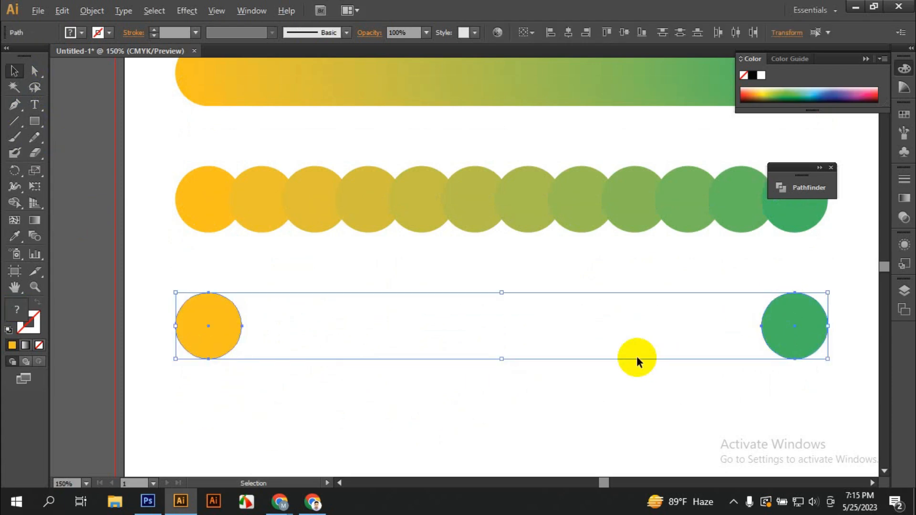
{"action": "scroll", "coordinate": [615, 358], "scroll_direction": "down", "scroll_amount": 2}
{"action": "left_click_drag", "start_coordinate": [689, 344], "coordinate": [690, 391]}
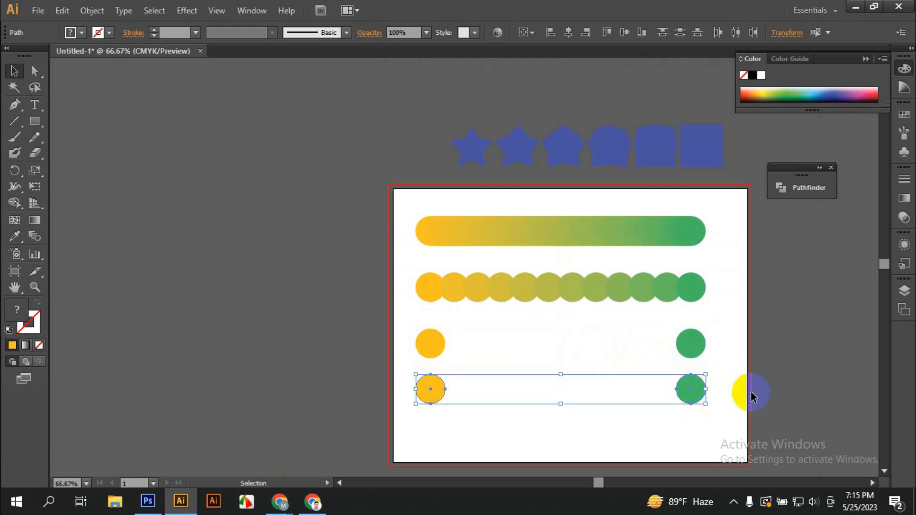
{"action": "left_click", "coordinate": [737, 387]}
Recolour the third row's green circle orange, sampling the opposite orange circle with the Eyedropper.
{"action": "scroll", "coordinate": [731, 379], "scroll_direction": "up", "scroll_amount": 2}
{"action": "left_click_drag", "start_coordinate": [284, 331], "coordinate": [355, 345]}
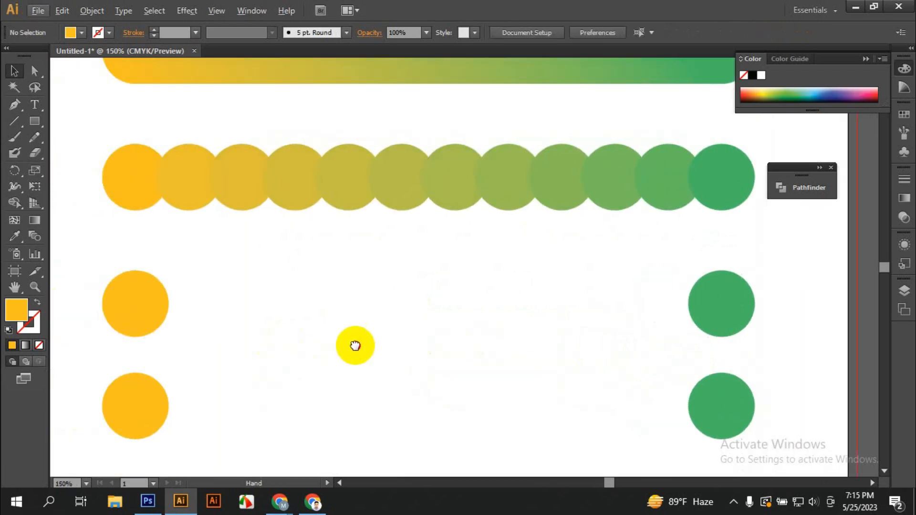
{"action": "left_click", "coordinate": [716, 299]}
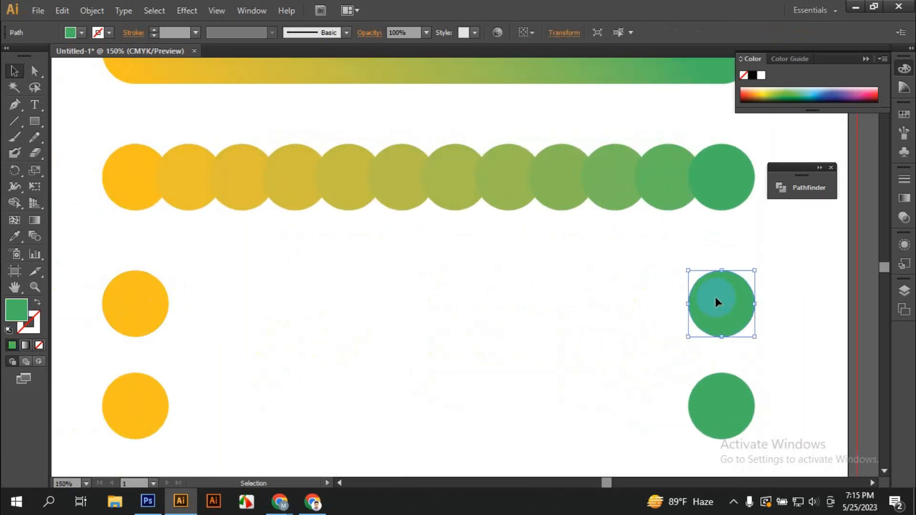
{"action": "key", "text": "i"}
{"action": "left_click", "coordinate": [134, 296]}
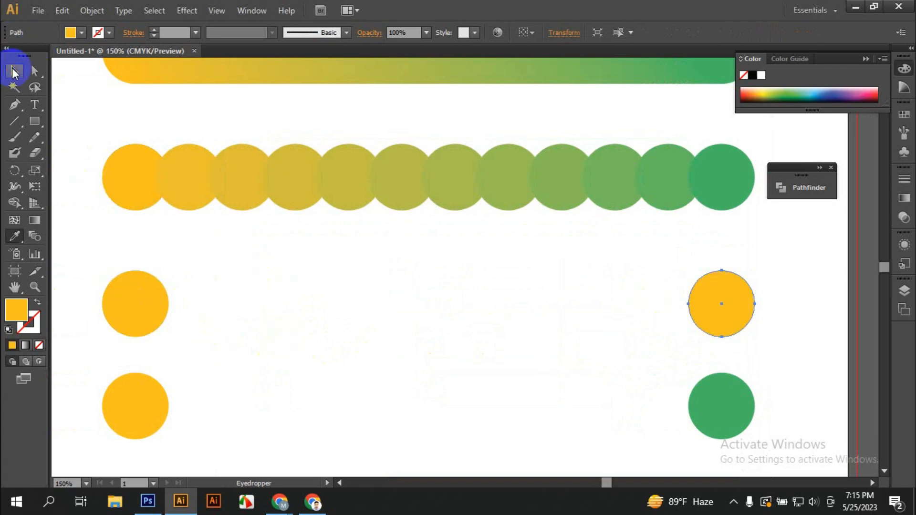
Recolour the third row's right-hand circle to a darker orange, hex cc8d00, using the fill Color Picker.
{"action": "left_click", "coordinate": [13, 72]}
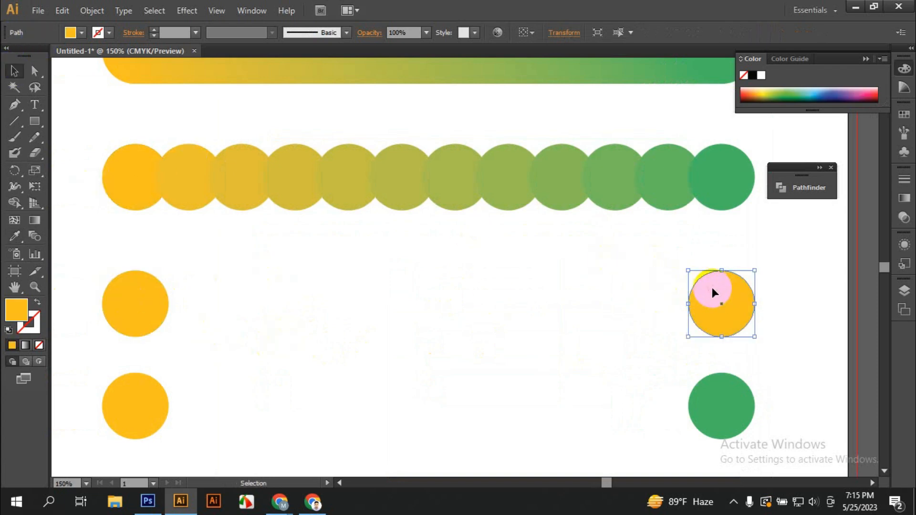
{"action": "double_click", "coordinate": [16, 310]}
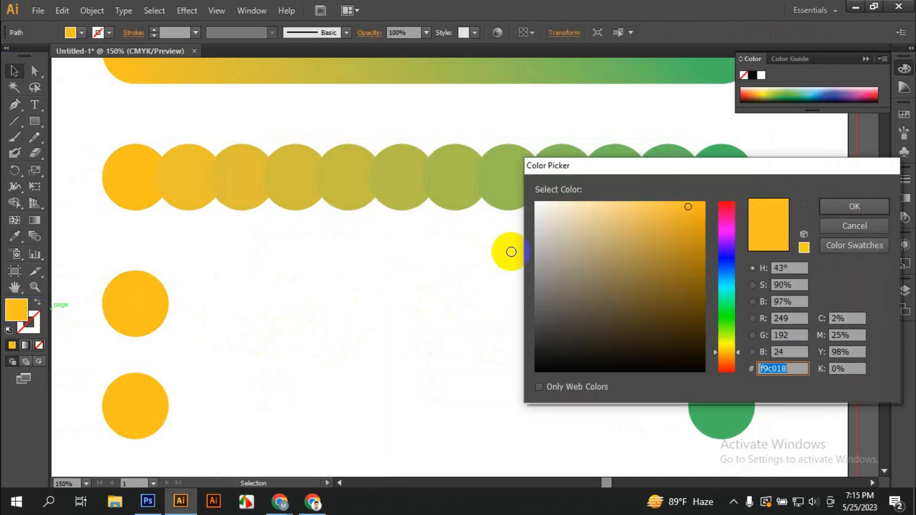
{"action": "left_click_drag", "start_coordinate": [674, 243], "coordinate": [716, 253]}
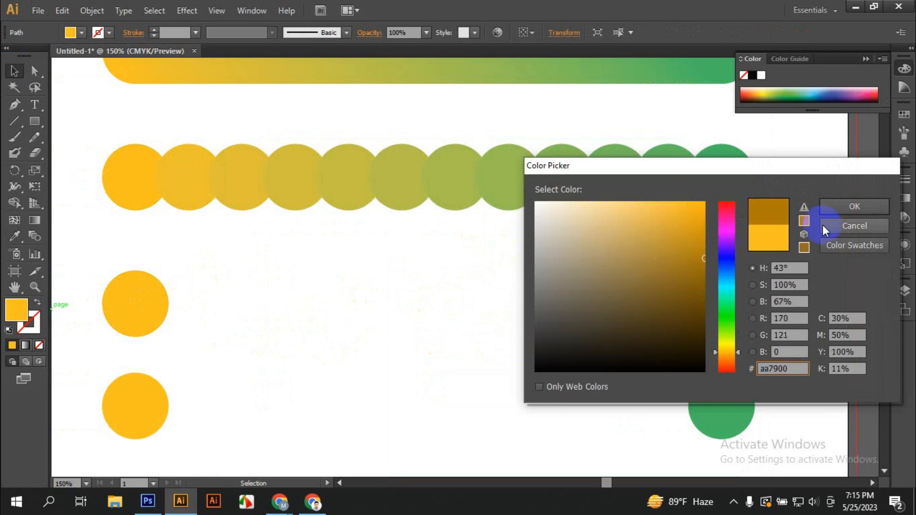
{"action": "left_click", "coordinate": [848, 208]}
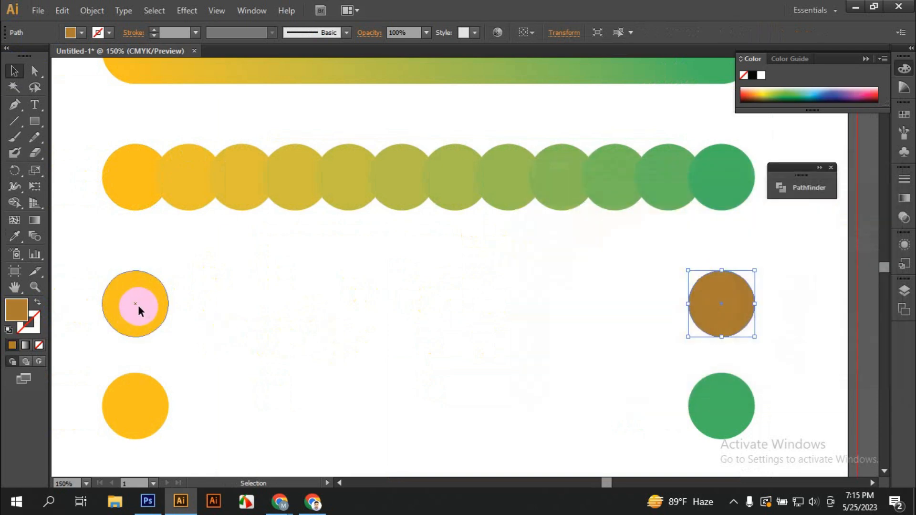
{"action": "double_click", "coordinate": [16, 309]}
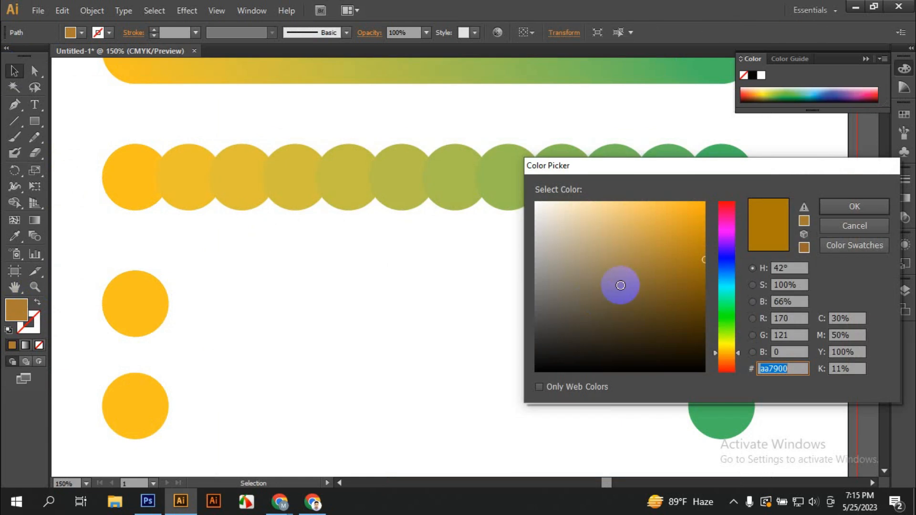
{"action": "left_click_drag", "start_coordinate": [680, 246], "coordinate": [712, 232]}
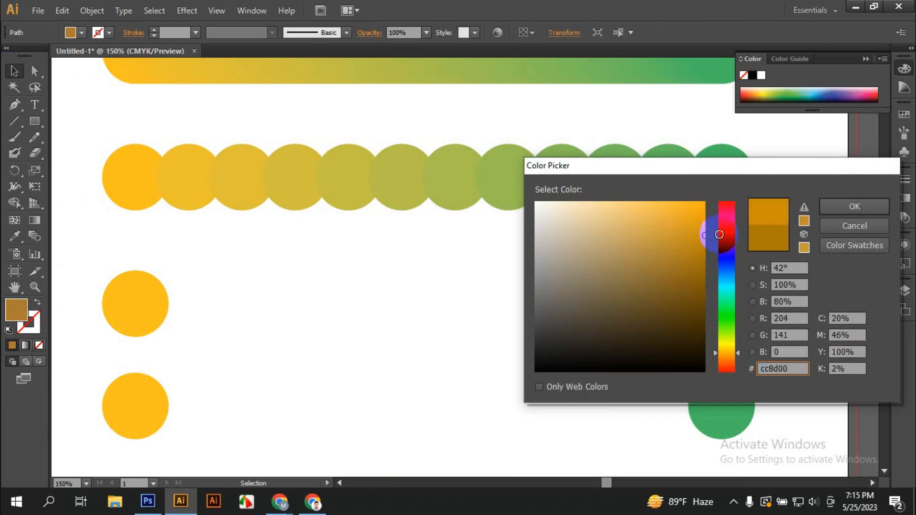
{"action": "left_click", "coordinate": [852, 210]}
Change the fill of the third row's left-hand circle to a fully saturated bright orange and deselect it.
{"action": "left_click", "coordinate": [126, 290]}
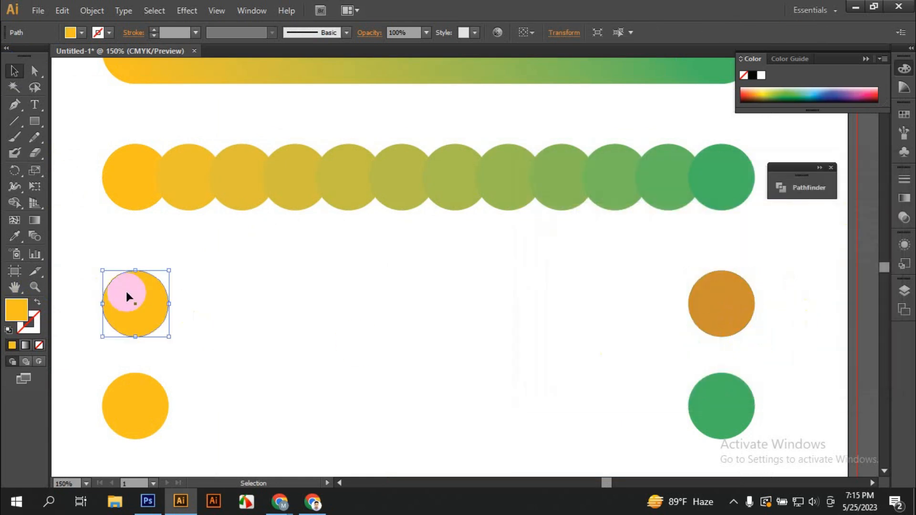
{"action": "double_click", "coordinate": [16, 308]}
{"action": "left_click_drag", "start_coordinate": [599, 224], "coordinate": [713, 195]}
{"action": "left_click", "coordinate": [853, 206]}
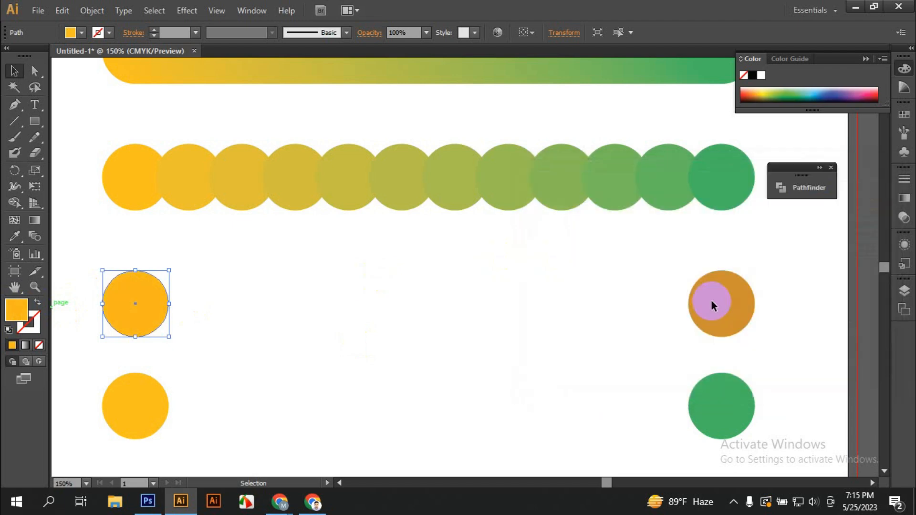
{"action": "left_click", "coordinate": [293, 319]}
Blend the third row's light and dark orange circles with Specified Steps spacing of 10.
{"action": "left_click_drag", "start_coordinate": [102, 255], "coordinate": [743, 308]}
{"action": "left_click", "coordinate": [92, 10]}
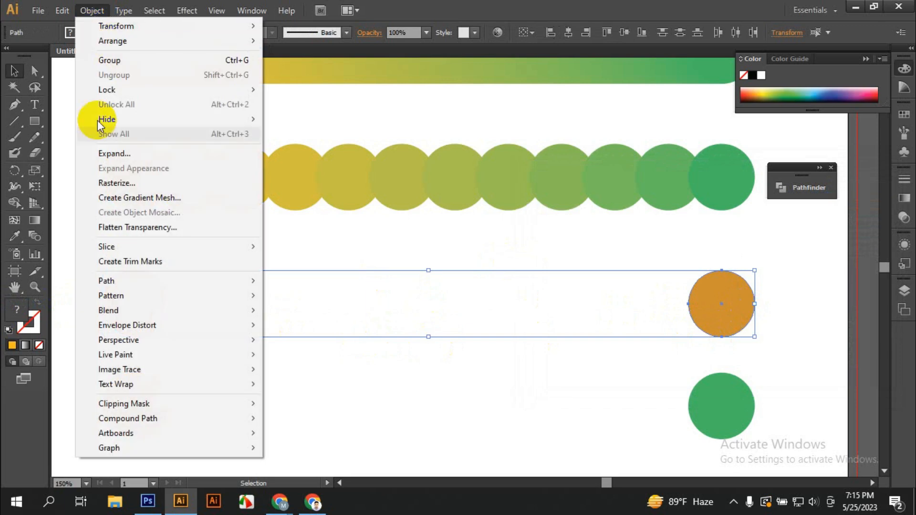
{"action": "mouse_move", "coordinate": [126, 311]}
{"action": "left_click", "coordinate": [324, 344]}
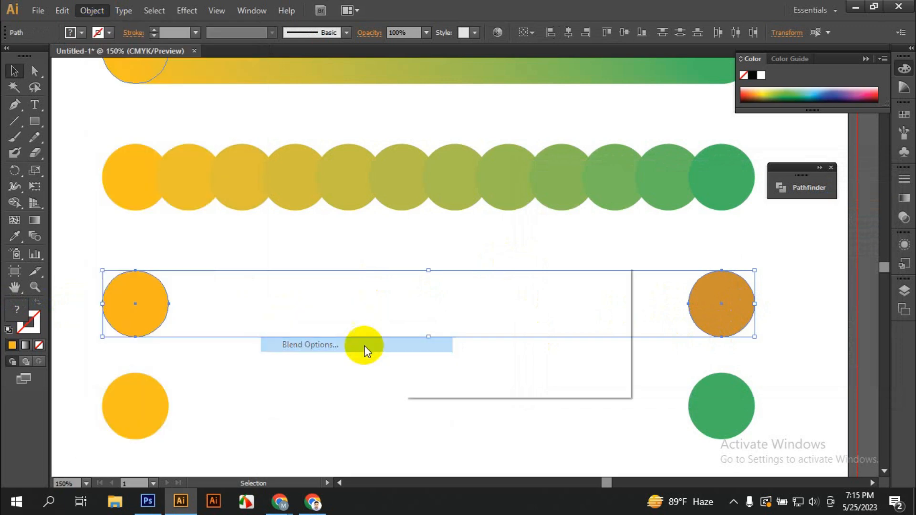
{"action": "left_click", "coordinate": [539, 368]}
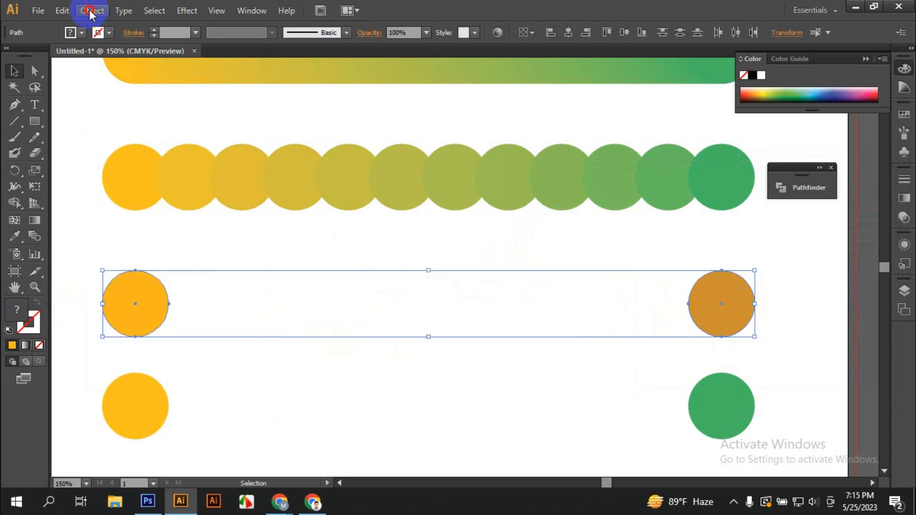
{"action": "left_click", "coordinate": [92, 11]}
{"action": "mouse_move", "coordinate": [124, 309]}
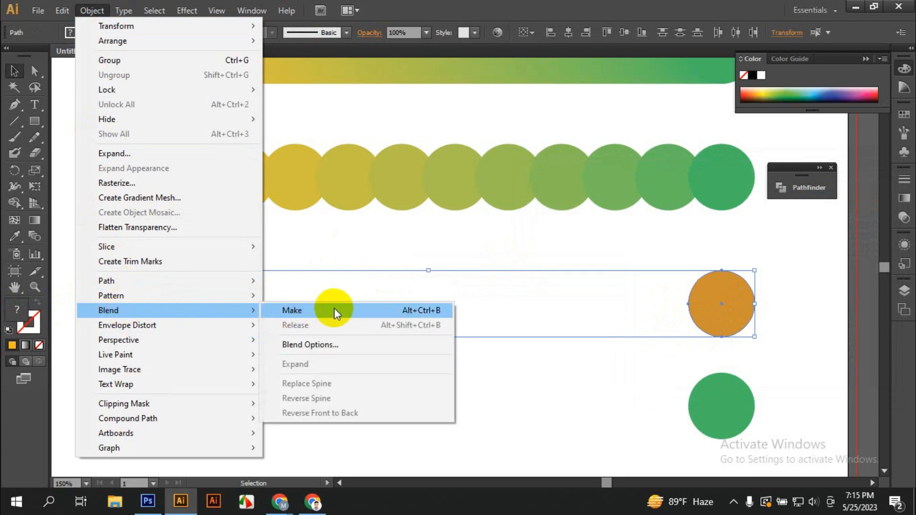
{"action": "left_click", "coordinate": [334, 311]}
{"action": "left_click", "coordinate": [370, 379]}
{"action": "left_click", "coordinate": [670, 306]}
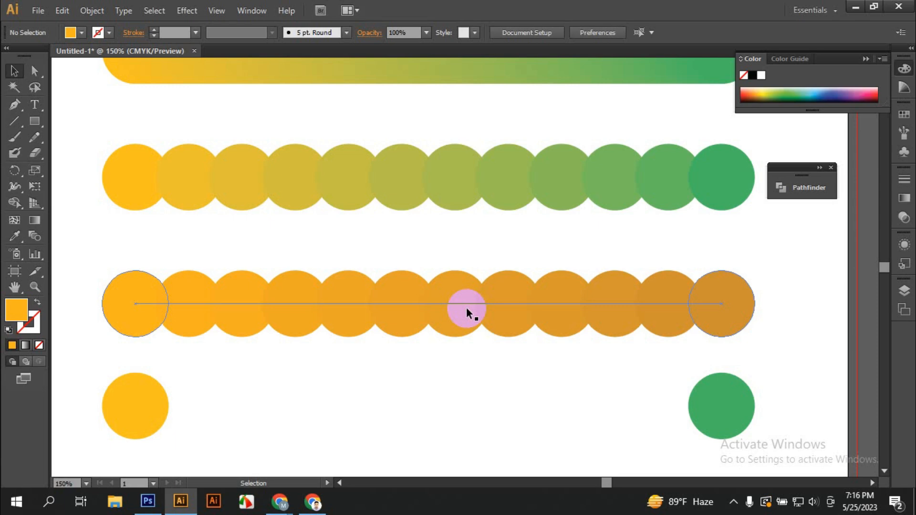
Select the bottom row's orange and green circles and set the blend spacing to Specified Distance, 1 in.
{"action": "scroll", "coordinate": [466, 308], "scroll_direction": "down", "scroll_amount": 9}
{"action": "left_click_drag", "start_coordinate": [113, 401], "coordinate": [696, 308]}
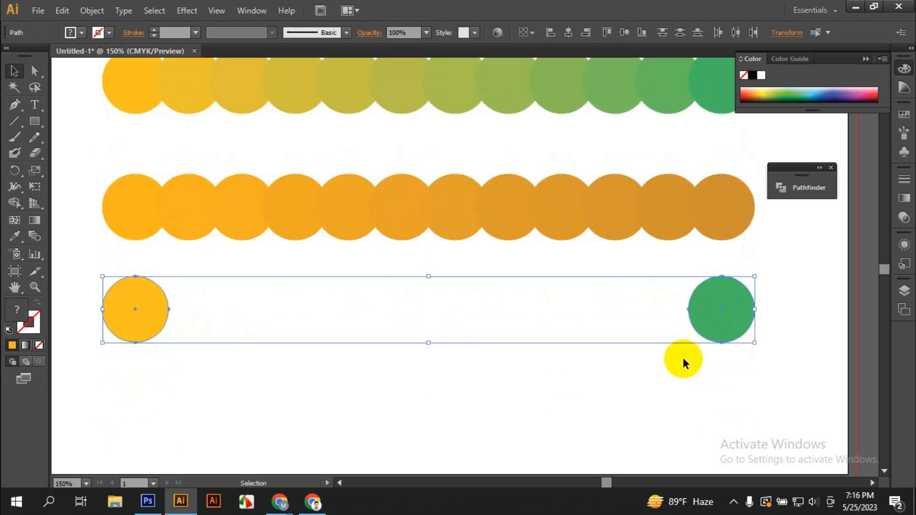
{"action": "left_click", "coordinate": [93, 10]}
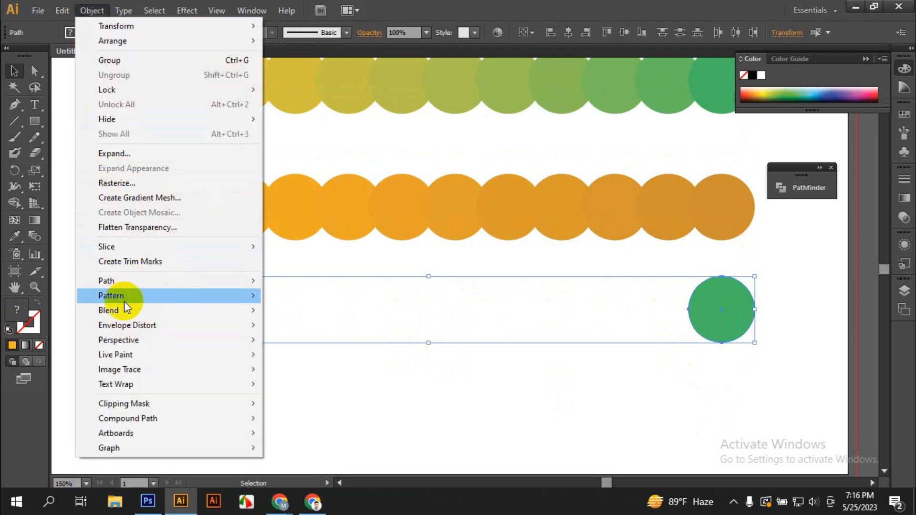
{"action": "mouse_move", "coordinate": [125, 312]}
{"action": "left_click", "coordinate": [346, 343]}
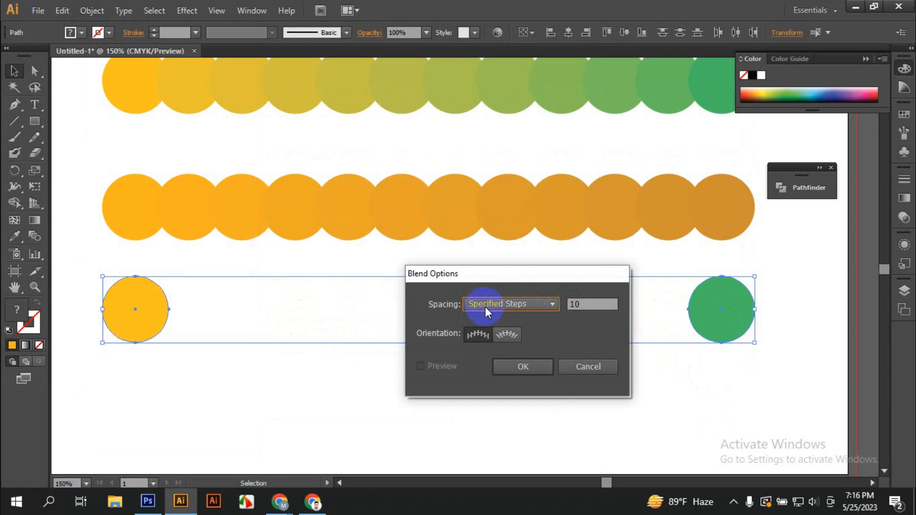
{"action": "left_click", "coordinate": [552, 304]}
{"action": "left_click", "coordinate": [522, 349]}
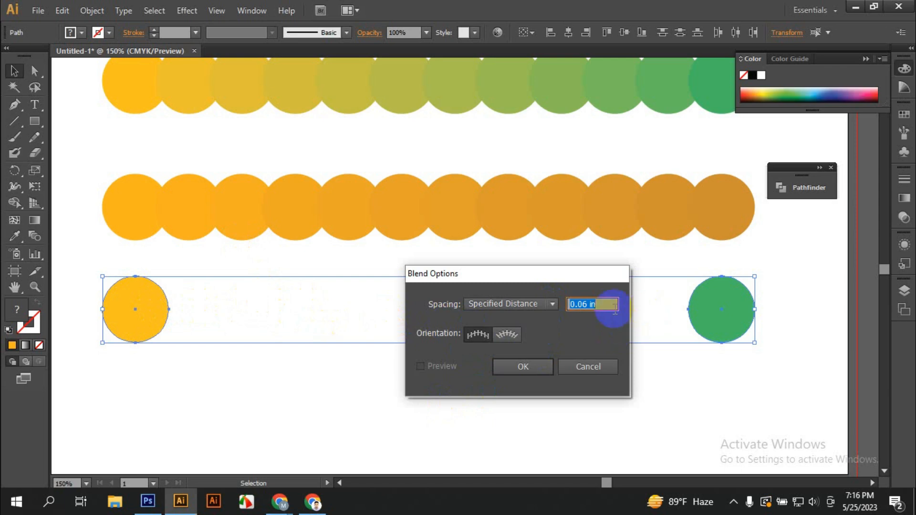
{"action": "left_click_drag", "start_coordinate": [603, 301], "coordinate": [565, 305]}
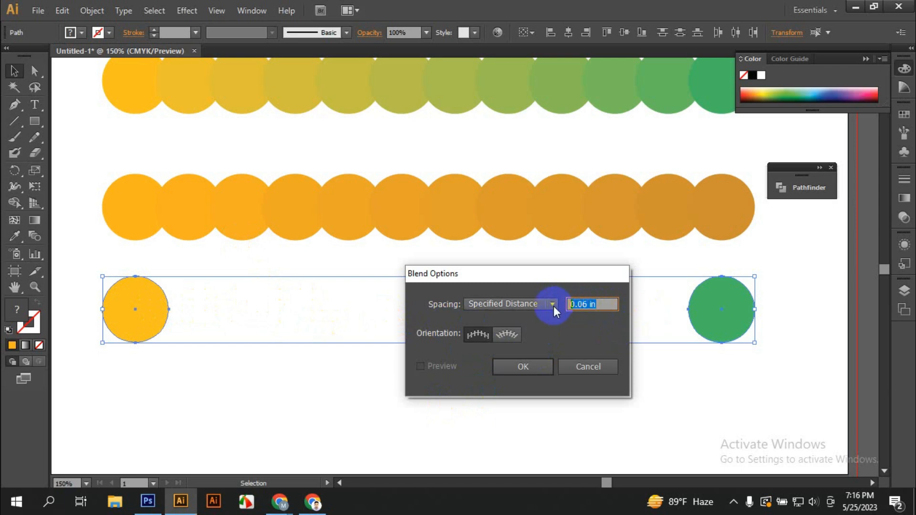
{"action": "type", "text": "1"}
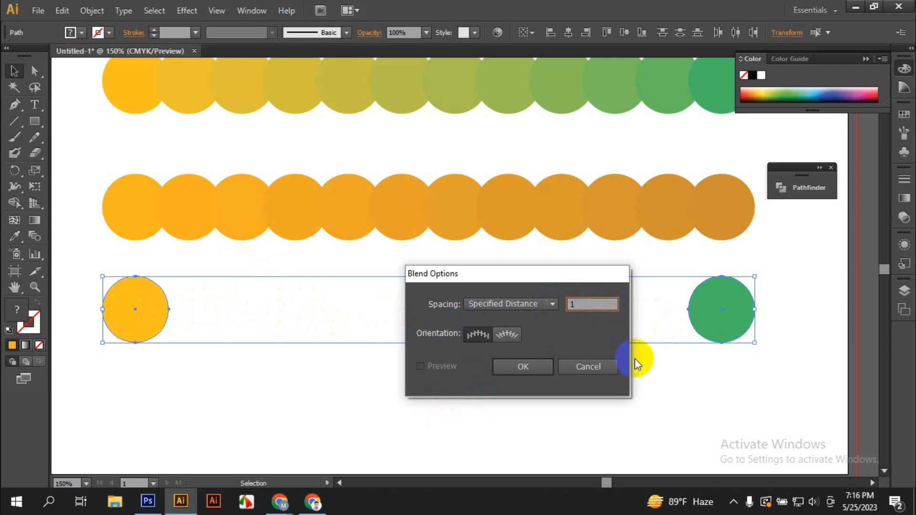
{"action": "left_click", "coordinate": [539, 367]}
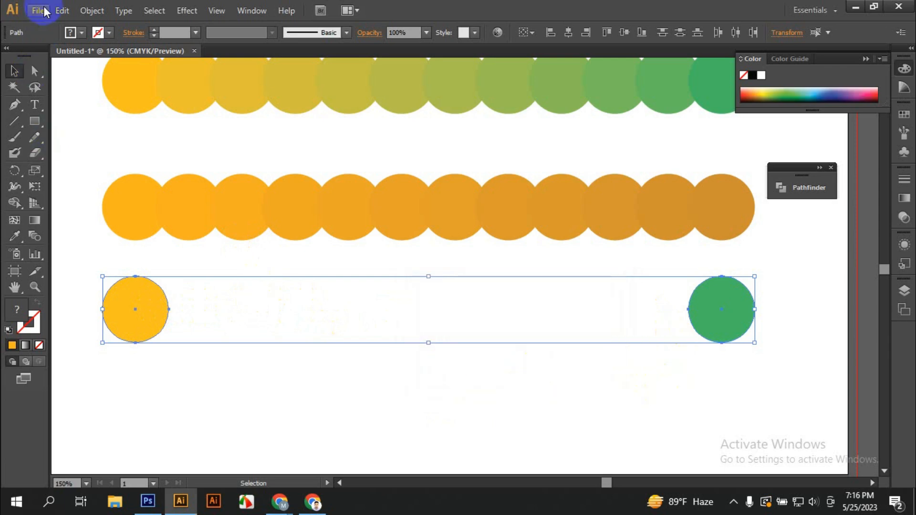
Try blending the bottom row's orange and green circles at the 1 in spacing, inspect the gaps, and undo the blend.
{"action": "left_click", "coordinate": [91, 10]}
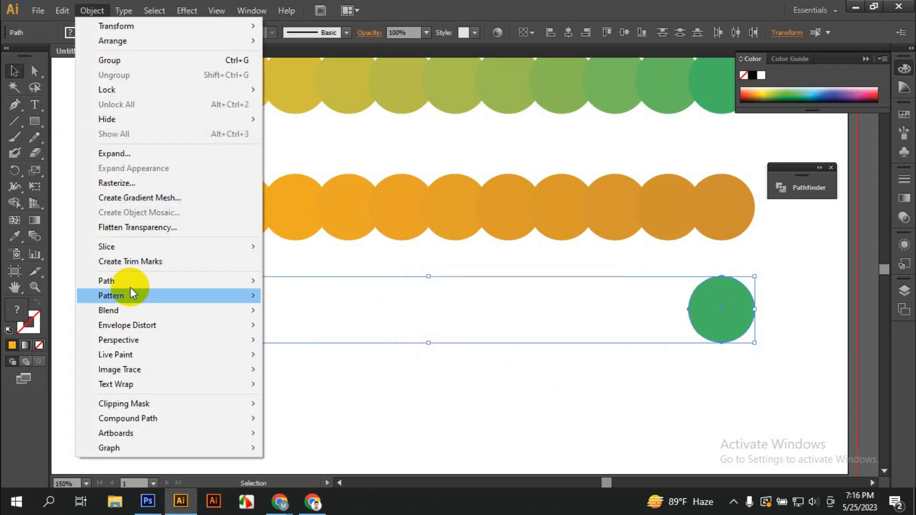
{"action": "mouse_move", "coordinate": [132, 315]}
{"action": "left_click", "coordinate": [310, 310]}
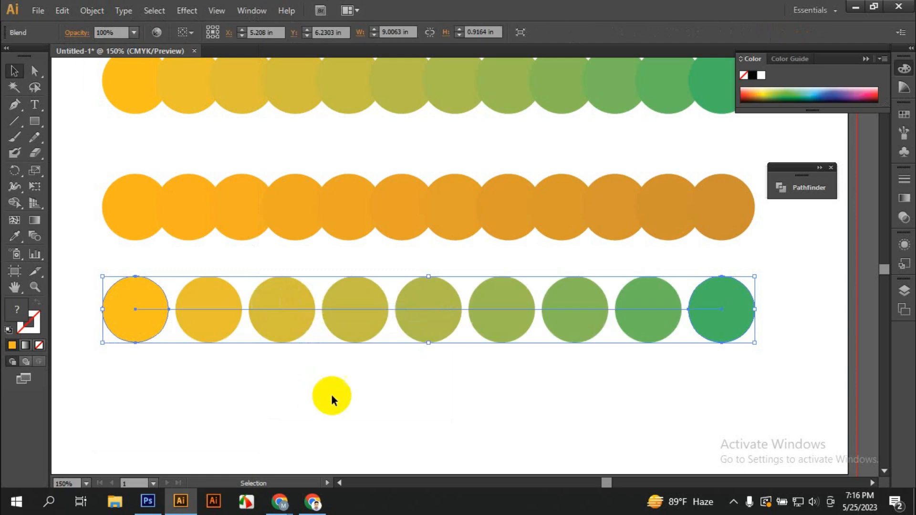
{"action": "left_click", "coordinate": [173, 324]}
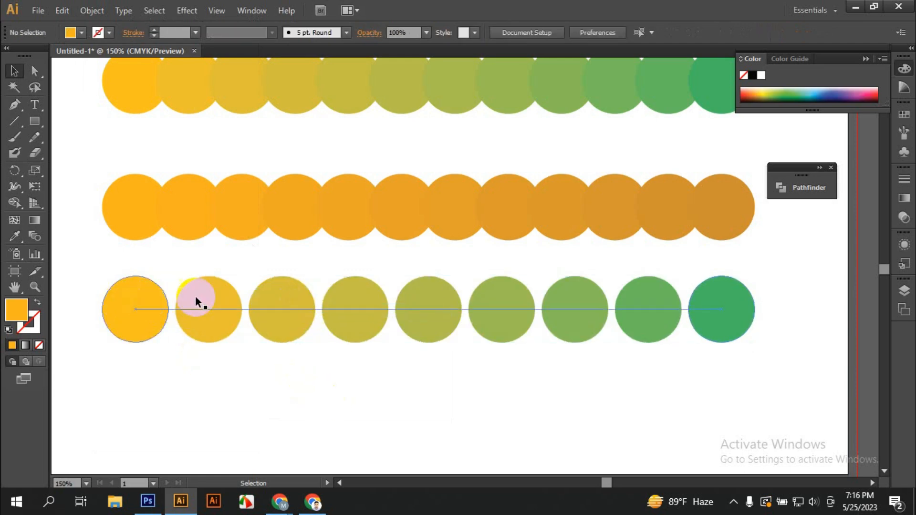
{"action": "left_click", "coordinate": [153, 297]}
{"action": "left_click", "coordinate": [164, 155]}
{"action": "left_click", "coordinate": [282, 290]}
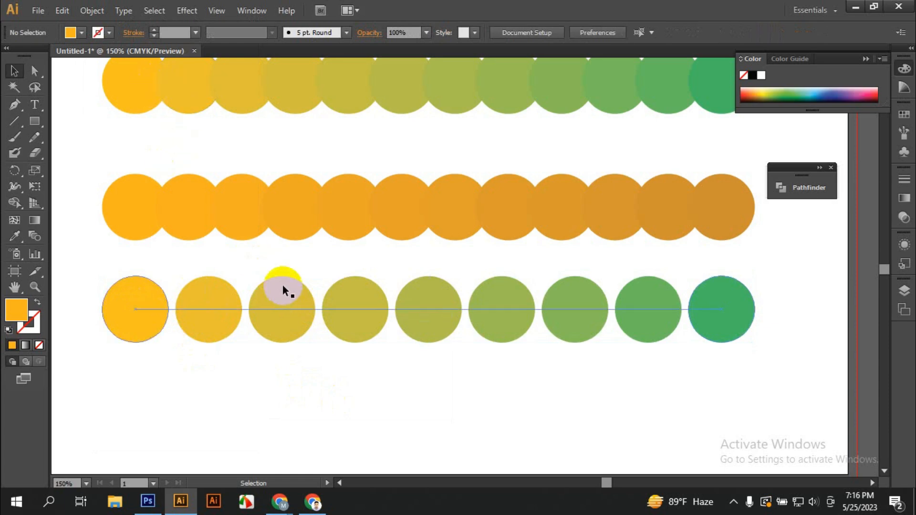
{"action": "key", "text": "ctrl+z"}
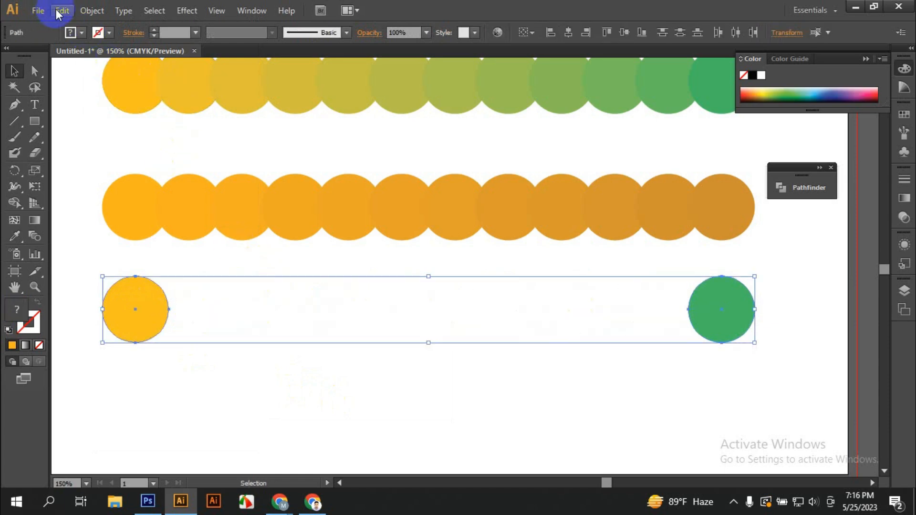
Set the Specified Distance blend spacing to 0.5 in for the bottom row's orange and green circles.
{"action": "left_click", "coordinate": [81, 10]}
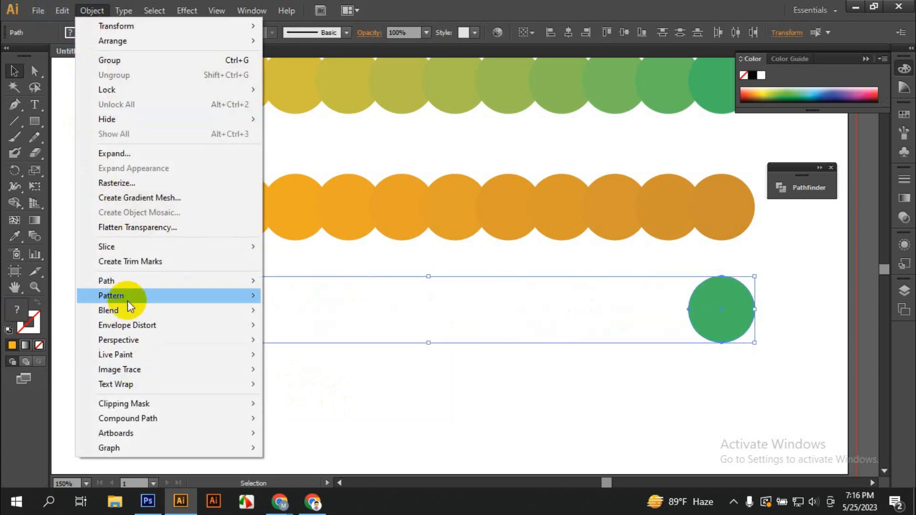
{"action": "mouse_move", "coordinate": [128, 314]}
{"action": "left_click", "coordinate": [324, 343]}
{"action": "left_click", "coordinate": [565, 305]}
{"action": "left_click", "coordinate": [565, 304]}
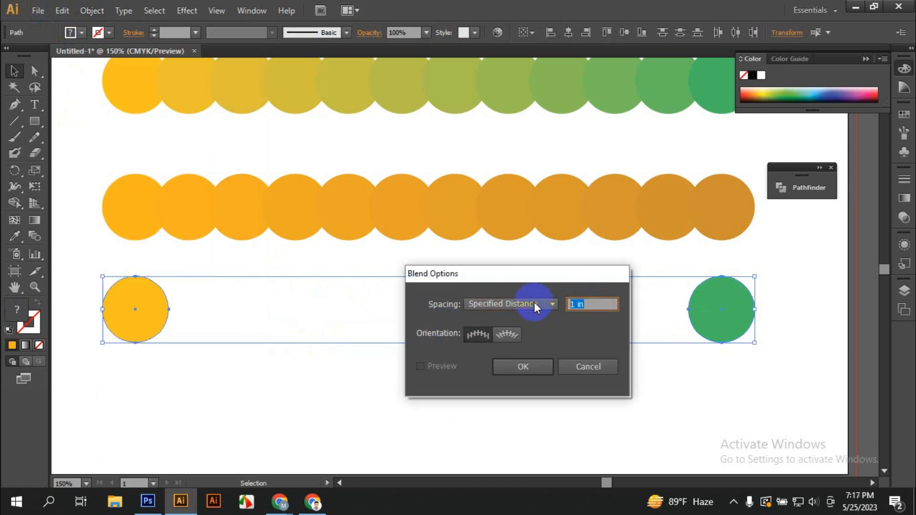
{"action": "type", "text": "0.5"}
{"action": "left_click", "coordinate": [524, 366]}
Make the blend between the bottom row's orange and green circles and deselect it.
{"action": "left_click", "coordinate": [92, 10]}
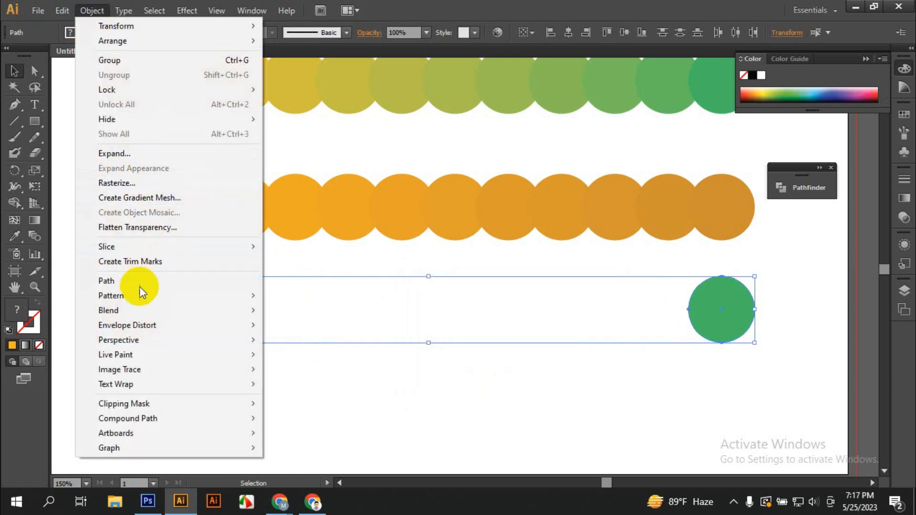
{"action": "left_click", "coordinate": [142, 311]}
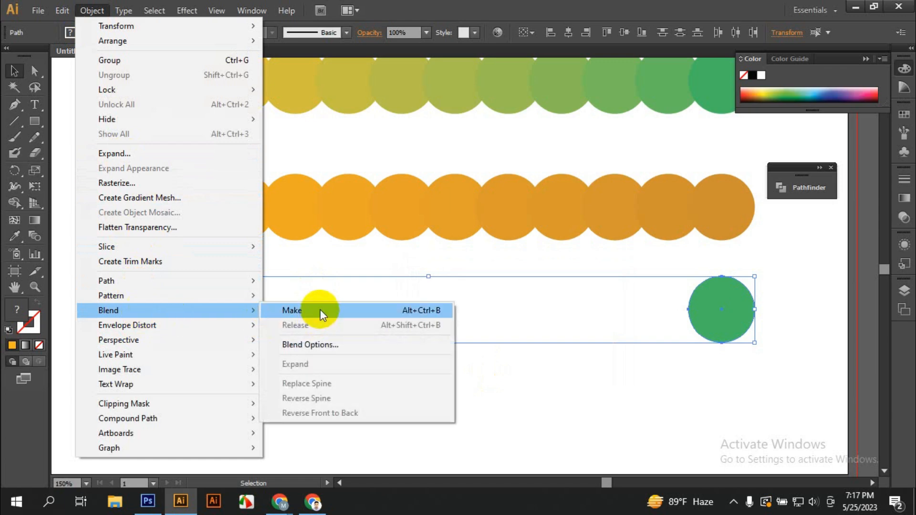
{"action": "left_click", "coordinate": [329, 309]}
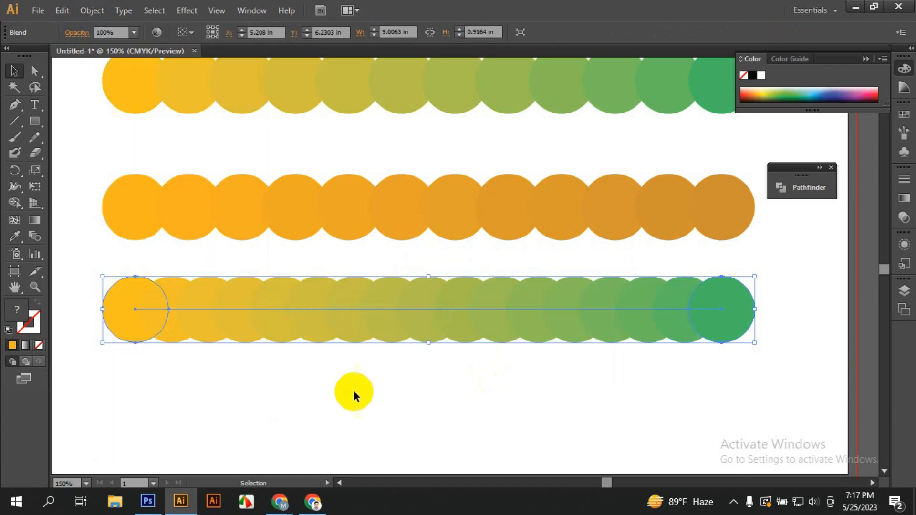
{"action": "left_click", "coordinate": [354, 390]}
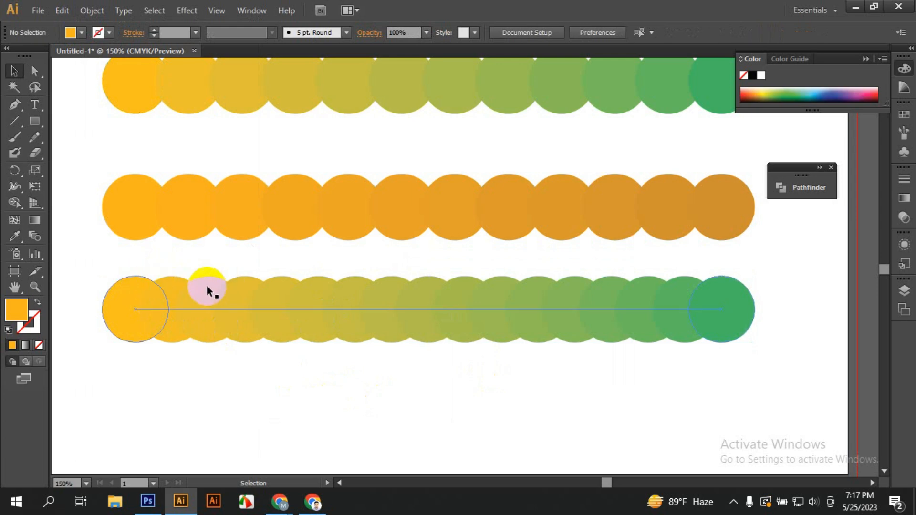
{"action": "scroll", "coordinate": [492, 304], "scroll_direction": "down", "scroll_amount": 1}
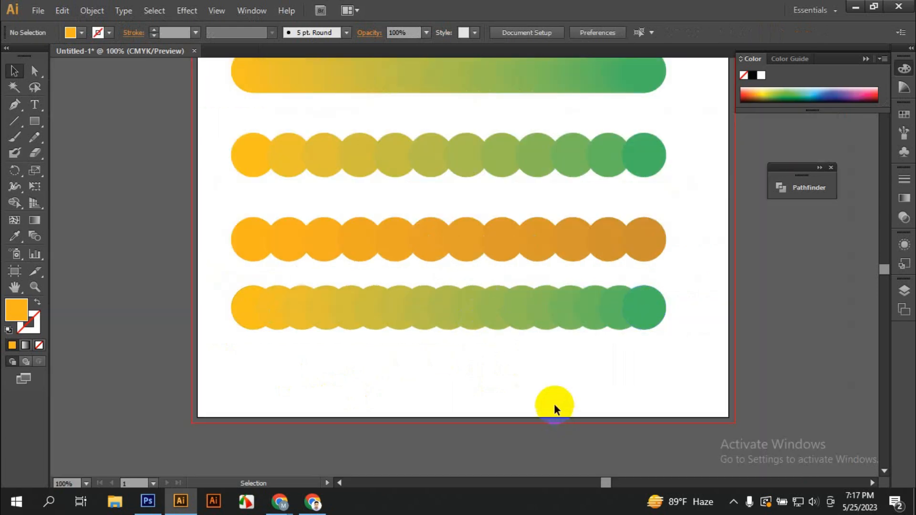
{"action": "scroll", "coordinate": [548, 403], "scroll_direction": "down", "scroll_amount": 2}
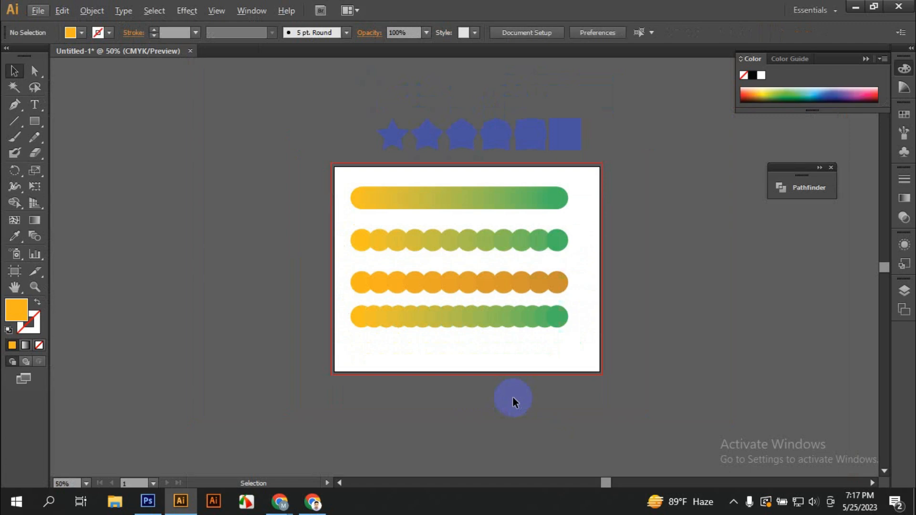
{"action": "scroll", "coordinate": [511, 396], "scroll_direction": "up", "scroll_amount": 2}
{"action": "left_click_drag", "start_coordinate": [503, 344], "coordinate": [486, 373]}
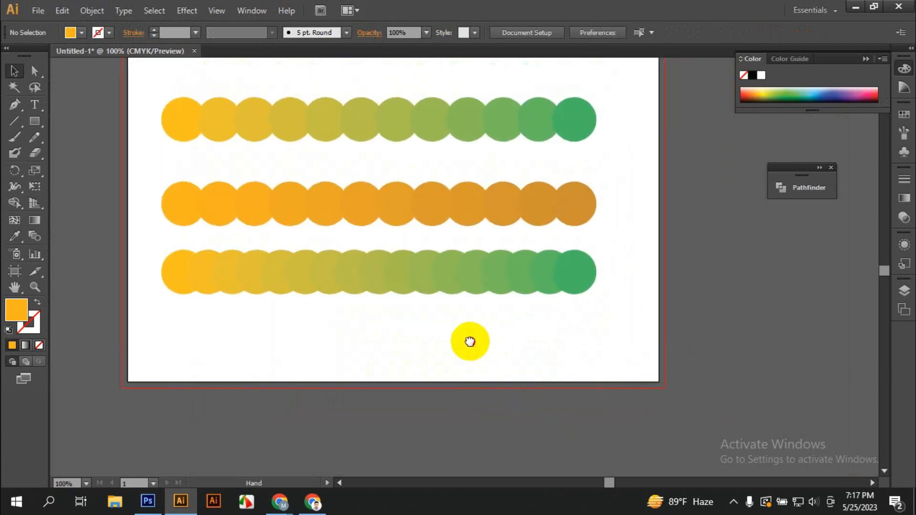
{"action": "scroll", "coordinate": [470, 343], "scroll_direction": "up", "scroll_amount": 1}
{"action": "scroll", "coordinate": [470, 343], "scroll_direction": "down", "scroll_amount": 1}
{"action": "scroll", "coordinate": [471, 343], "scroll_direction": "down", "scroll_amount": 1}
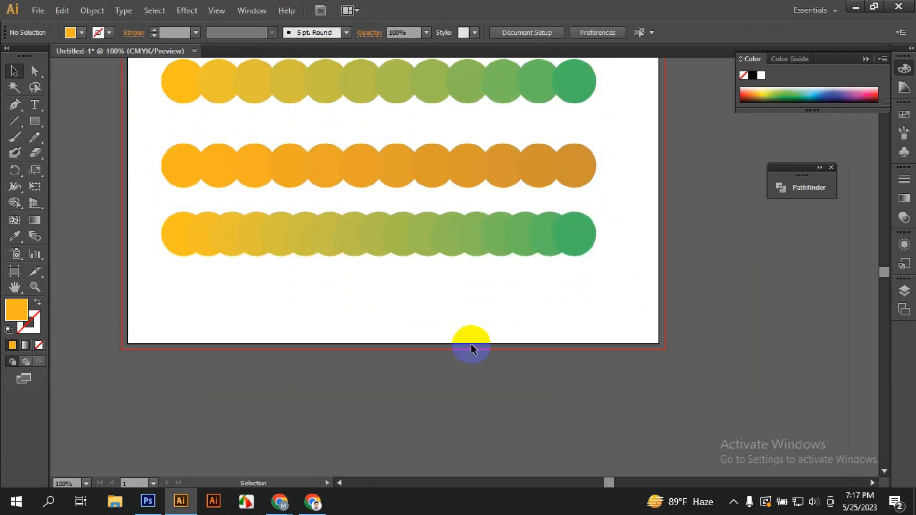
Move the three lower blended circle rows off the artboard to its right side, leaving the smooth gradient bar in place.
{"action": "scroll", "coordinate": [448, 334], "scroll_direction": "down", "scroll_amount": 2}
{"action": "left_click_drag", "start_coordinate": [386, 367], "coordinate": [680, 140]}
{"action": "scroll", "coordinate": [456, 287], "scroll_direction": "up", "scroll_amount": 1}
{"action": "scroll", "coordinate": [391, 287], "scroll_direction": "up", "scroll_amount": 1}
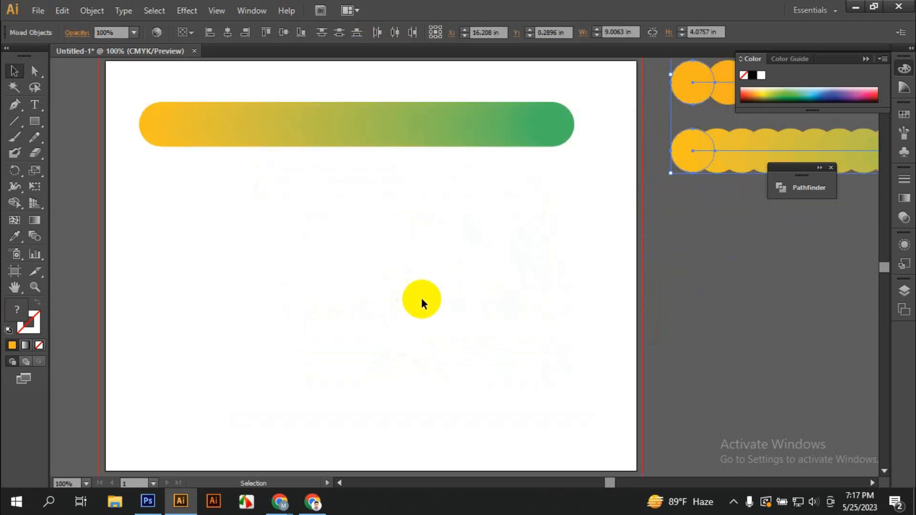
{"action": "scroll", "coordinate": [430, 300], "scroll_direction": "left", "scroll_amount": 1}
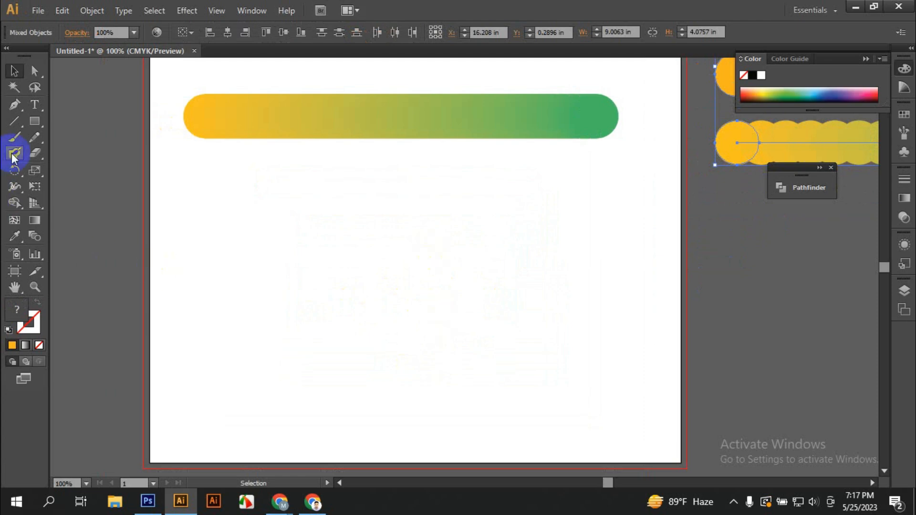
Draw an open curved path with the Pen tool below the gradient bar and swap its fill and stroke for an orange outline.
{"action": "left_click", "coordinate": [15, 105]}
{"action": "left_click", "coordinate": [256, 325]}
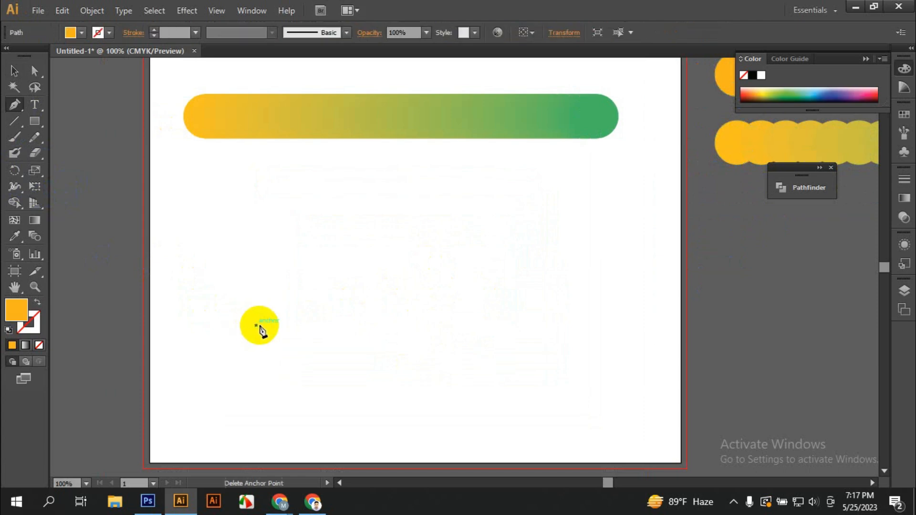
{"action": "left_click_drag", "start_coordinate": [341, 236], "coordinate": [425, 269]}
{"action": "left_click_drag", "start_coordinate": [394, 382], "coordinate": [519, 347]}
{"action": "left_click", "coordinate": [15, 71]}
{"action": "left_click", "coordinate": [40, 306]}
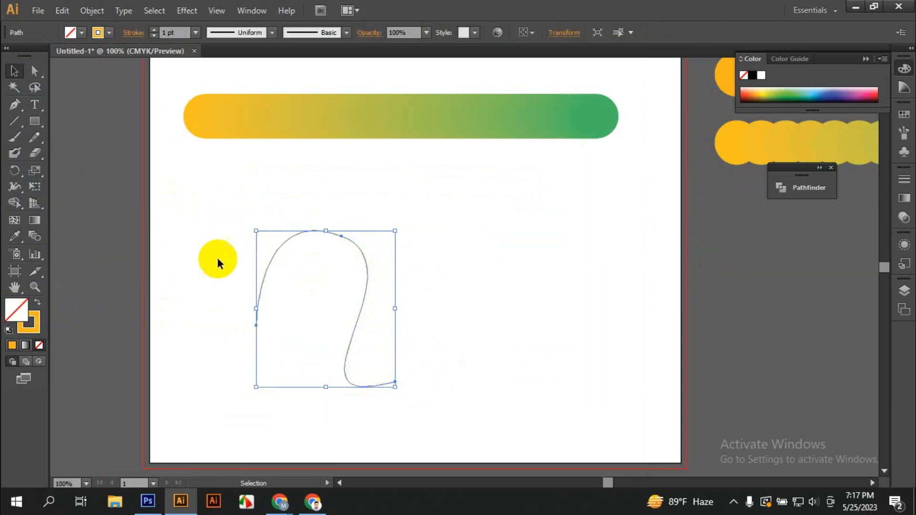
Try replacing the gradient bar's blend spine with the curved pen path.
{"action": "left_click_drag", "start_coordinate": [117, 114], "coordinate": [382, 342]}
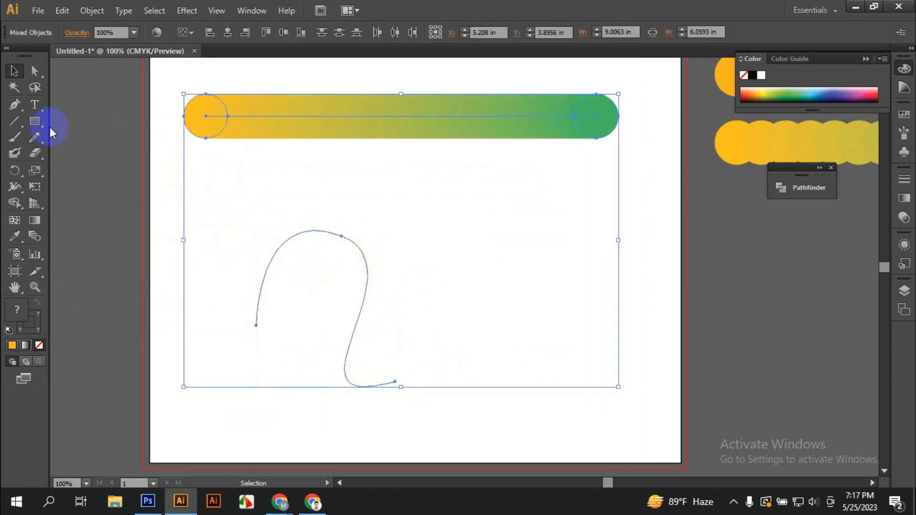
{"action": "left_click", "coordinate": [92, 14]}
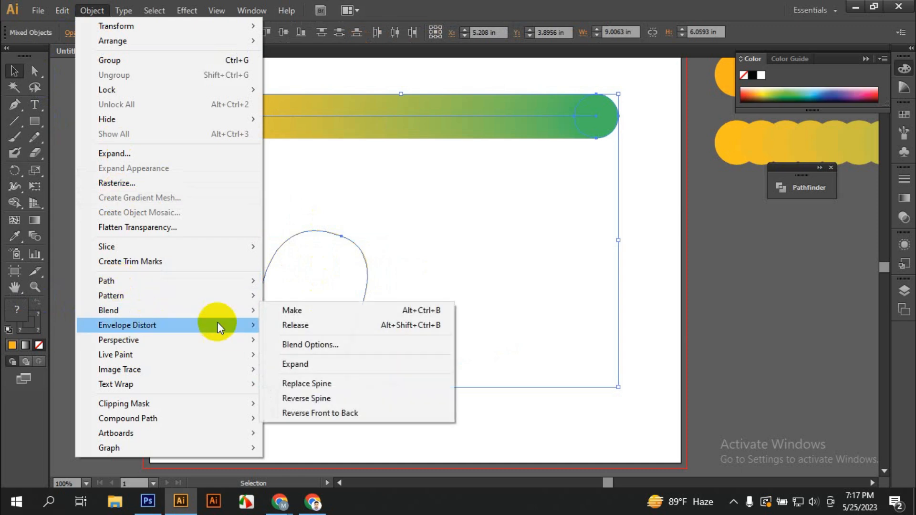
{"action": "left_click", "coordinate": [338, 384]}
Undo the spine replacement and the curved pen path, keeping the three blended rows off the artboard.
{"action": "key", "text": "ctrl+z"}
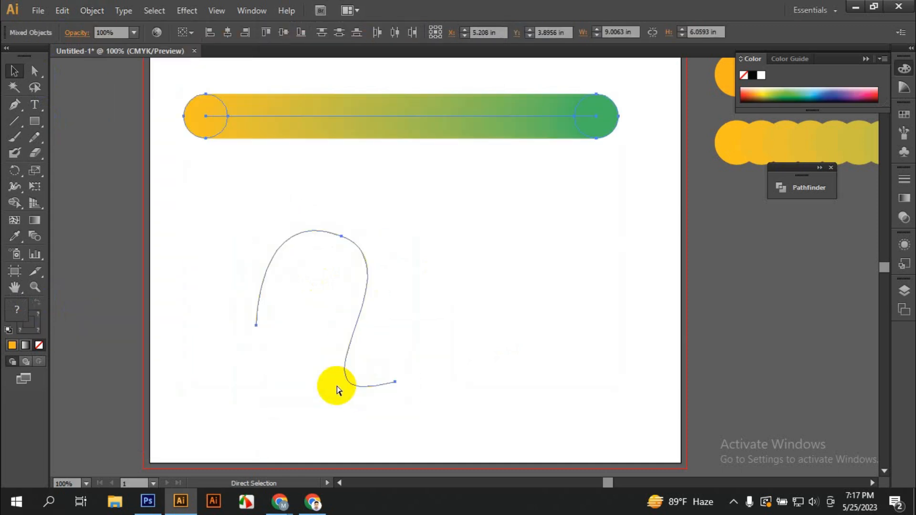
{"action": "key", "text": "ctrl+z"}
{"action": "key", "text": "ctrl+z"}
{"action": "key", "text": "ctrl+z"}
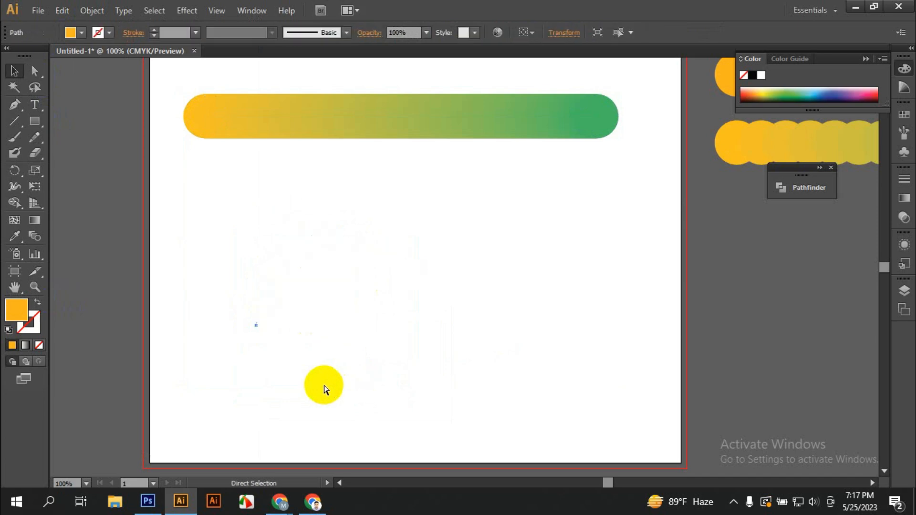
{"action": "key", "text": "ctrl+z"}
{"action": "key", "text": "ctrl+z"}
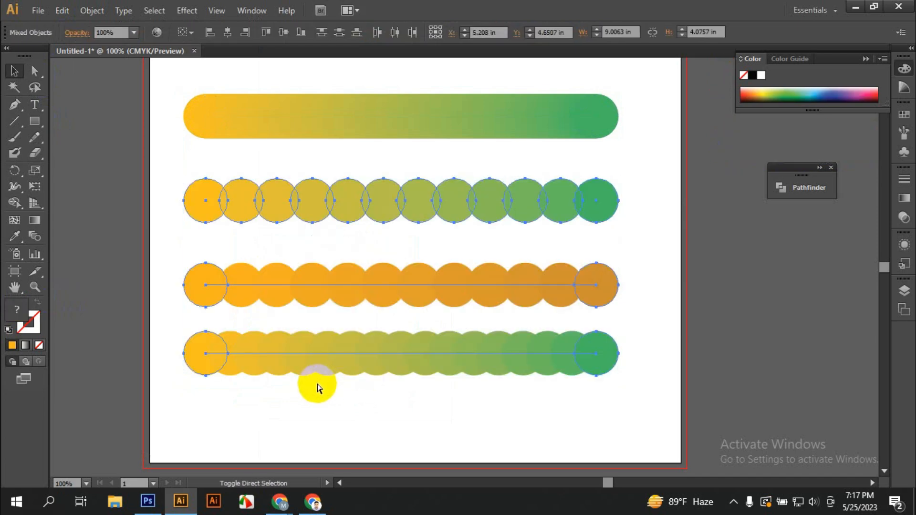
{"action": "key", "text": "ctrl+z"}
{"action": "left_click", "coordinate": [14, 203]}
{"action": "left_click", "coordinate": [14, 105]}
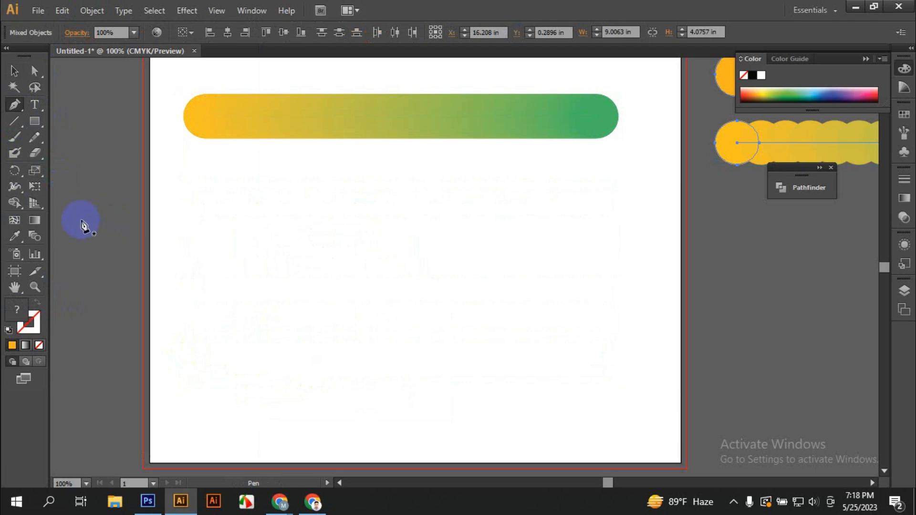
{"action": "left_click", "coordinate": [470, 264]}
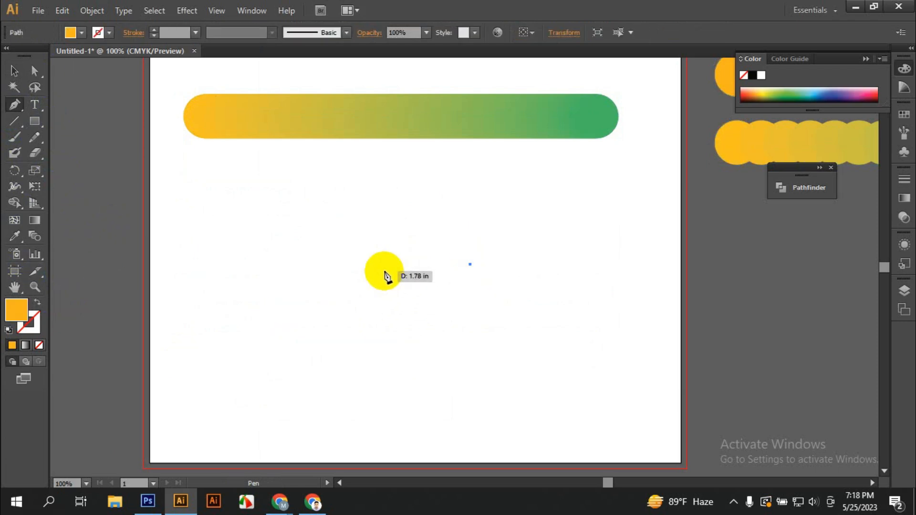
{"action": "left_click_drag", "start_coordinate": [383, 271], "coordinate": [349, 377]}
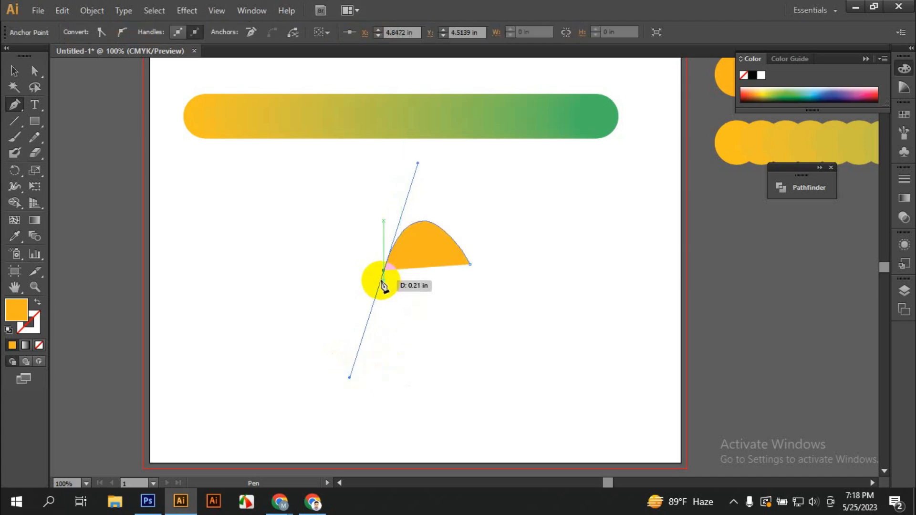
{"action": "key", "text": "ctrl+z"}
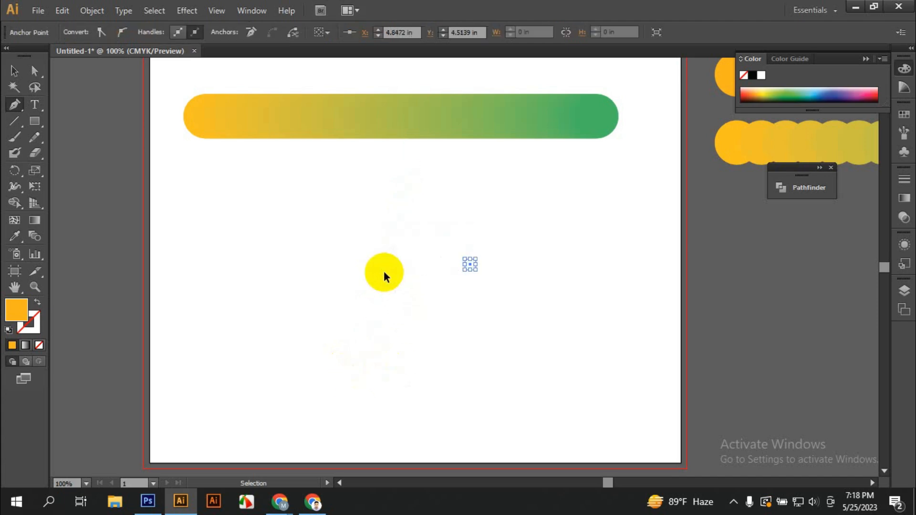
{"action": "key", "text": "ctrl+z"}
Draw a freehand S-shaped path below the gradient bar with the Pencil tool.
{"action": "mouse_move", "coordinate": [30, 139]}
{"action": "left_mouse_down"}
{"action": "mouse_move", "coordinate": [58, 135]}
{"action": "mouse_move", "coordinate": [94, 151]}
{"action": "mouse_move", "coordinate": [92, 135]}
{"action": "left_mouse_up"}
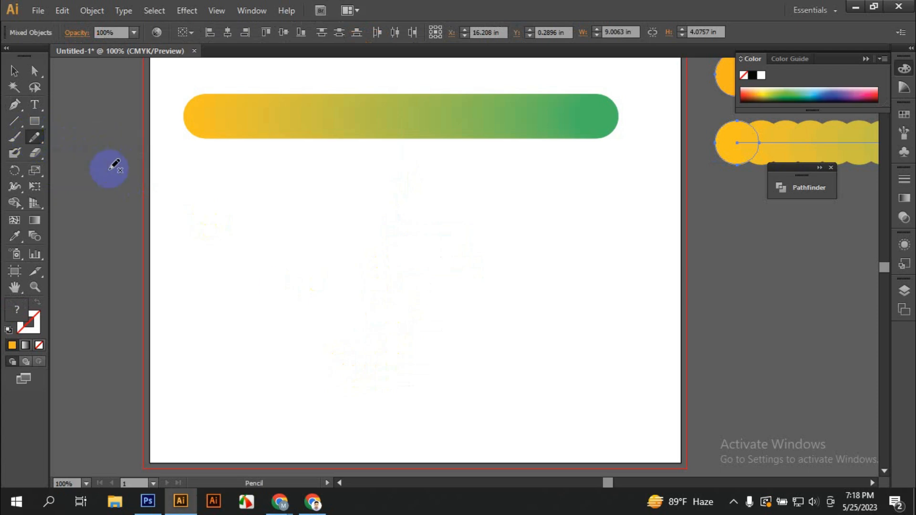
{"action": "mouse_move", "coordinate": [491, 261]}
{"action": "left_mouse_down"}
{"action": "mouse_move", "coordinate": [430, 217]}
{"action": "mouse_move", "coordinate": [417, 291]}
{"action": "mouse_move", "coordinate": [472, 348]}
{"action": "mouse_move", "coordinate": [373, 348]}
{"action": "left_mouse_up"}
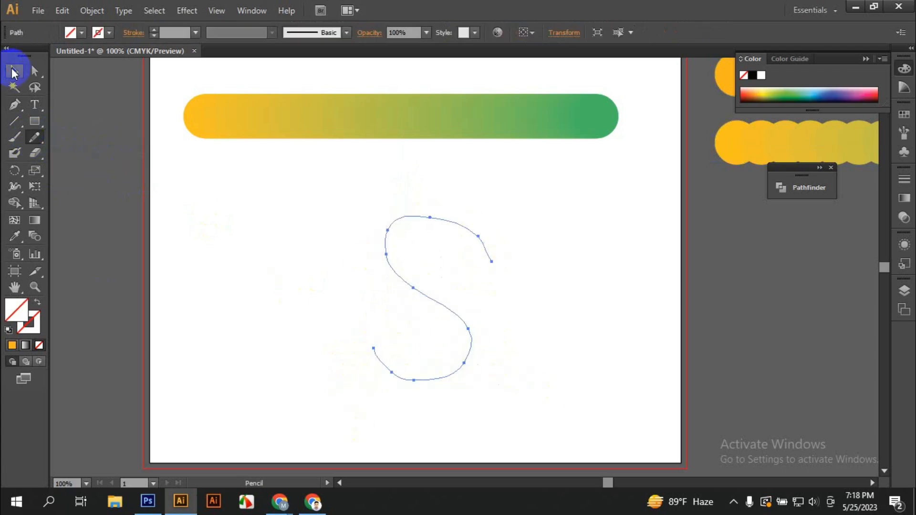
{"action": "left_click", "coordinate": [13, 72]}
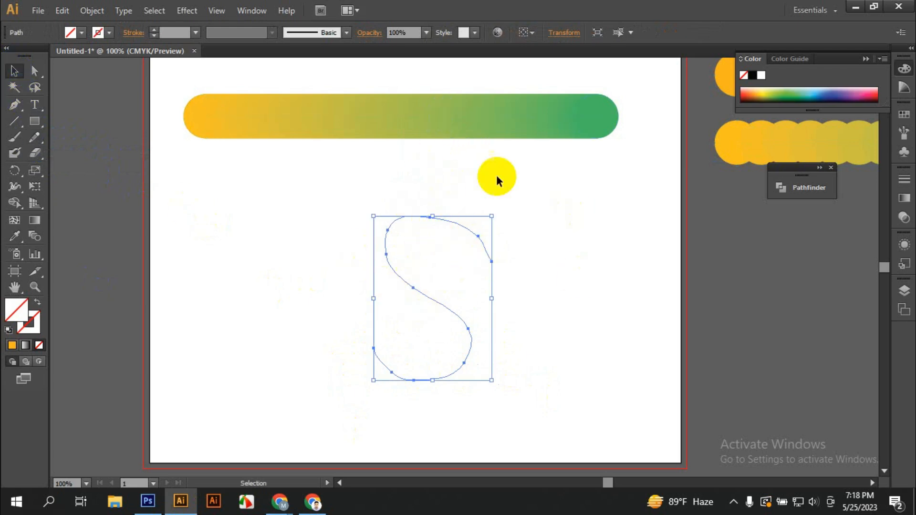
Replace the gradient bar's blend spine with the S-shaped path and deselect the result.
{"action": "left_click_drag", "start_coordinate": [345, 71], "coordinate": [457, 306]}
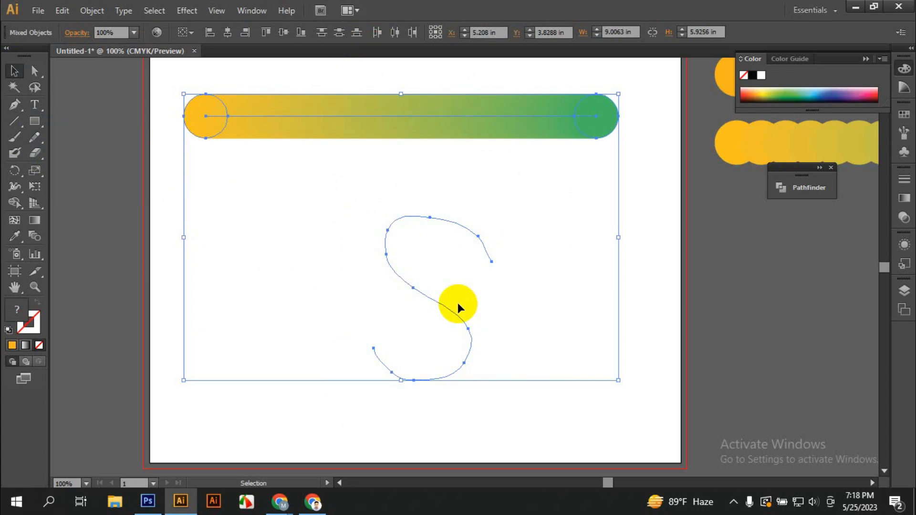
{"action": "left_click", "coordinate": [92, 12]}
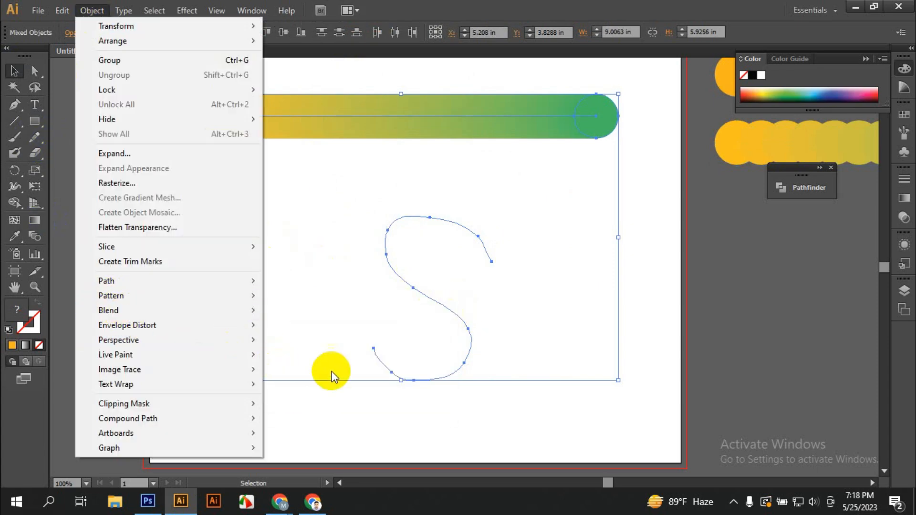
{"action": "mouse_move", "coordinate": [158, 315]}
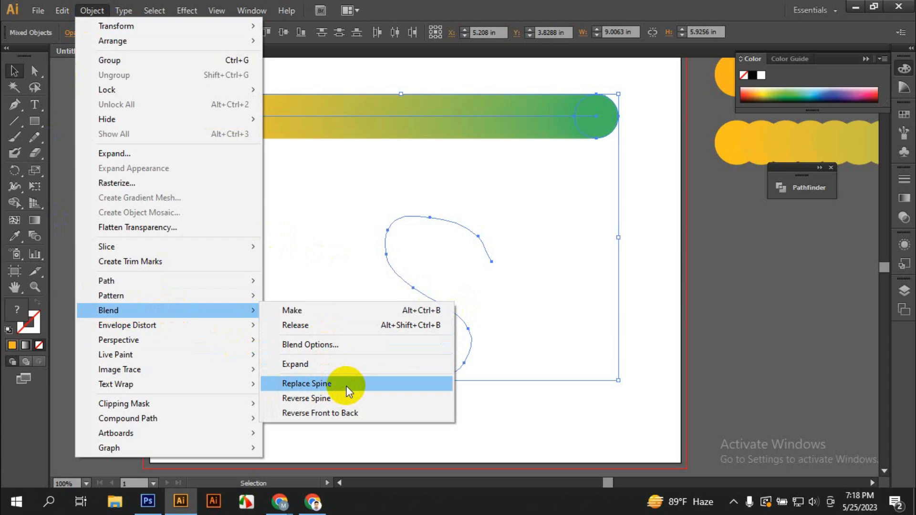
{"action": "left_click", "coordinate": [348, 384]}
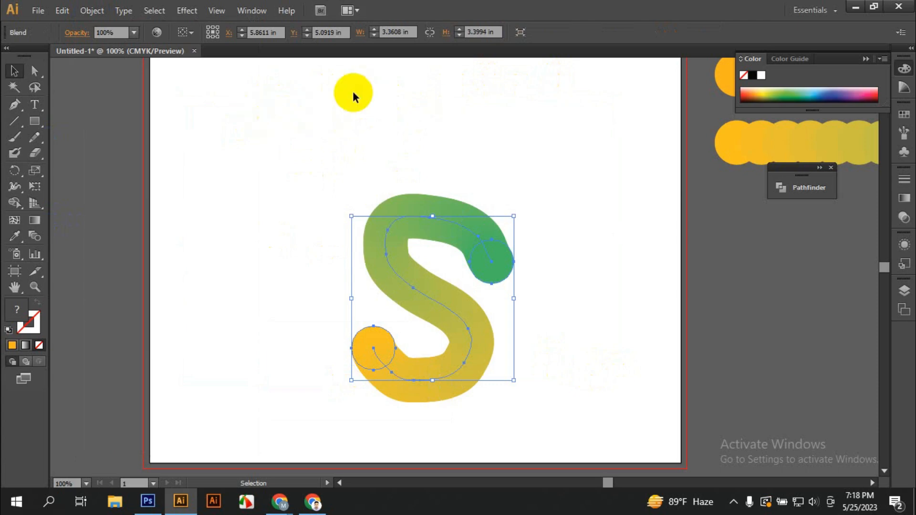
{"action": "left_click", "coordinate": [572, 173]}
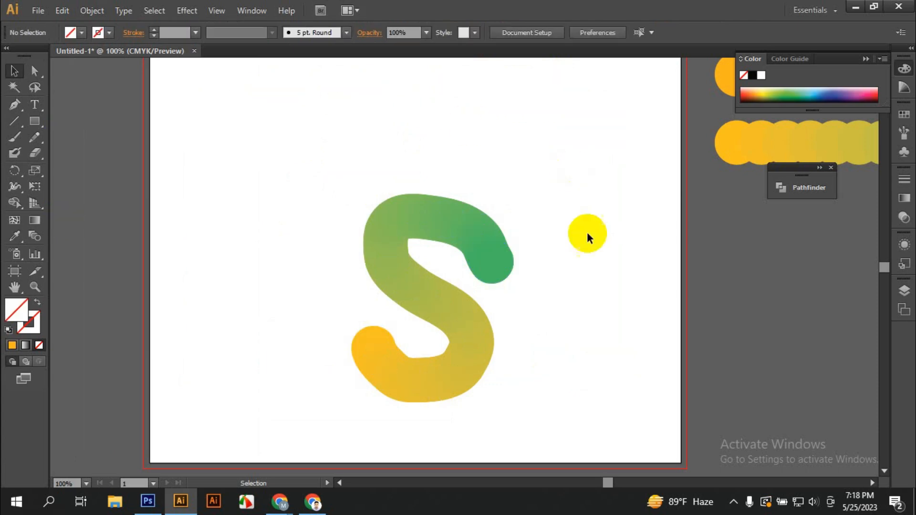
Move the S-shaped blend upward and try shifting it around the artboard.
{"action": "left_click_drag", "start_coordinate": [458, 330], "coordinate": [436, 274]}
{"action": "left_click", "coordinate": [579, 330]}
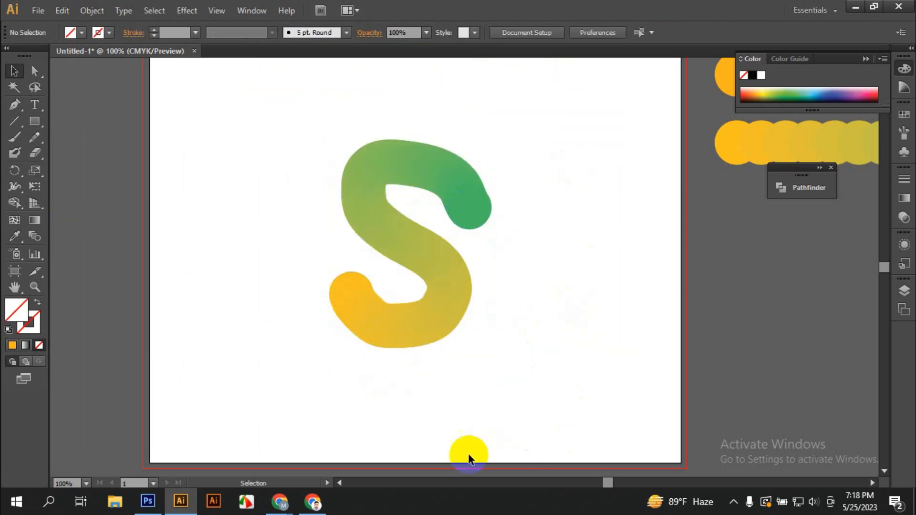
{"action": "left_click_drag", "start_coordinate": [460, 289], "coordinate": [202, 295]}
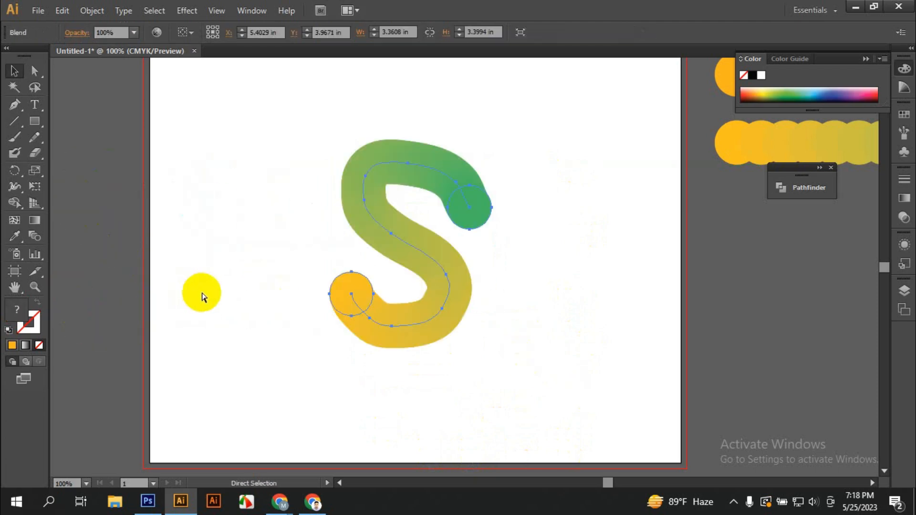
Undo the S-shaped blend back to the straight gradient bar and delete the S-shaped pencil path.
{"action": "key", "text": "ctrl+z"}
{"action": "left_click", "coordinate": [524, 295]}
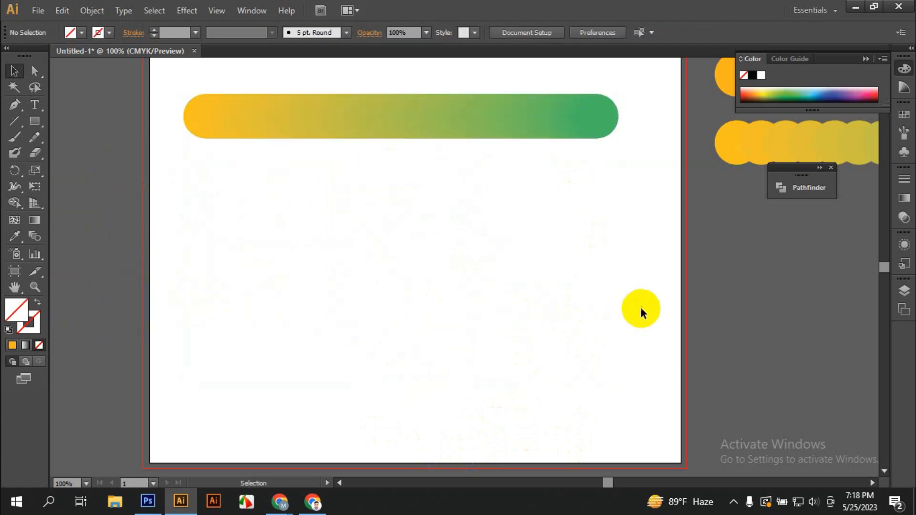
{"action": "left_click", "coordinate": [374, 345]}
{"action": "key", "text": "Delete"}
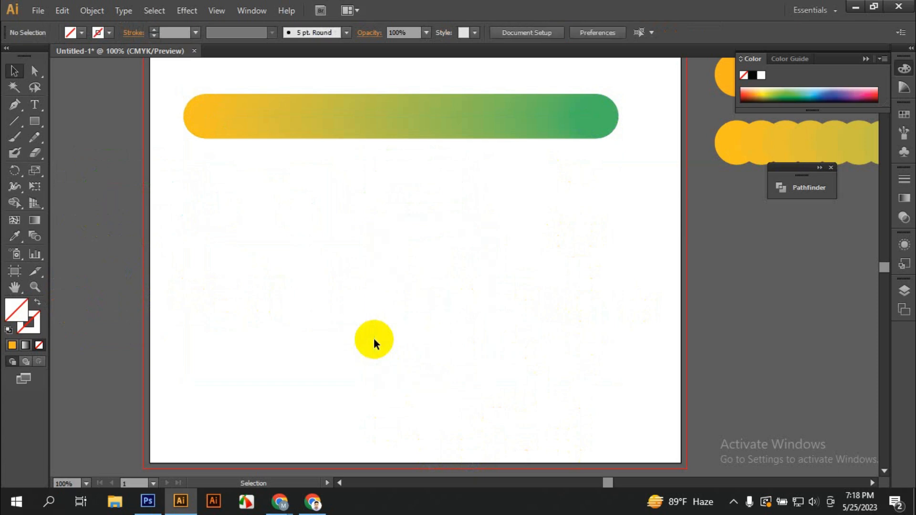
Draw a freehand zigzag path with a long wavy tail below the gradient bar using the Pencil tool.
{"action": "left_click", "coordinate": [38, 139]}
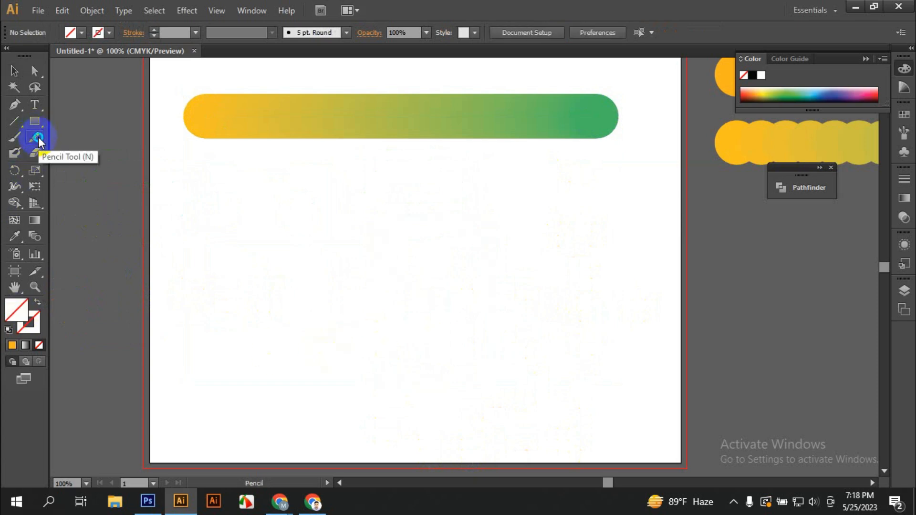
{"action": "left_click_drag", "start_coordinate": [39, 140], "coordinate": [104, 140]}
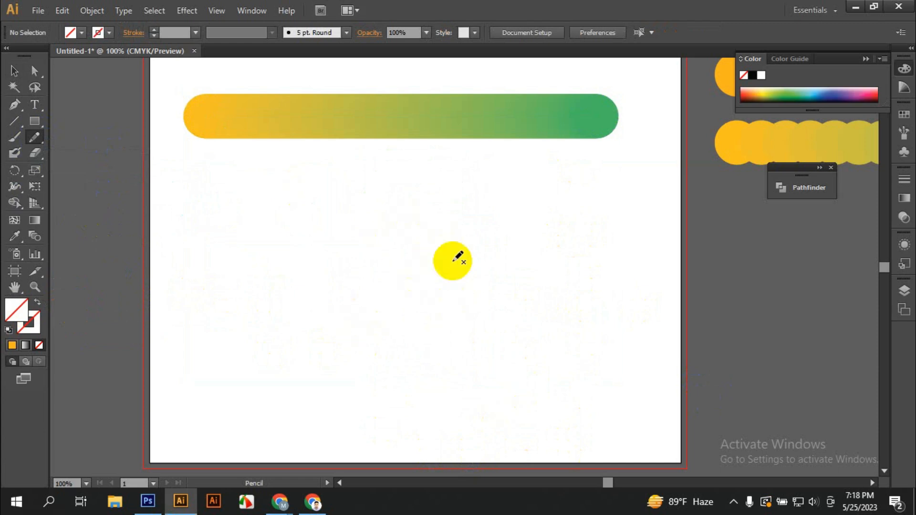
{"action": "mouse_move", "coordinate": [332, 220]}
{"action": "left_mouse_down"}
{"action": "mouse_move", "coordinate": [442, 216]}
{"action": "mouse_move", "coordinate": [325, 285]}
{"action": "mouse_move", "coordinate": [526, 348]}
{"action": "left_mouse_up"}
{"action": "left_click", "coordinate": [14, 71]}
Replace the gradient bar's blend spine with the zigzag path and deselect the blend.
{"action": "mouse_move", "coordinate": [318, 84]}
{"action": "left_mouse_down"}
{"action": "mouse_move", "coordinate": [490, 466]}
{"action": "mouse_move", "coordinate": [486, 477]}
{"action": "left_mouse_up"}
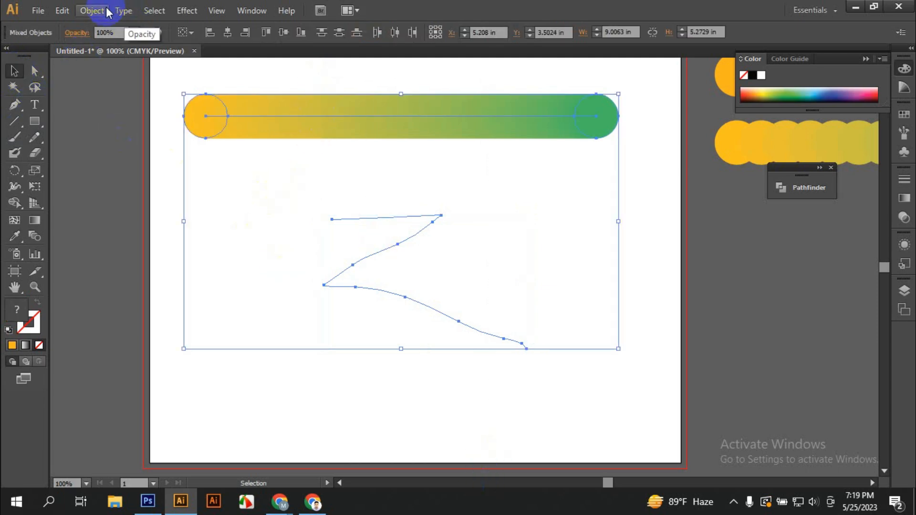
{"action": "left_click", "coordinate": [92, 11]}
{"action": "mouse_move", "coordinate": [125, 313]}
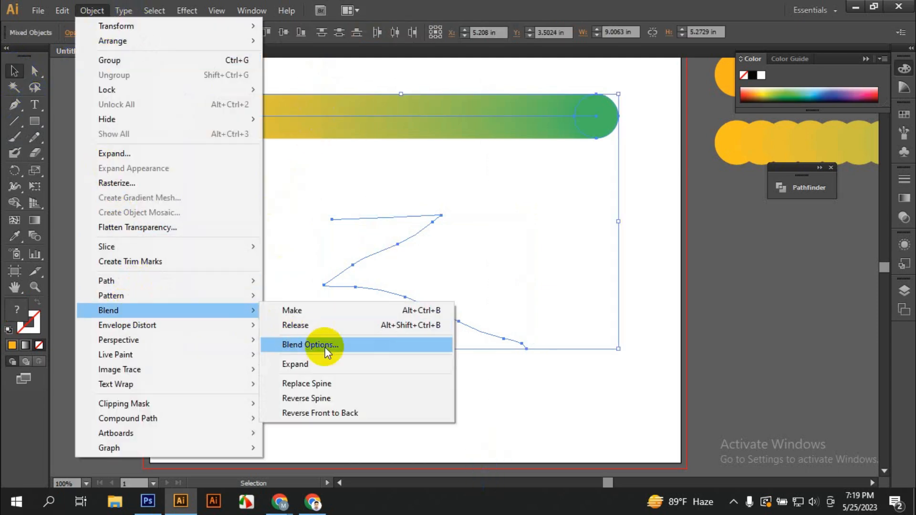
{"action": "left_click", "coordinate": [343, 386]}
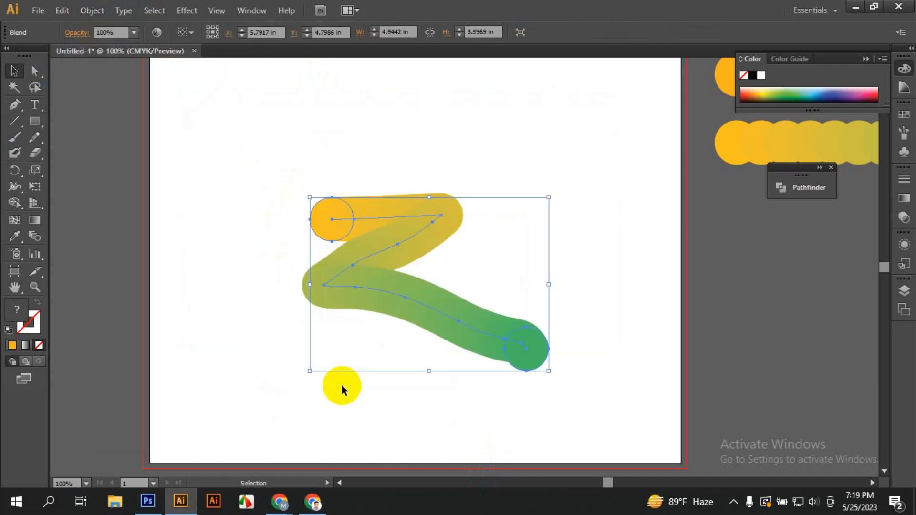
{"action": "left_click", "coordinate": [304, 403]}
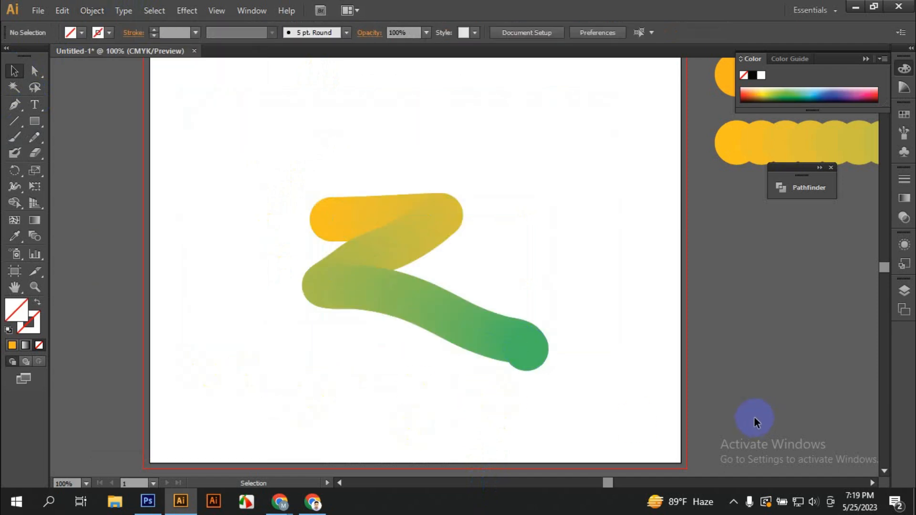
Isolate the zigzag blend and select its spine path at 300% zoom near the green end.
{"action": "left_click", "coordinate": [492, 334]}
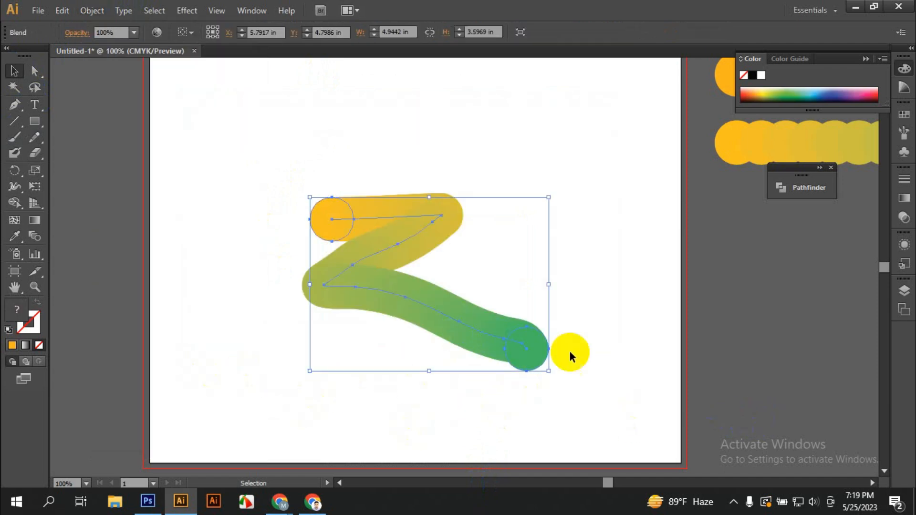
{"action": "double_click", "coordinate": [382, 290]}
{"action": "left_click", "coordinate": [393, 293]}
{"action": "left_click", "coordinate": [526, 348]}
{"action": "scroll", "coordinate": [501, 296], "scroll_direction": "up", "scroll_amount": 3}
{"action": "left_click_drag", "start_coordinate": [608, 369], "coordinate": [575, 339]}
{"action": "left_click", "coordinate": [394, 356]}
Smooth the zigzag blend's spine leading into the green end circle with the Smooth tool.
{"action": "left_click", "coordinate": [32, 125]}
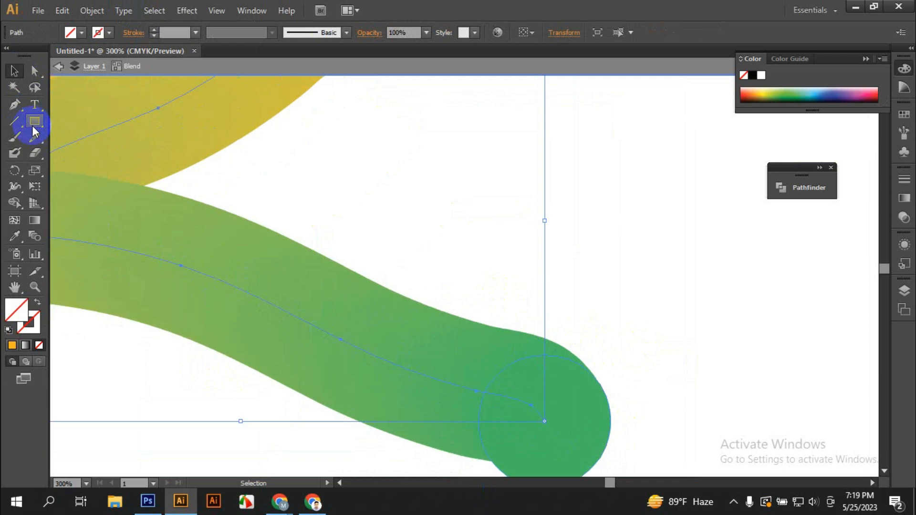
{"action": "left_click_drag", "start_coordinate": [38, 140], "coordinate": [86, 148]}
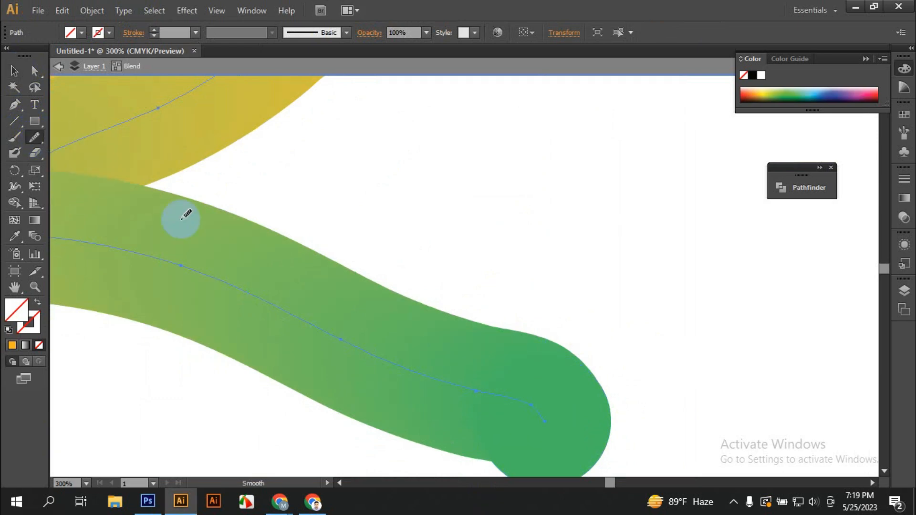
{"action": "mouse_move", "coordinate": [451, 392]}
{"action": "left_mouse_down"}
{"action": "mouse_move", "coordinate": [390, 367]}
{"action": "mouse_move", "coordinate": [517, 398]}
{"action": "mouse_move", "coordinate": [454, 374]}
{"action": "left_mouse_up"}
{"action": "left_click_drag", "start_coordinate": [496, 396], "coordinate": [337, 333]}
Adjust the spine anchor point beside the green end circle with the Direct Selection tool.
{"action": "left_click", "coordinate": [35, 71]}
{"action": "left_click", "coordinate": [492, 421]}
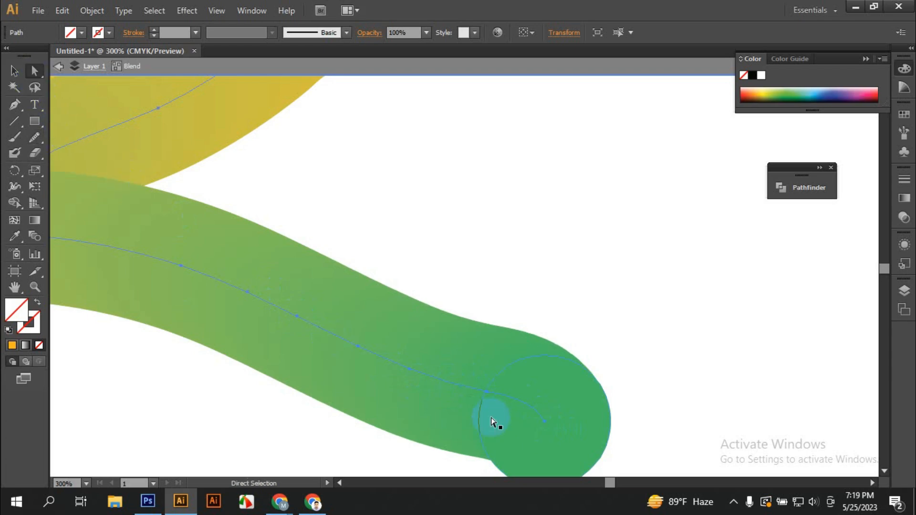
{"action": "left_click", "coordinate": [487, 392]}
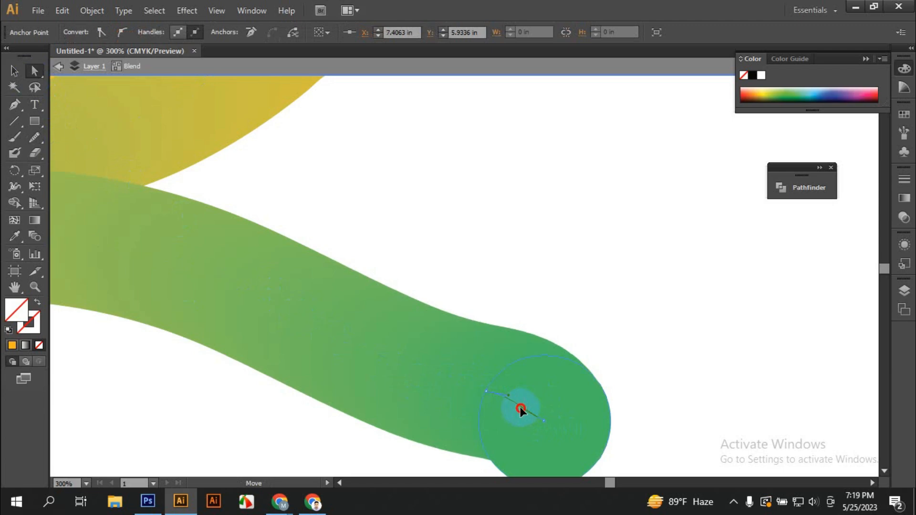
{"action": "left_click_drag", "start_coordinate": [521, 411], "coordinate": [521, 412]}
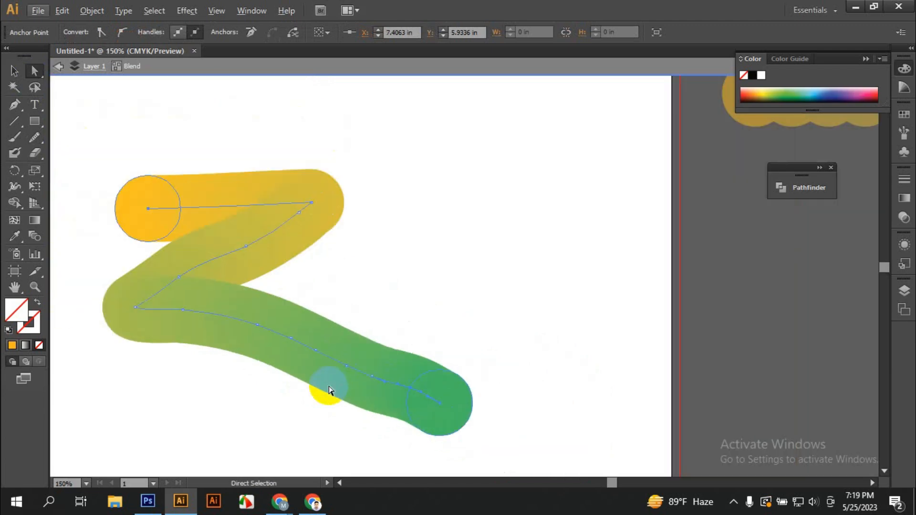
Smooth the lower, middle and upper strokes of the zigzag blend's spine with the Smooth tool at 300% zoom.
{"action": "scroll", "coordinate": [347, 388], "scroll_direction": "down", "scroll_amount": 2}
{"action": "scroll", "coordinate": [202, 365], "scroll_direction": "up", "scroll_amount": 2}
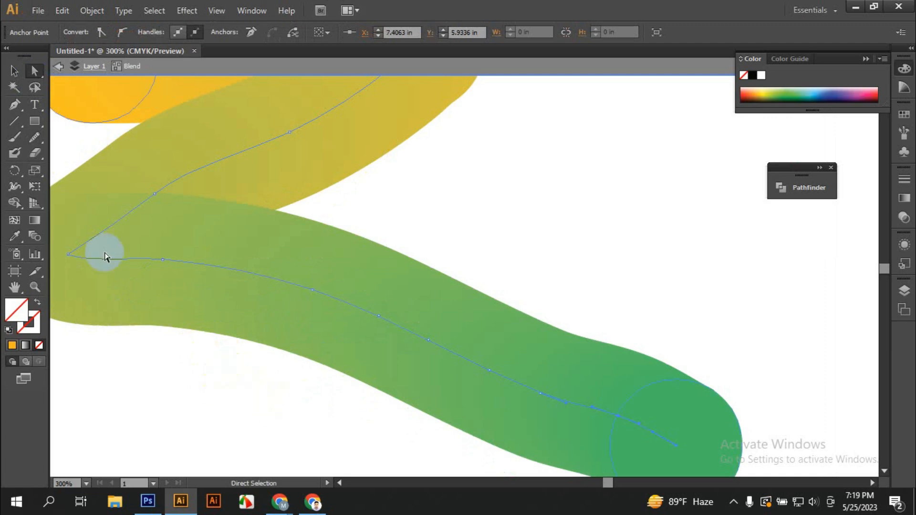
{"action": "left_click", "coordinate": [32, 139]}
{"action": "mouse_move", "coordinate": [72, 256]}
{"action": "left_mouse_down"}
{"action": "mouse_move", "coordinate": [240, 282]}
{"action": "mouse_move", "coordinate": [391, 337]}
{"action": "left_mouse_up"}
{"action": "left_click_drag", "start_coordinate": [118, 260], "coordinate": [323, 308]}
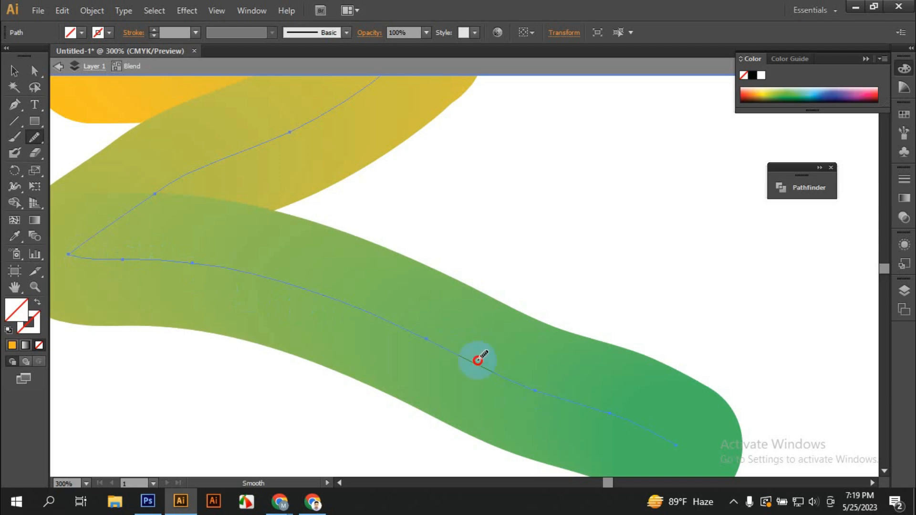
{"action": "scroll", "coordinate": [487, 231], "scroll_direction": "up", "scroll_amount": 4}
{"action": "mouse_move", "coordinate": [413, 239]}
{"action": "left_mouse_down"}
{"action": "mouse_move", "coordinate": [226, 297]}
{"action": "mouse_move", "coordinate": [382, 247]}
{"action": "mouse_move", "coordinate": [296, 281]}
{"action": "mouse_move", "coordinate": [456, 198]}
{"action": "left_mouse_up"}
{"action": "left_click_drag", "start_coordinate": [169, 179], "coordinate": [445, 190]}
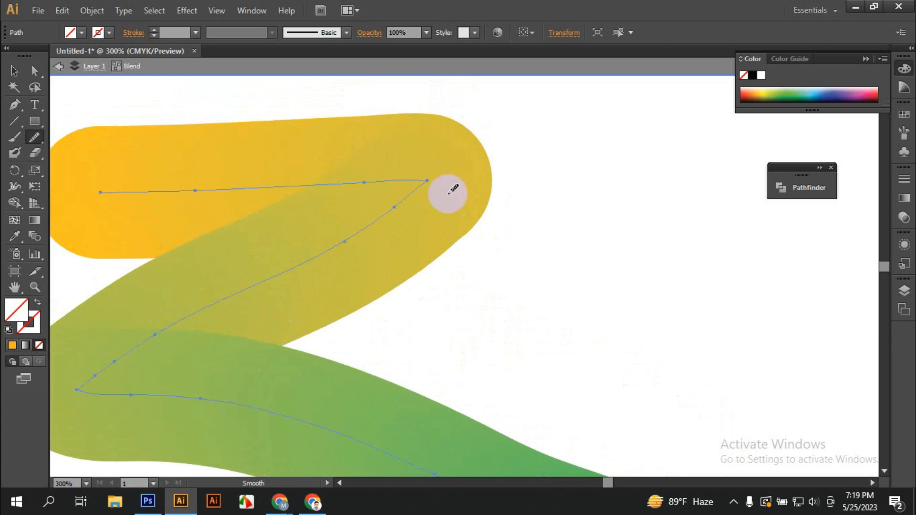
Deselect the smoothed spine and view the whole zigzag blend at 100% zoom.
{"action": "left_click", "coordinate": [19, 72]}
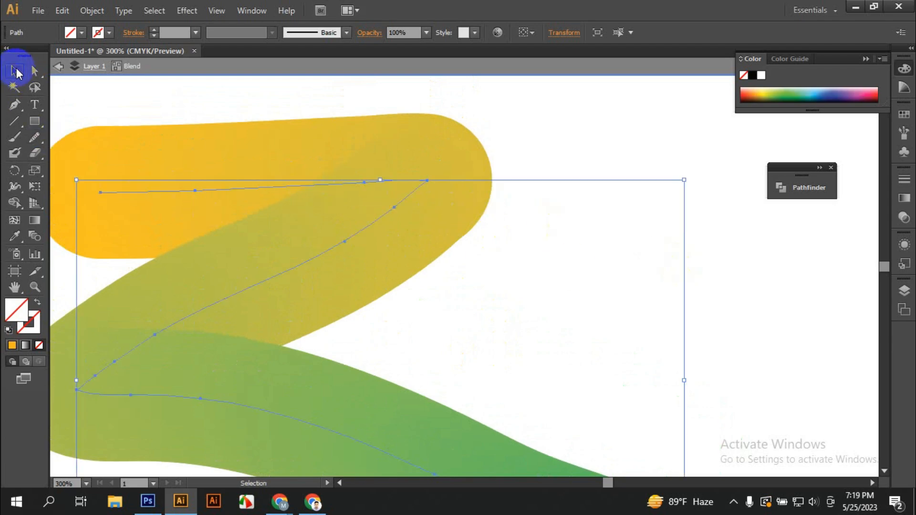
{"action": "left_click", "coordinate": [582, 213]}
{"action": "scroll", "coordinate": [582, 213], "scroll_direction": "down", "scroll_amount": 1}
{"action": "scroll", "coordinate": [582, 213], "scroll_direction": "down", "scroll_amount": 1}
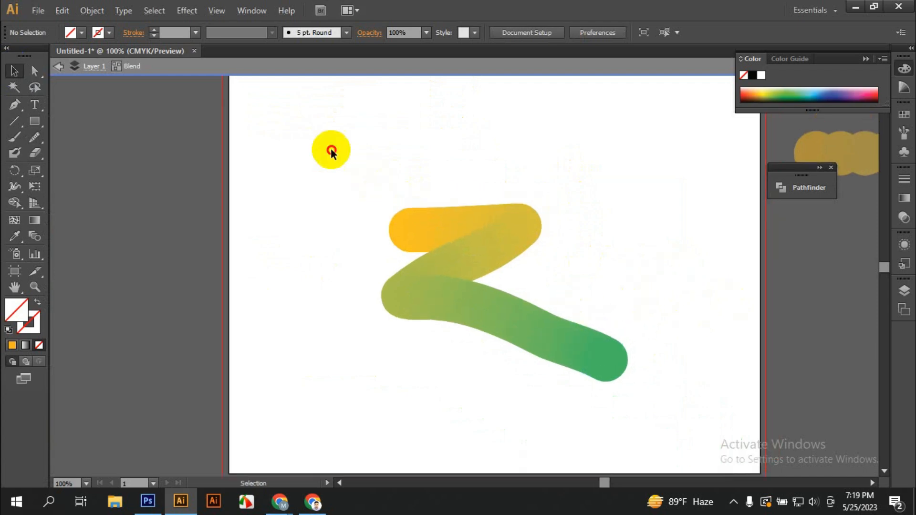
{"action": "left_click", "coordinate": [537, 320]}
{"action": "left_click", "coordinate": [638, 261]}
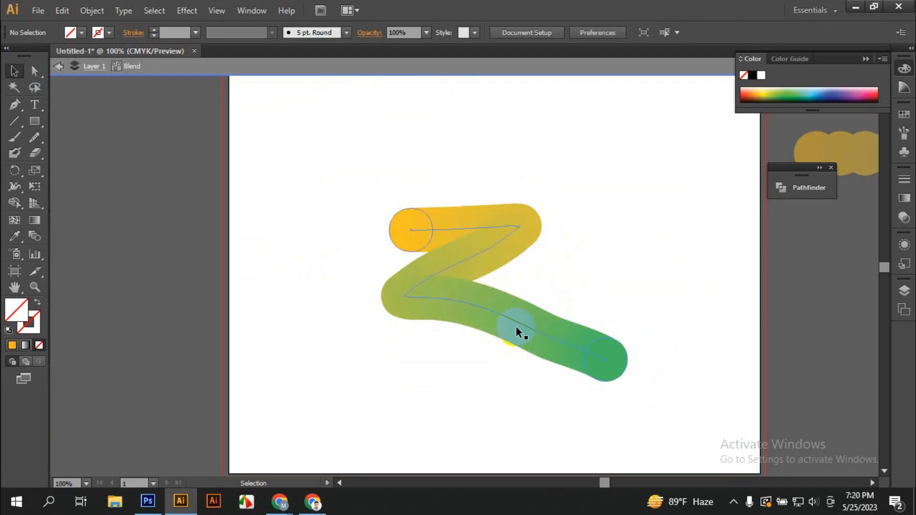
Expand the entire zigzag blend and ungroup the resulting circles.
{"action": "left_click_drag", "start_coordinate": [365, 172], "coordinate": [586, 378]}
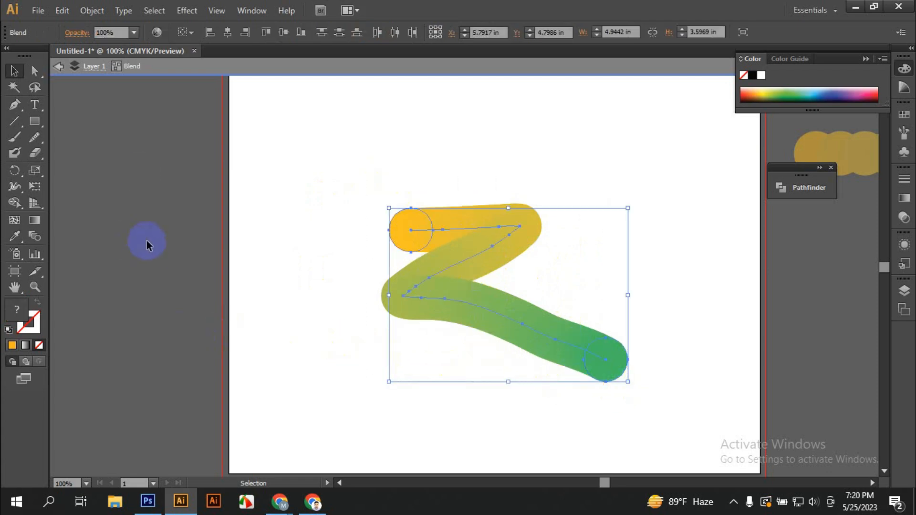
{"action": "left_click", "coordinate": [92, 10]}
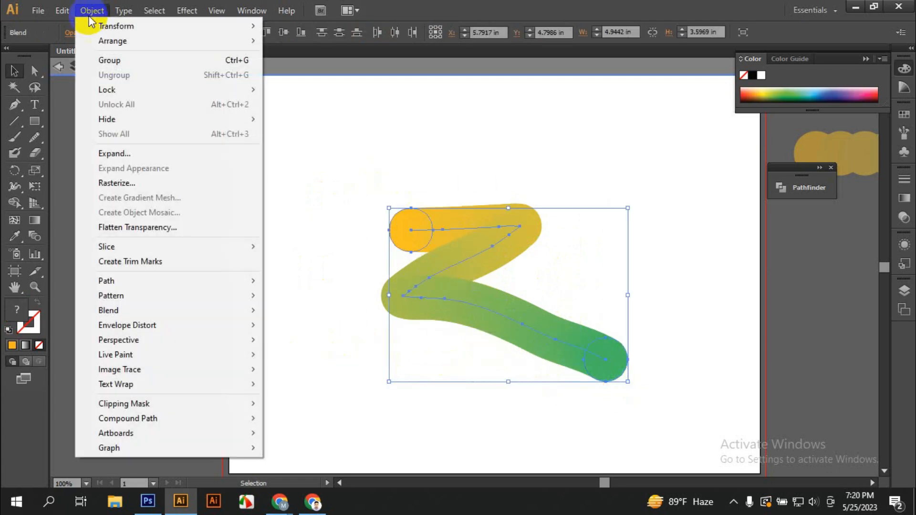
{"action": "left_click", "coordinate": [106, 154]}
{"action": "left_click", "coordinate": [428, 324]}
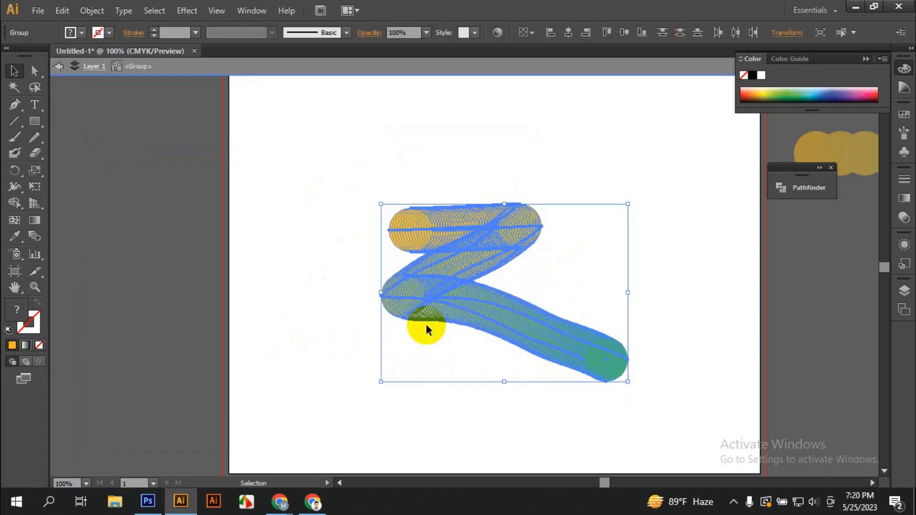
{"action": "right_click", "coordinate": [480, 253]}
{"action": "left_click", "coordinate": [525, 348]}
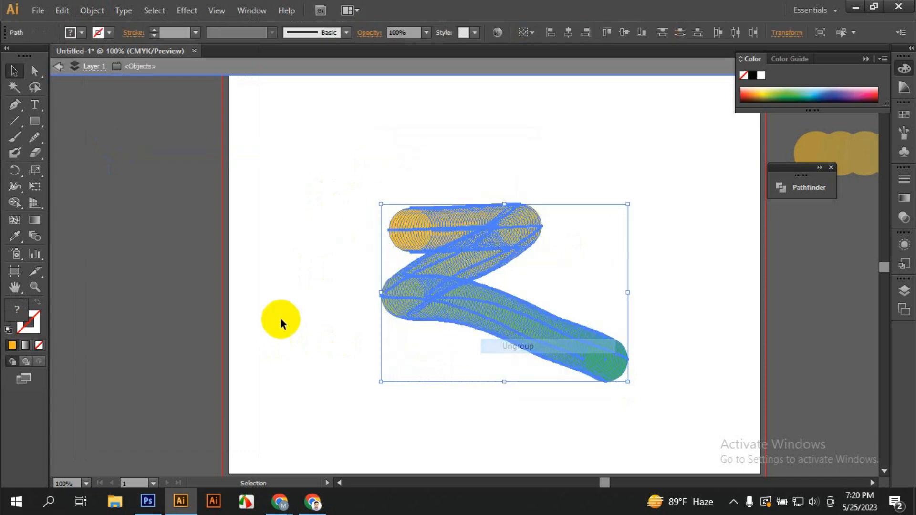
Pick out individual circles in the upper part of the ungrouped zigzag.
{"action": "left_click", "coordinate": [303, 290]}
{"action": "mouse_move", "coordinate": [406, 230]}
{"action": "left_mouse_down"}
{"action": "mouse_move", "coordinate": [484, 218]}
{"action": "mouse_move", "coordinate": [524, 224]}
{"action": "left_mouse_up"}
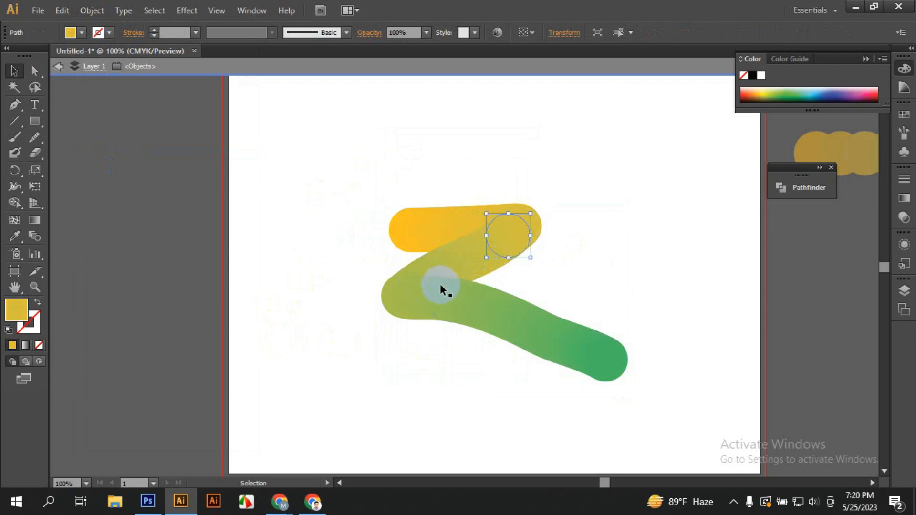
{"action": "left_click", "coordinate": [457, 276]}
{"action": "mouse_move", "coordinate": [365, 175]}
{"action": "left_mouse_down"}
{"action": "mouse_move", "coordinate": [599, 391]}
{"action": "mouse_move", "coordinate": [646, 407]}
{"action": "left_mouse_up"}
{"action": "left_click", "coordinate": [497, 379]}
Select all the loose circles of the zigzag and group them.
{"action": "left_click_drag", "start_coordinate": [373, 210], "coordinate": [708, 457]}
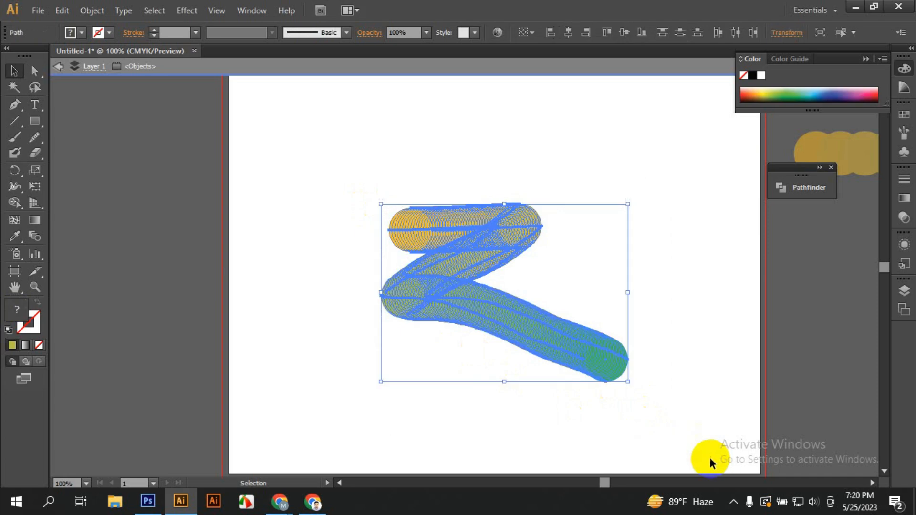
{"action": "mouse_move", "coordinate": [409, 225]}
{"action": "left_mouse_down"}
{"action": "mouse_move", "coordinate": [512, 220]}
{"action": "mouse_move", "coordinate": [506, 254]}
{"action": "left_mouse_up"}
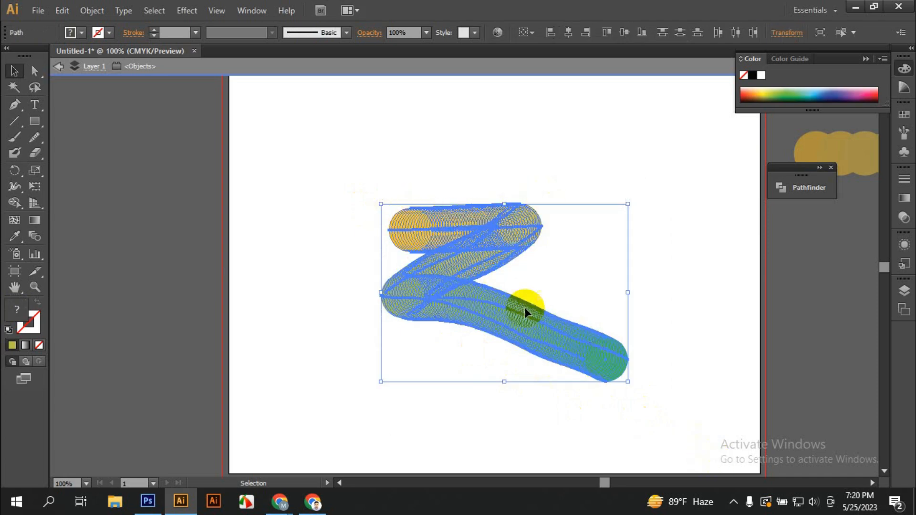
{"action": "left_click", "coordinate": [724, 288]}
{"action": "left_click_drag", "start_coordinate": [328, 170], "coordinate": [721, 450]}
{"action": "left_click_drag", "start_coordinate": [454, 223], "coordinate": [472, 268]}
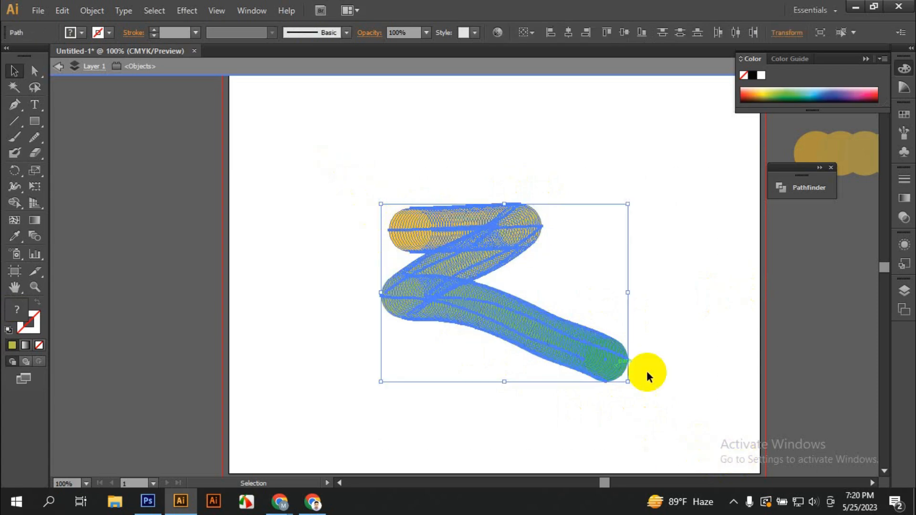
{"action": "left_click", "coordinate": [713, 370]}
{"action": "left_click_drag", "start_coordinate": [378, 179], "coordinate": [654, 401]}
{"action": "key", "text": "a"}
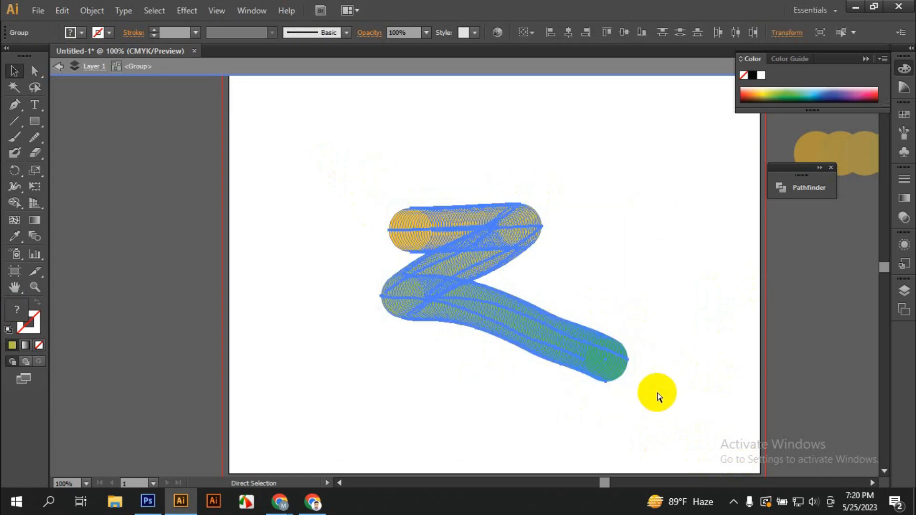
{"action": "key", "text": "v"}
Try moving single circles out of the grouped zigzag, undoing each move.
{"action": "left_click", "coordinate": [588, 318]}
{"action": "left_click_drag", "start_coordinate": [476, 300], "coordinate": [598, 232]}
{"action": "key", "text": "ctrl+z"}
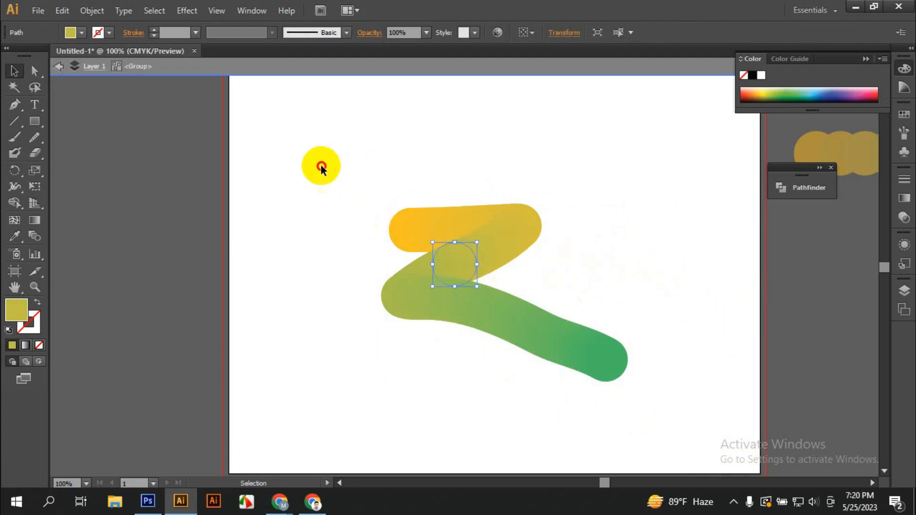
{"action": "left_click_drag", "start_coordinate": [321, 168], "coordinate": [716, 439]}
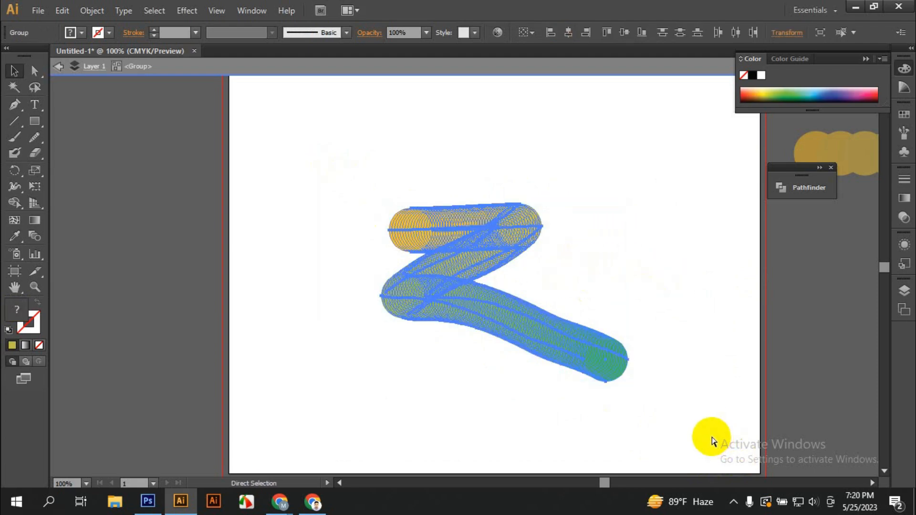
{"action": "right_click", "coordinate": [464, 268]}
{"action": "left_click", "coordinate": [382, 262]}
{"action": "left_click", "coordinate": [477, 248]}
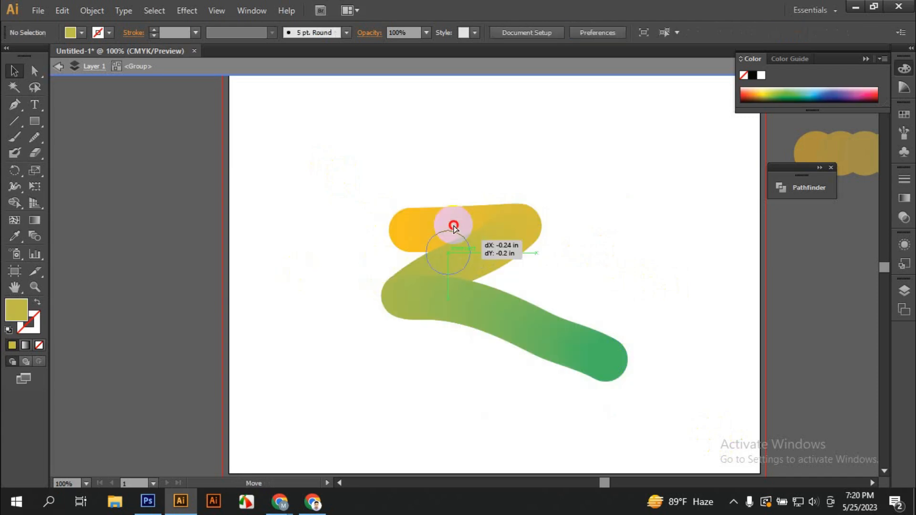
{"action": "left_click_drag", "start_coordinate": [477, 248], "coordinate": [409, 204]}
{"action": "key", "text": "ctrl+z"}
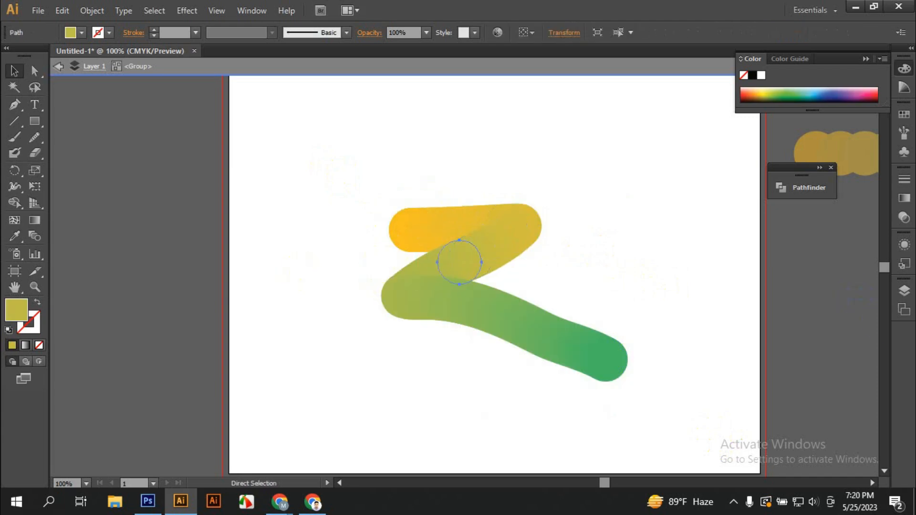
Undo the grouping, reselect all the zigzag's circles and group them again.
{"action": "left_click", "coordinate": [790, 324]}
{"action": "key", "text": "ctrl+z"}
{"action": "key", "text": "ctrl+z"}
{"action": "left_click", "coordinate": [370, 185]}
{"action": "left_click_drag", "start_coordinate": [351, 166], "coordinate": [736, 424]}
{"action": "right_click", "coordinate": [412, 254]}
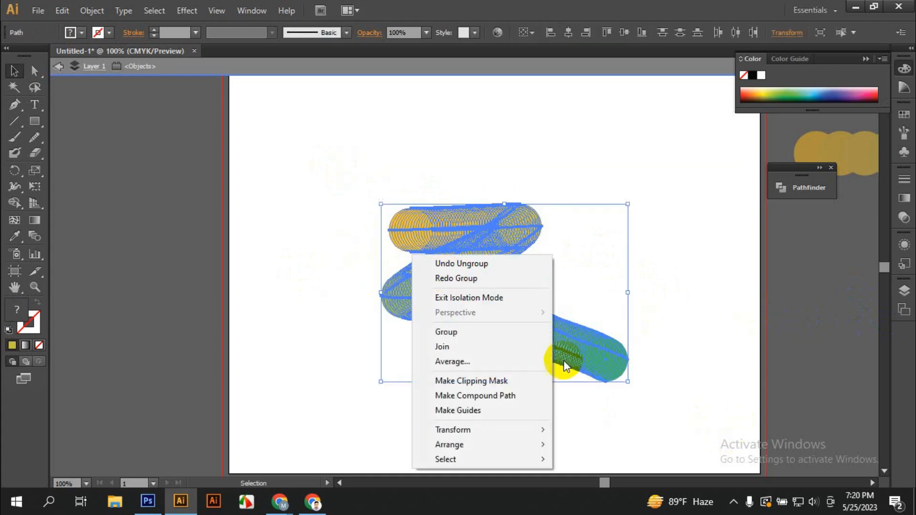
{"action": "left_click", "coordinate": [476, 332]}
Try moving a circle out of the regrouped zigzag, and undo both the move and the grouping.
{"action": "left_click", "coordinate": [699, 288]}
{"action": "left_click", "coordinate": [487, 260]}
{"action": "left_click_drag", "start_coordinate": [482, 260], "coordinate": [541, 256]}
{"action": "key", "text": "ctrl+z"}
{"action": "key", "text": "ctrl+z"}
Group all the zigzag's circles once more and try to ungroup them.
{"action": "left_click_drag", "start_coordinate": [355, 167], "coordinate": [725, 468]}
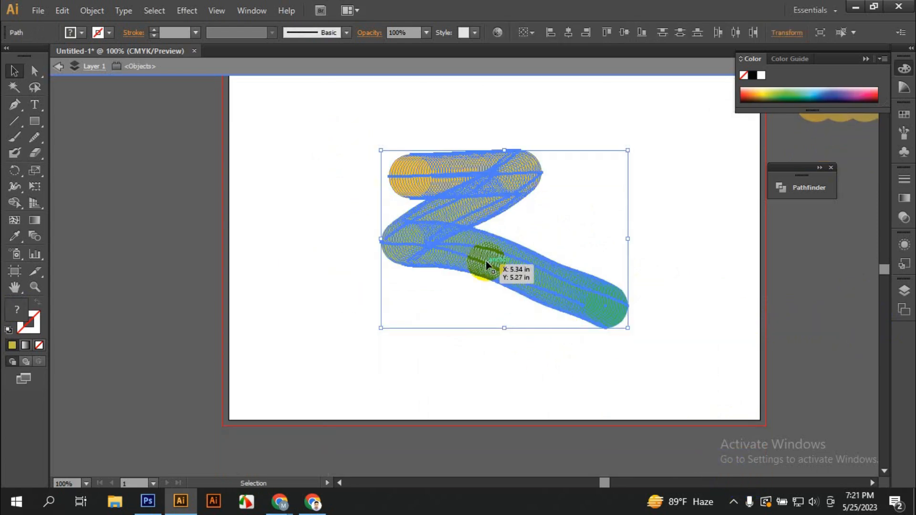
{"action": "right_click", "coordinate": [426, 229]}
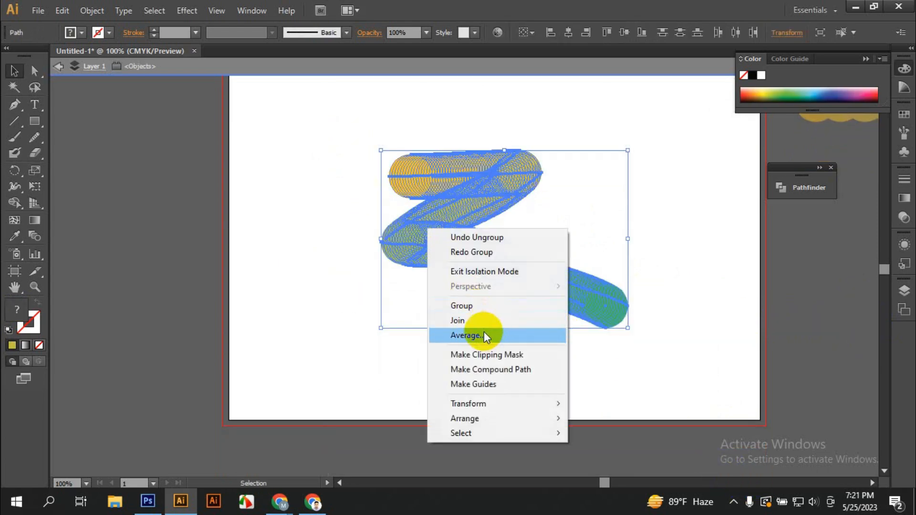
{"action": "left_click", "coordinate": [479, 306]}
{"action": "left_click", "coordinate": [330, 257]}
{"action": "left_click_drag", "start_coordinate": [327, 116], "coordinate": [592, 347]}
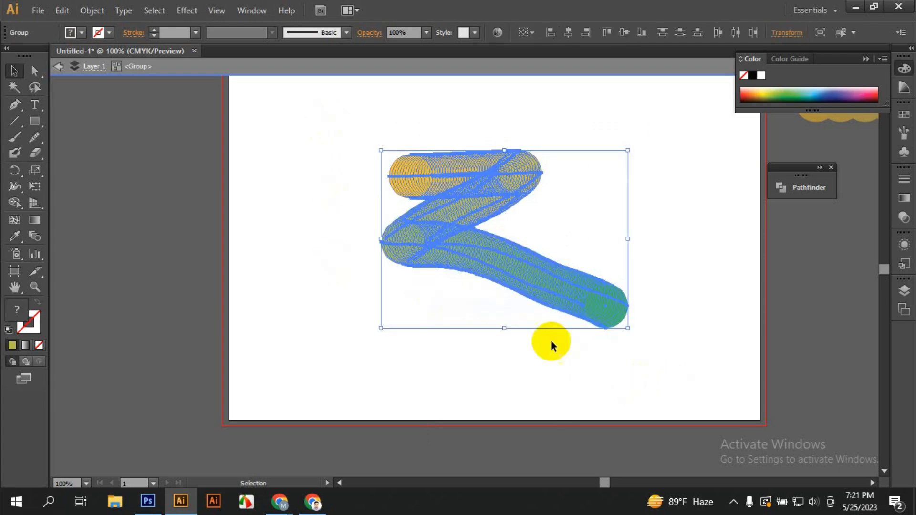
{"action": "right_click", "coordinate": [489, 223]}
{"action": "left_click", "coordinate": [571, 313]}
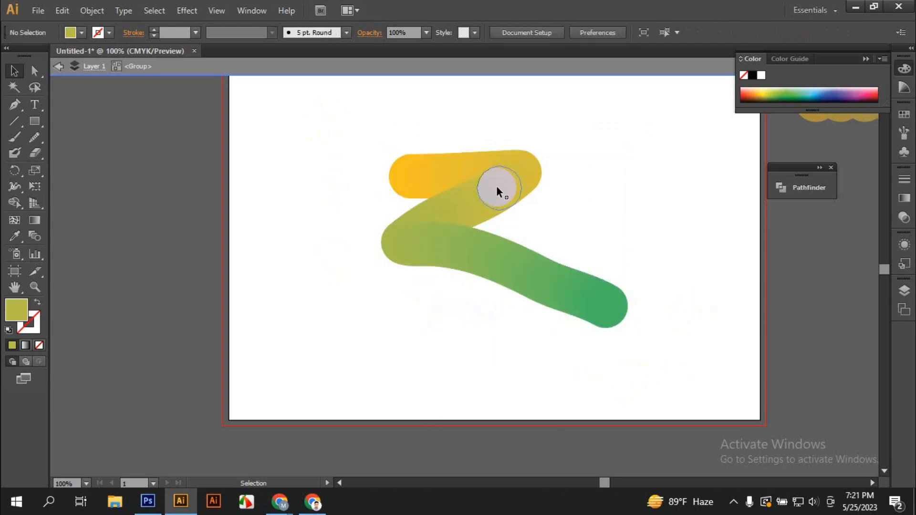
Move single circles and whole sections of the expanded zigzag away from their original places.
{"action": "left_click_drag", "start_coordinate": [490, 191], "coordinate": [538, 197]}
{"action": "left_click_drag", "start_coordinate": [496, 171], "coordinate": [587, 179]}
{"action": "left_click_drag", "start_coordinate": [495, 153], "coordinate": [586, 166]}
{"action": "left_click_drag", "start_coordinate": [484, 161], "coordinate": [600, 211]}
{"action": "left_click_drag", "start_coordinate": [401, 144], "coordinate": [539, 299]}
{"action": "left_click_drag", "start_coordinate": [482, 251], "coordinate": [370, 305]}
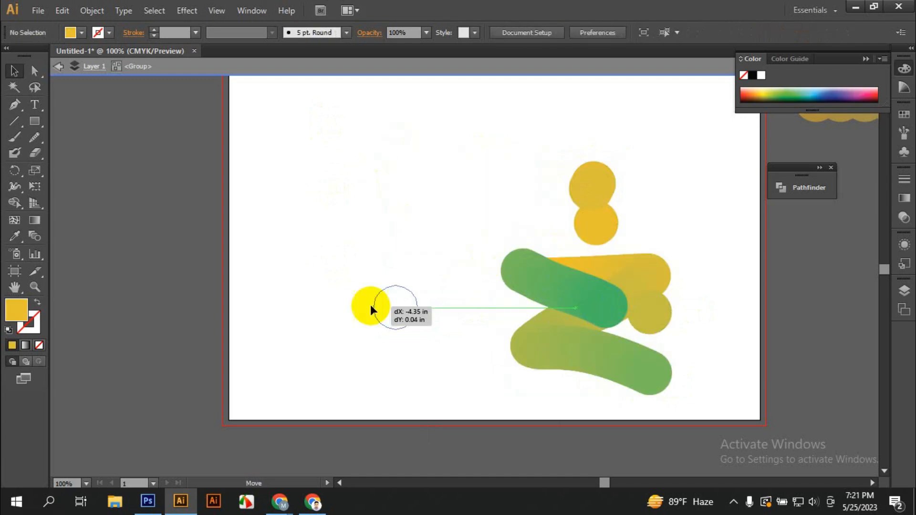
{"action": "left_click_drag", "start_coordinate": [531, 284], "coordinate": [464, 304]}
Undo the circle moves, grouping and expansion back to the live zigzag blend.
{"action": "key", "text": "ctrl+z"}
{"action": "key", "text": "ctrl+z"}
{"action": "key", "text": "ctrl+z"}
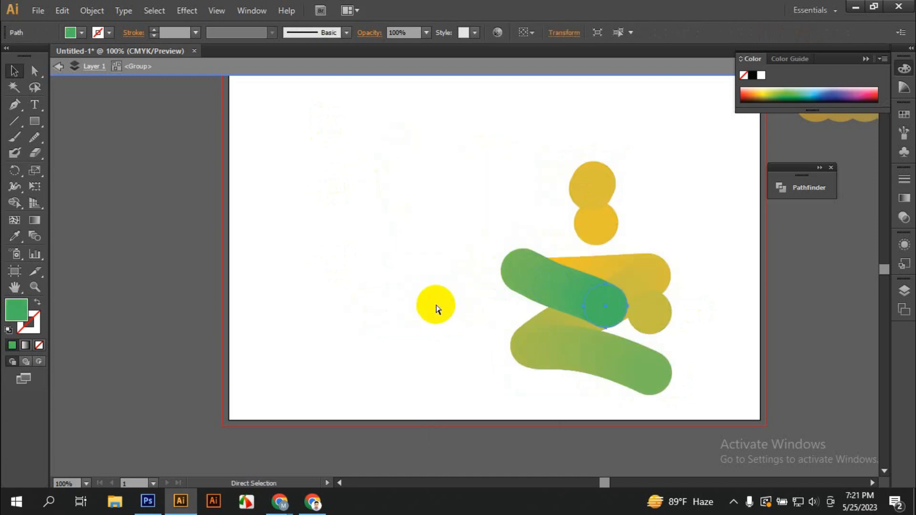
{"action": "key", "text": "ctrl+z"}
{"action": "key", "text": "ctrl+z"}
{"action": "key", "text": "ctrl+z"}
{"action": "key", "text": "ctrl+z"}
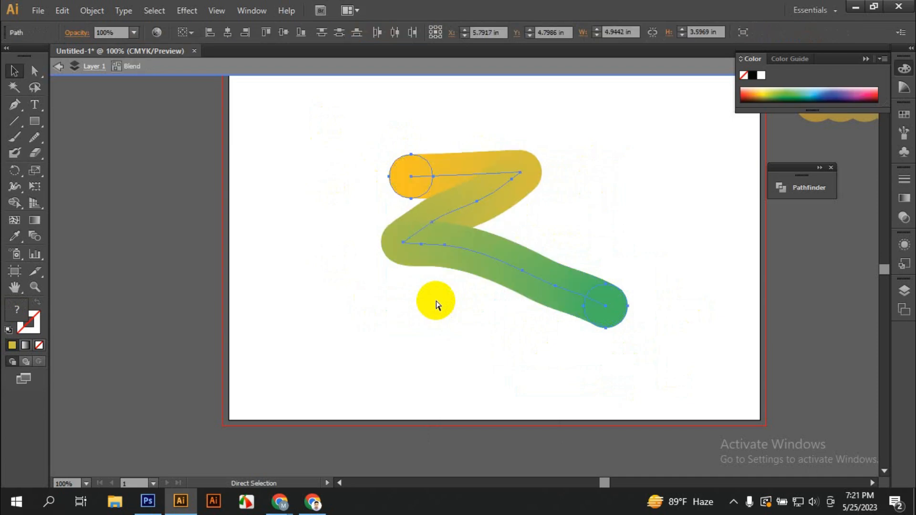
Undo the zigzag's spine edits and spine replacement back to the straight gradient bar and the S-shaped path.
{"action": "key", "text": "ctrl+z"}
{"action": "key", "text": "ctrl+z"}
{"action": "key", "text": "ctrl+z"}
{"action": "key", "text": "ctrl+z"}
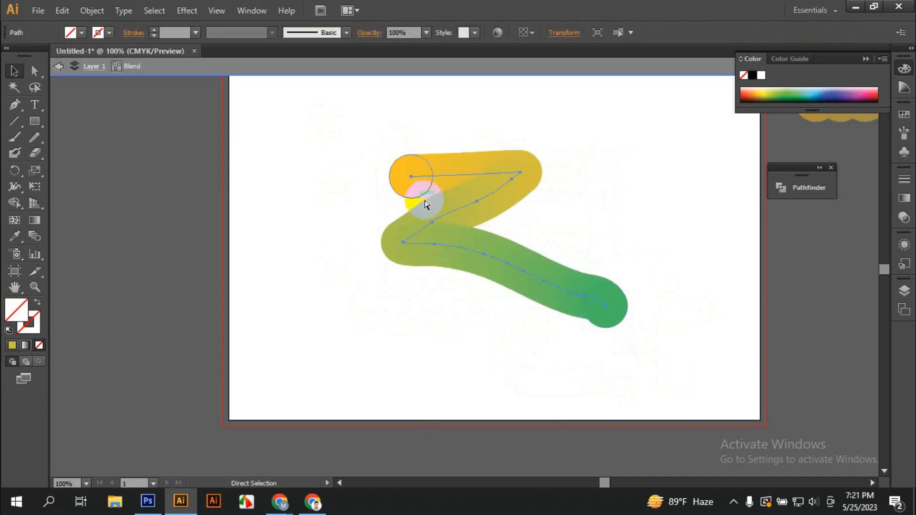
{"action": "key", "text": "ctrl+z"}
{"action": "key", "text": "ctrl+z"}
{"action": "key", "text": "ctrl+z"}
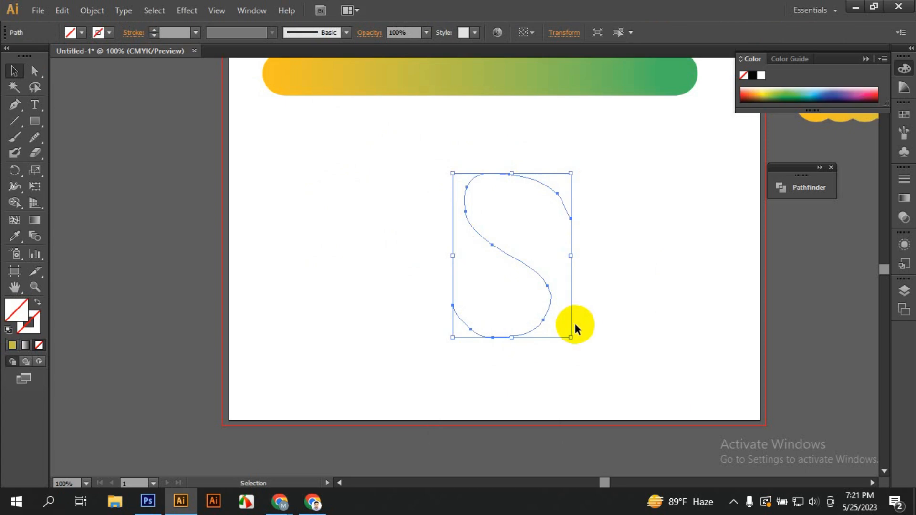
Delete the S-shaped path below the gradient bar.
{"action": "scroll", "coordinate": [573, 324], "scroll_direction": "up", "scroll_amount": 3}
{"action": "left_click_drag", "start_coordinate": [363, 214], "coordinate": [470, 297]}
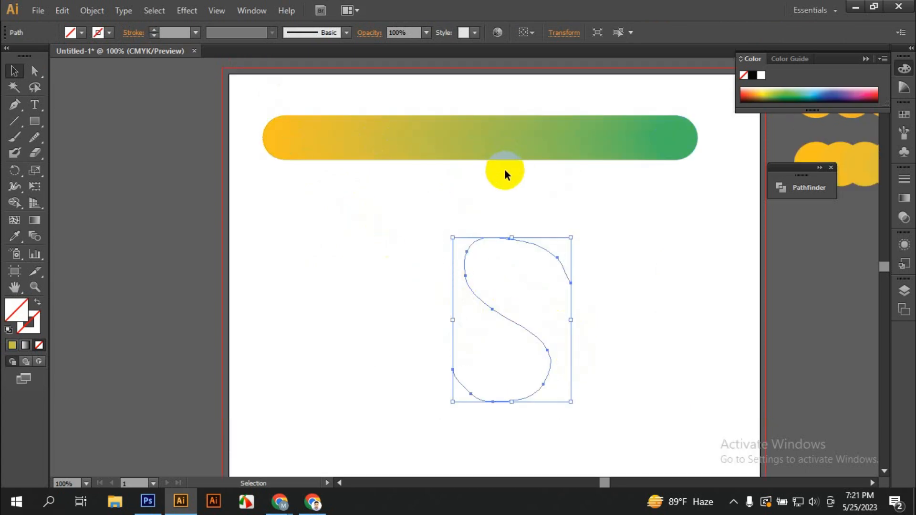
{"action": "key", "text": "Delete"}
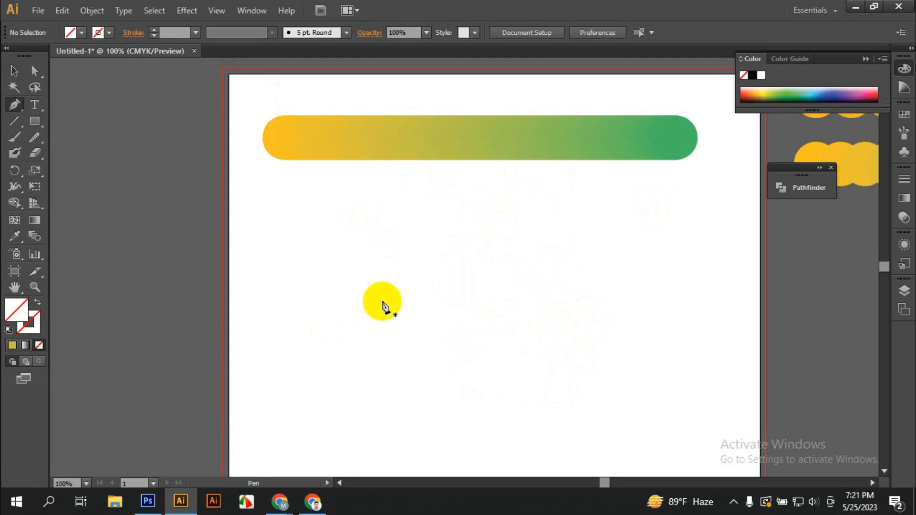
Draw an open W-shaped path of straight segments below the gradient bar with the Pen tool.
{"action": "left_click", "coordinate": [306, 248]}
{"action": "left_click", "coordinate": [401, 343]}
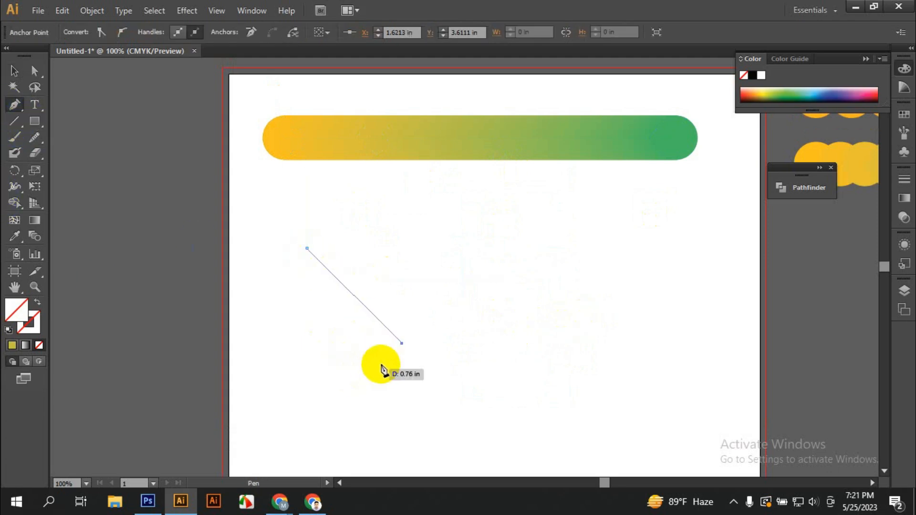
{"action": "left_click_drag", "start_coordinate": [402, 342], "coordinate": [444, 293]}
{"action": "left_click", "coordinate": [448, 296]}
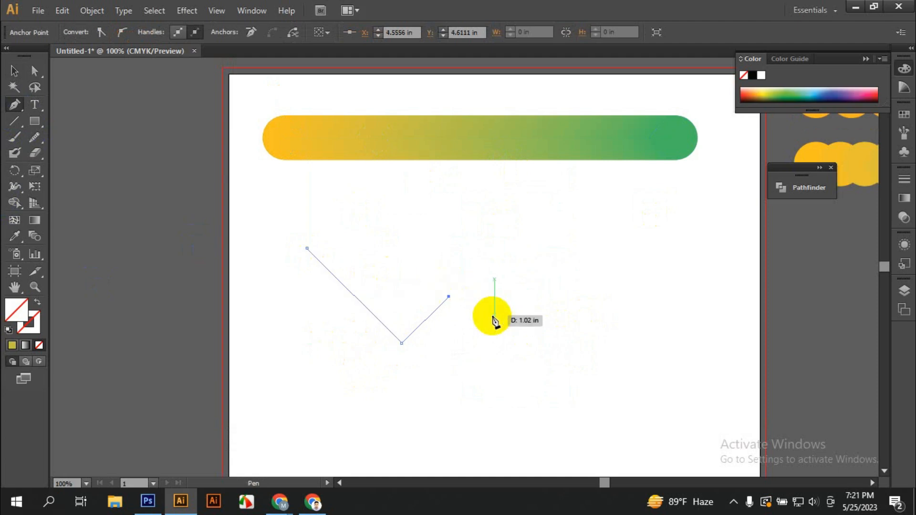
{"action": "left_click", "coordinate": [488, 335]}
{"action": "left_click", "coordinate": [499, 348]}
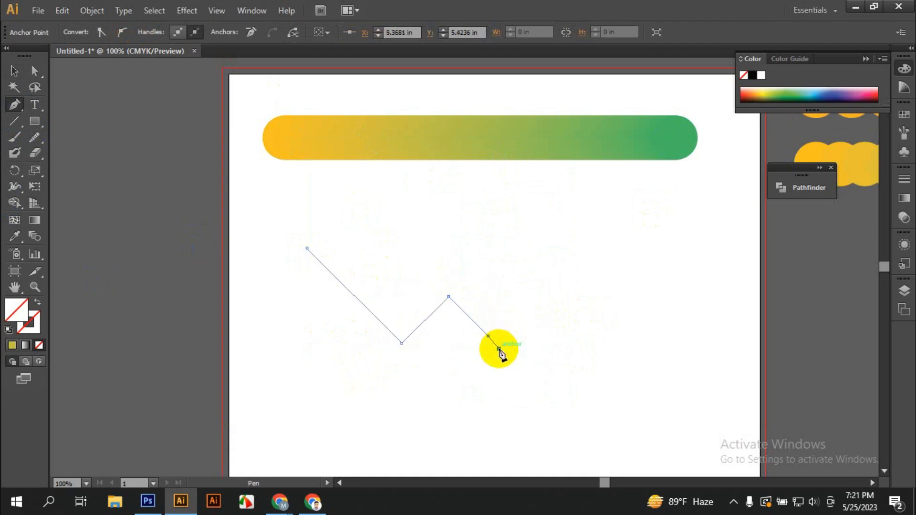
{"action": "left_click", "coordinate": [583, 224], "text": "shift"}
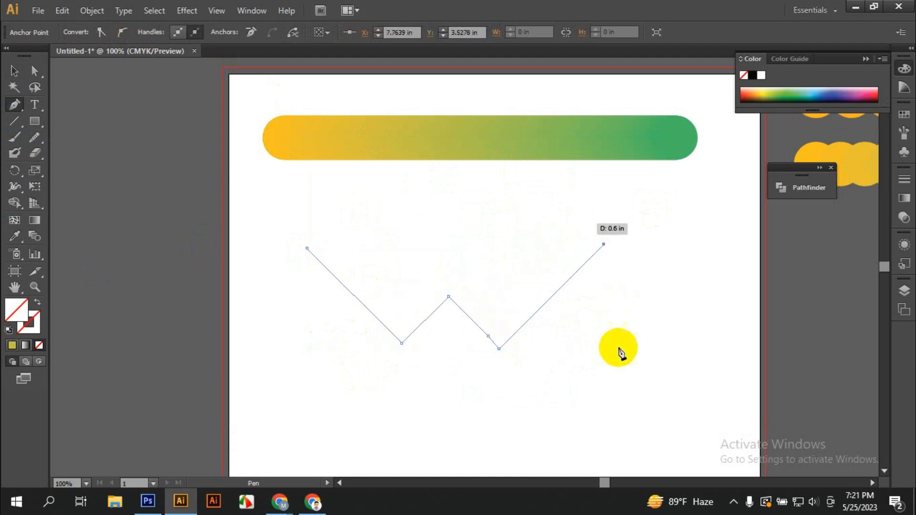
Replace the gradient bar's blend spine with the W-shaped path, and select the whole resulting blend.
{"action": "left_click", "coordinate": [23, 70]}
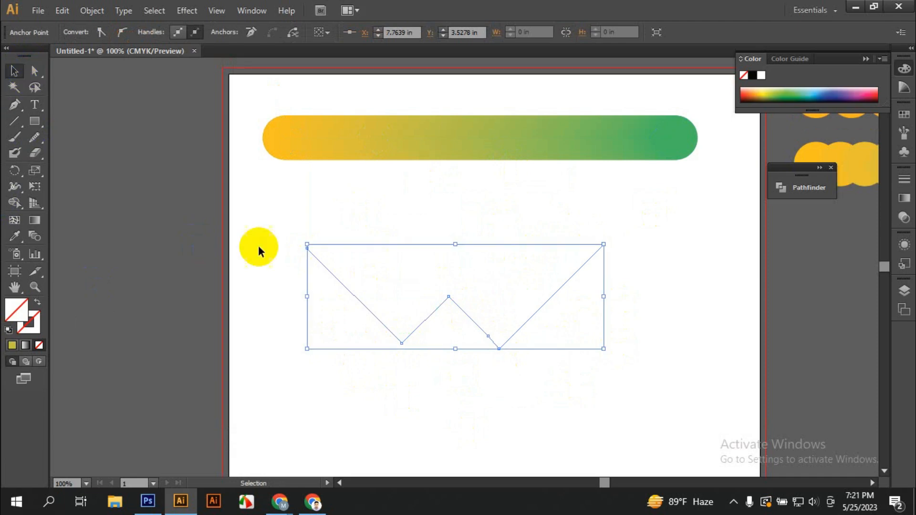
{"action": "left_click_drag", "start_coordinate": [367, 70], "coordinate": [502, 357]}
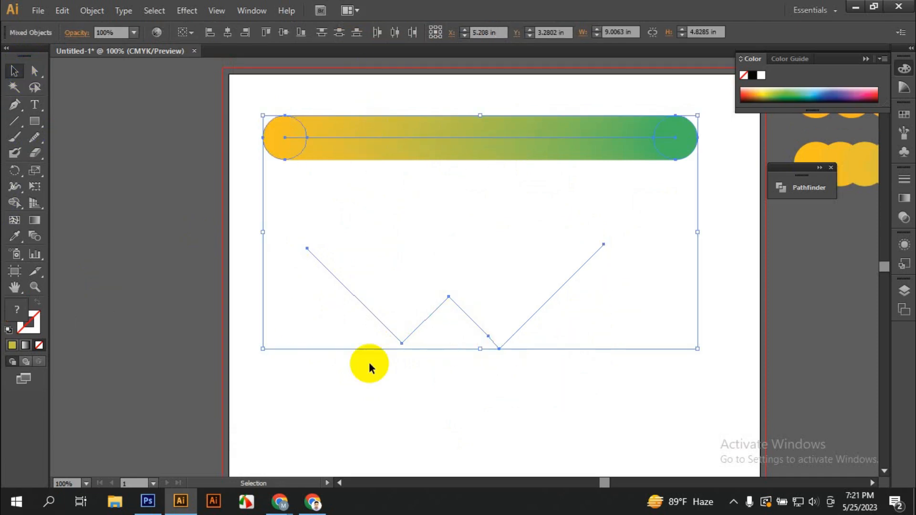
{"action": "left_click", "coordinate": [92, 11]}
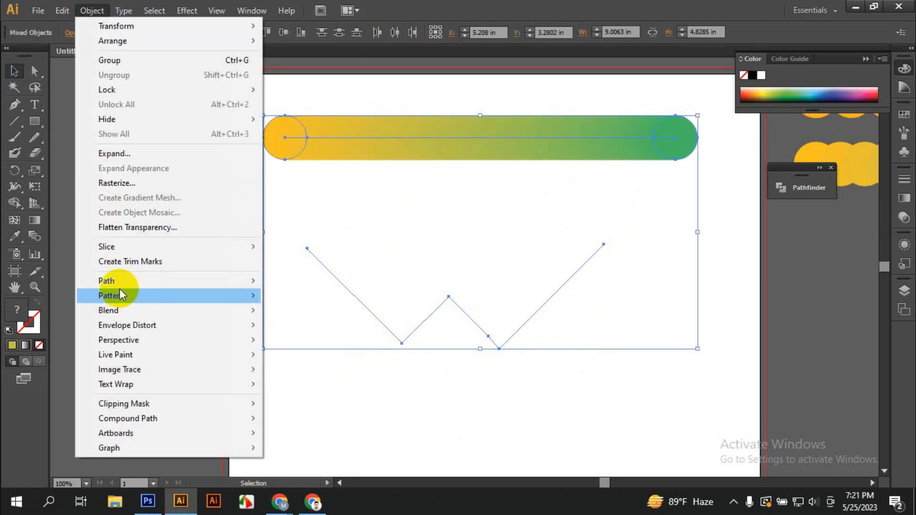
{"action": "mouse_move", "coordinate": [121, 313]}
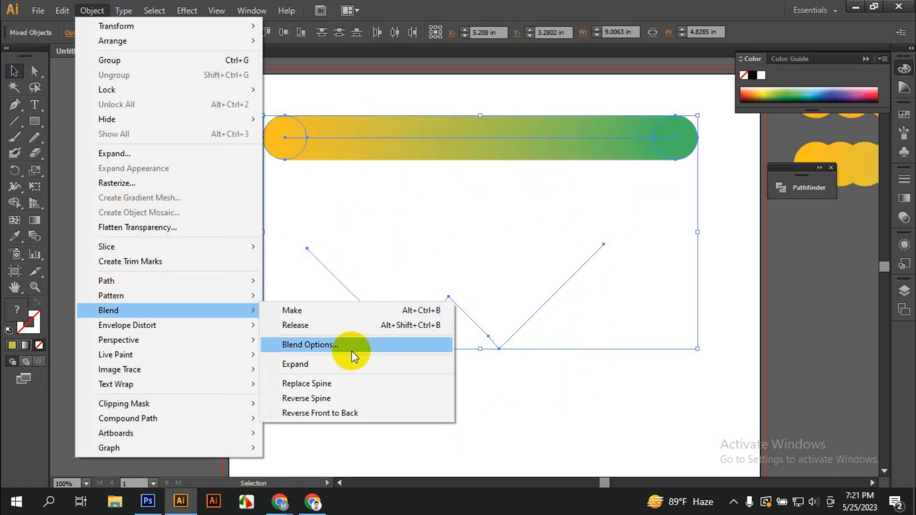
{"action": "left_click", "coordinate": [353, 386]}
{"action": "left_click", "coordinate": [573, 424]}
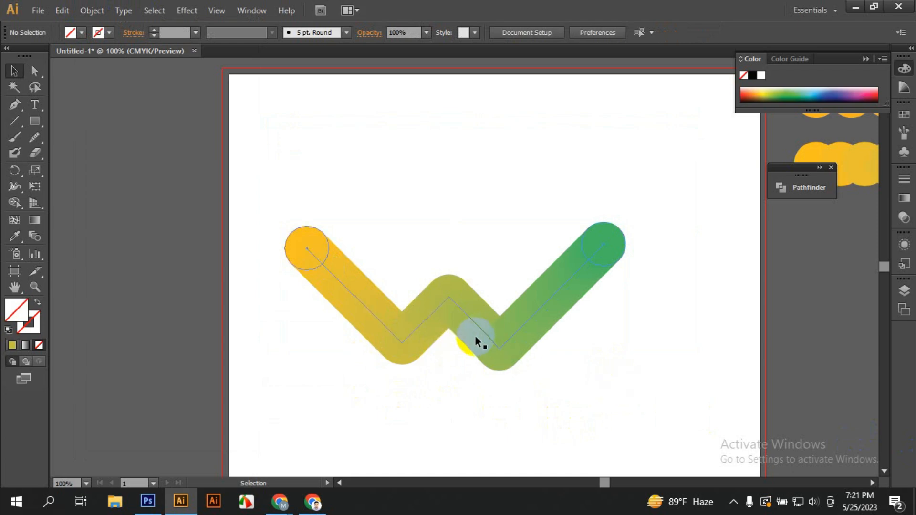
{"action": "left_click_drag", "start_coordinate": [207, 163], "coordinate": [652, 423]}
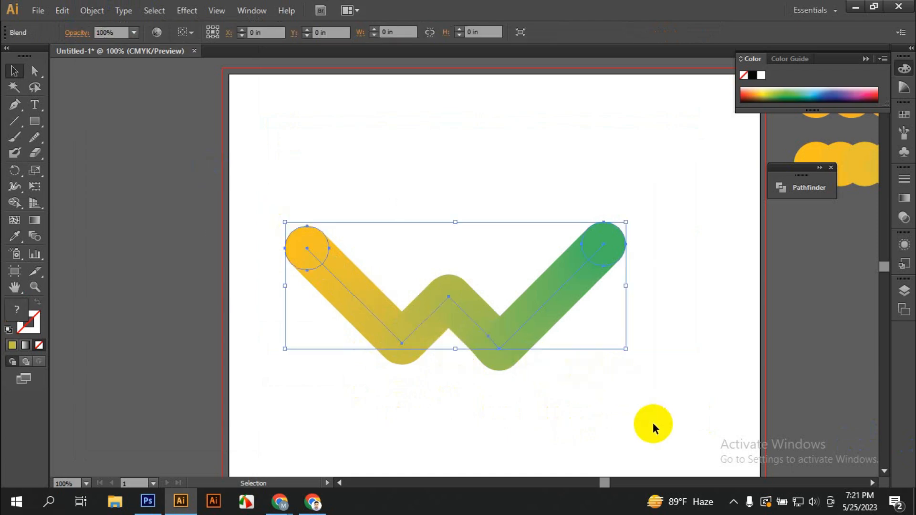
{"action": "scroll", "coordinate": [625, 397], "scroll_direction": "down", "scroll_amount": 1}
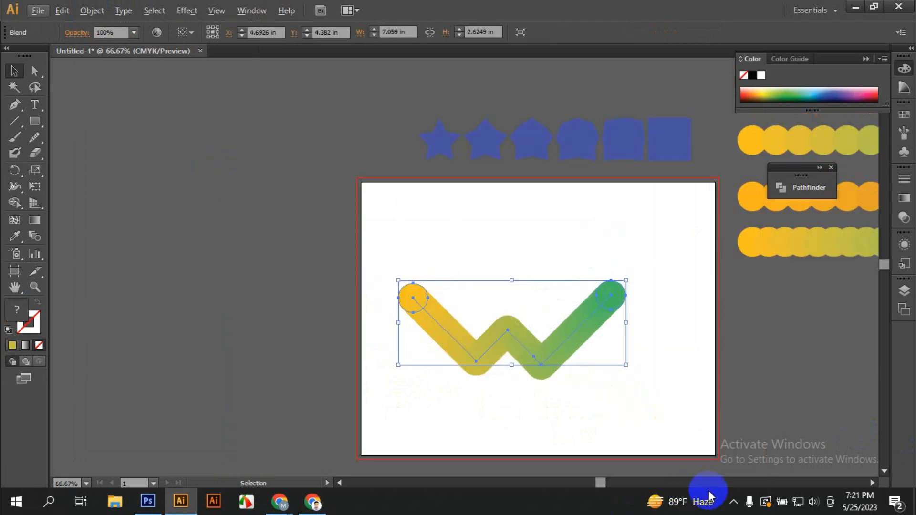